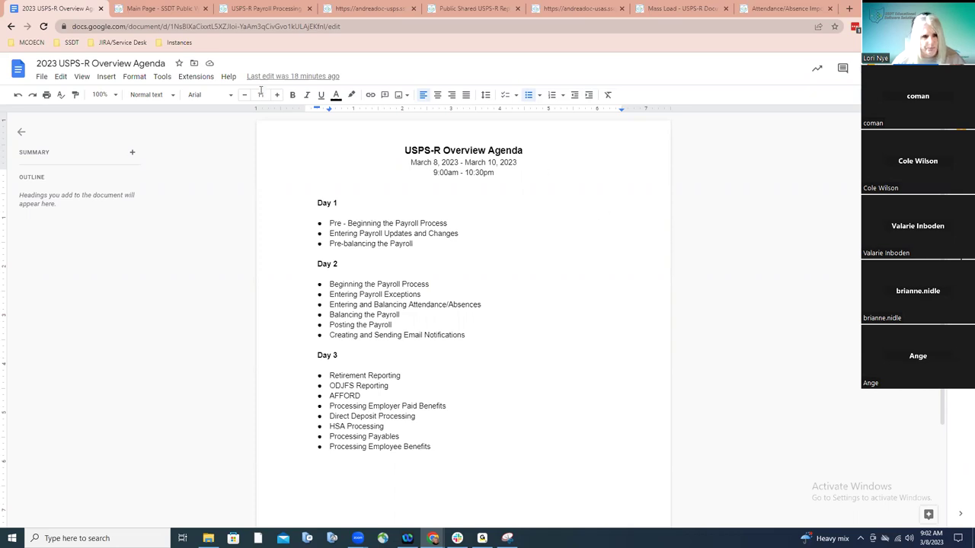
Switch from the Google Docs agenda to the SSDT Public Wiki main page
{"action": "left_click", "coordinate": [163, 9]}
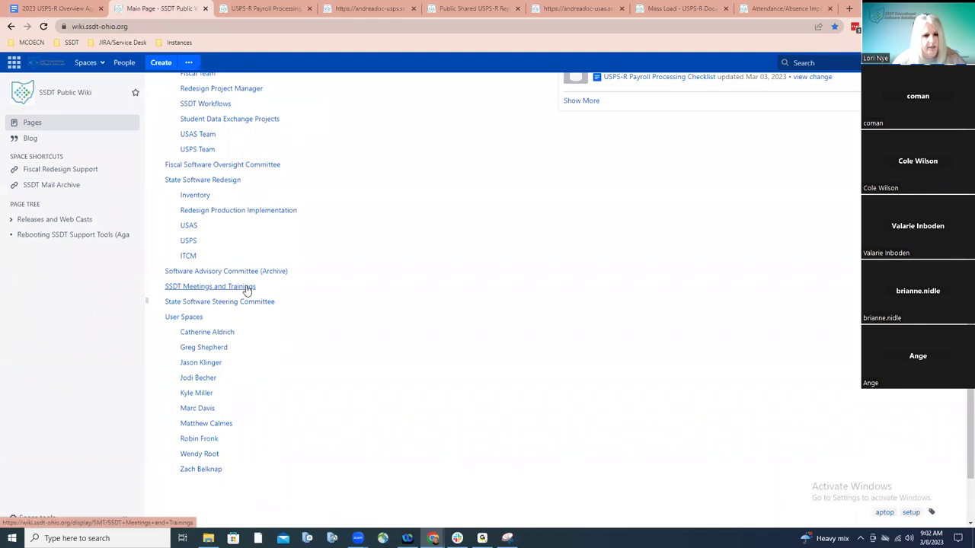
Open SSDT Meetings and Trainings and expand its 13 more child pages in the sidebar
{"action": "left_click", "coordinate": [187, 290]}
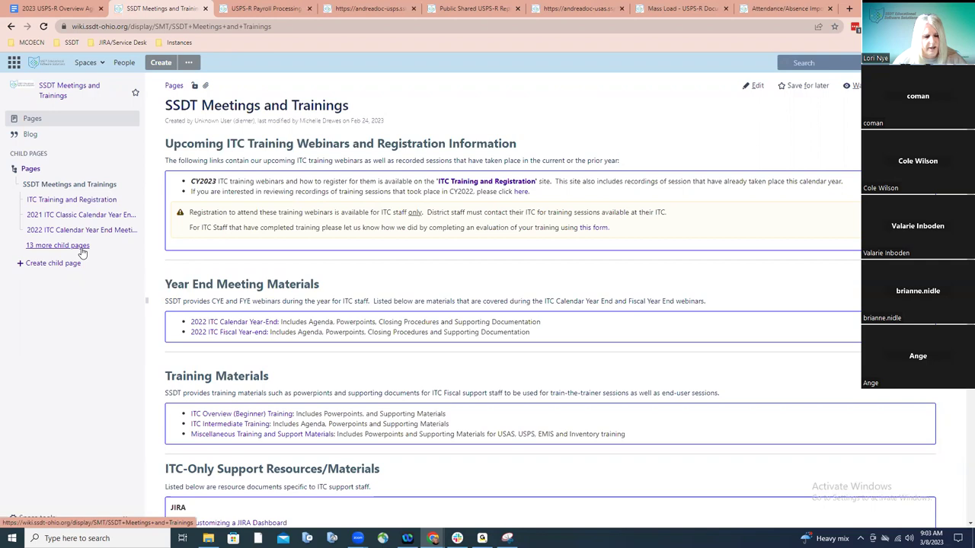
{"action": "left_click", "coordinate": [58, 245]}
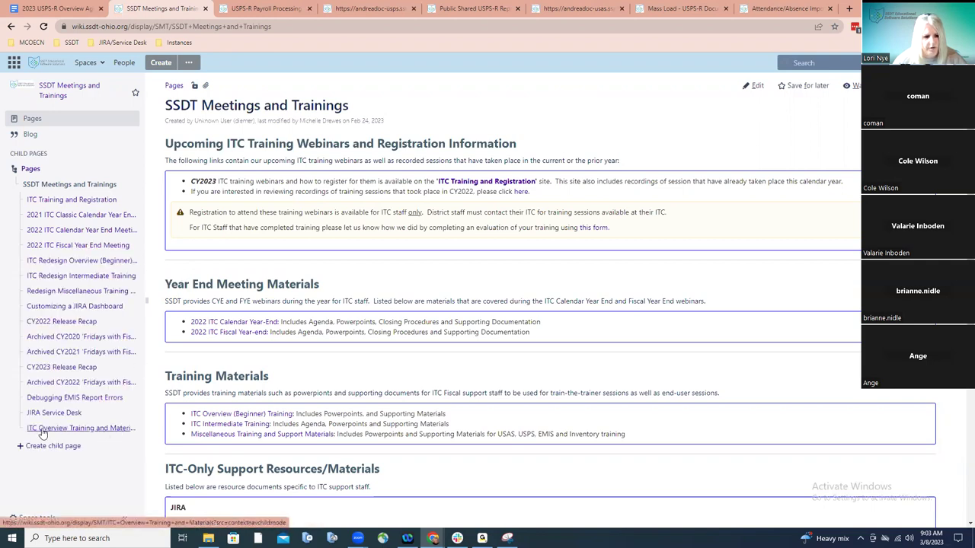
Open ITC Overview Training and Materials from the sidebar child-page list
{"action": "left_click", "coordinate": [73, 428]}
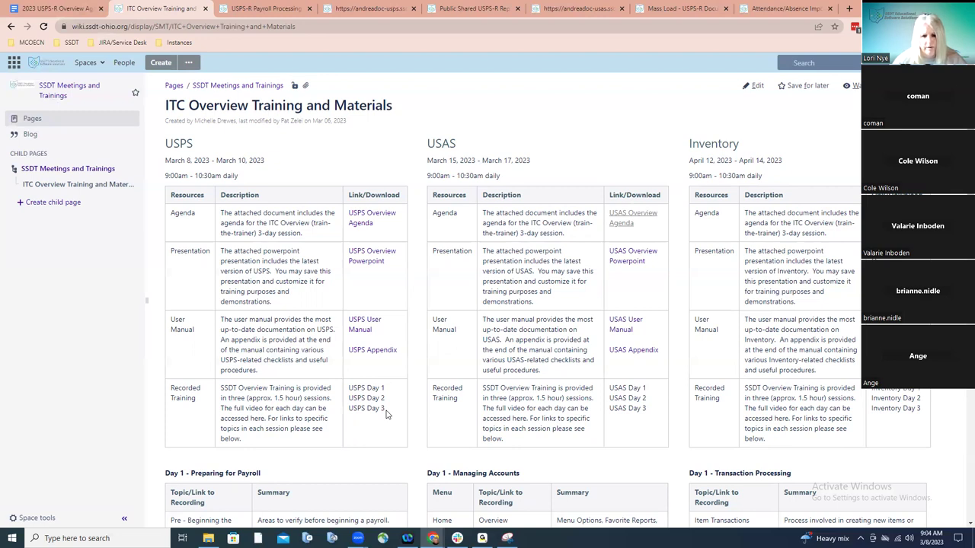
{"action": "scroll", "coordinate": [387, 414], "scroll_direction": "down", "scroll_amount": 1}
{"action": "scroll", "coordinate": [386, 414], "scroll_direction": "down", "scroll_amount": 1}
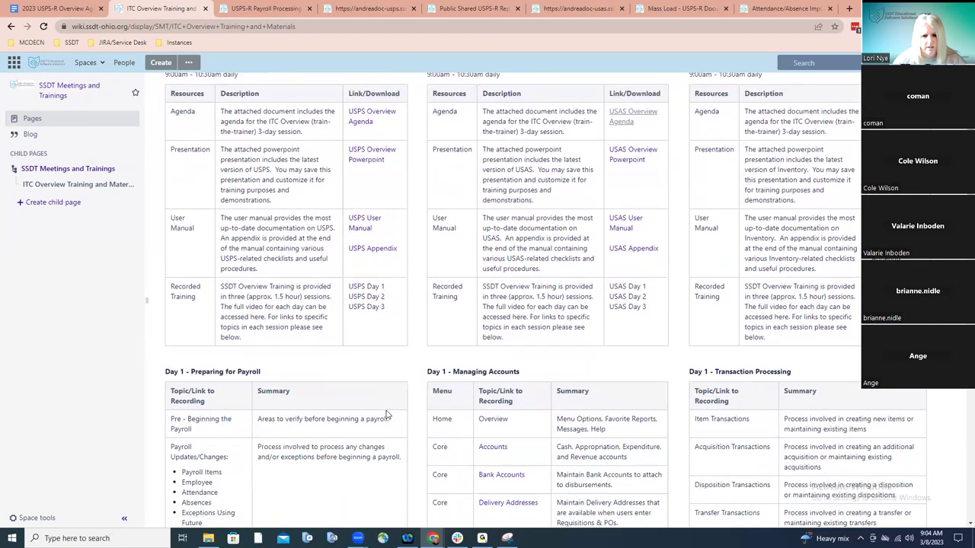
{"action": "scroll", "coordinate": [386, 414], "scroll_direction": "down", "scroll_amount": 3}
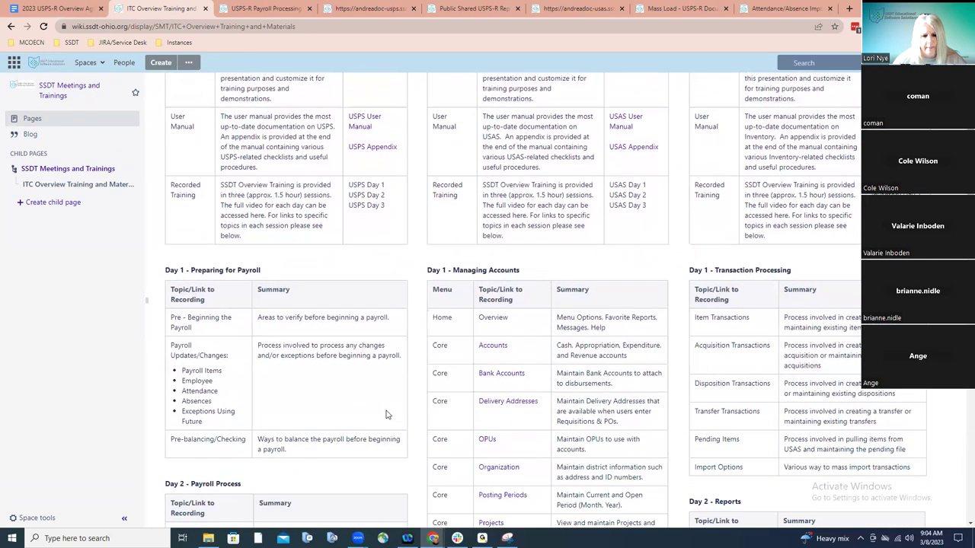
{"action": "scroll", "coordinate": [386, 414], "scroll_direction": "down", "scroll_amount": 2}
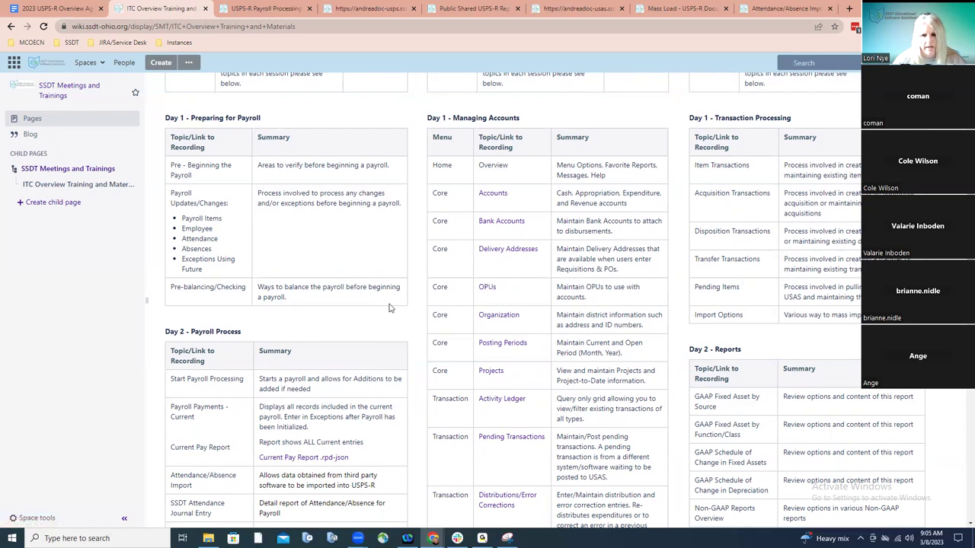
{"action": "scroll", "coordinate": [388, 308], "scroll_direction": "up", "scroll_amount": 3}
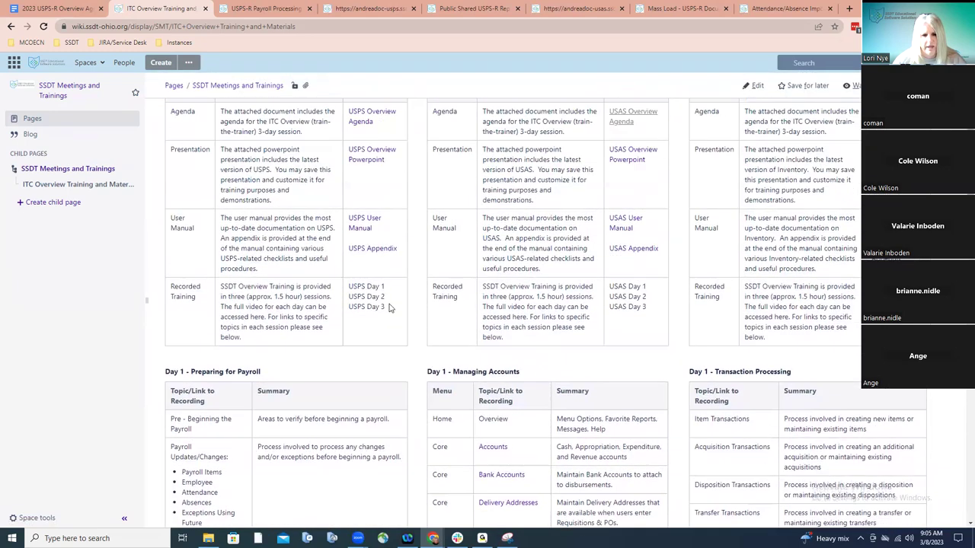
{"action": "scroll", "coordinate": [388, 308], "scroll_direction": "up", "scroll_amount": 1}
{"action": "scroll", "coordinate": [388, 307], "scroll_direction": "up", "scroll_amount": 1}
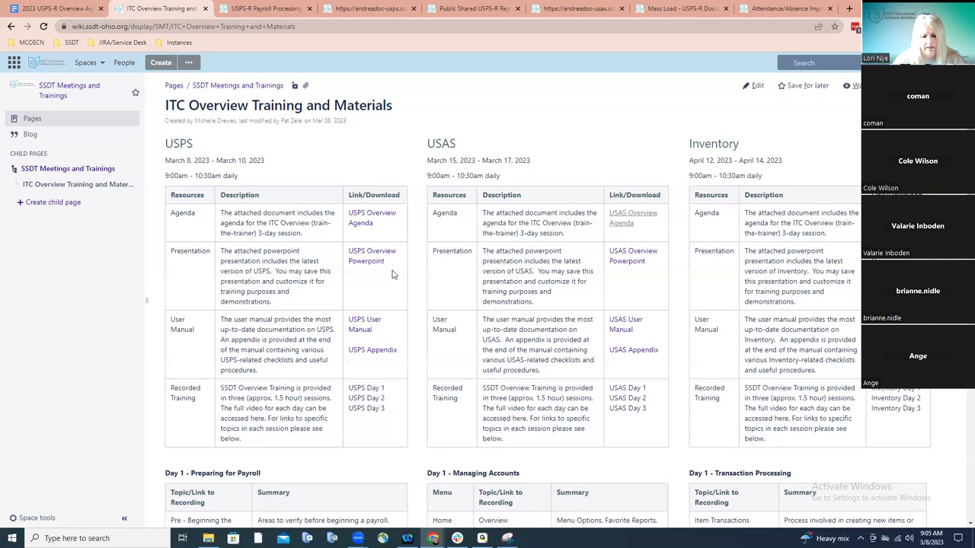
{"action": "scroll", "coordinate": [393, 275], "scroll_direction": "down", "scroll_amount": 3}
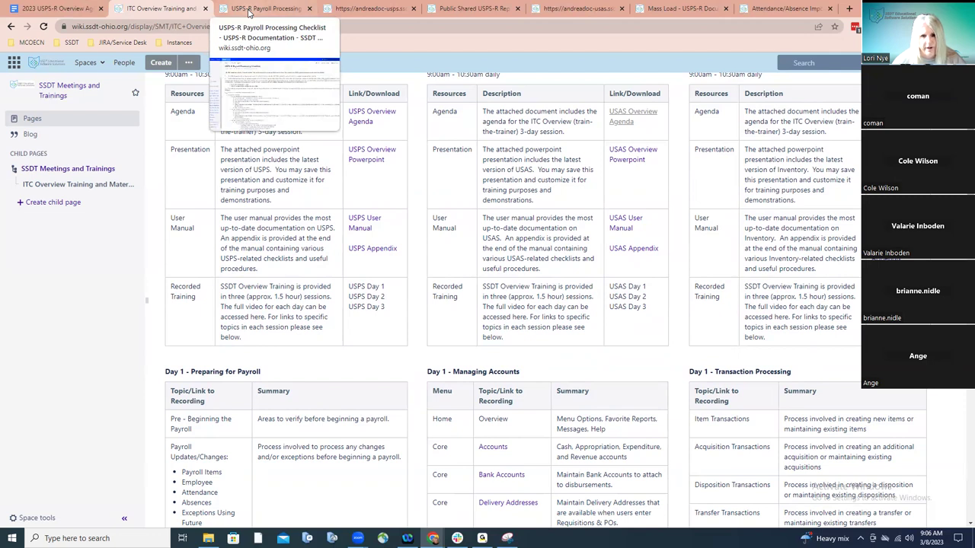
Bring up the USPS-R Payroll Processing Checklist page at step 1, USAS account synchronization
{"action": "left_click", "coordinate": [249, 11]}
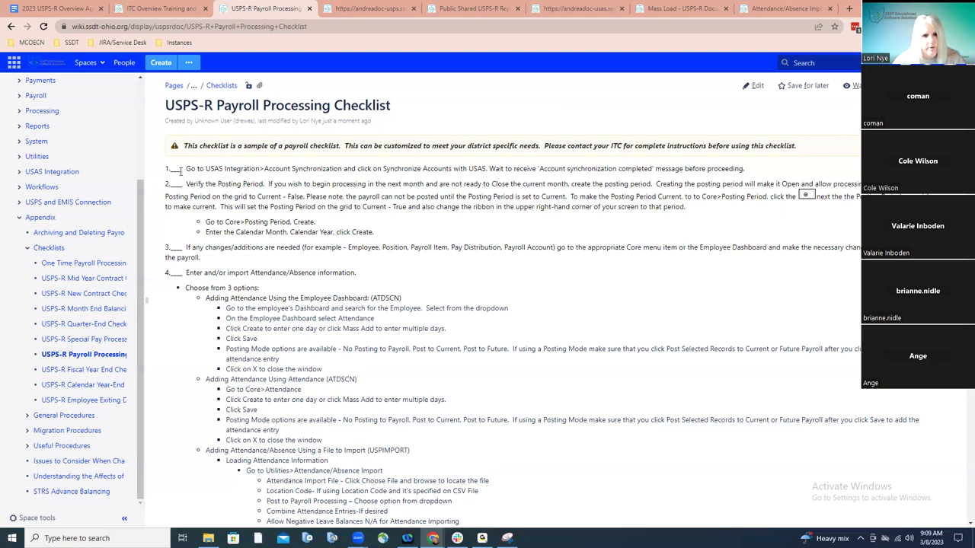
Scroll down through the payroll checklist steps, then back to the top
{"action": "scroll", "coordinate": [220, 261], "scroll_direction": "down", "scroll_amount": 2}
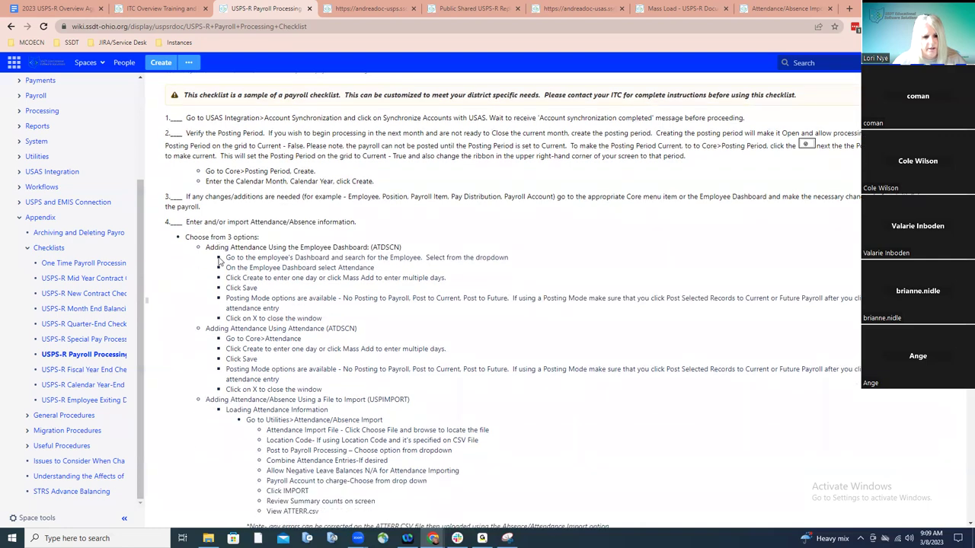
{"action": "scroll", "coordinate": [220, 261], "scroll_direction": "down", "scroll_amount": 5}
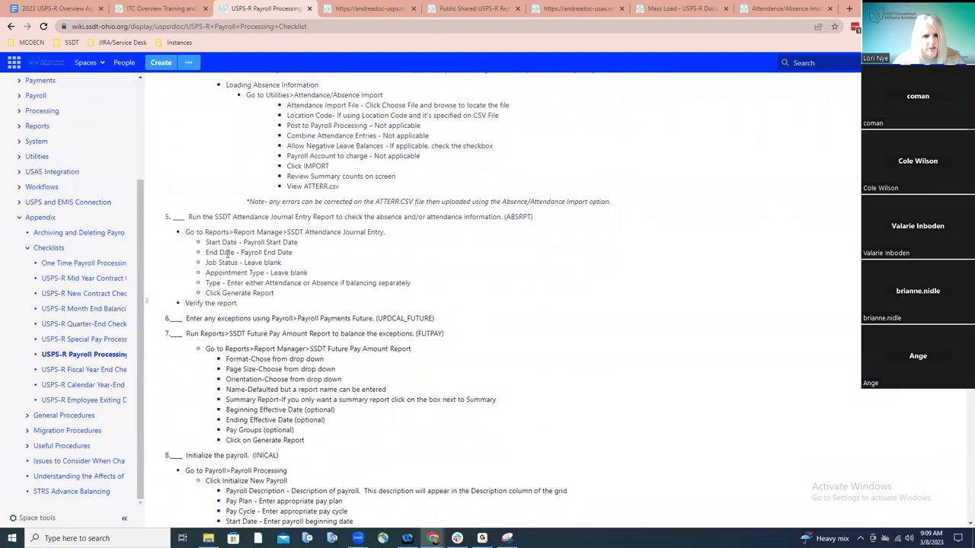
{"action": "scroll", "coordinate": [227, 255], "scroll_direction": "up", "scroll_amount": 6}
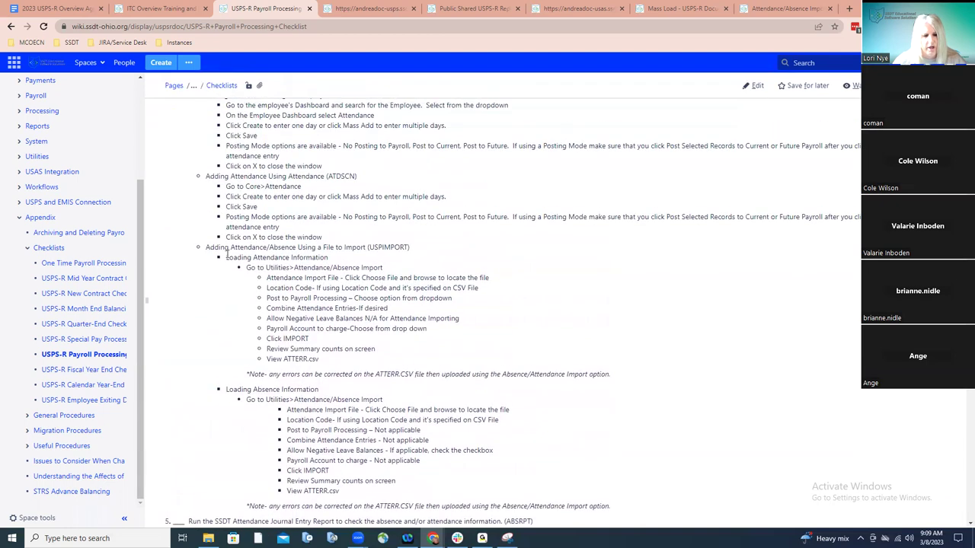
{"action": "scroll", "coordinate": [227, 254], "scroll_direction": "up", "scroll_amount": 1}
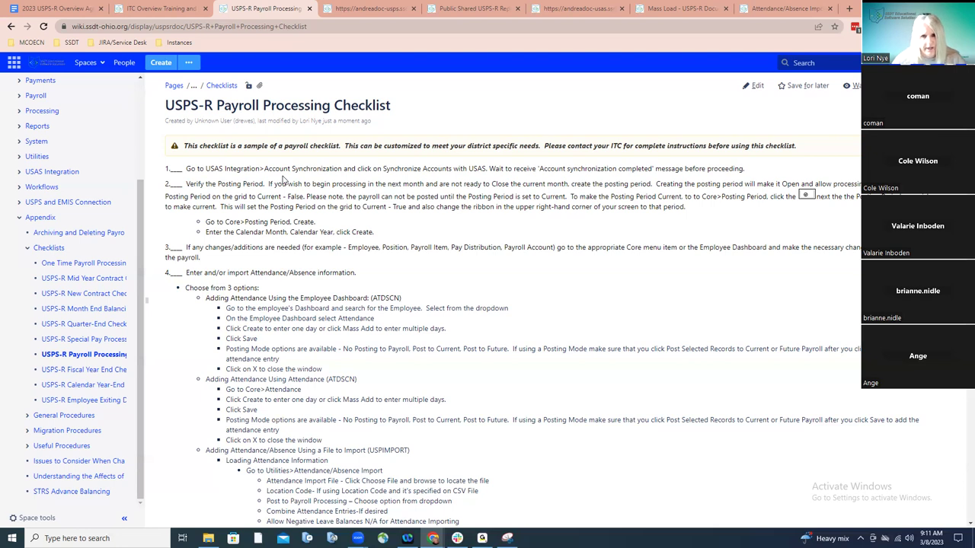
Return to USPS-R, log back in after session expiry, and open USAS Account Synchronization
{"action": "left_click", "coordinate": [369, 9]}
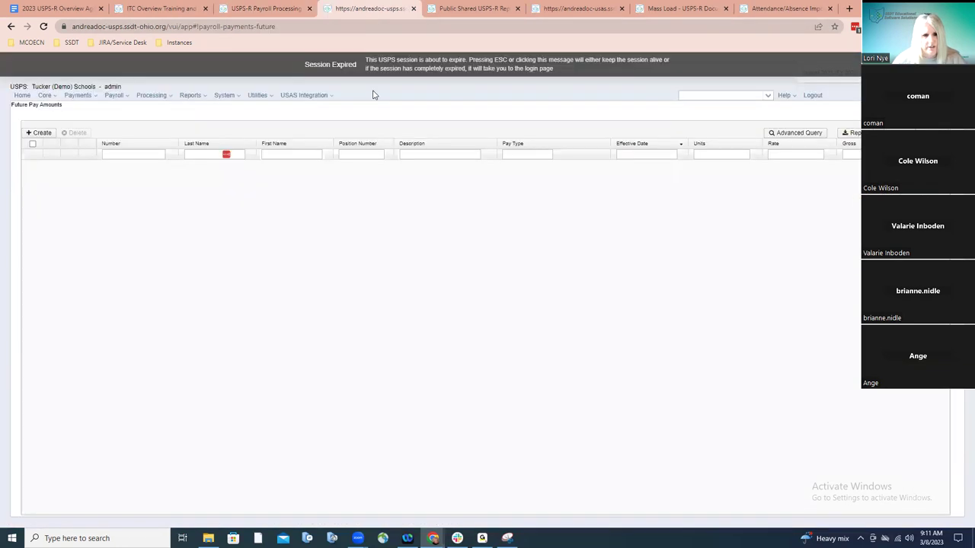
{"action": "key", "text": "Escape"}
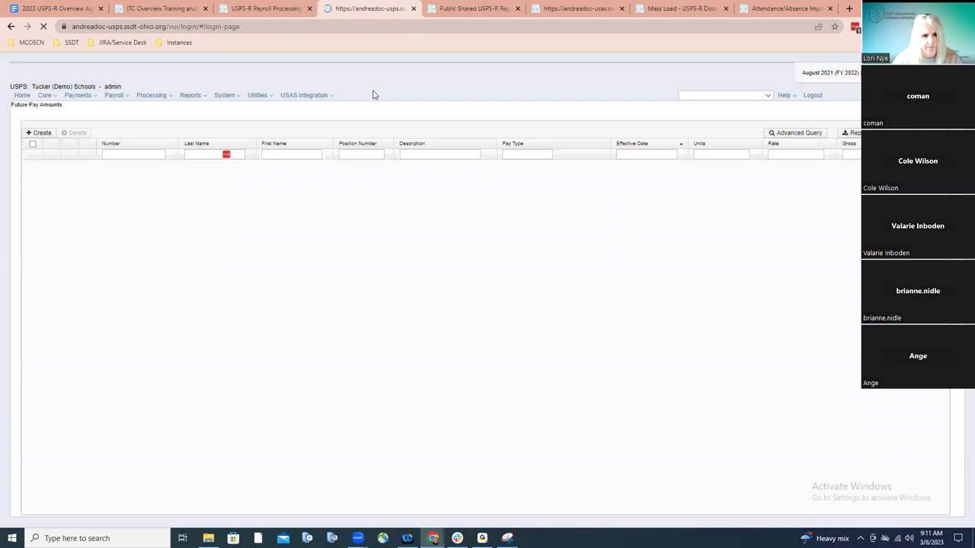
{"action": "left_click", "coordinate": [35, 118]}
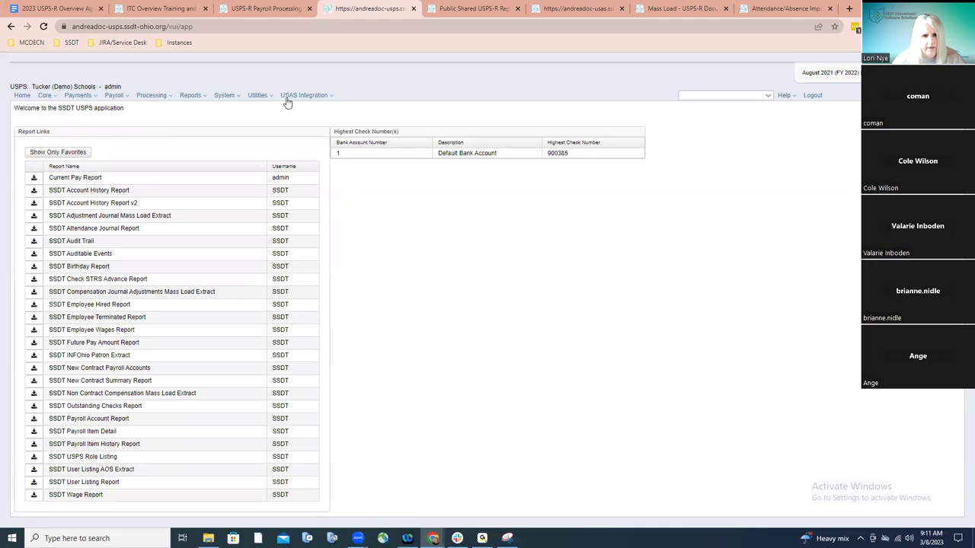
{"action": "left_click", "coordinate": [287, 98]}
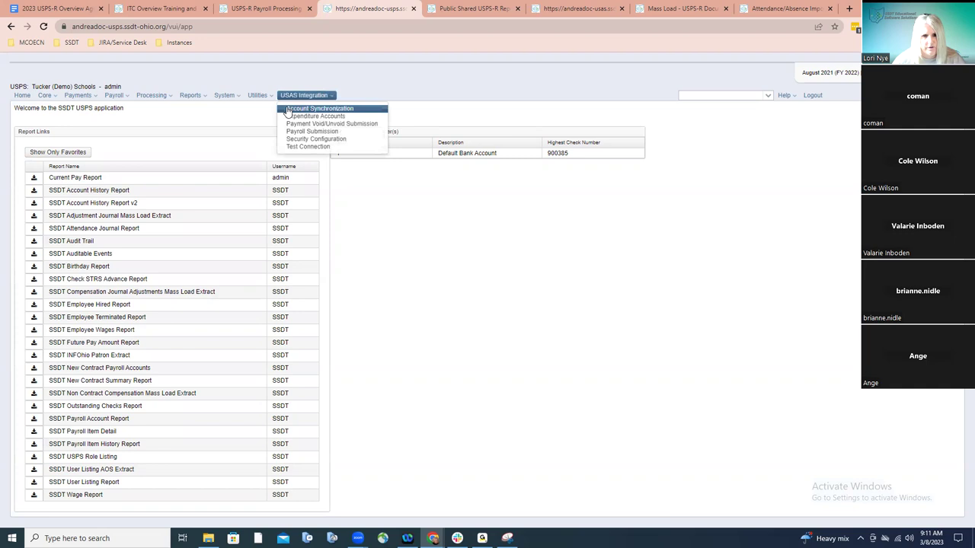
{"action": "left_click", "coordinate": [287, 109]}
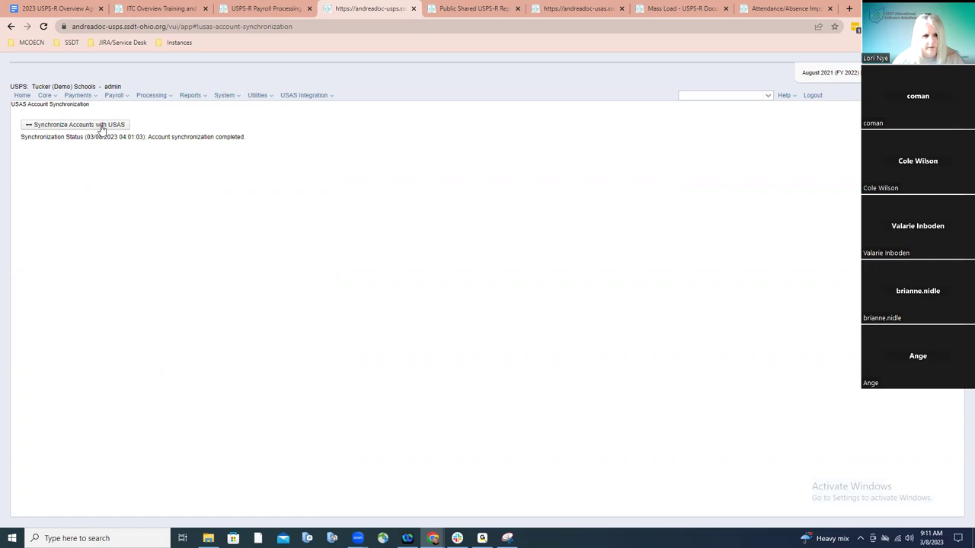
Run Synchronize Accounts with USAS until it reports completion at 03/08/2023 09:12:43
{"action": "left_click", "coordinate": [101, 125]}
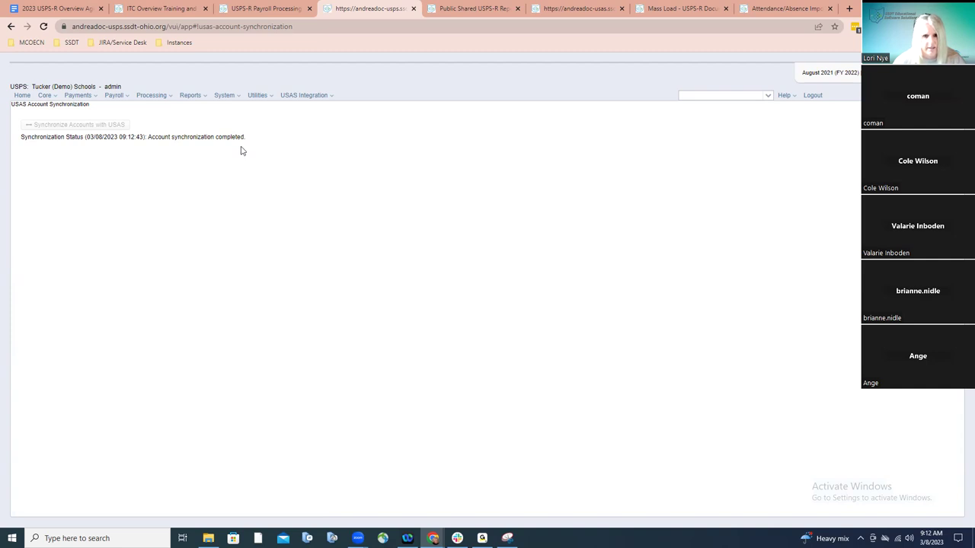
{"action": "left_click", "coordinate": [175, 11]}
Glance at the 2023 USPS-R Overview Agenda, then go back to the payroll checklist
{"action": "left_click", "coordinate": [70, 11]}
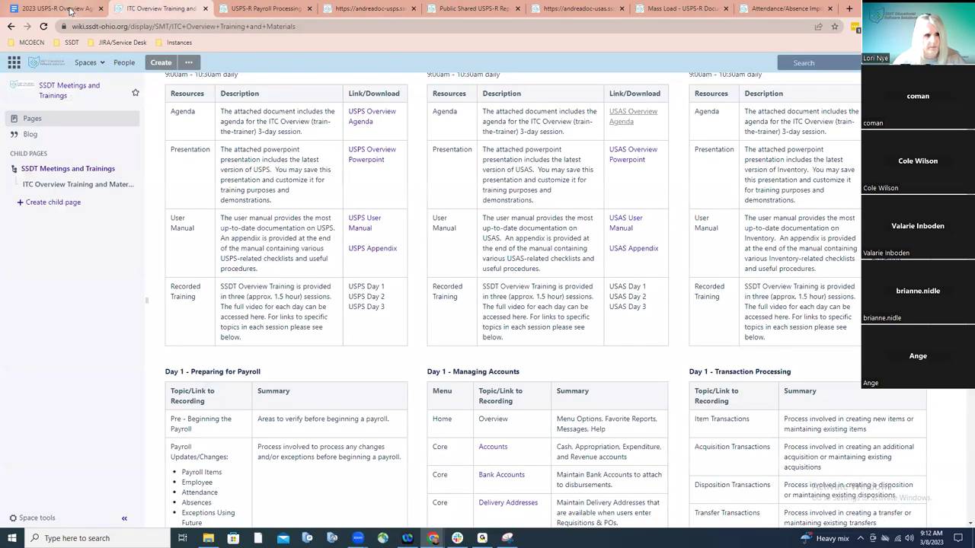
{"action": "left_click", "coordinate": [244, 11]}
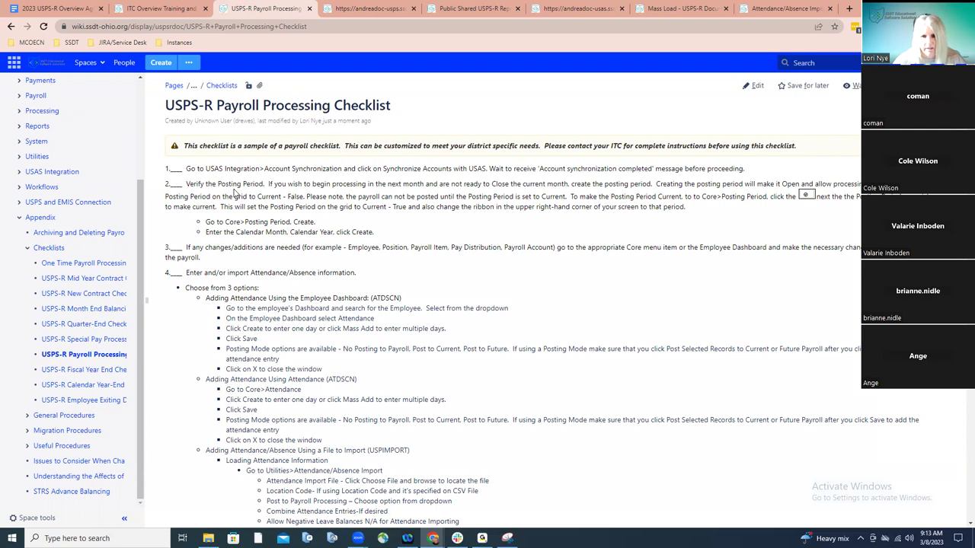
Switch back to USPS-R's Account Synchronization page and show the Core record areas
{"action": "left_click", "coordinate": [343, 15]}
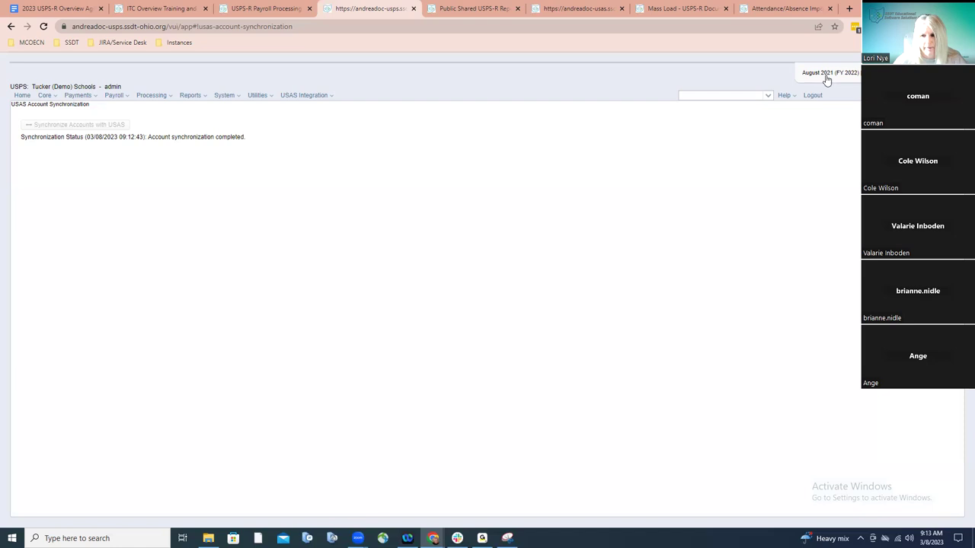
{"action": "left_click", "coordinate": [53, 99]}
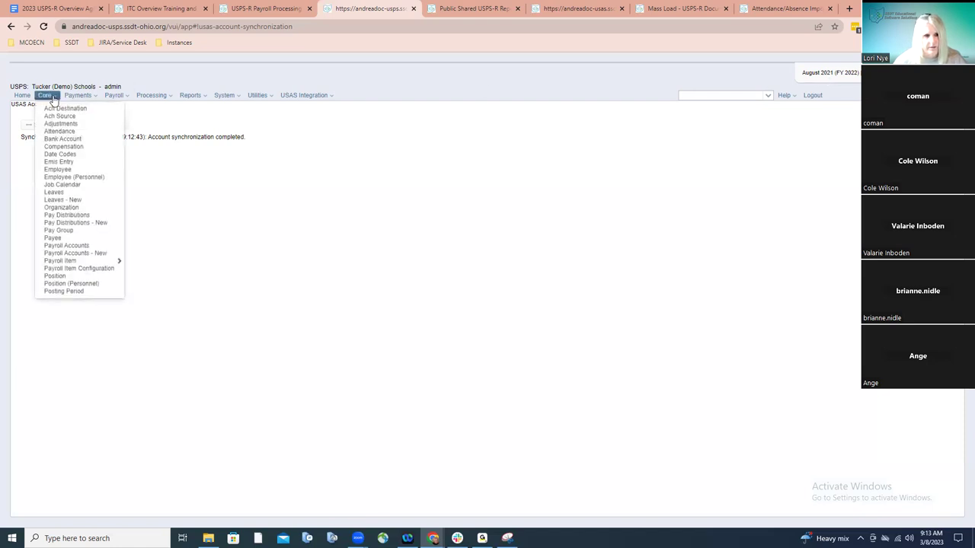
Review Core > Posting Period to confirm August 2022 is open and current, then return to the checklist
{"action": "left_click", "coordinate": [67, 291]}
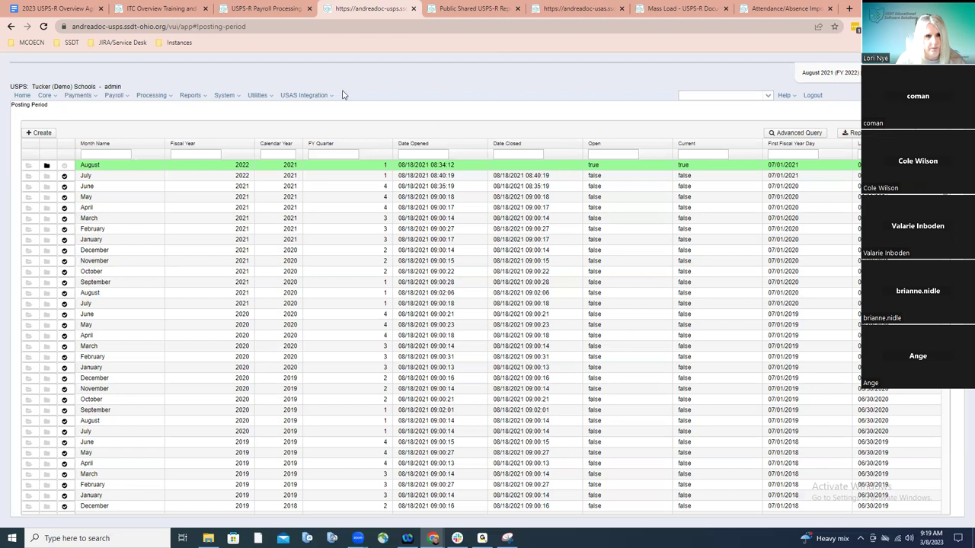
{"action": "left_click", "coordinate": [279, 9]}
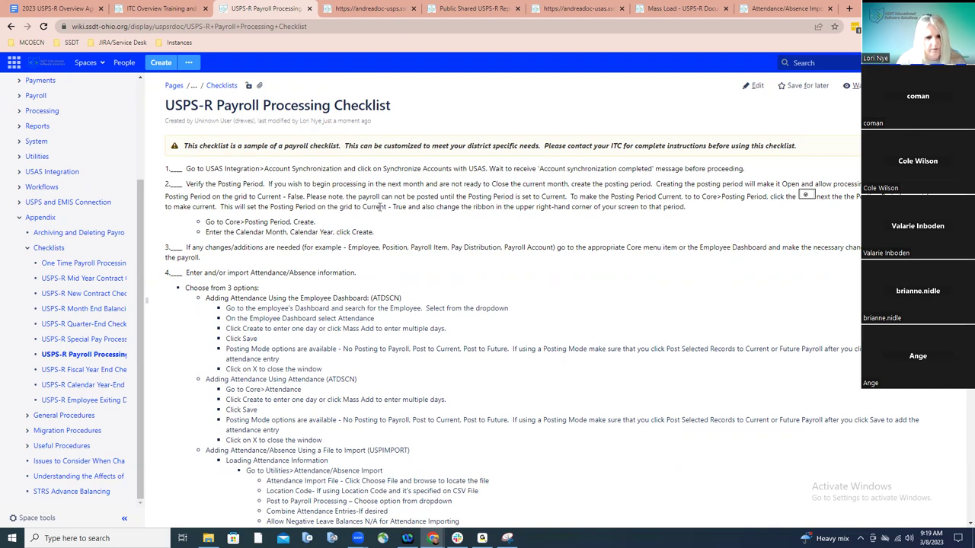
{"action": "scroll", "coordinate": [380, 208], "scroll_direction": "down", "scroll_amount": 1}
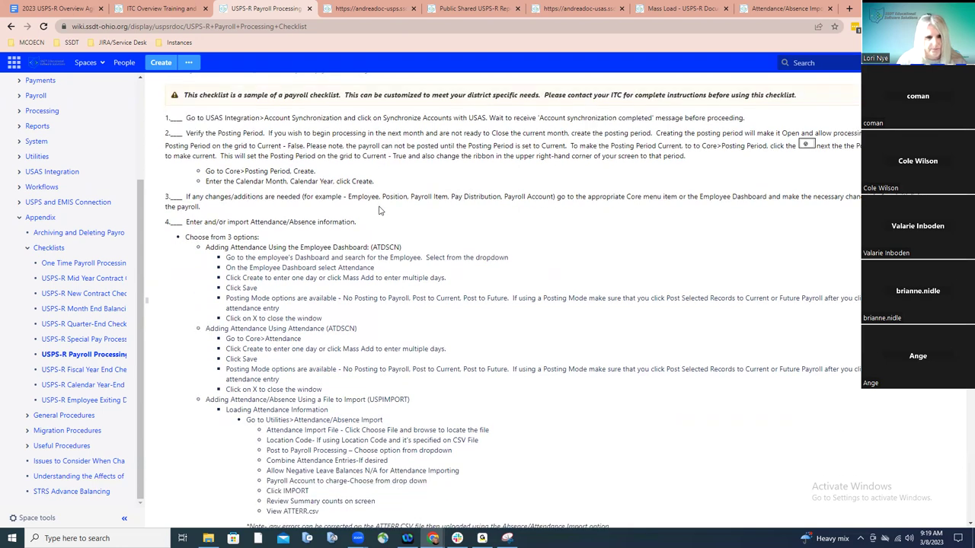
{"action": "scroll", "coordinate": [380, 210], "scroll_direction": "down", "scroll_amount": 1}
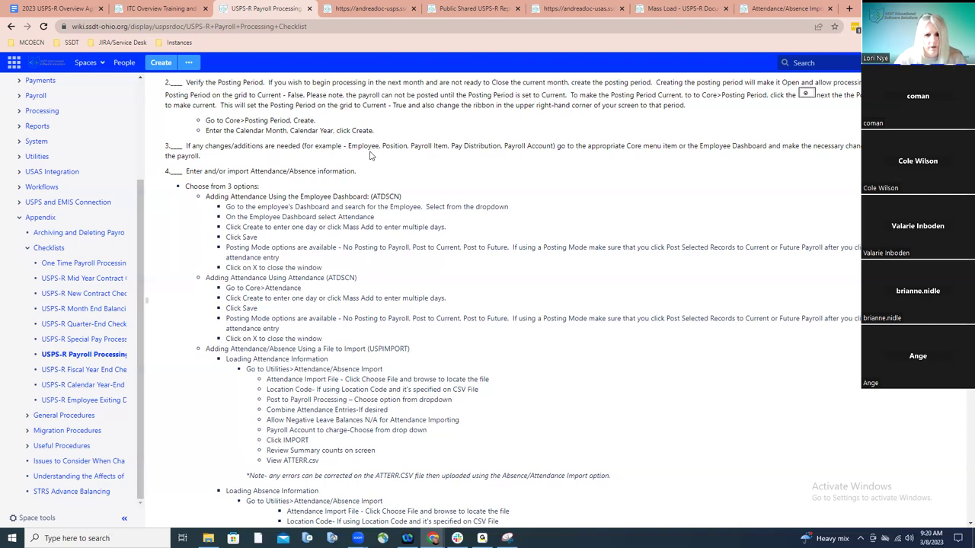
Return to USPS-R's Posting Period list, browse the Core and USAS Integration menus, and reveal the Help links
{"action": "left_click", "coordinate": [356, 11]}
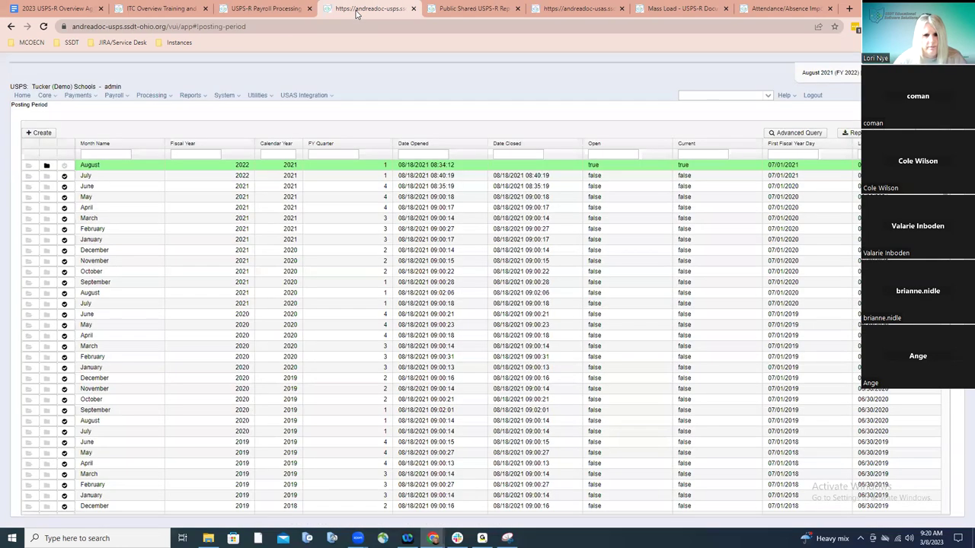
{"action": "left_click", "coordinate": [57, 98]}
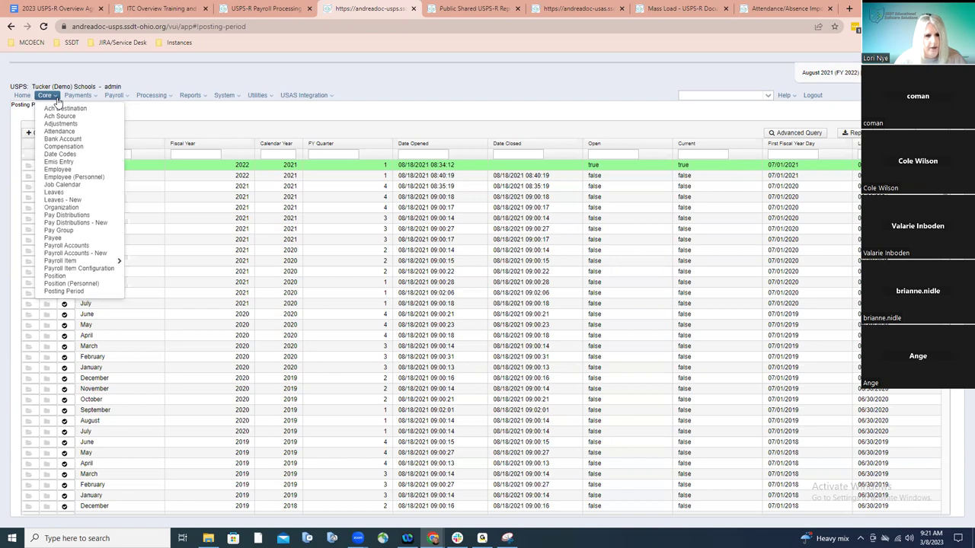
{"action": "left_click", "coordinate": [303, 96]}
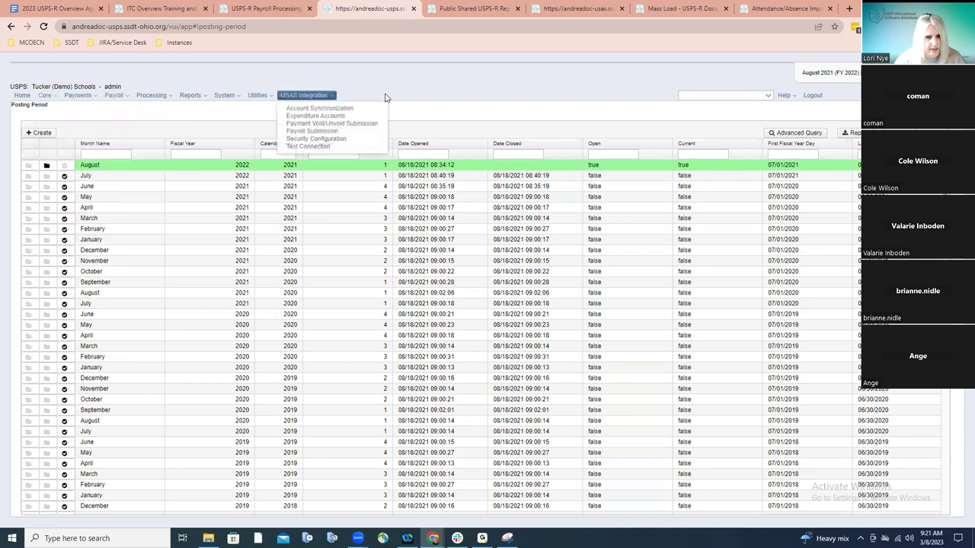
{"action": "left_click", "coordinate": [478, 9]}
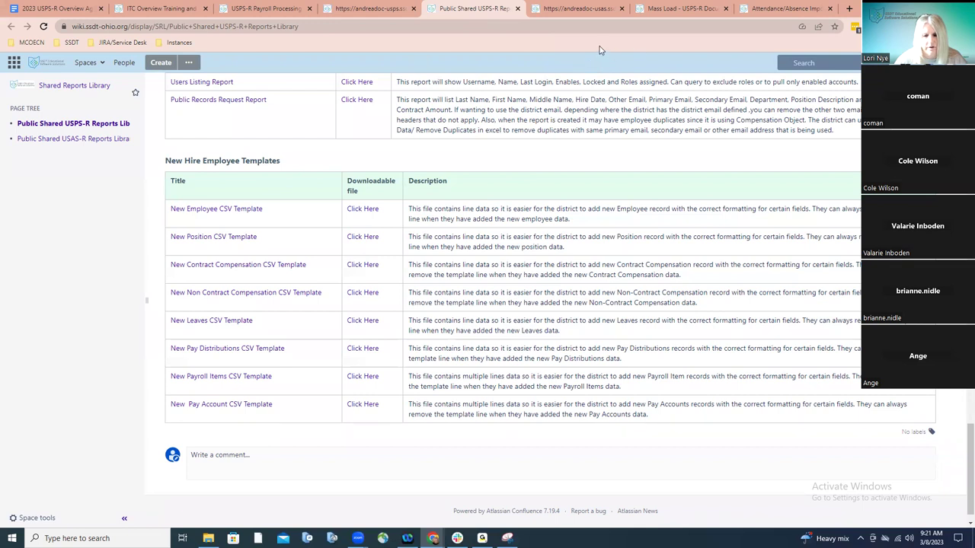
{"action": "left_click", "coordinate": [603, 16]}
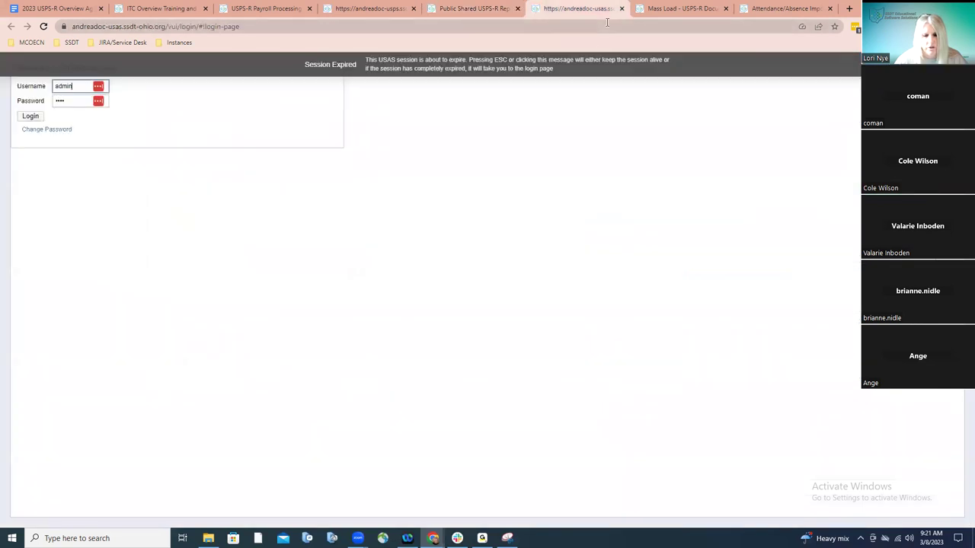
{"action": "left_click", "coordinate": [379, 15]}
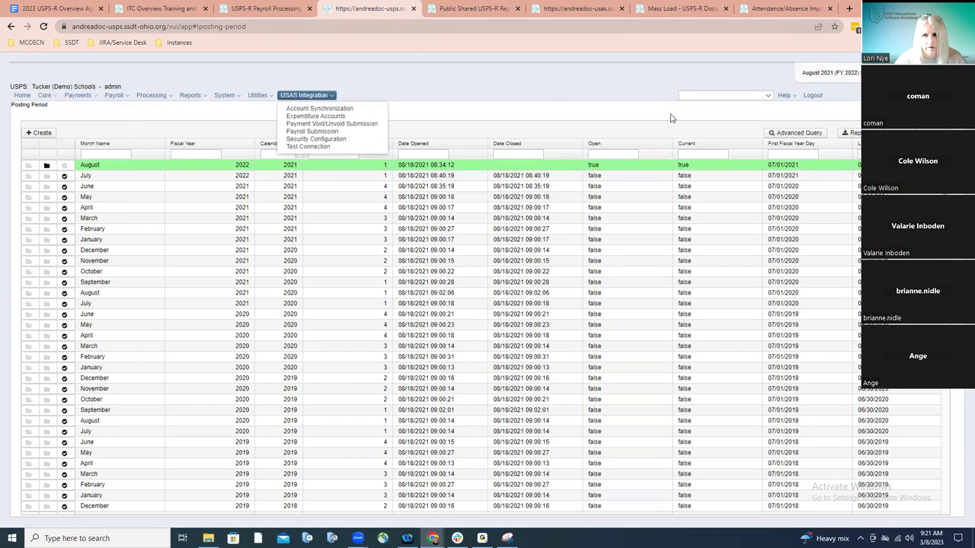
{"action": "left_click", "coordinate": [783, 95]}
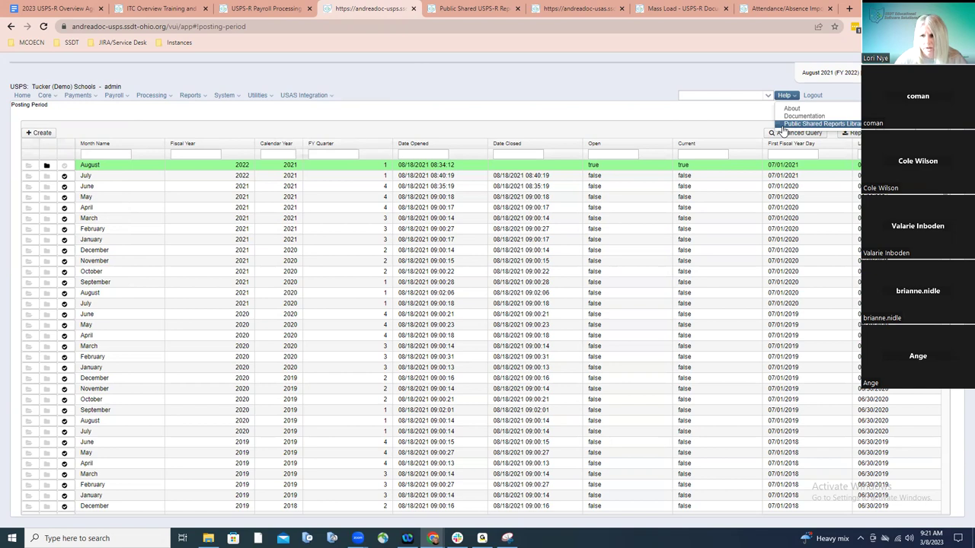
Open the Public Shared Reports Library from Help and scroll down to the New Hire Employee Templates
{"action": "left_click", "coordinate": [784, 131]}
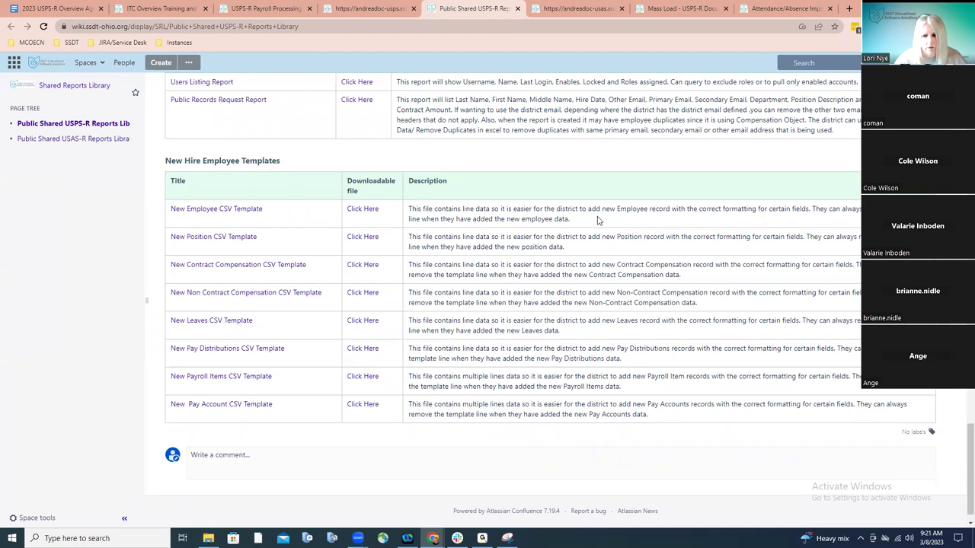
{"action": "scroll", "coordinate": [969, 431], "scroll_direction": "up", "scroll_amount": 4}
{"action": "scroll", "coordinate": [968, 431], "scroll_direction": "up", "scroll_amount": 15}
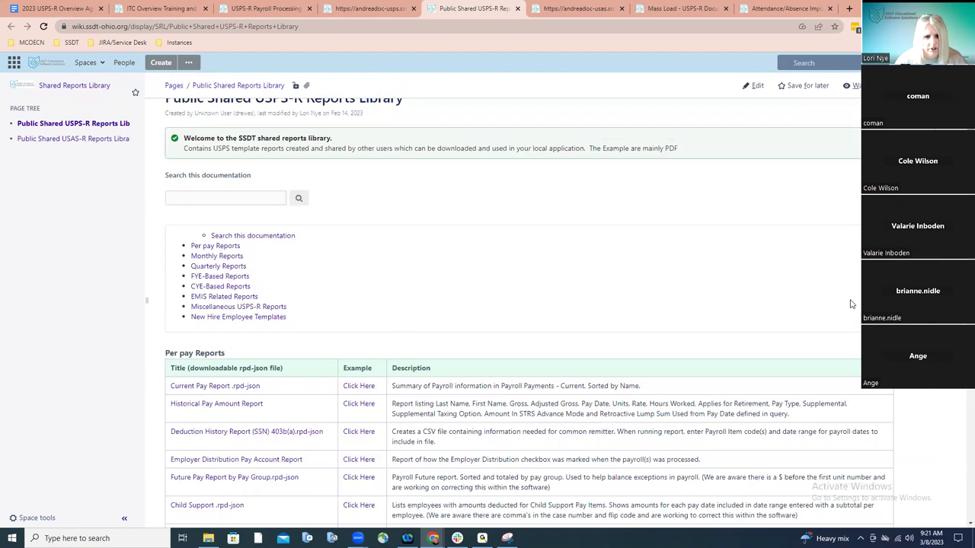
{"action": "scroll", "coordinate": [851, 304], "scroll_direction": "down", "scroll_amount": 2}
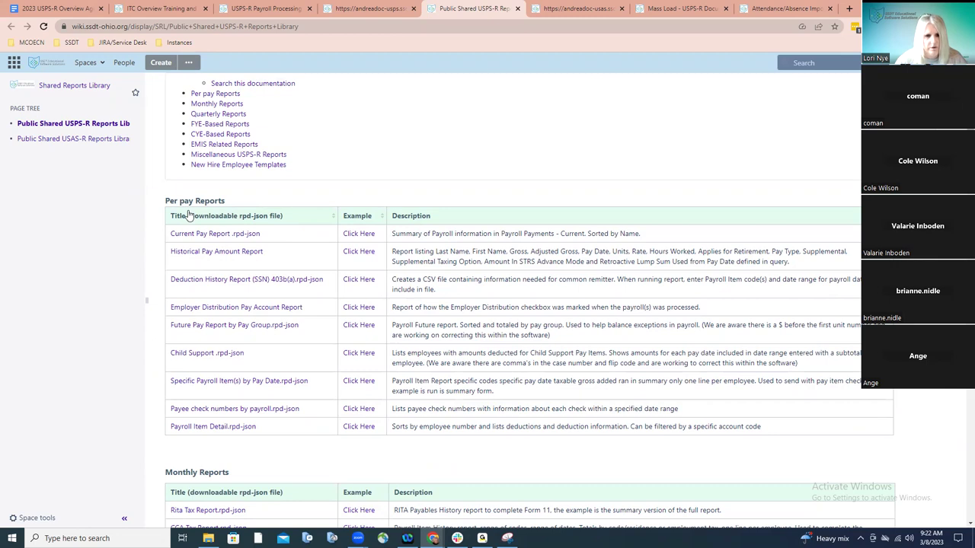
{"action": "scroll", "coordinate": [190, 217], "scroll_direction": "down", "scroll_amount": 4}
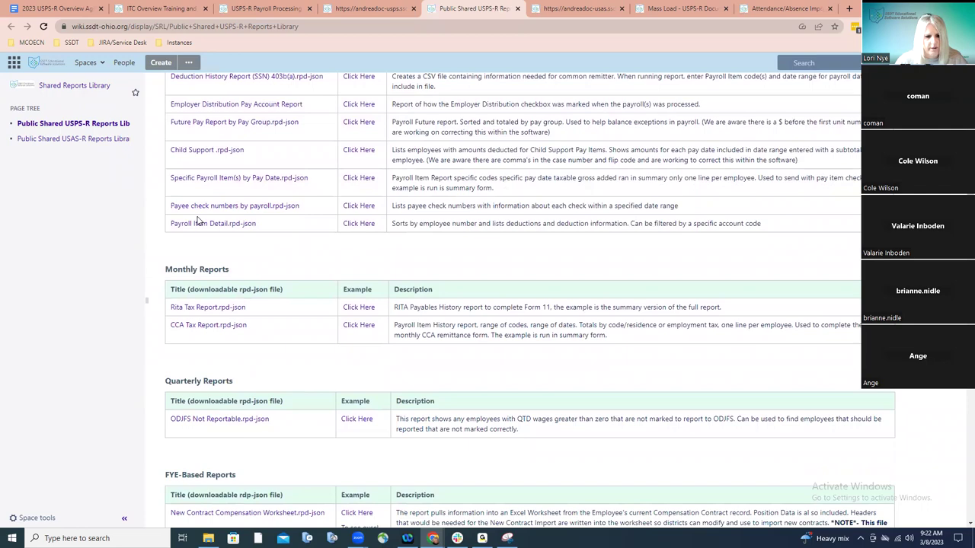
{"action": "scroll", "coordinate": [196, 220], "scroll_direction": "down", "scroll_amount": 7}
{"action": "scroll", "coordinate": [198, 217], "scroll_direction": "down", "scroll_amount": 6}
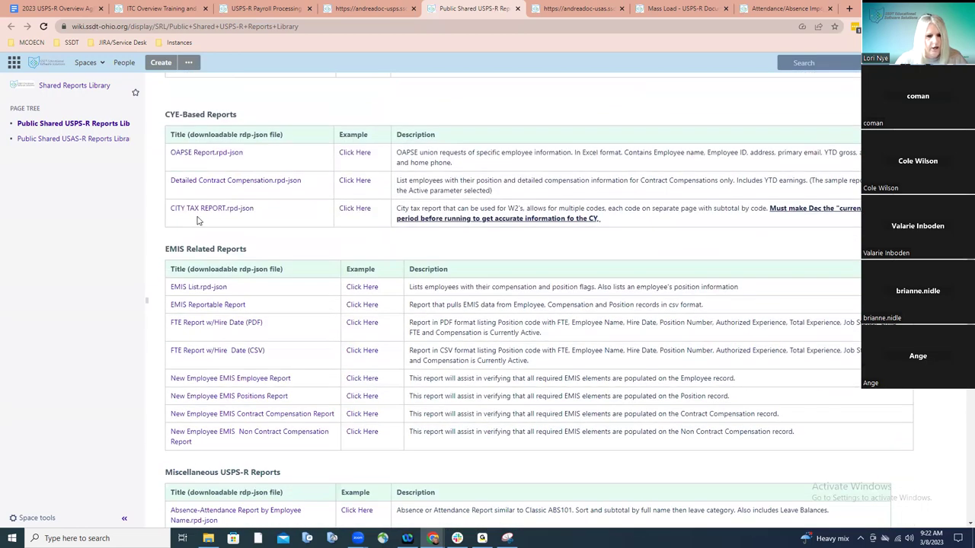
{"action": "scroll", "coordinate": [196, 220], "scroll_direction": "down", "scroll_amount": 4}
{"action": "scroll", "coordinate": [196, 220], "scroll_direction": "down", "scroll_amount": 8}
{"action": "scroll", "coordinate": [196, 220], "scroll_direction": "down", "scroll_amount": 5}
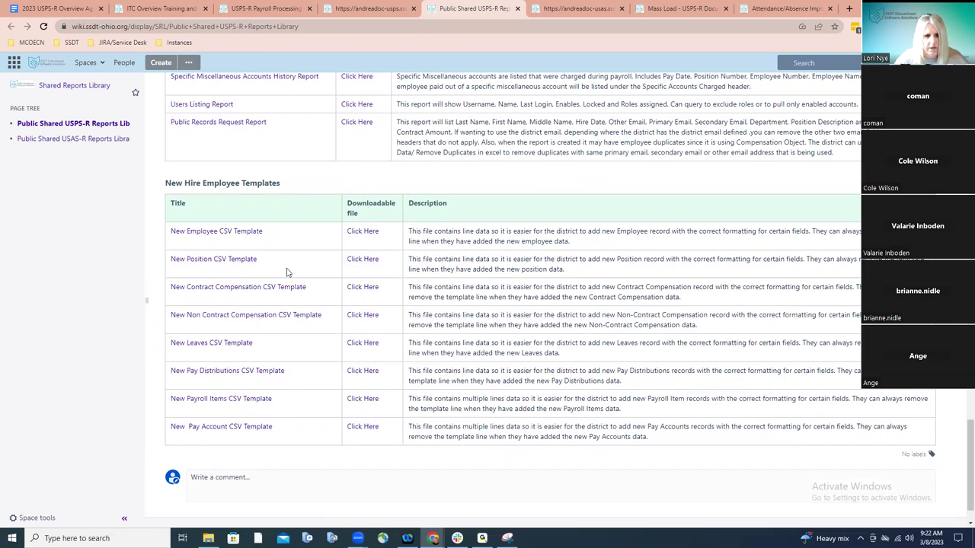
Download the New Employee CSV Template from the wiki and return to USPS-R's Posting Period list
{"action": "left_click", "coordinate": [250, 234]}
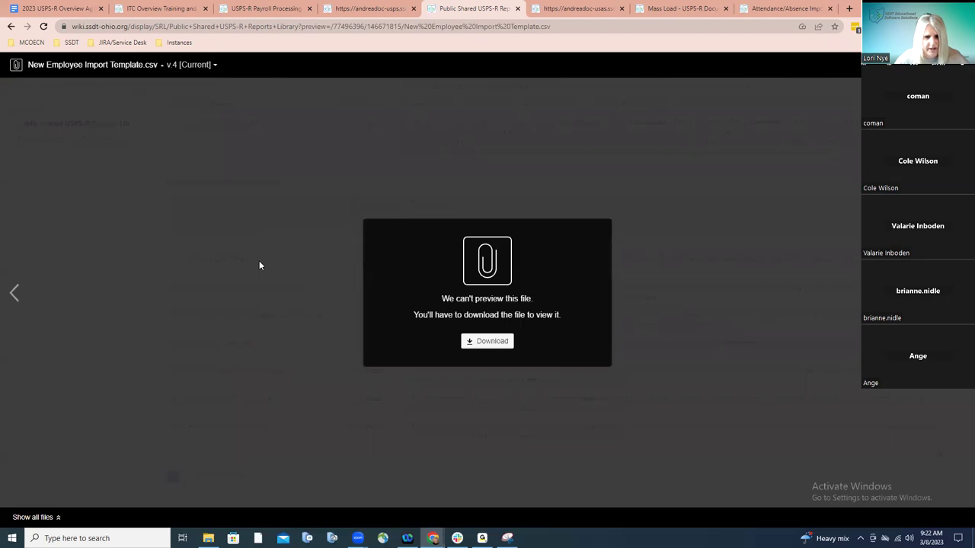
{"action": "left_click", "coordinate": [494, 341]}
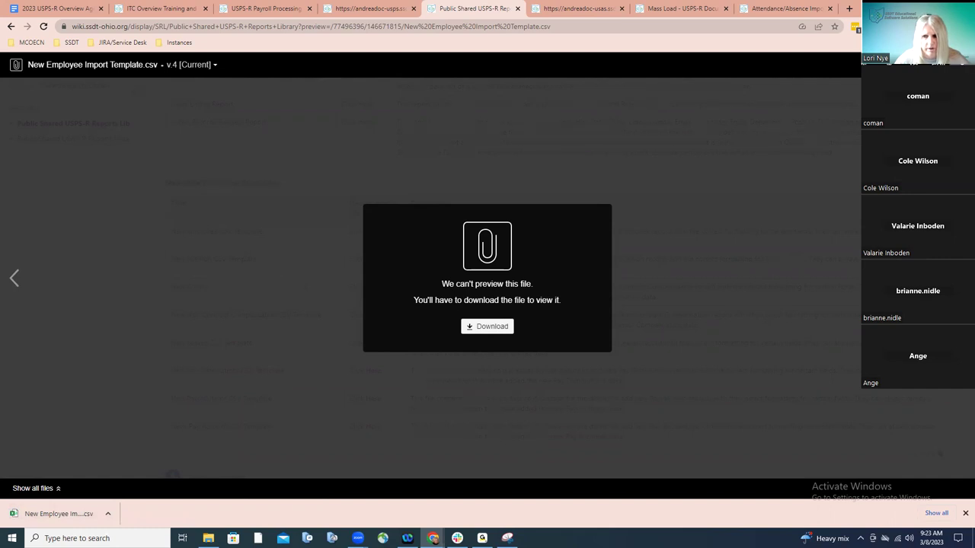
{"action": "left_click", "coordinate": [809, 174]}
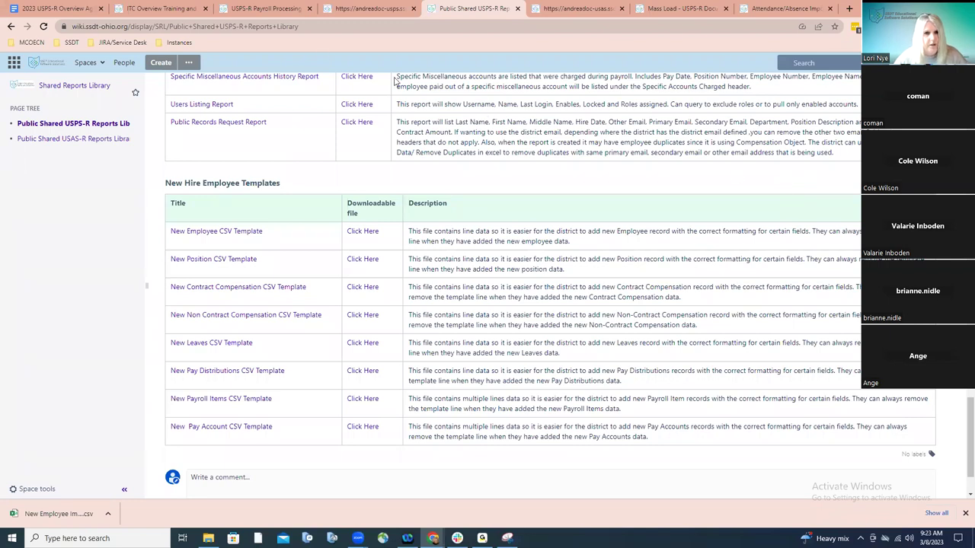
{"action": "left_click", "coordinate": [344, 11]}
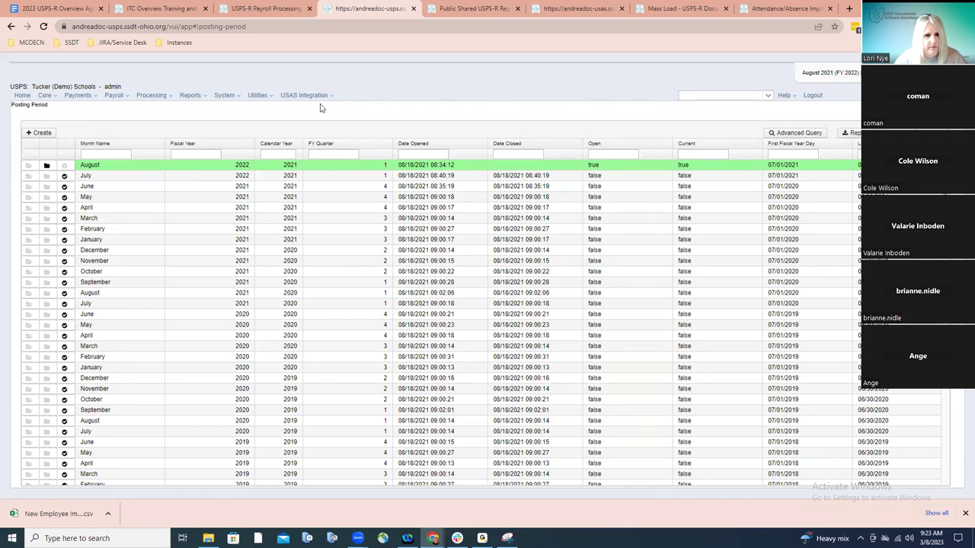
Go to Core > Employee to list employee records by number and name
{"action": "left_click", "coordinate": [54, 97]}
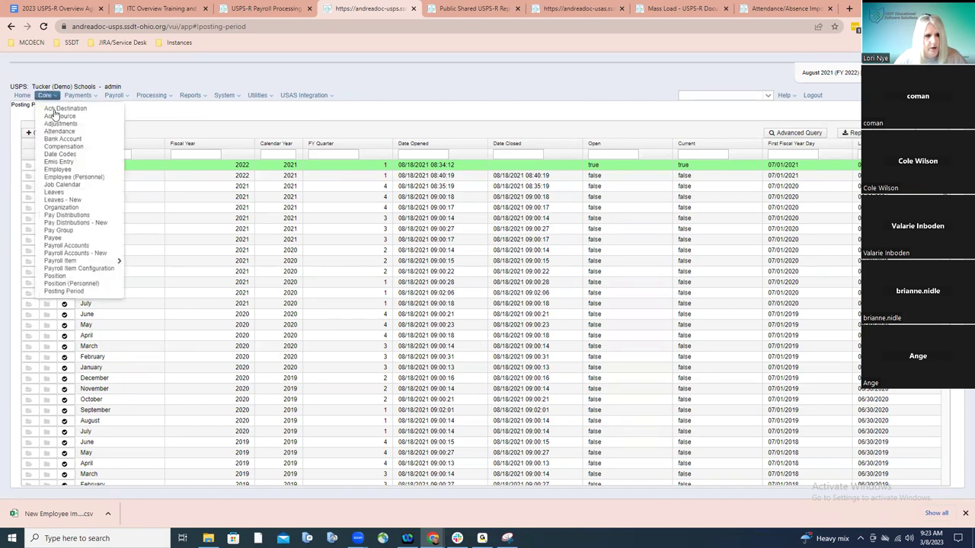
{"action": "left_click", "coordinate": [57, 169]}
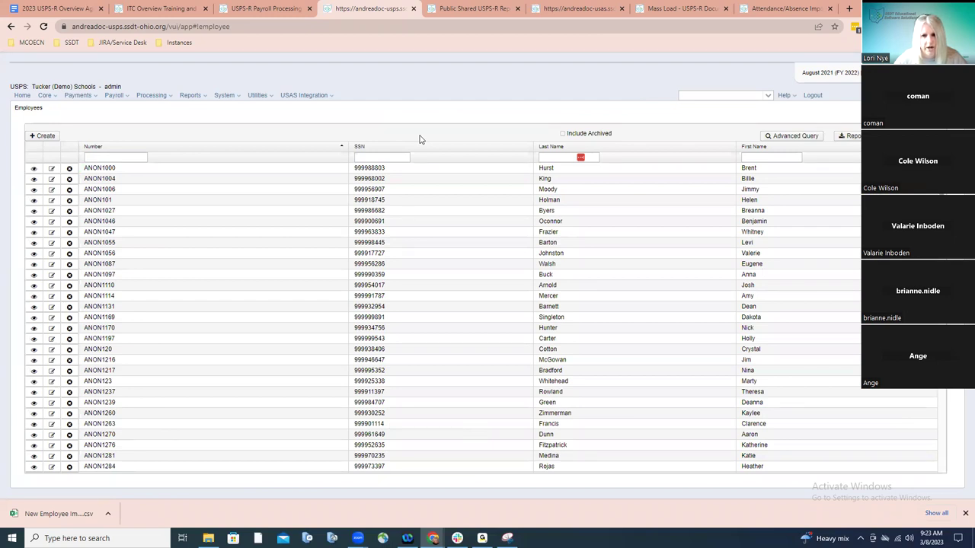
Tick Include Archived so archived employees appear in the Employees grid
{"action": "left_click", "coordinate": [563, 135]}
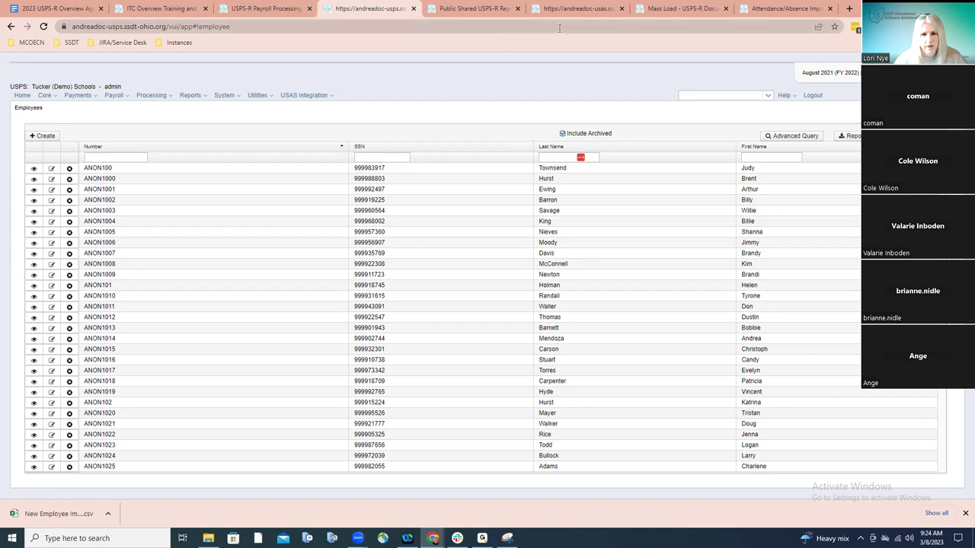
Switch to the Mass Load documentation tab and scroll to the Employee section's required fields
{"action": "left_click", "coordinate": [648, 9]}
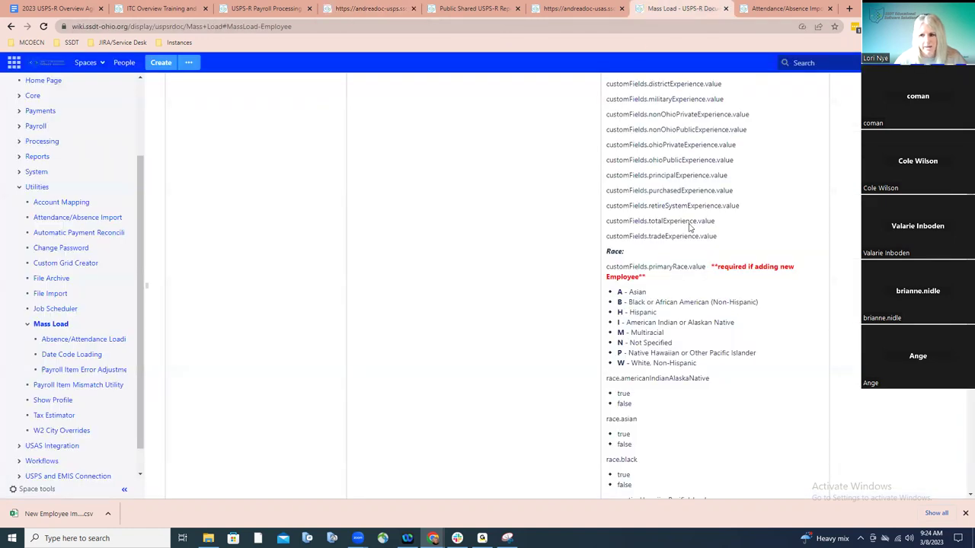
{"action": "scroll", "coordinate": [752, 220], "scroll_direction": "up", "scroll_amount": 5}
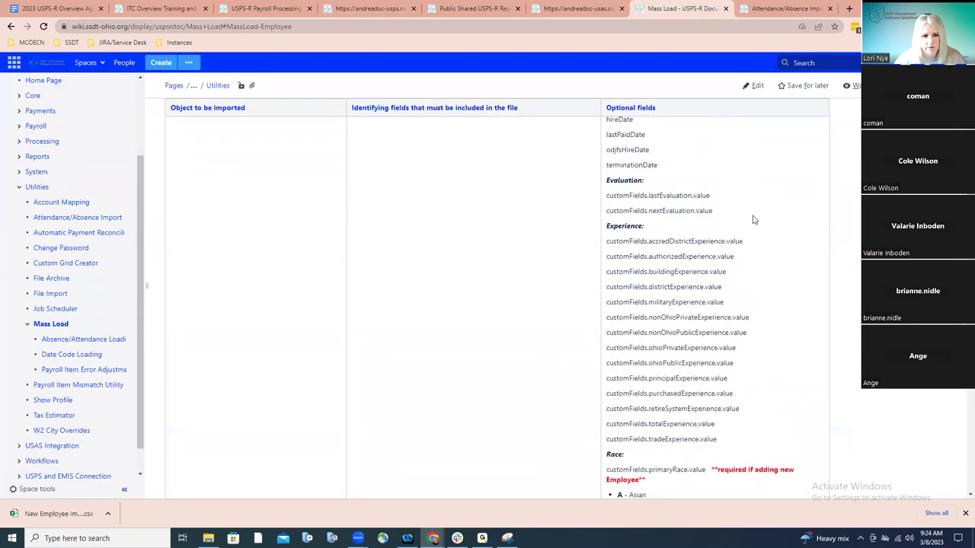
{"action": "scroll", "coordinate": [752, 220], "scroll_direction": "up", "scroll_amount": 6}
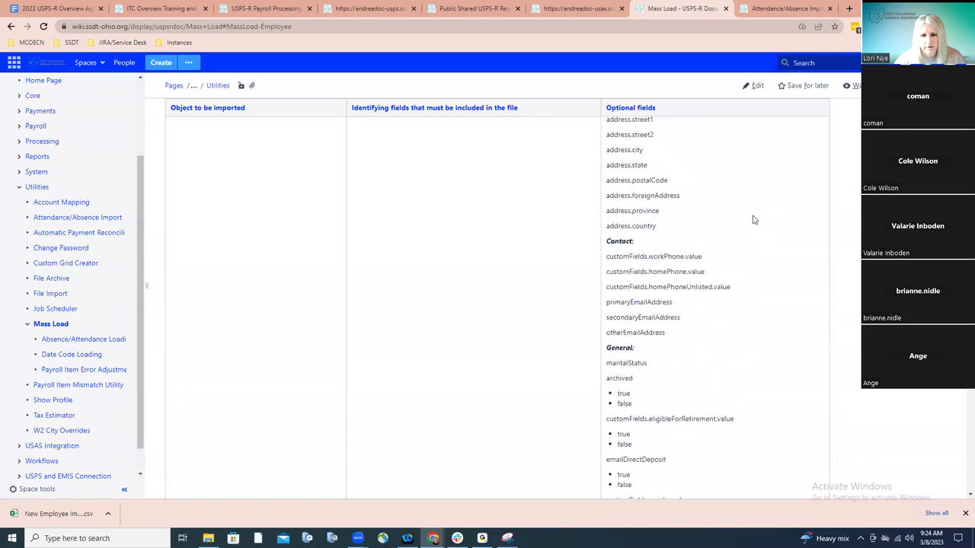
{"action": "scroll", "coordinate": [752, 220], "scroll_direction": "up", "scroll_amount": 3}
{"action": "scroll", "coordinate": [752, 220], "scroll_direction": "down", "scroll_amount": 1}
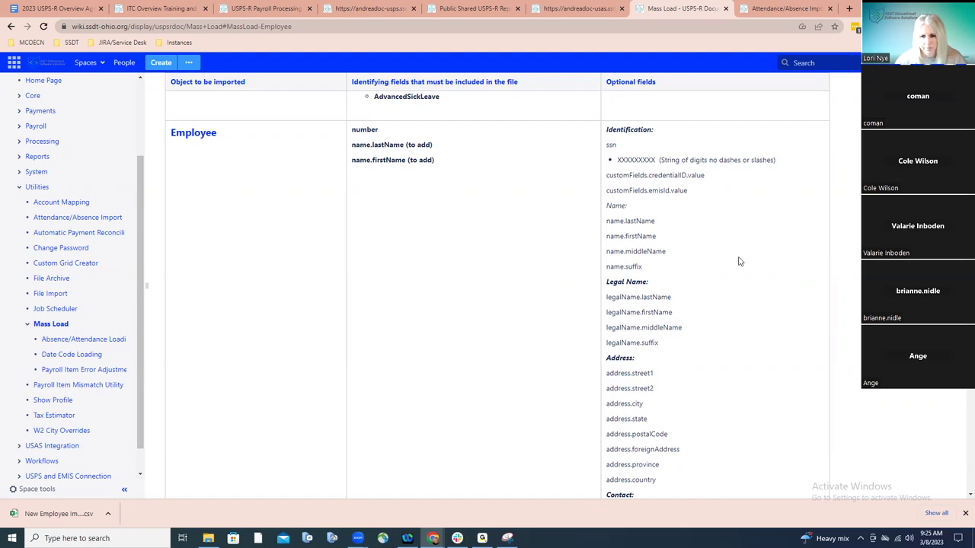
{"action": "scroll", "coordinate": [736, 258], "scroll_direction": "down", "scroll_amount": 1}
{"action": "scroll", "coordinate": [735, 243], "scroll_direction": "down", "scroll_amount": 4}
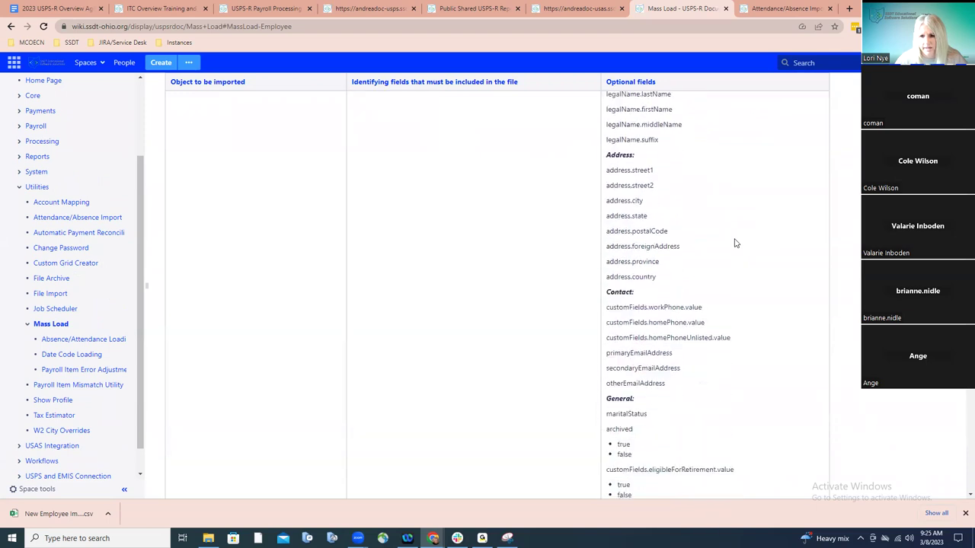
{"action": "scroll", "coordinate": [735, 243], "scroll_direction": "down", "scroll_amount": 5}
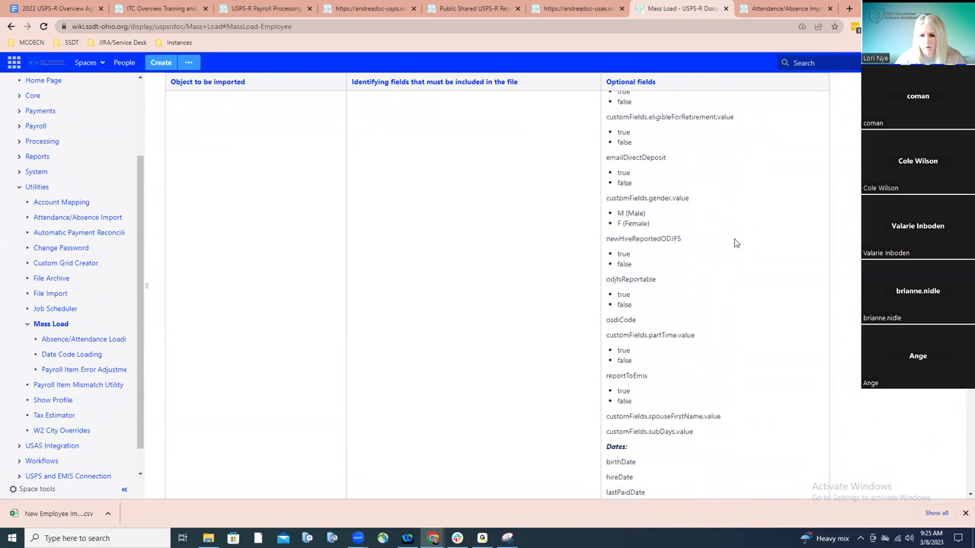
{"action": "scroll", "coordinate": [734, 243], "scroll_direction": "down", "scroll_amount": 2}
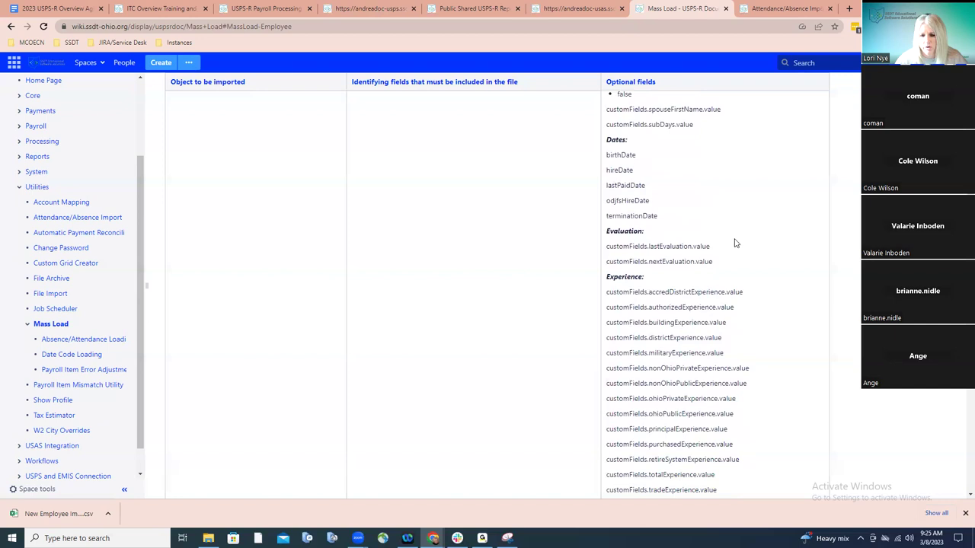
{"action": "scroll", "coordinate": [735, 242], "scroll_direction": "down", "scroll_amount": 2}
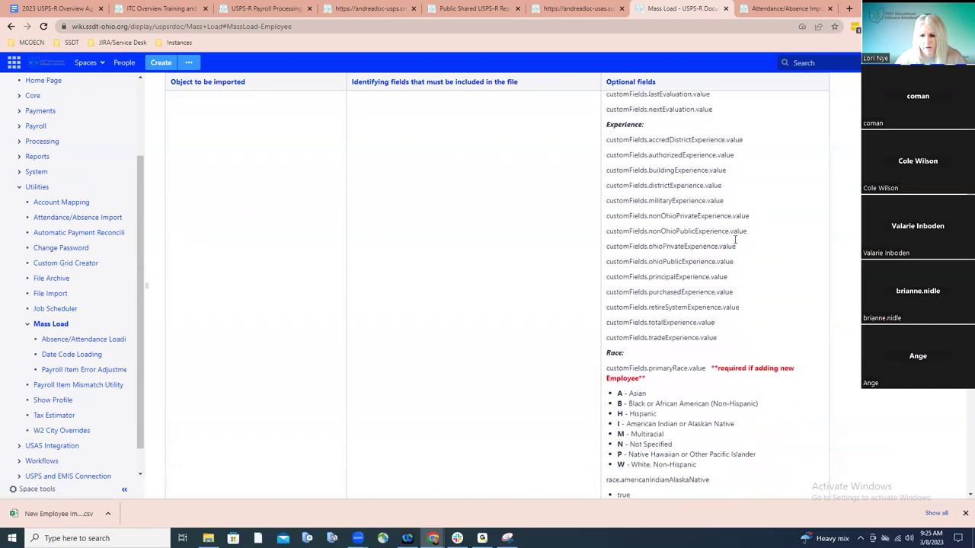
{"action": "scroll", "coordinate": [734, 242], "scroll_direction": "down", "scroll_amount": 1}
{"action": "scroll", "coordinate": [735, 243], "scroll_direction": "down", "scroll_amount": 1}
{"action": "scroll", "coordinate": [735, 242], "scroll_direction": "down", "scroll_amount": 5}
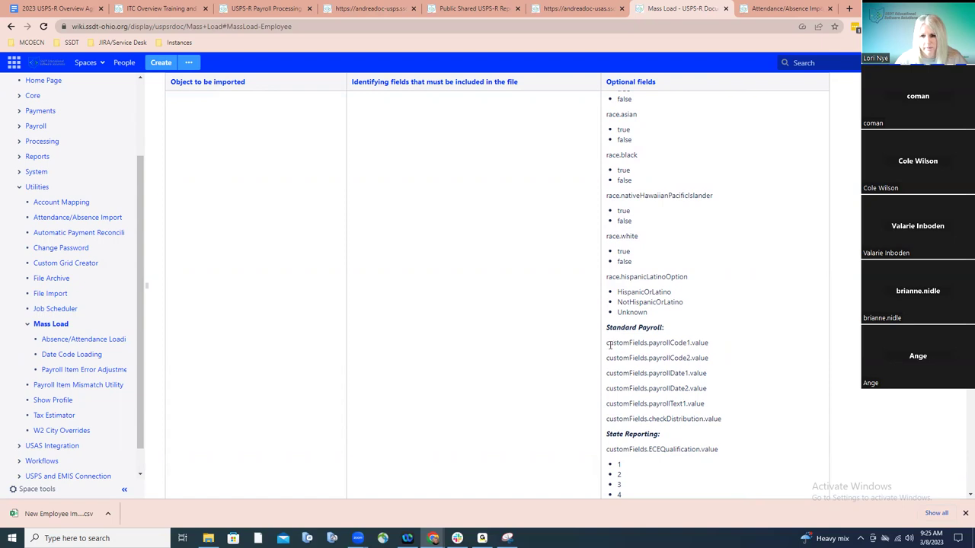
{"action": "left_click_drag", "start_coordinate": [607, 343], "coordinate": [708, 346]}
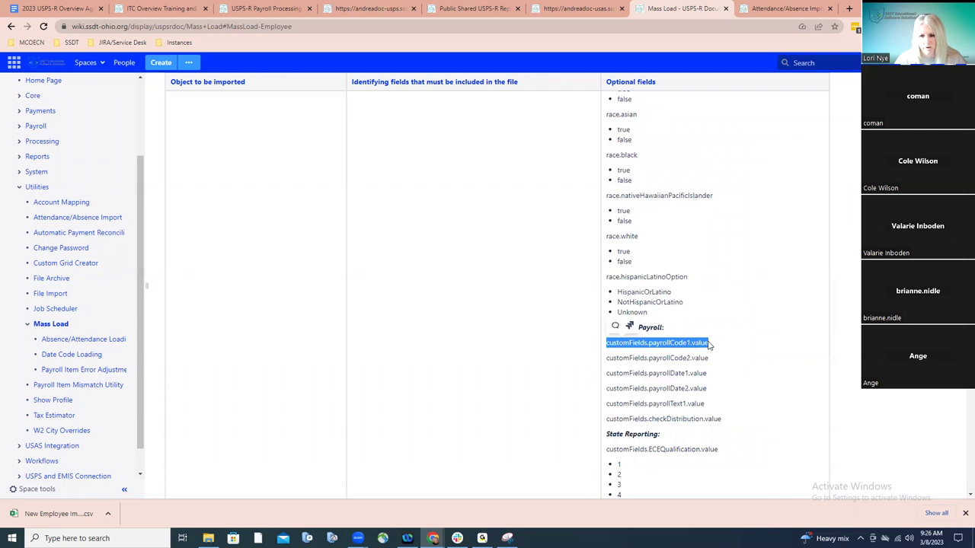
{"action": "left_click", "coordinate": [710, 345]}
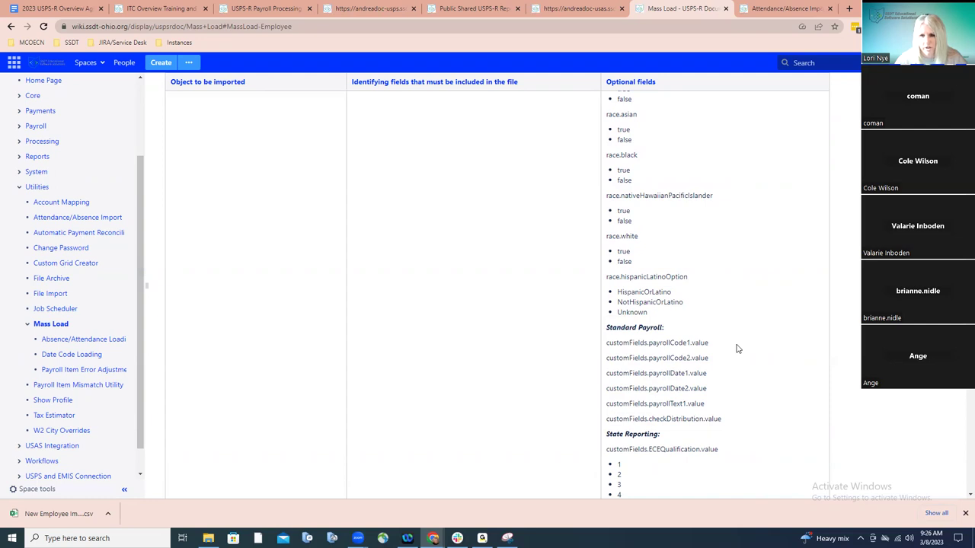
{"action": "scroll", "coordinate": [736, 349], "scroll_direction": "up", "scroll_amount": 5}
{"action": "scroll", "coordinate": [736, 348], "scroll_direction": "up", "scroll_amount": 10}
{"action": "scroll", "coordinate": [736, 349], "scroll_direction": "up", "scroll_amount": 10}
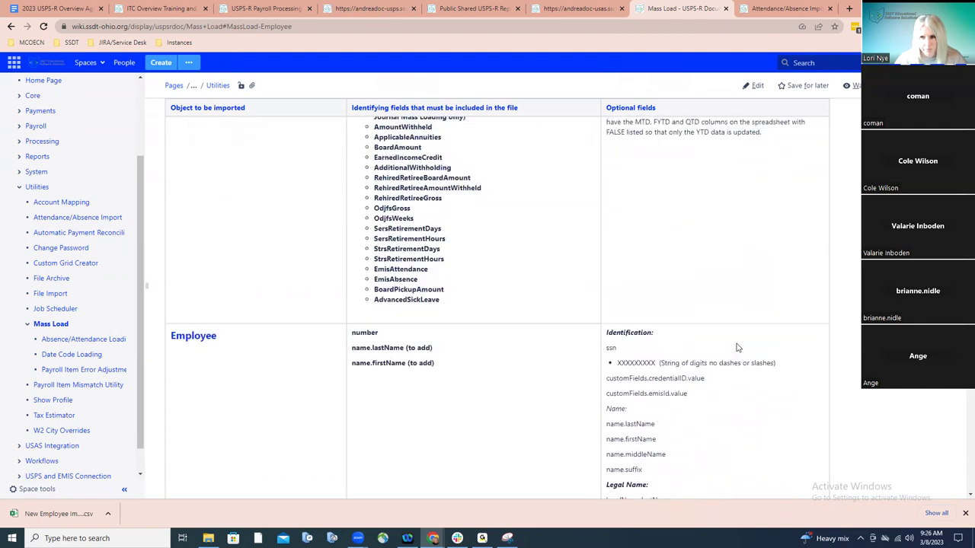
{"action": "scroll", "coordinate": [739, 316], "scroll_direction": "down", "scroll_amount": 2}
{"action": "scroll", "coordinate": [740, 311], "scroll_direction": "down", "scroll_amount": 1}
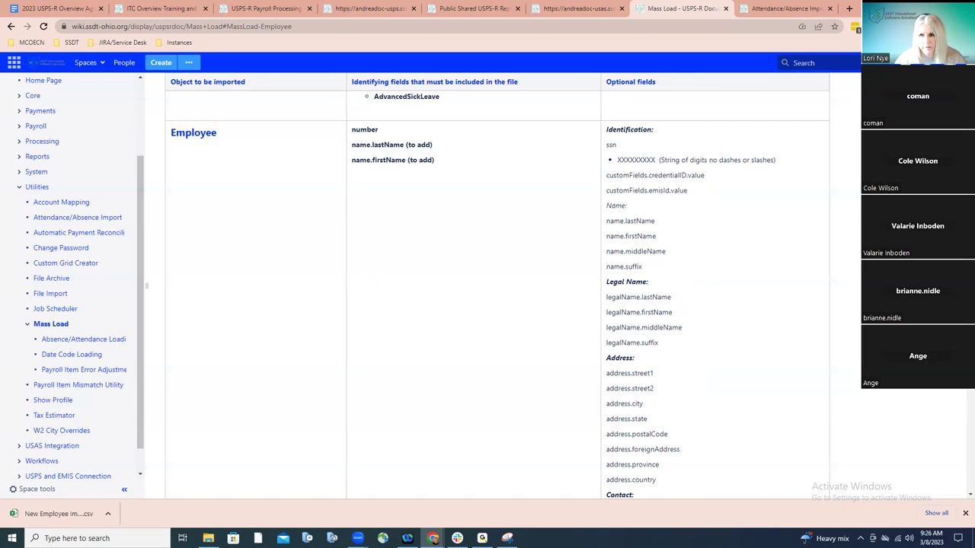
Minimize Chrome and open Test Employee.csv from the desktop Basics Training folder in Excel
{"action": "left_click", "coordinate": [372, 15]}
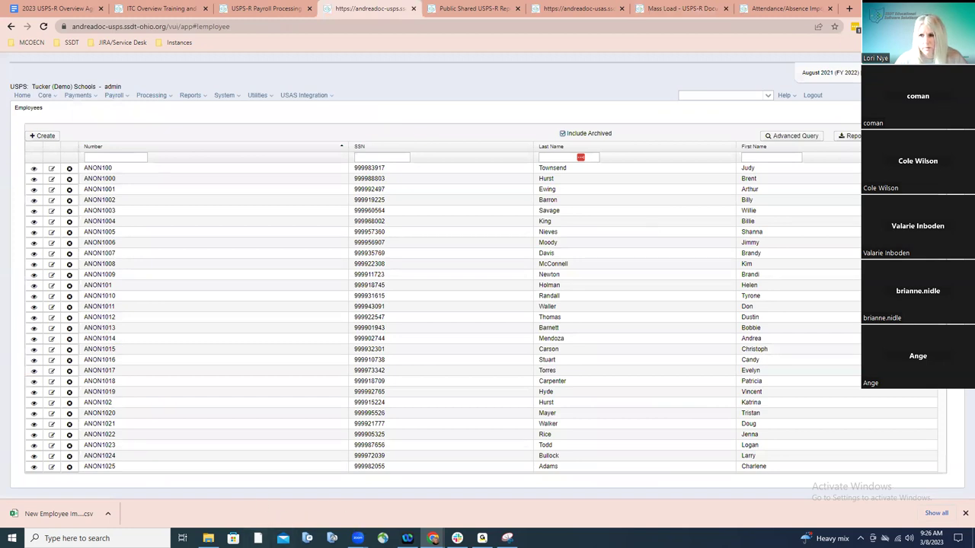
{"action": "left_click", "coordinate": [885, 8]}
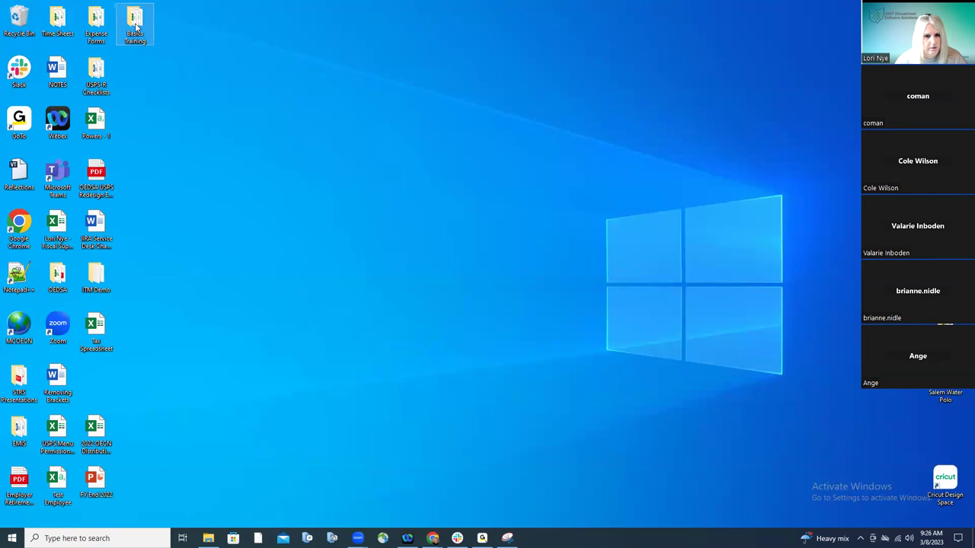
{"action": "double_click", "coordinate": [135, 24]}
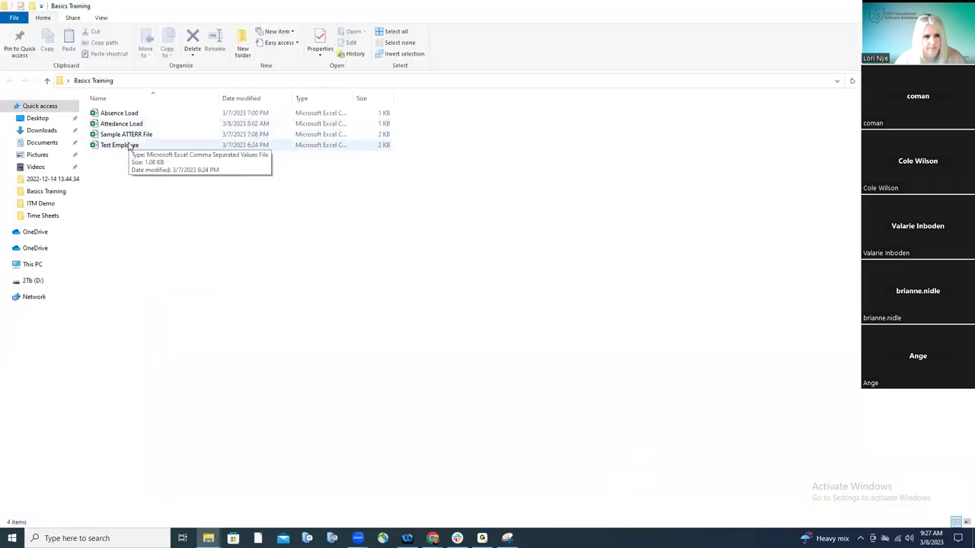
{"action": "double_click", "coordinate": [130, 146]}
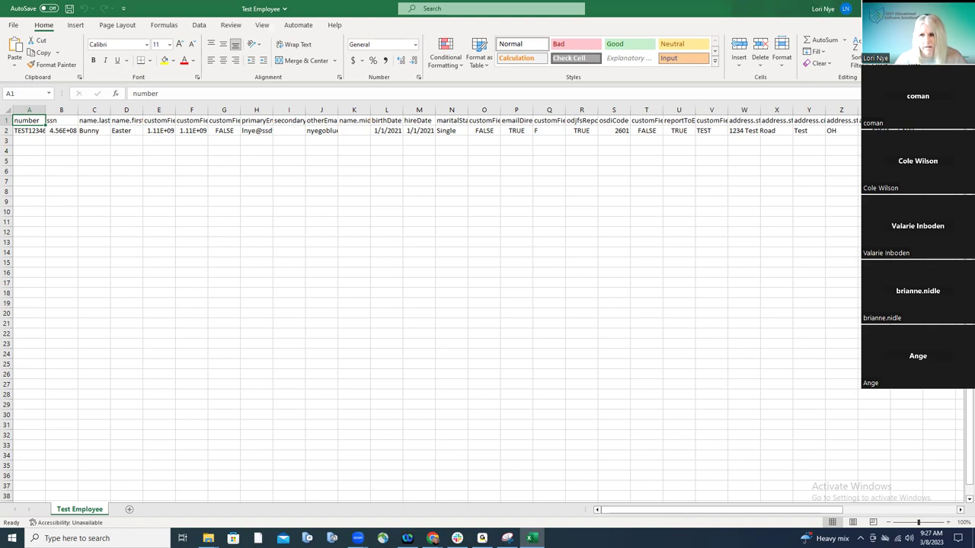
Check the File view, then close the Test Employee workbook in Excel
{"action": "left_click", "coordinate": [14, 29]}
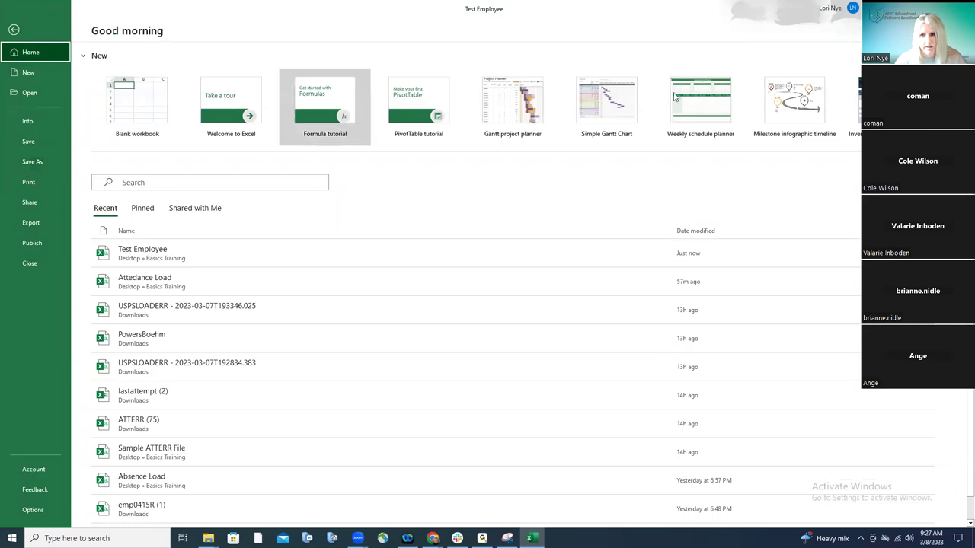
{"action": "left_click", "coordinate": [13, 29]}
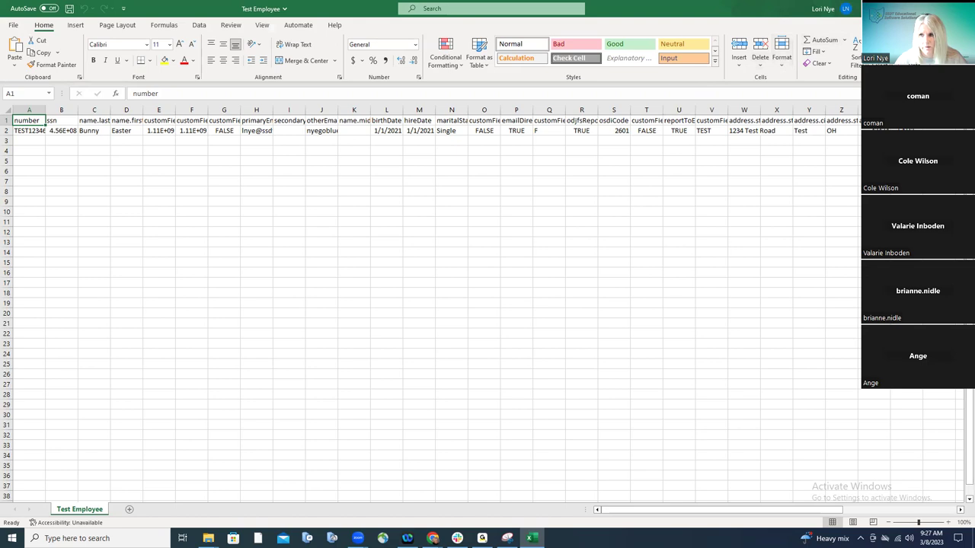
{"action": "key", "text": "alt+F4"}
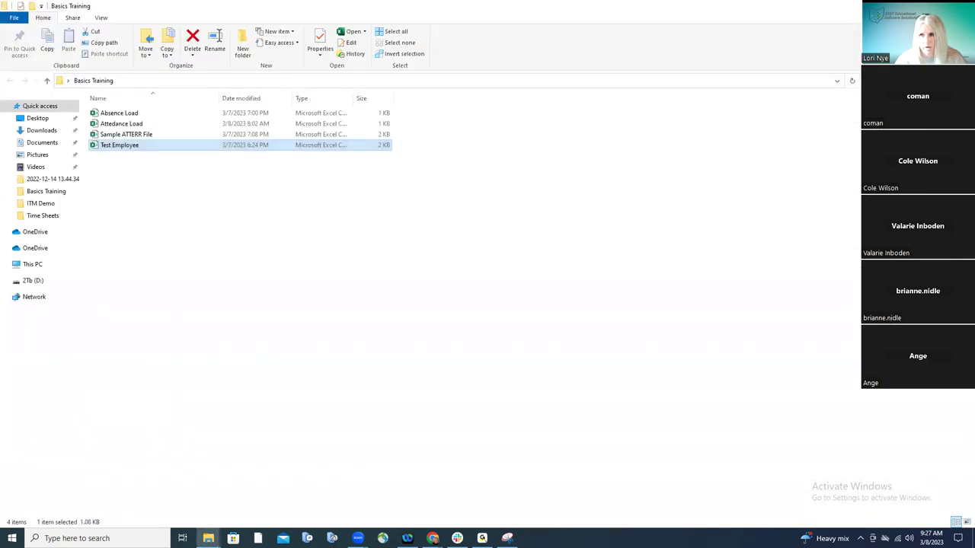
Return to USPS-R and go to the Utilities > Mass Load page
{"action": "key", "text": "super+d"}
{"action": "mouse_move", "coordinate": [432, 538]}
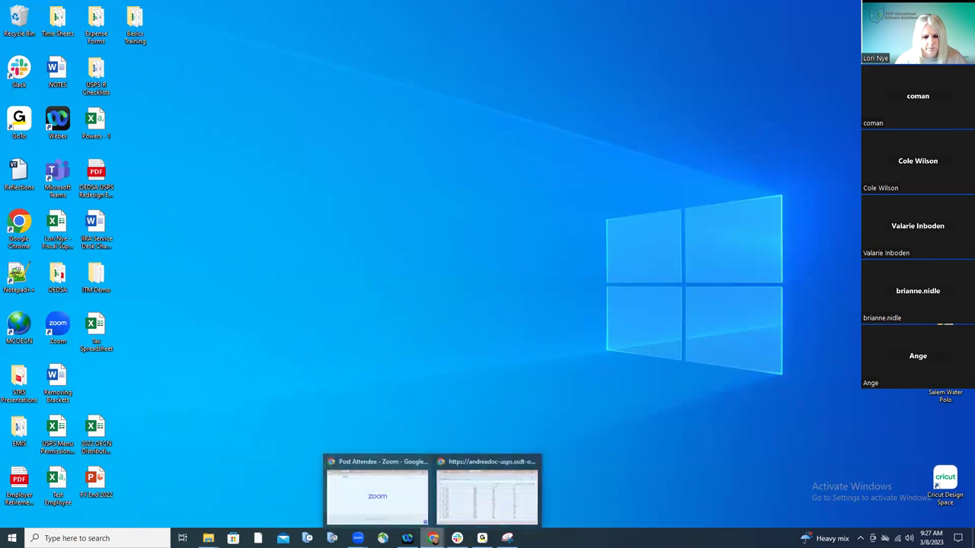
{"action": "left_click", "coordinate": [461, 511]}
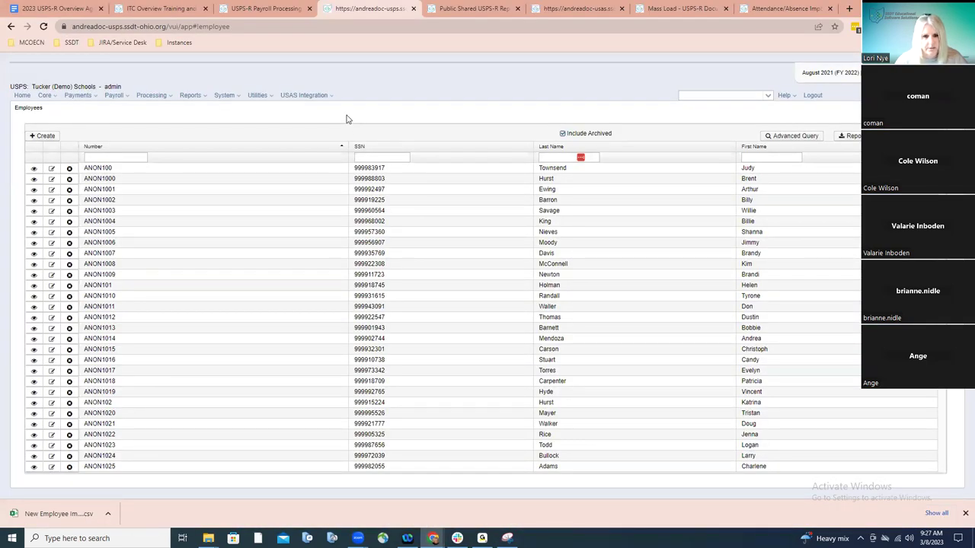
{"action": "left_click", "coordinate": [267, 96]}
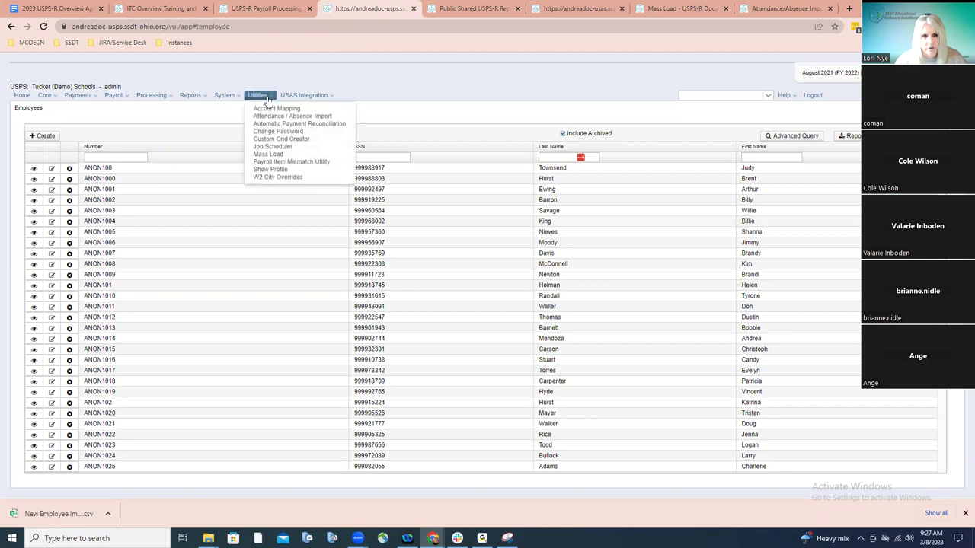
{"action": "left_click", "coordinate": [268, 154]}
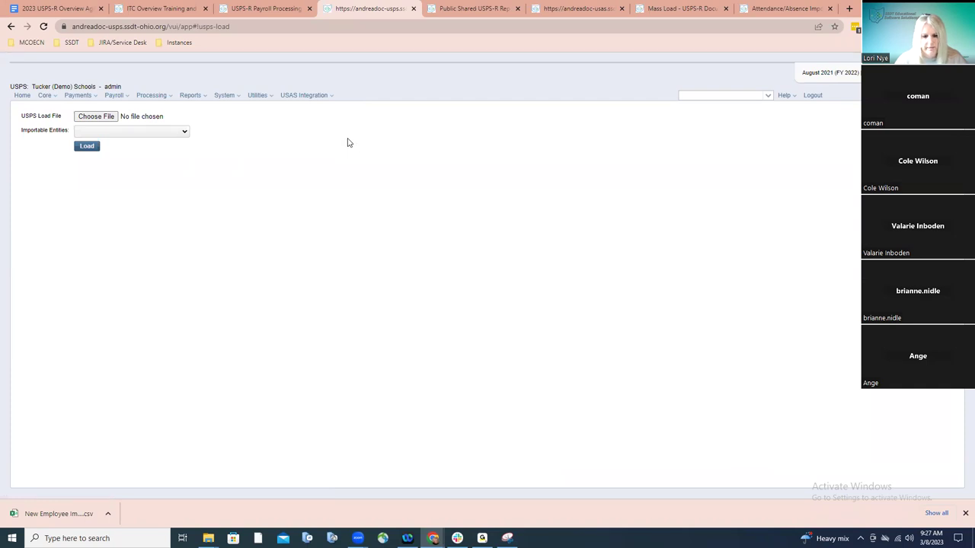
Select Test Employee.csv from Desktop\Basics Training as the load file, with Employee as the importable entity
{"action": "left_click", "coordinate": [112, 119]}
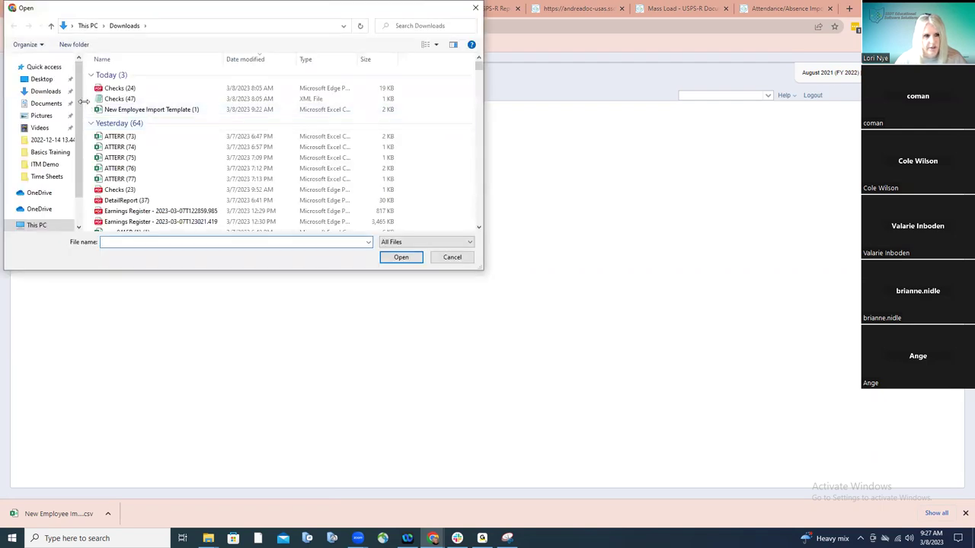
{"action": "left_click", "coordinate": [57, 79]}
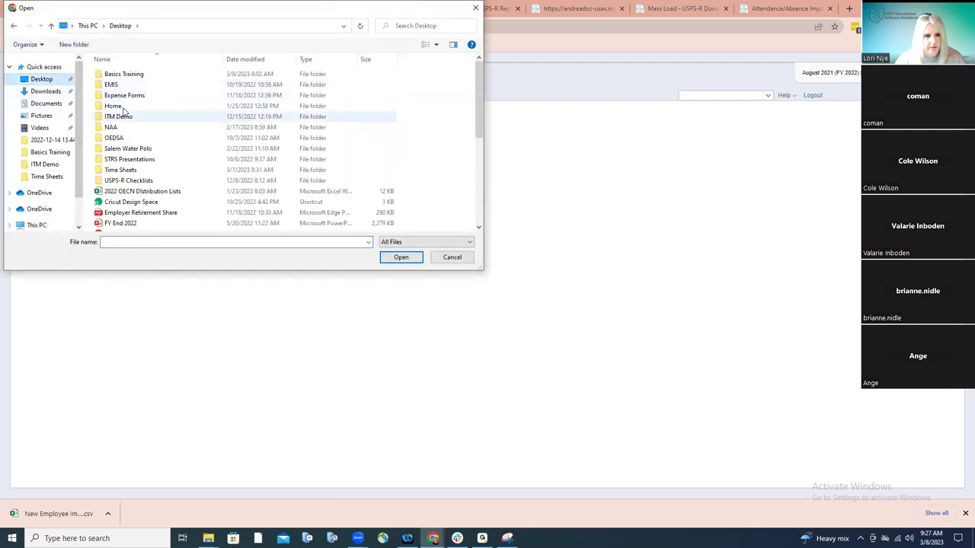
{"action": "double_click", "coordinate": [128, 74]}
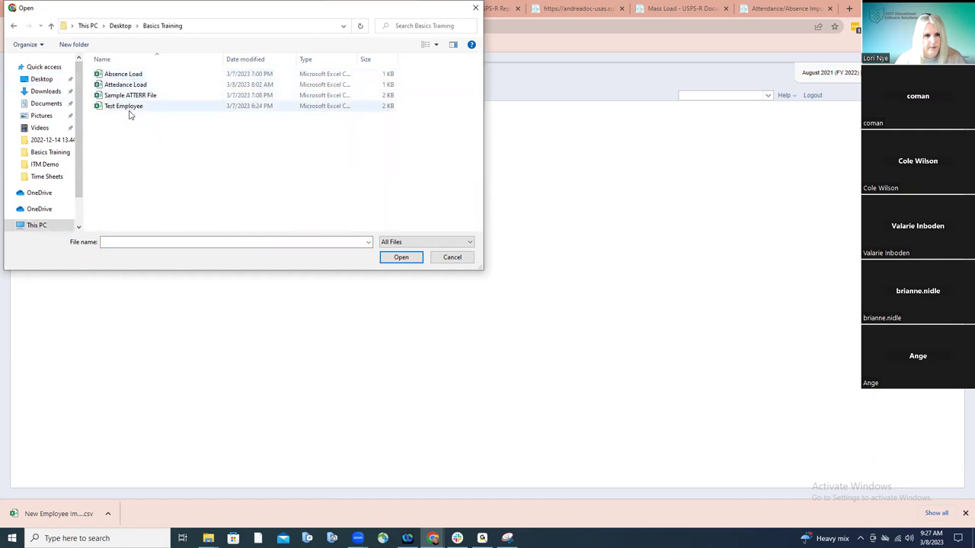
{"action": "double_click", "coordinate": [129, 111]}
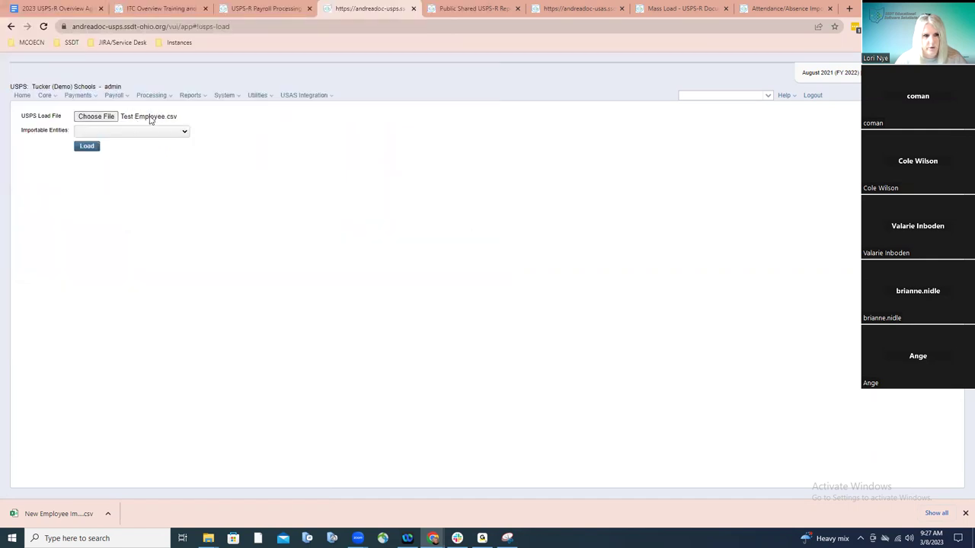
{"action": "left_click", "coordinate": [160, 133]}
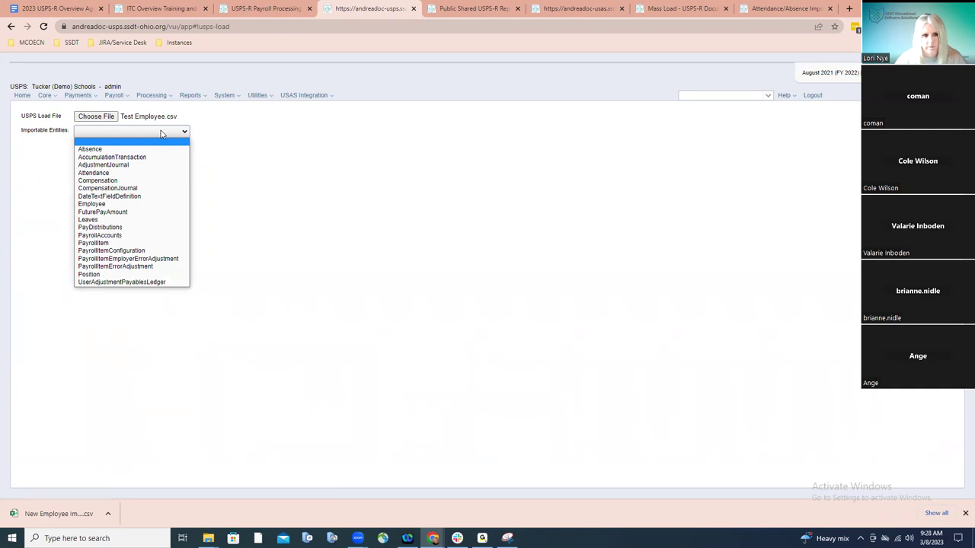
{"action": "left_click", "coordinate": [114, 204]}
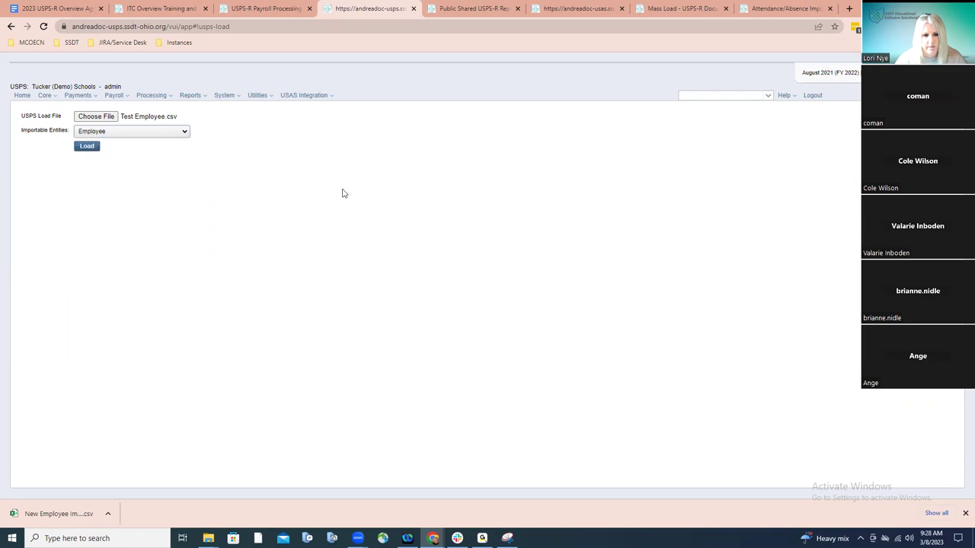
Run the load of Test Employee.csv, getting 1 record loaded and 0 errors
{"action": "left_click", "coordinate": [89, 149]}
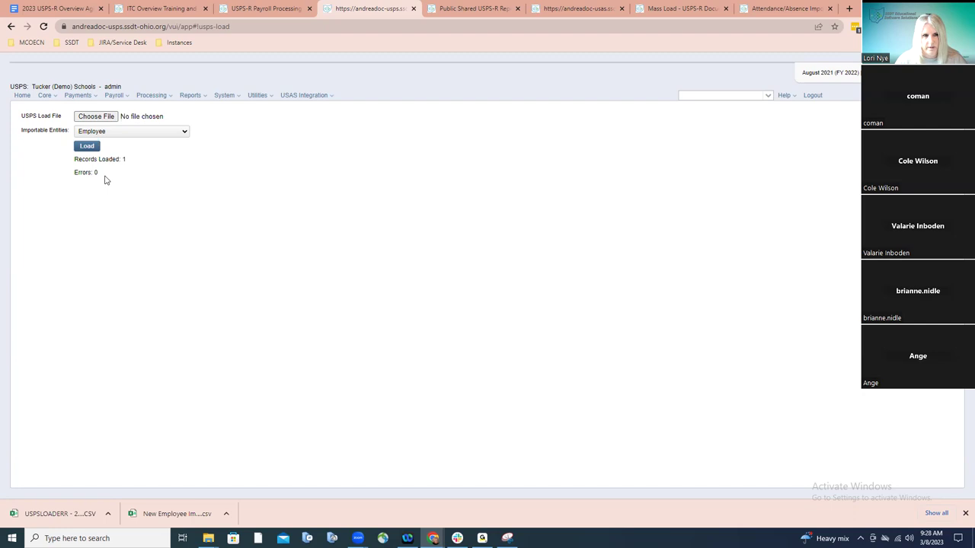
{"action": "left_click", "coordinate": [708, 96]}
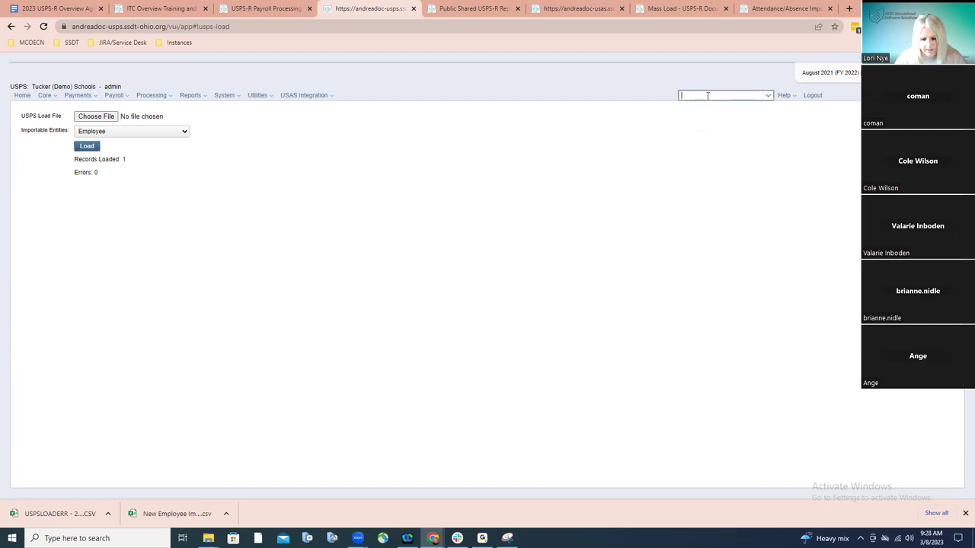
{"action": "type", "text": "easter"}
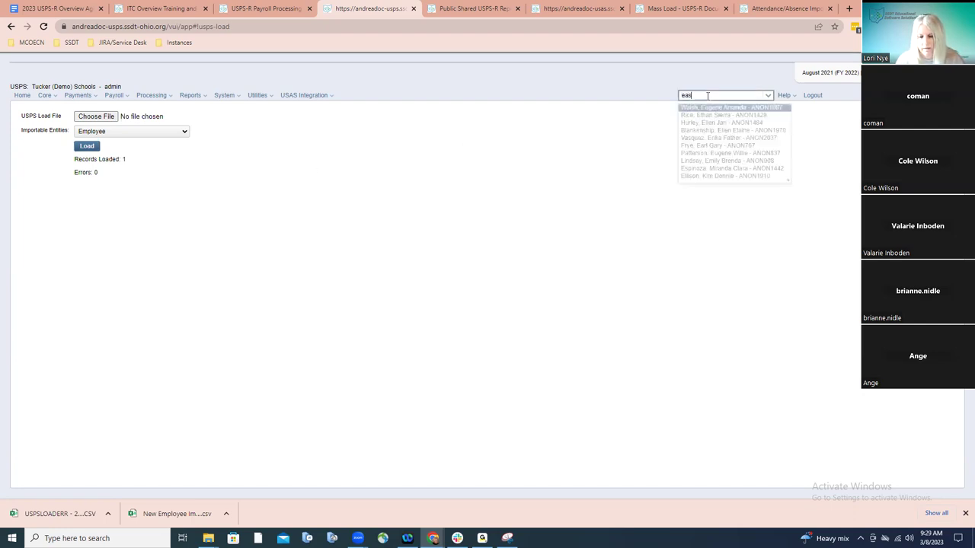
{"action": "key", "text": "BackSpace"}
{"action": "key", "text": "BackSpace"}
{"action": "key", "text": "BackSpace"}
{"action": "key", "text": "BackSpace"}
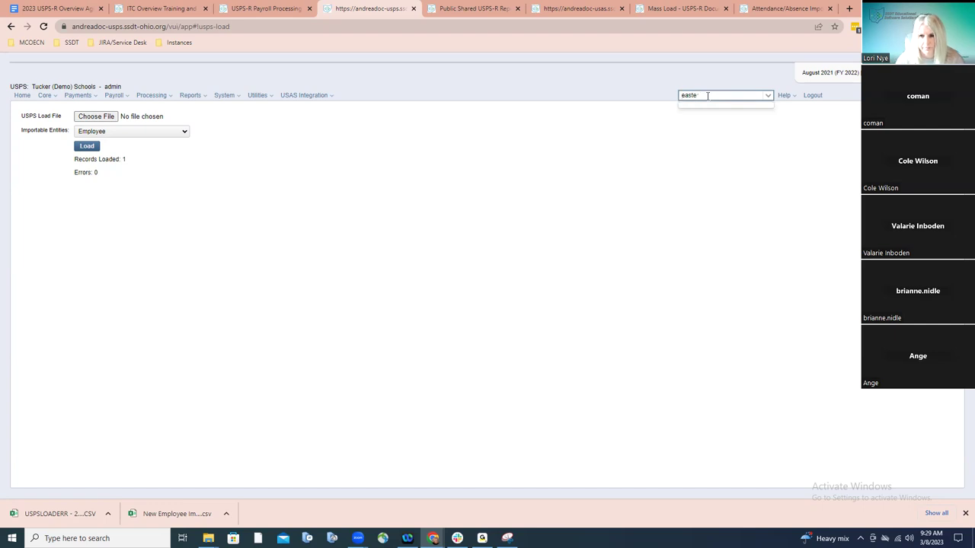
{"action": "key", "text": "BackSpace"}
{"action": "key", "text": "BackSpace"}
{"action": "type", "text": "bunny"}
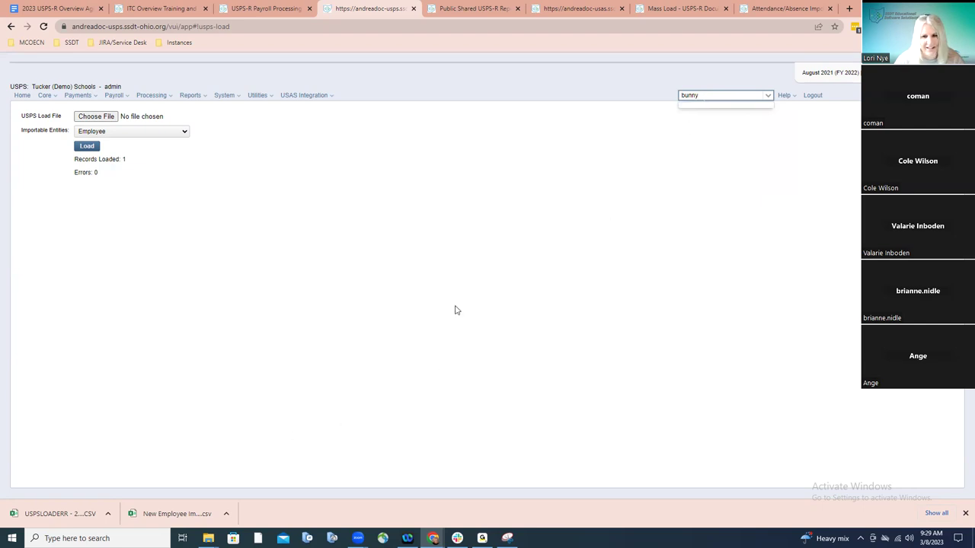
{"action": "key", "text": "BackSpace"}
{"action": "key", "text": "BackSpace"}
{"action": "key", "text": "BackSpace"}
{"action": "key", "text": "BackSpace"}
{"action": "key", "text": "BackSpace"}
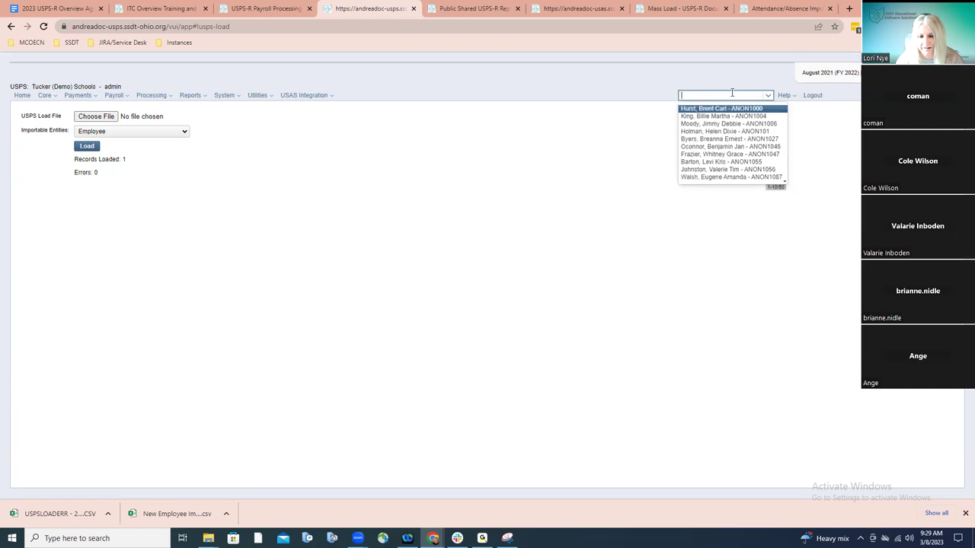
{"action": "type", "text": "bunny"}
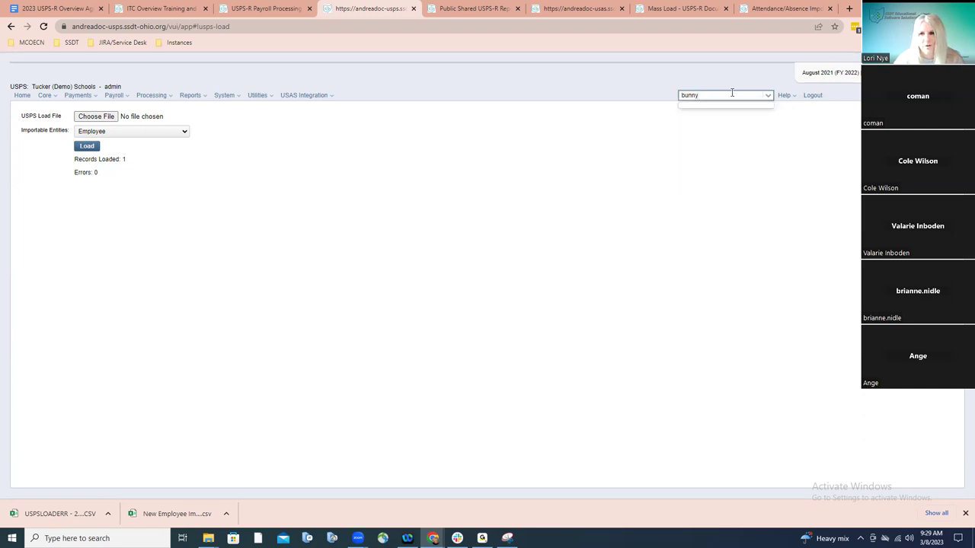
{"action": "left_click", "coordinate": [208, 538]}
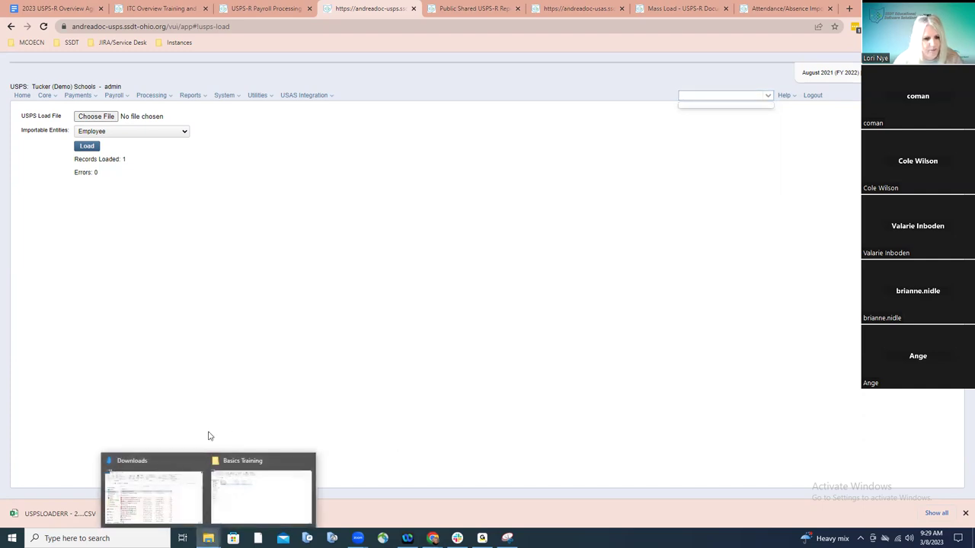
Open Test Employee in Excel and autofit columns A, B and C to show the full SSN and last name
{"action": "left_click", "coordinate": [229, 490]}
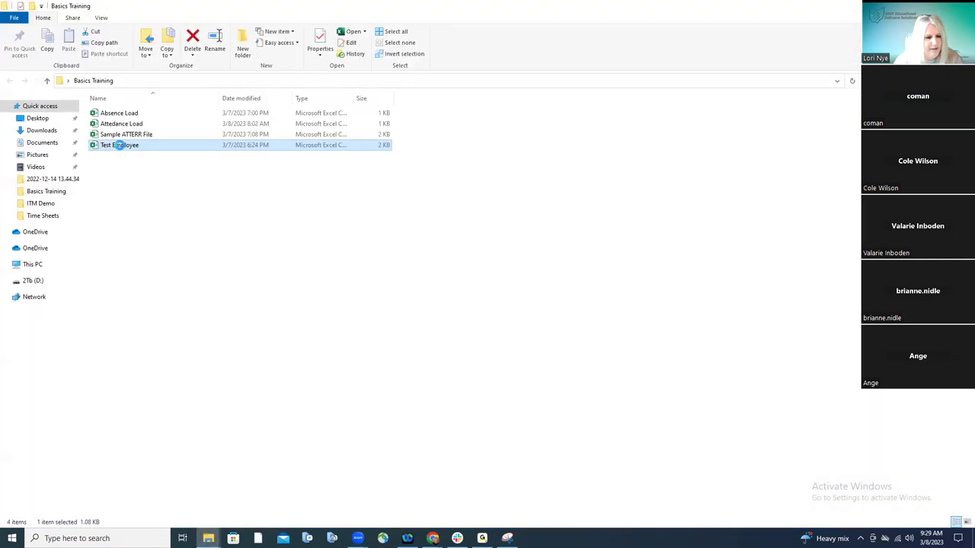
{"action": "double_click", "coordinate": [232, 149]}
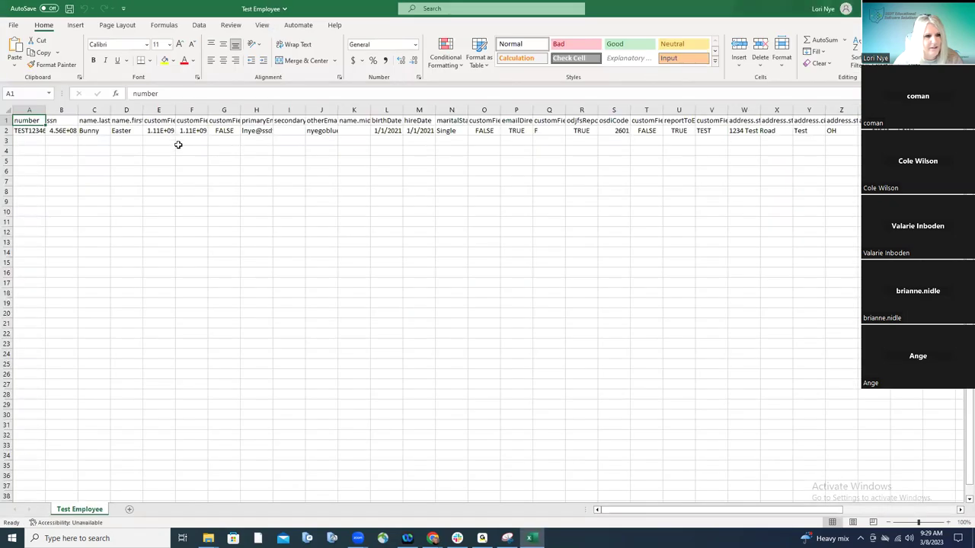
{"action": "double_click", "coordinate": [78, 111]}
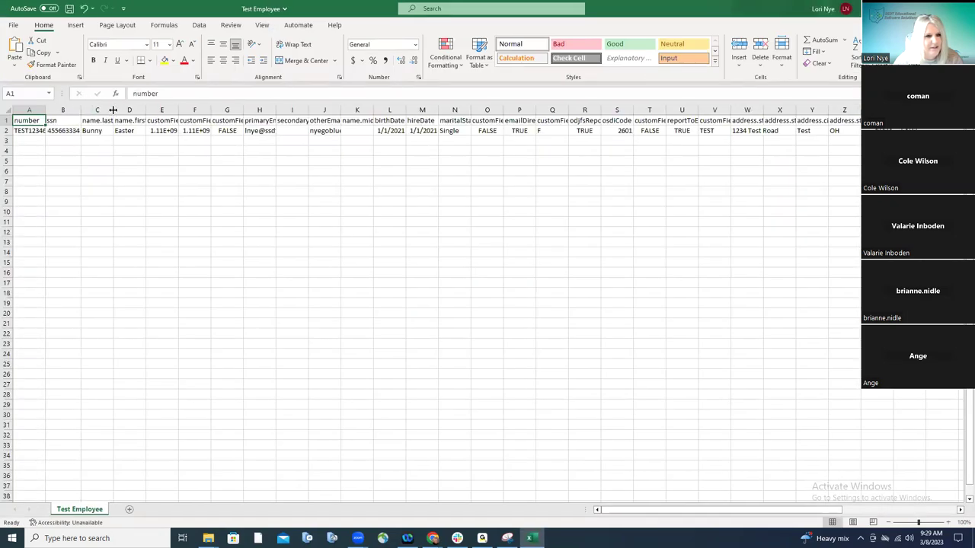
{"action": "double_click", "coordinate": [113, 110]}
{"action": "double_click", "coordinate": [45, 110]}
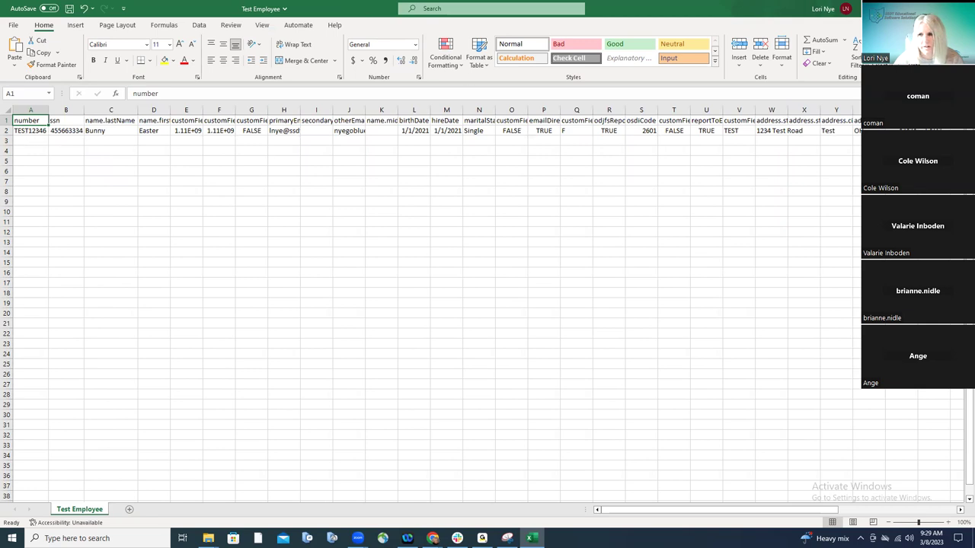
{"action": "left_click", "coordinate": [888, 9]}
Search USPS-R for 'test' and open the Test, Test employee's dashboard
{"action": "left_click", "coordinate": [888, 9]}
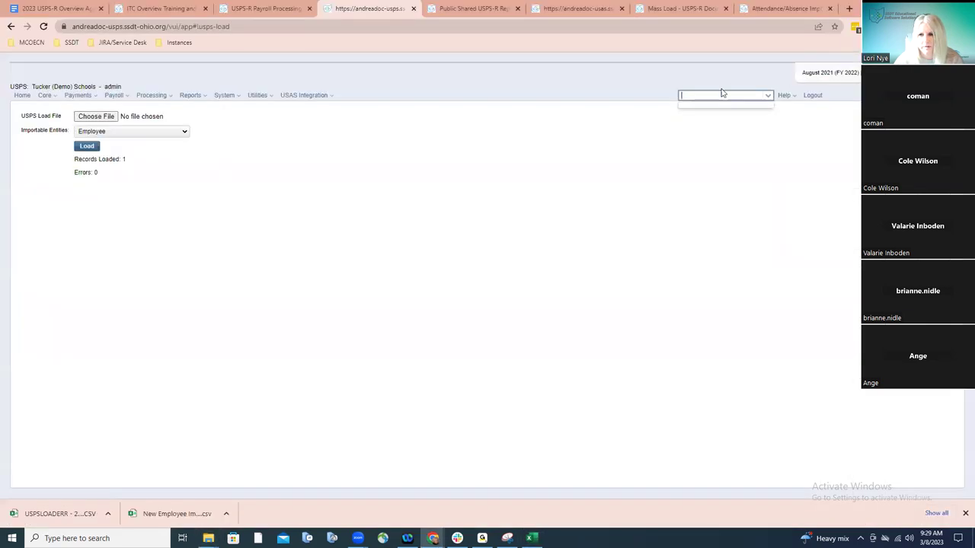
{"action": "type", "text": "test"}
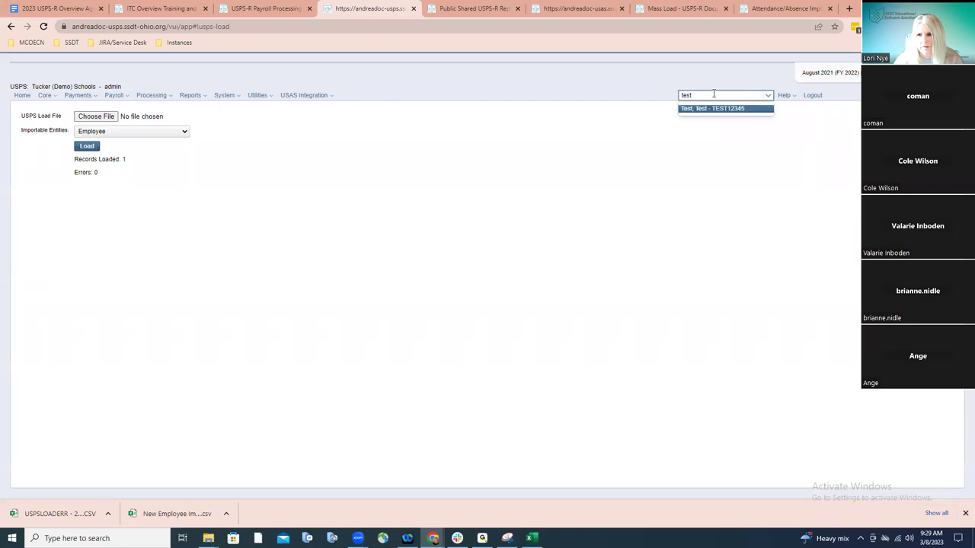
{"action": "left_click", "coordinate": [712, 109]}
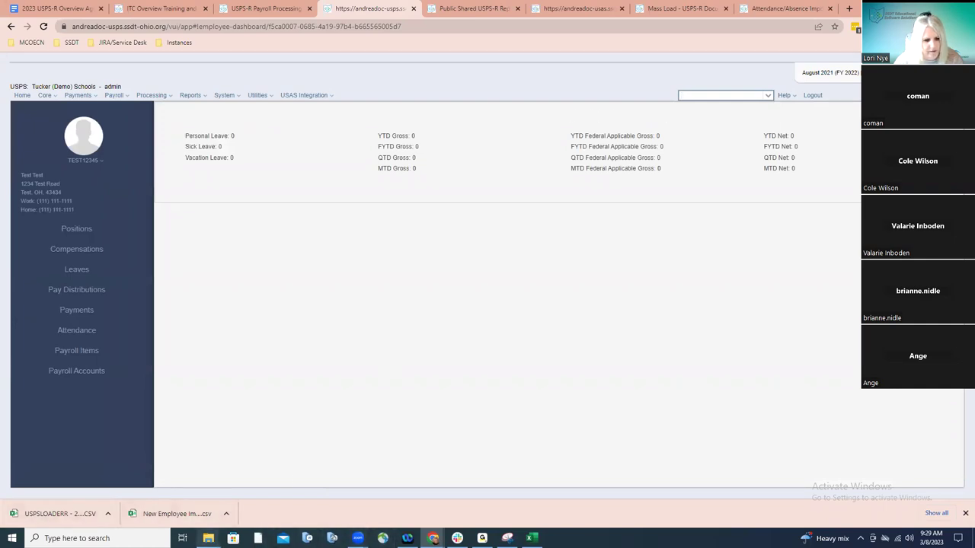
Open Test Employee from the Basics Training folder in Excel and scroll across its single employee row
{"action": "mouse_move", "coordinate": [208, 538]}
{"action": "left_click", "coordinate": [240, 495]}
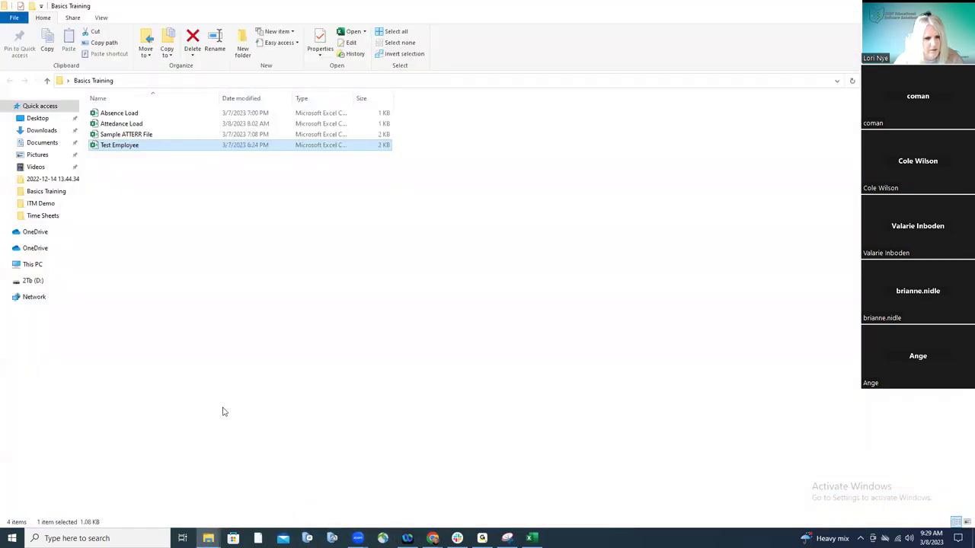
{"action": "double_click", "coordinate": [126, 149]}
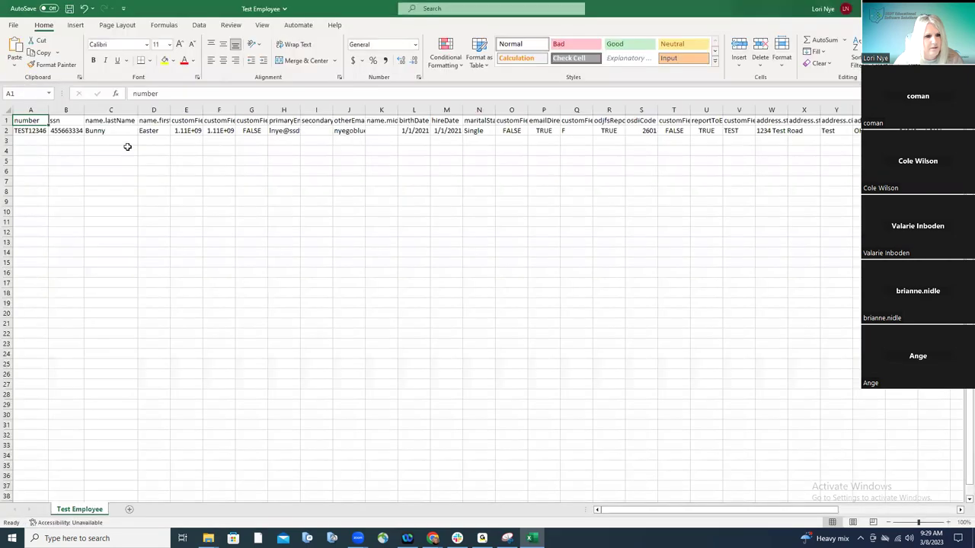
{"action": "left_click", "coordinate": [127, 148]}
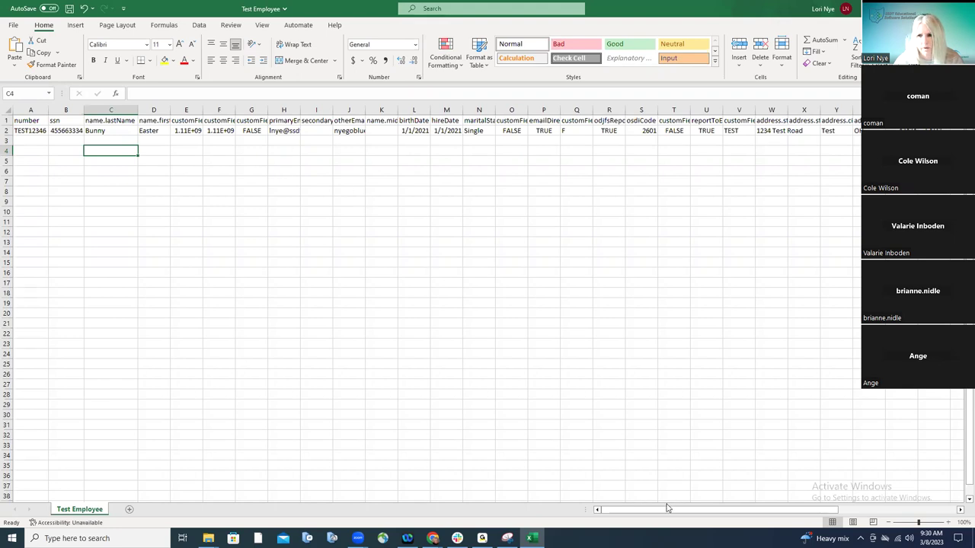
{"action": "left_click_drag", "start_coordinate": [673, 510], "coordinate": [743, 510]}
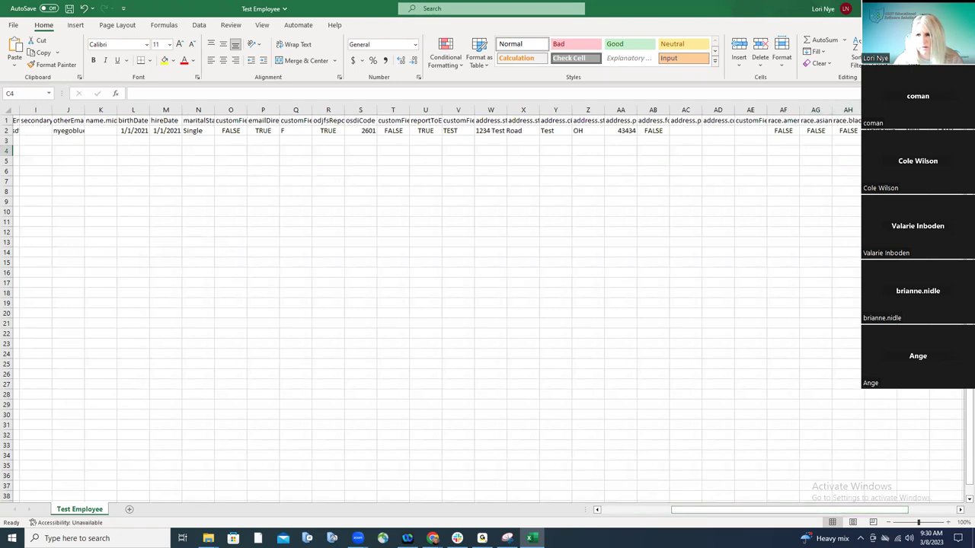
Return to the test employee's dashboard in USPS-R
{"action": "key", "text": "alt+Tab"}
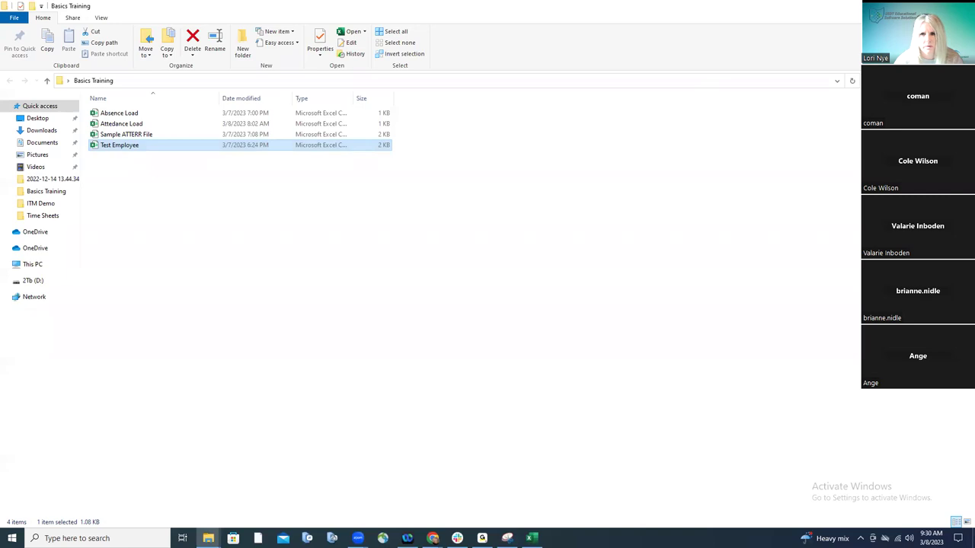
{"action": "key", "text": "alt+Tab"}
{"action": "left_click", "coordinate": [44, 95]}
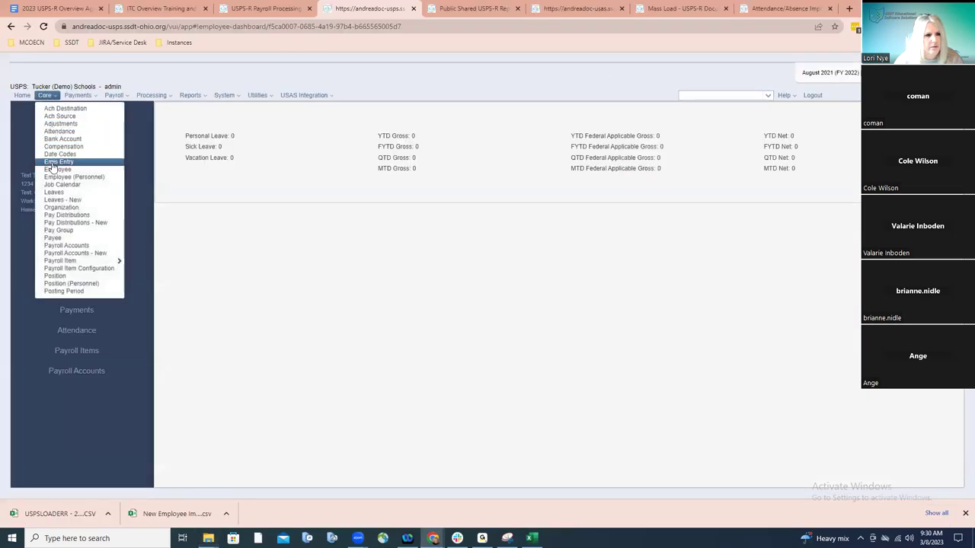
Filter the Core Employees list by the loaded employee's last name with Include Archived ticked
{"action": "left_click", "coordinate": [52, 162]}
{"action": "left_click", "coordinate": [44, 95]}
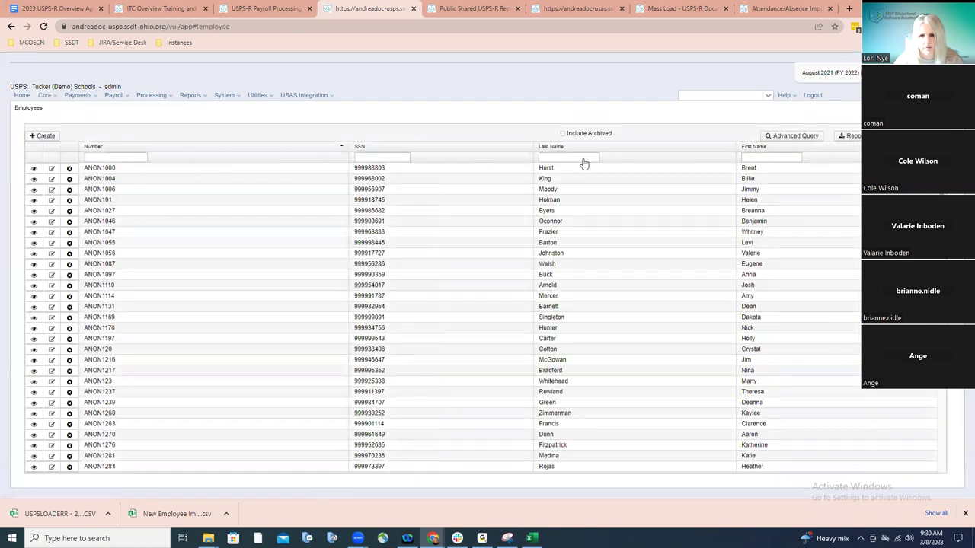
{"action": "left_click", "coordinate": [572, 157]}
{"action": "type", "text": "bunny"}
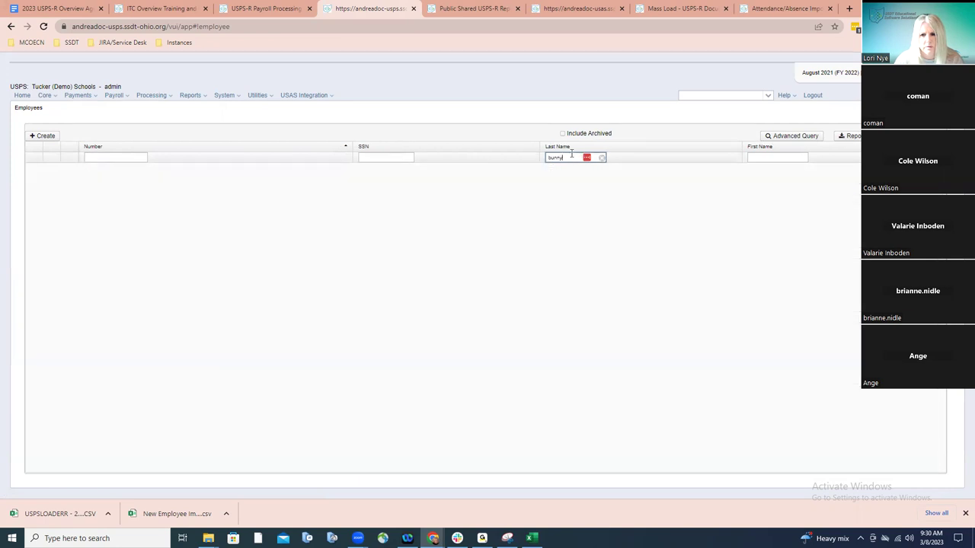
{"action": "left_click", "coordinate": [562, 134]}
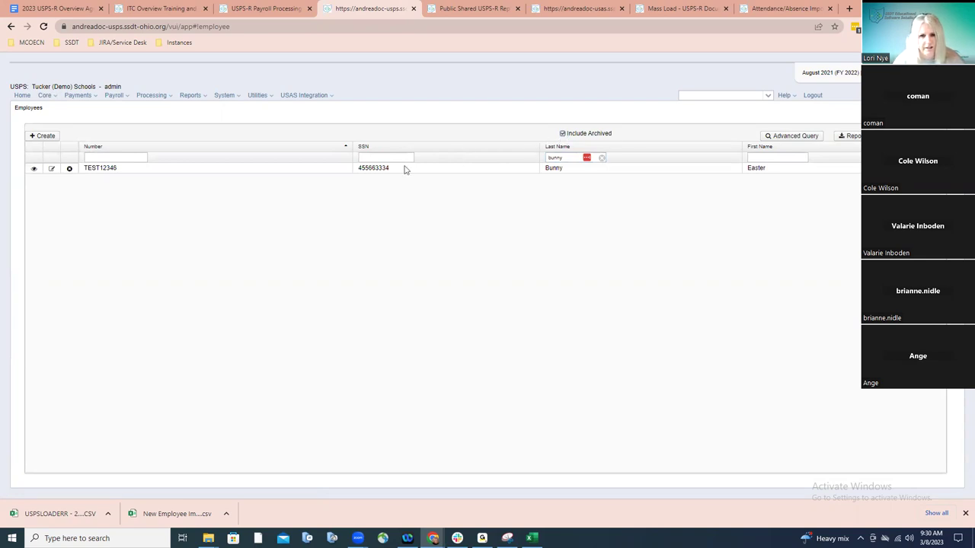
Uncheck Employee Archived on the test employee's record, save it, and reopen it in edit mode
{"action": "left_click", "coordinate": [53, 169]}
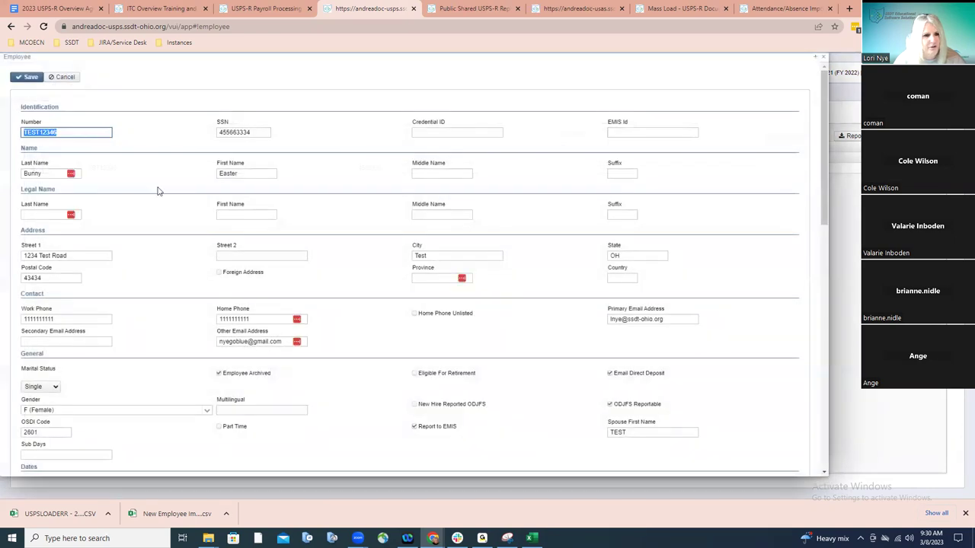
{"action": "left_click", "coordinate": [217, 374]}
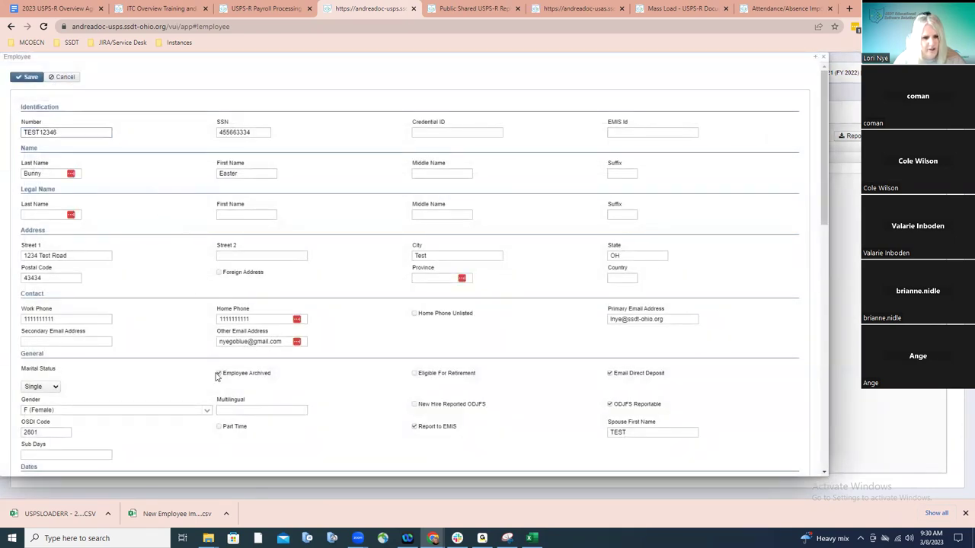
{"action": "left_click", "coordinate": [23, 79]}
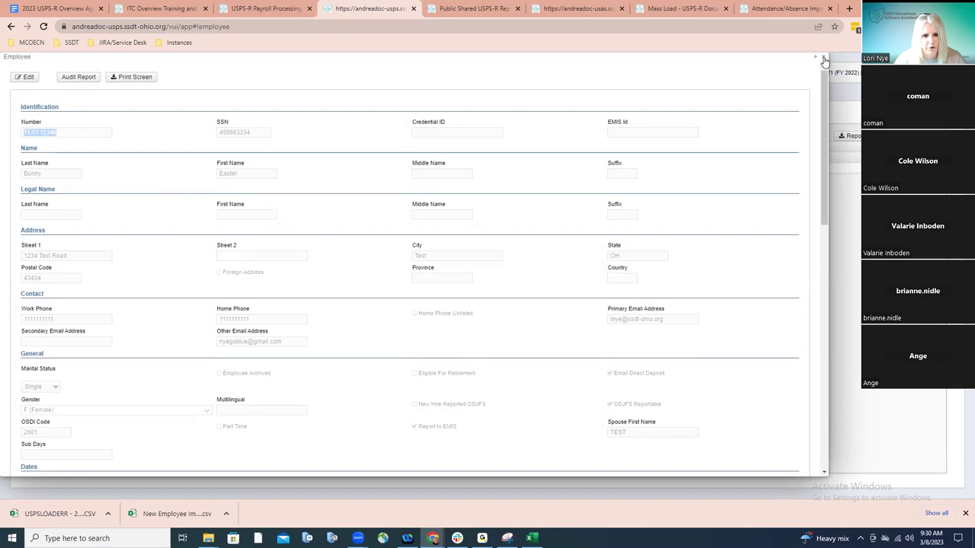
{"action": "left_click", "coordinate": [28, 77]}
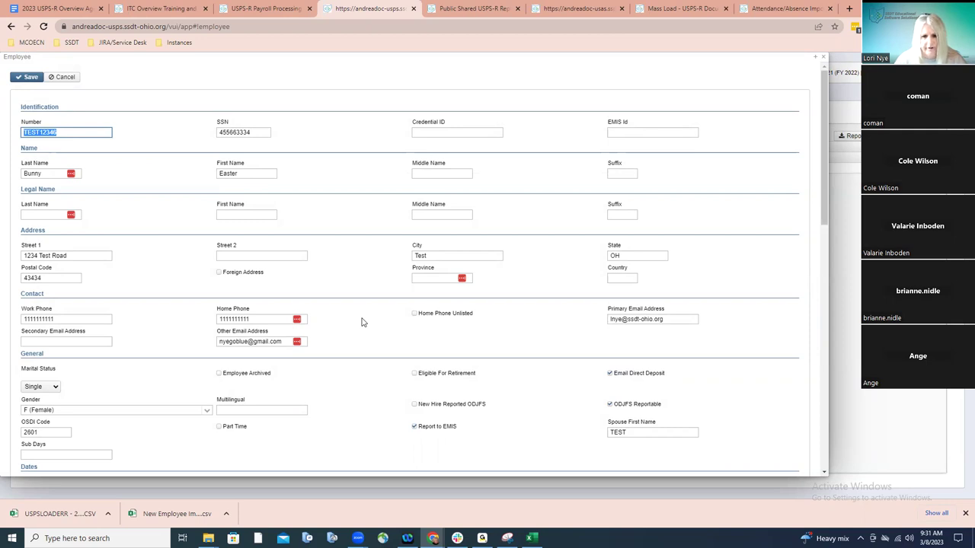
{"action": "scroll", "coordinate": [362, 322], "scroll_direction": "down", "scroll_amount": 3}
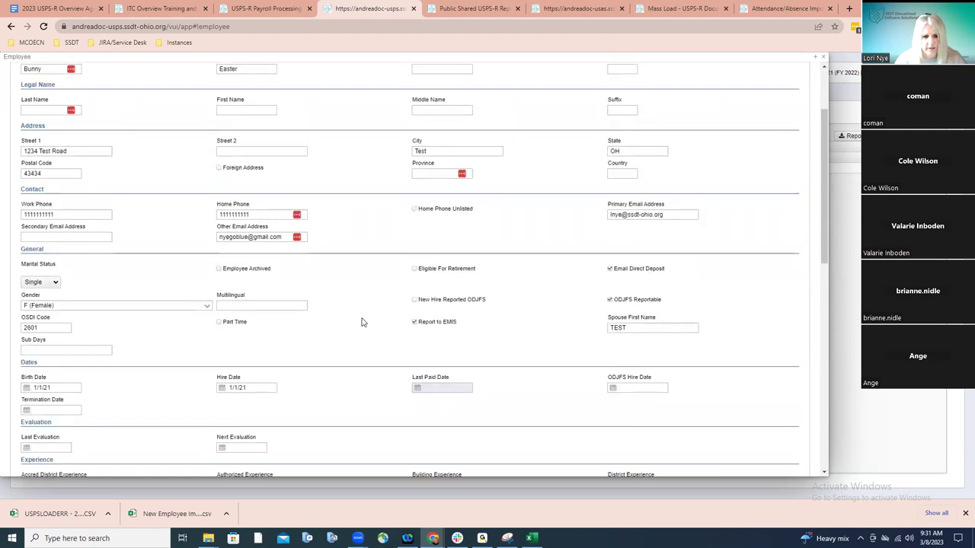
{"action": "scroll", "coordinate": [362, 323], "scroll_direction": "down", "scroll_amount": 14}
{"action": "scroll", "coordinate": [362, 322], "scroll_direction": "down", "scroll_amount": 3}
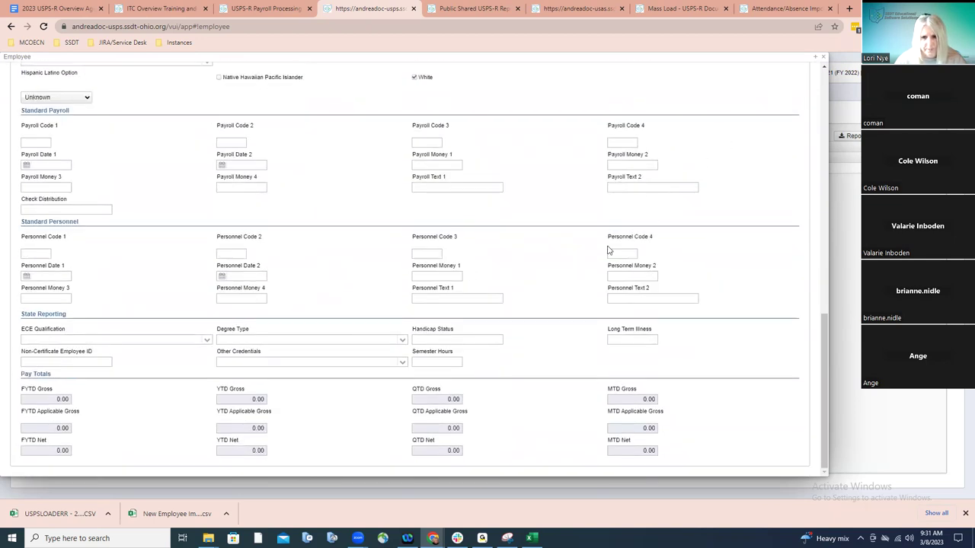
{"action": "scroll", "coordinate": [613, 246], "scroll_direction": "up", "scroll_amount": 6}
{"action": "scroll", "coordinate": [606, 249], "scroll_direction": "up", "scroll_amount": 3}
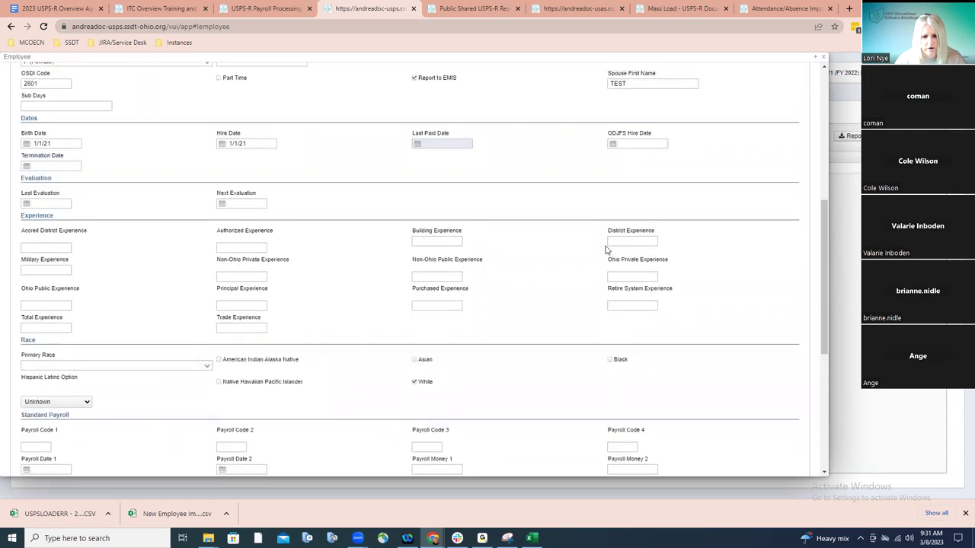
{"action": "scroll", "coordinate": [606, 249], "scroll_direction": "down", "scroll_amount": 5}
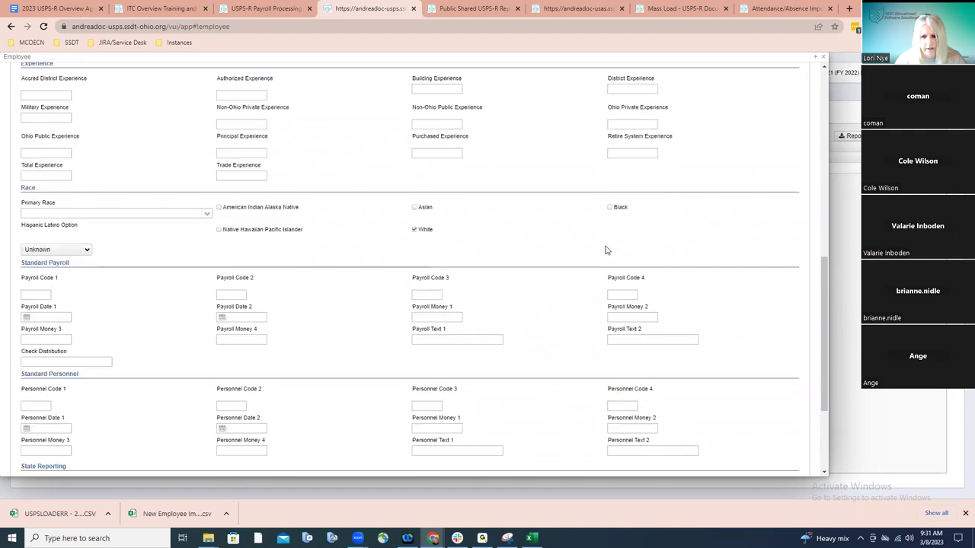
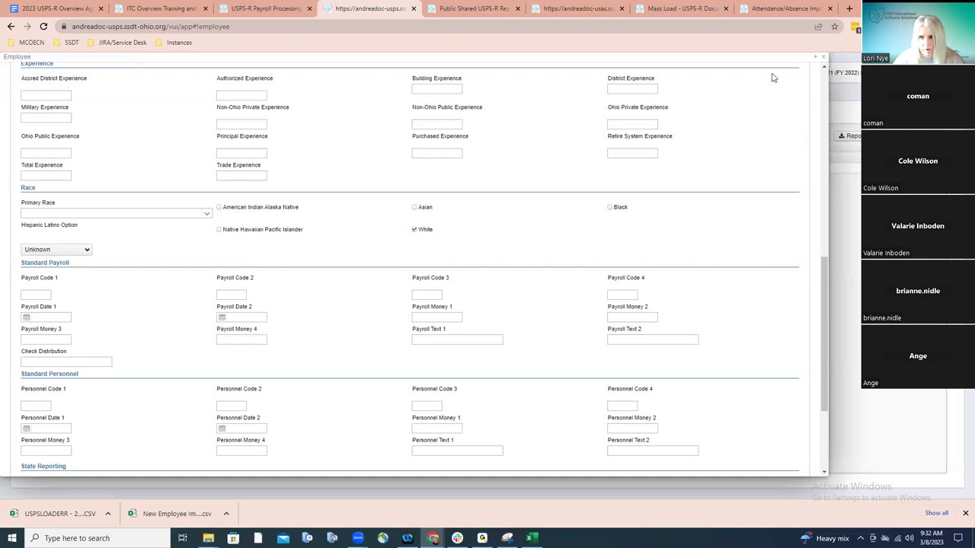
Close the employee record and open System > Custom Field Definition, scrolled to the Payroll Code rows
{"action": "left_click", "coordinate": [823, 58]}
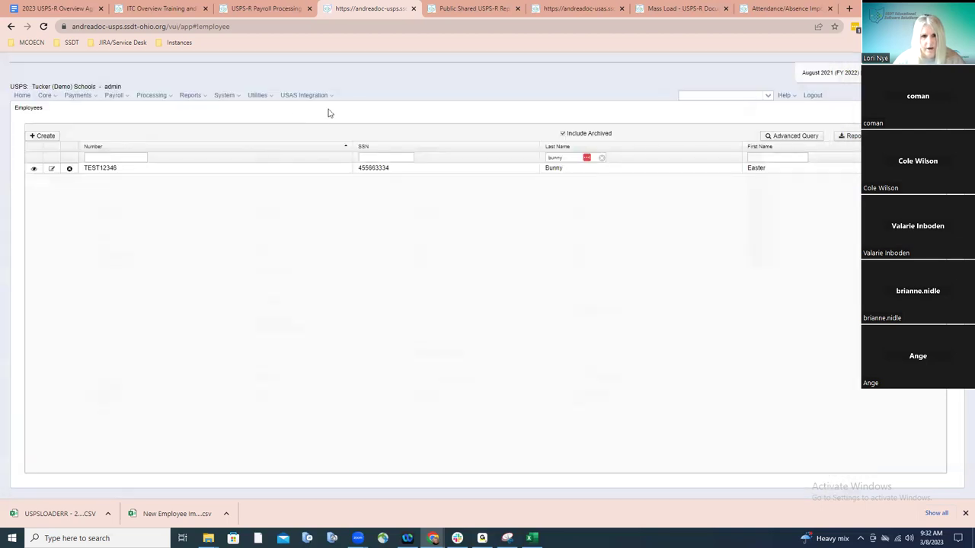
{"action": "left_click", "coordinate": [262, 98]}
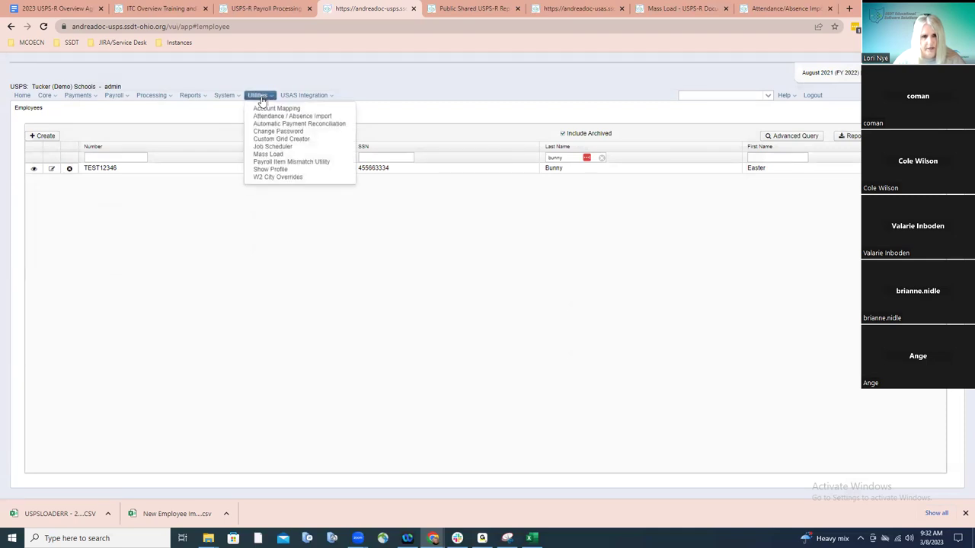
{"action": "left_click", "coordinate": [226, 98]}
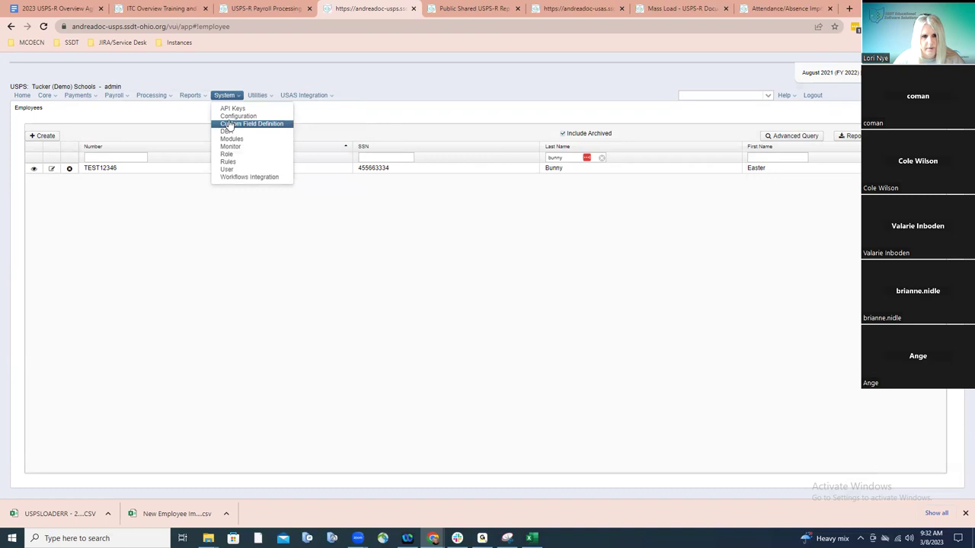
{"action": "left_click", "coordinate": [251, 123]}
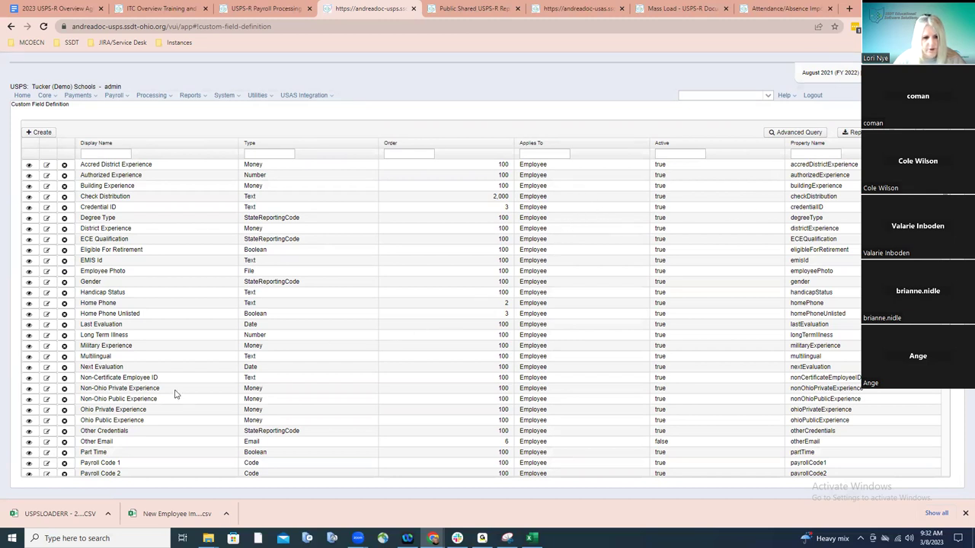
{"action": "scroll", "coordinate": [173, 392], "scroll_direction": "down", "scroll_amount": 2}
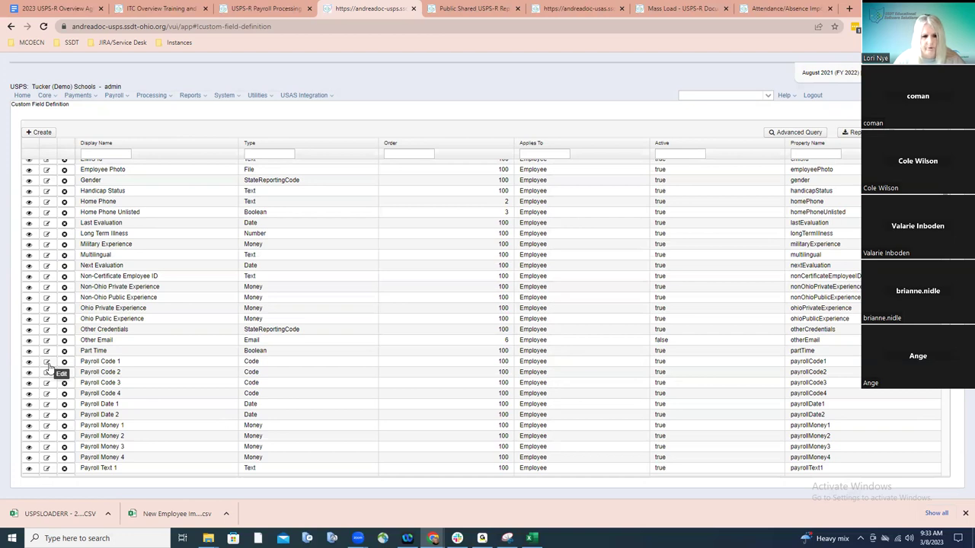
Change Payroll Code 1's display name to 'Insurance Group' and save the definition
{"action": "left_click", "coordinate": [48, 364]}
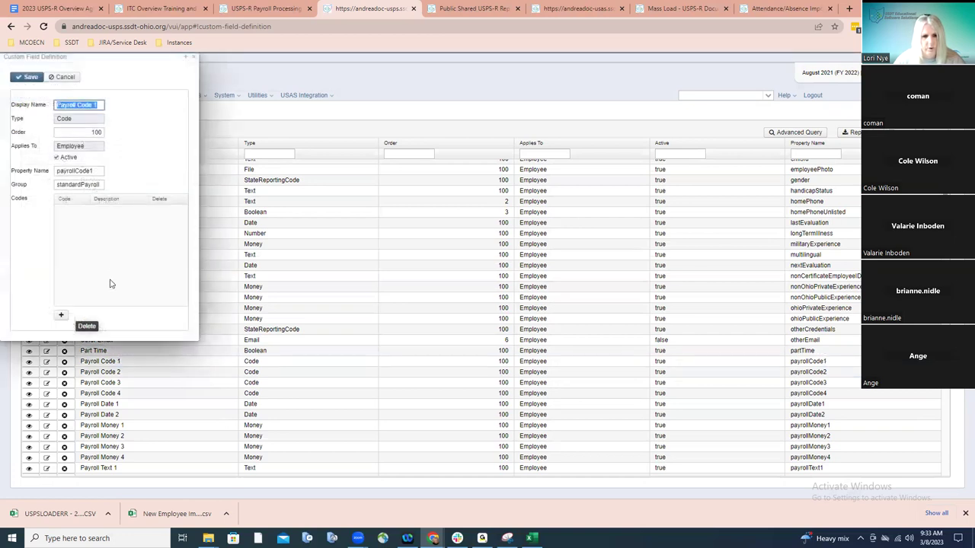
{"action": "type", "text": "In"}
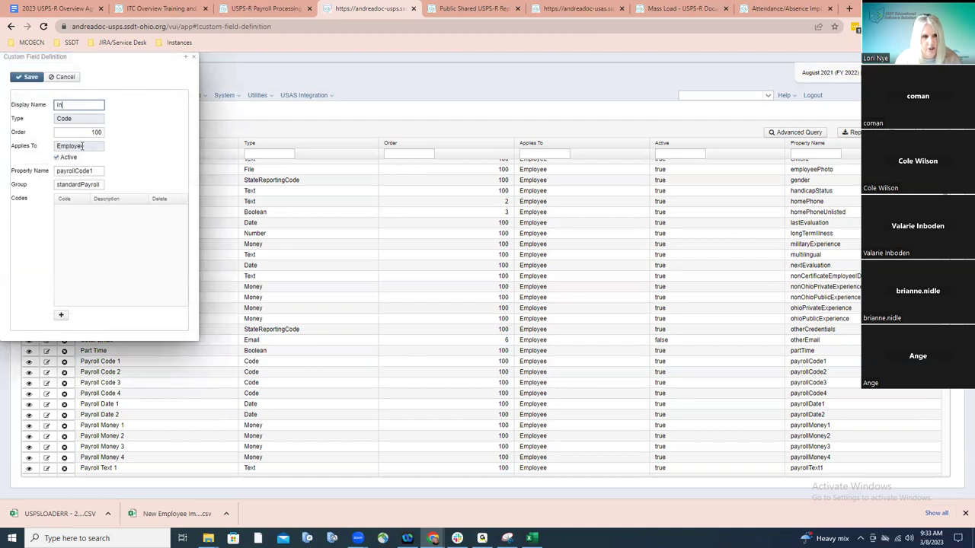
{"action": "type", "text": "surance Group"}
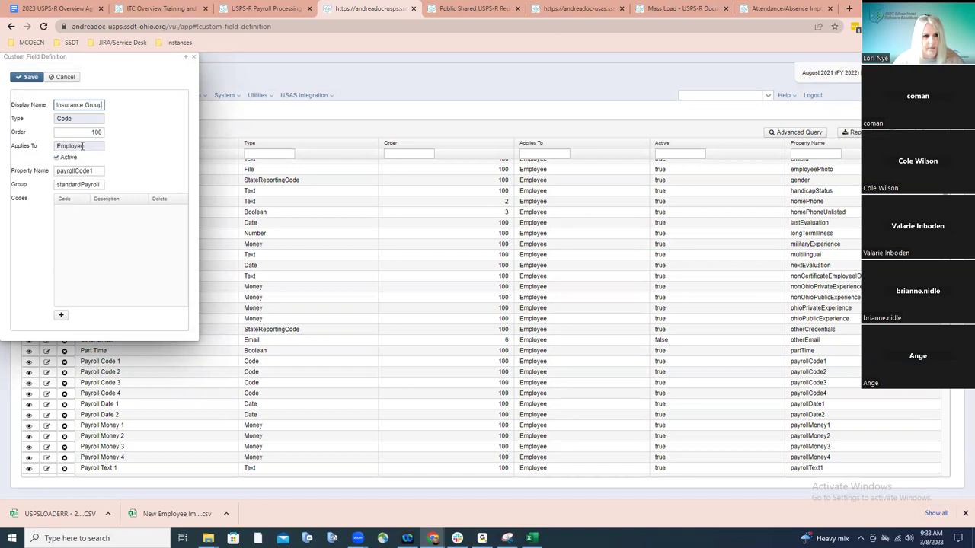
{"action": "left_click", "coordinate": [35, 77]}
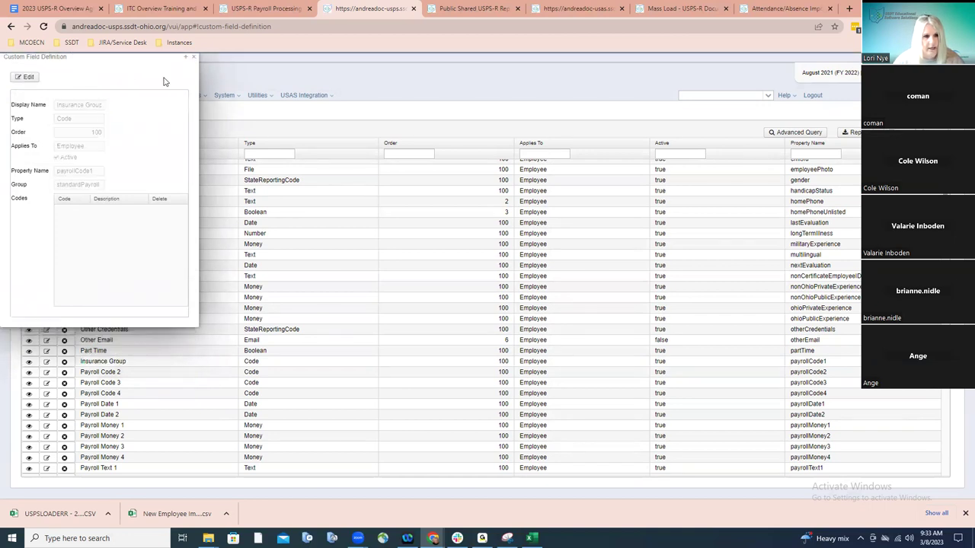
{"action": "left_click", "coordinate": [193, 57]}
{"action": "left_click", "coordinate": [700, 96]}
Search 'bunny' to open TEST12346's dashboard and confirm Insurance Group under Standard Payroll
{"action": "type", "text": "bunny"}
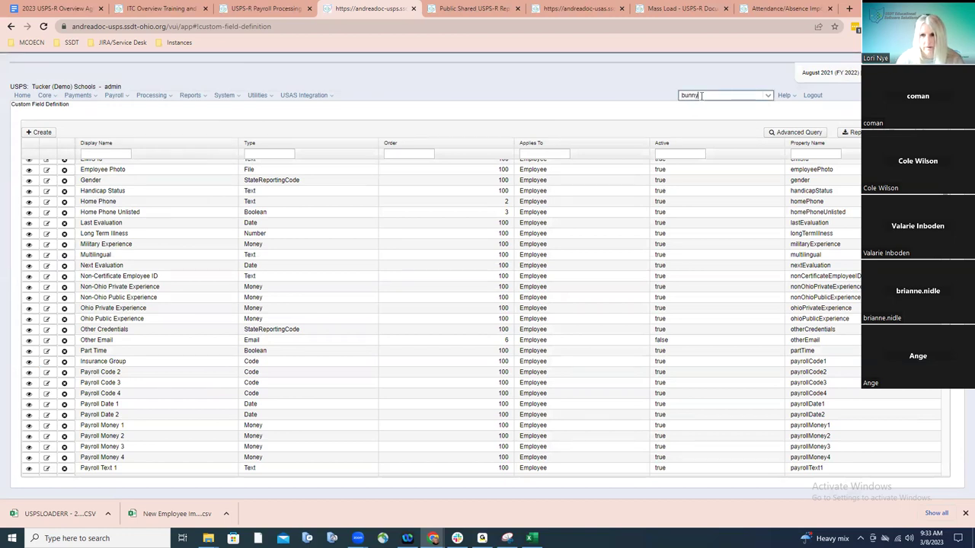
{"action": "left_click", "coordinate": [712, 111]}
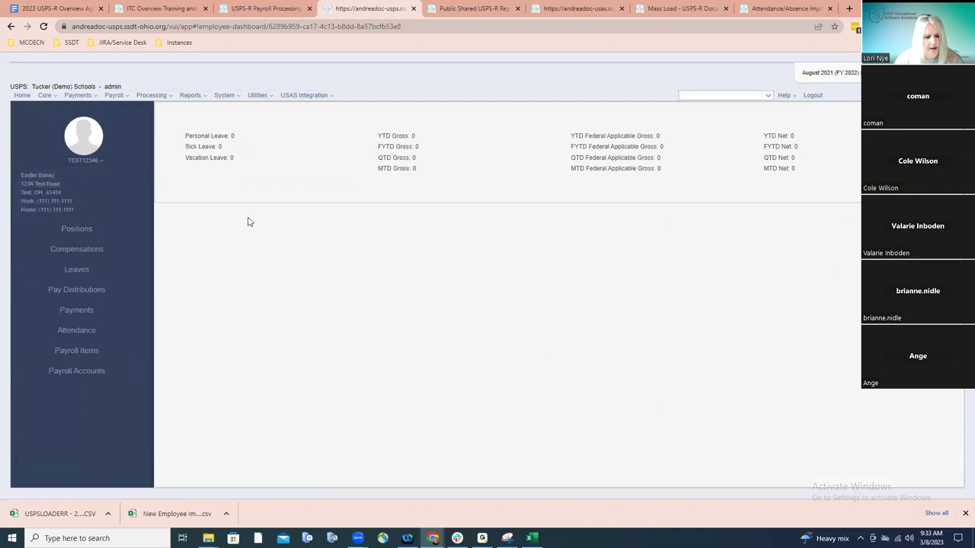
{"action": "scroll", "coordinate": [305, 348], "scroll_direction": "down", "scroll_amount": 5}
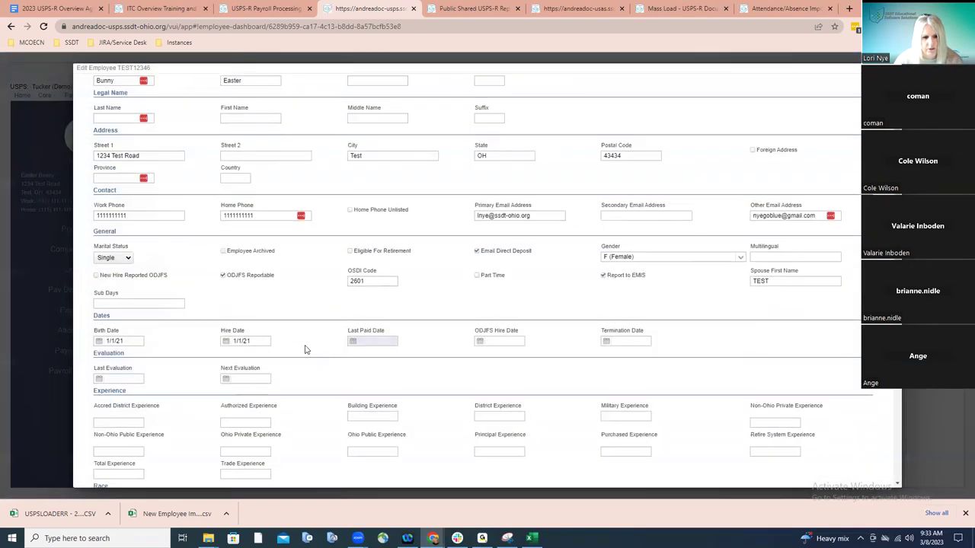
{"action": "scroll", "coordinate": [305, 349], "scroll_direction": "down", "scroll_amount": 2}
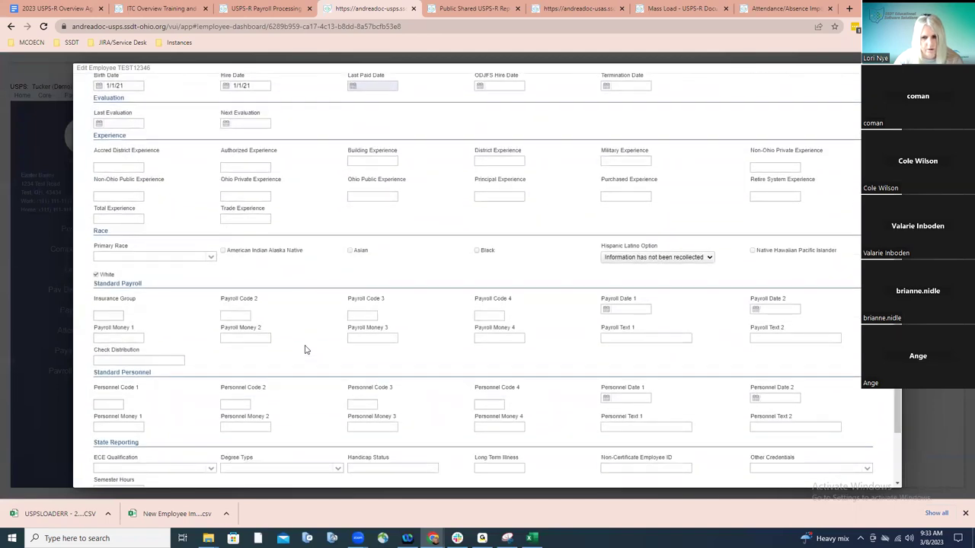
{"action": "scroll", "coordinate": [305, 350], "scroll_direction": "down", "scroll_amount": 1}
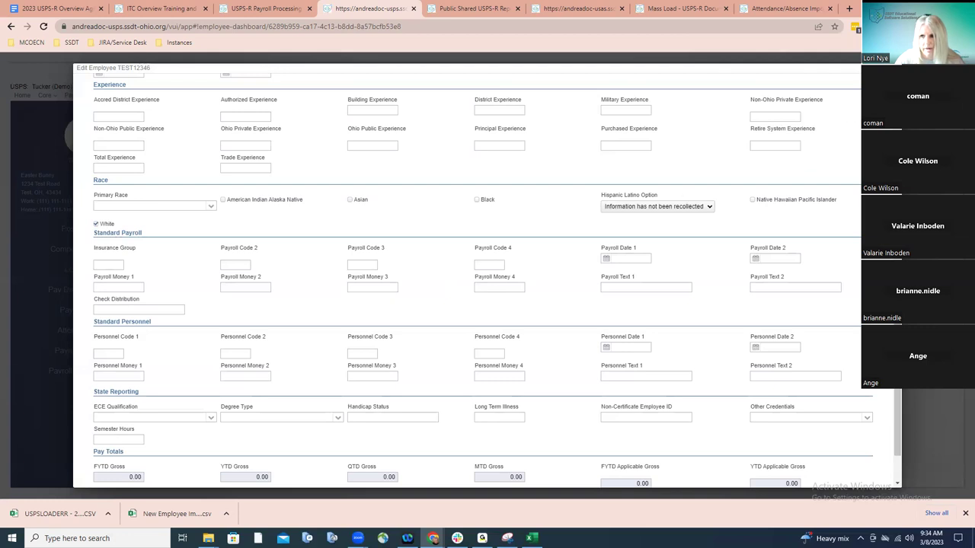
{"action": "scroll", "coordinate": [823, 262], "scroll_direction": "down", "scroll_amount": 2}
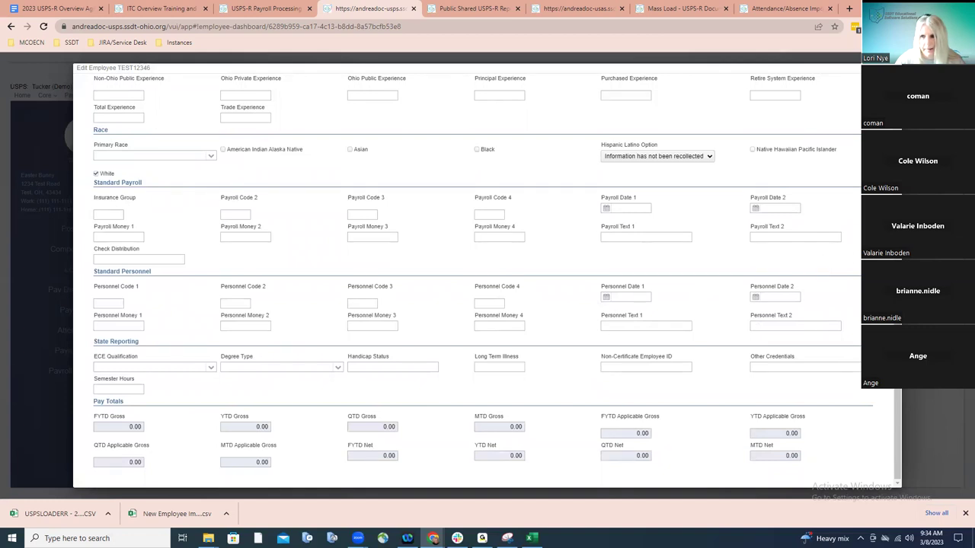
{"action": "key", "text": "Escape"}
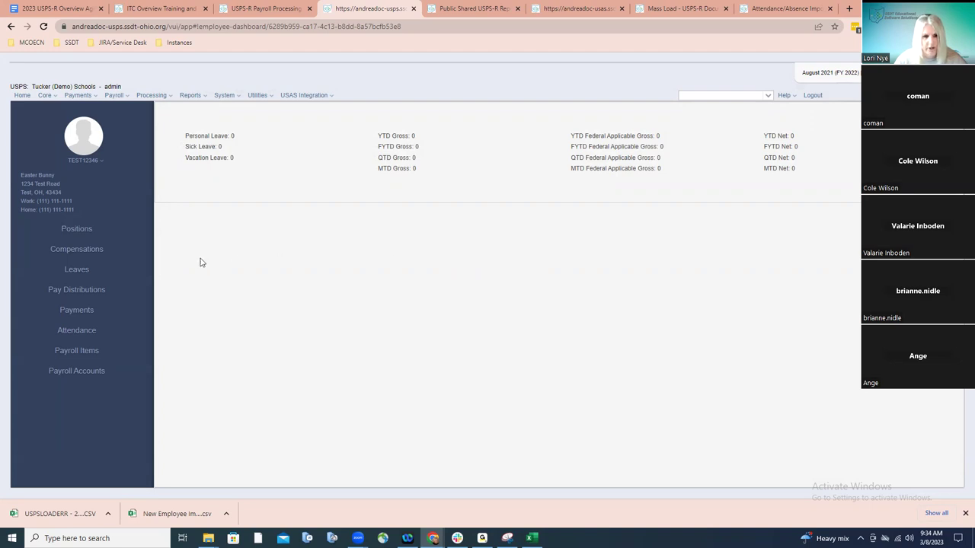
{"action": "left_click", "coordinate": [82, 229]}
{"action": "left_click", "coordinate": [97, 229]}
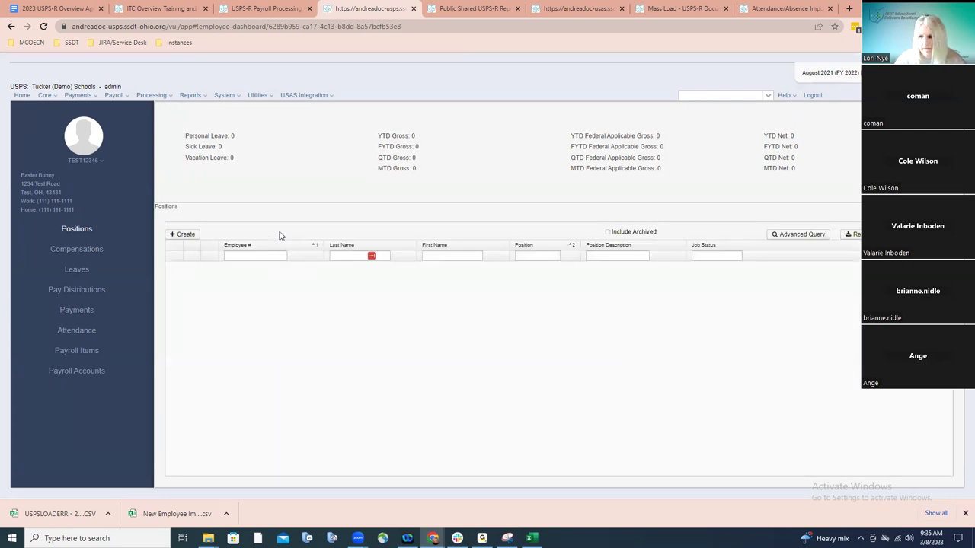
Create a new blank Position record for employee TEST12346
{"action": "left_click", "coordinate": [182, 236]}
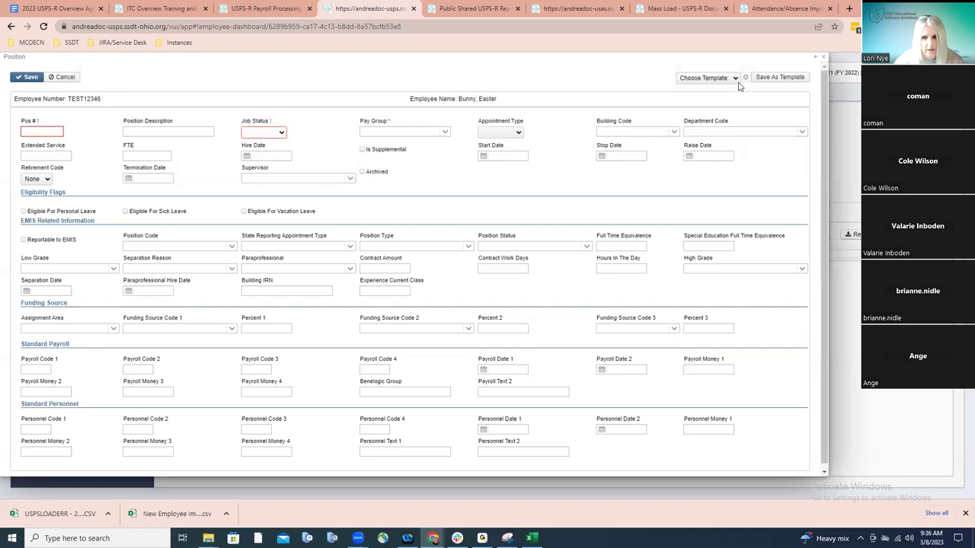
Apply the Certified - Regular template: Active status, 1 - Wisteria 2 pay group, STRS retirement
{"action": "left_click", "coordinate": [736, 79]}
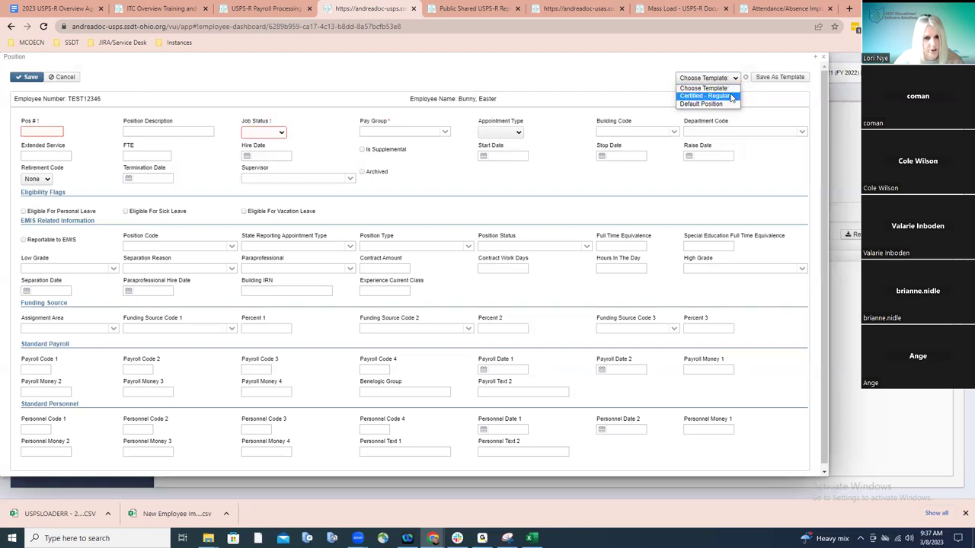
{"action": "left_click", "coordinate": [705, 96]}
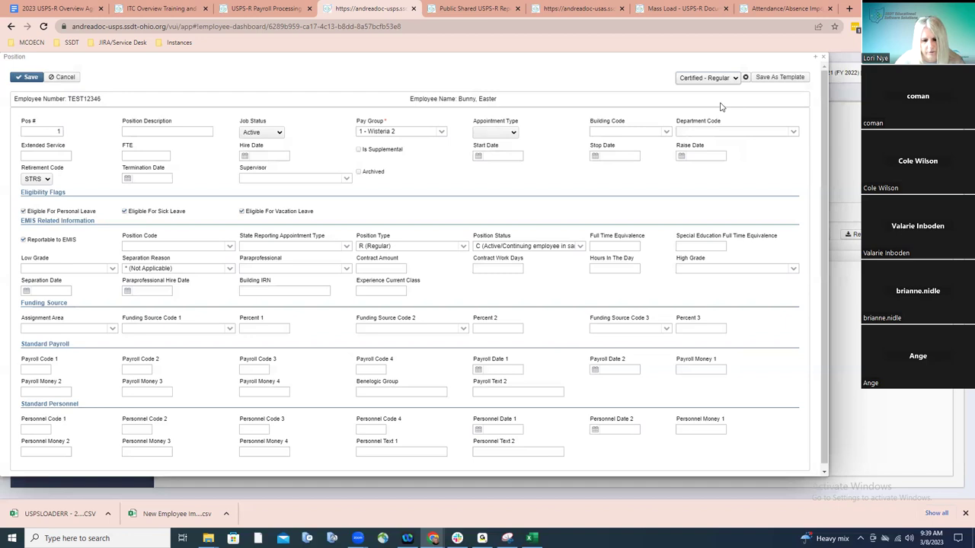
{"action": "left_click", "coordinate": [735, 84]}
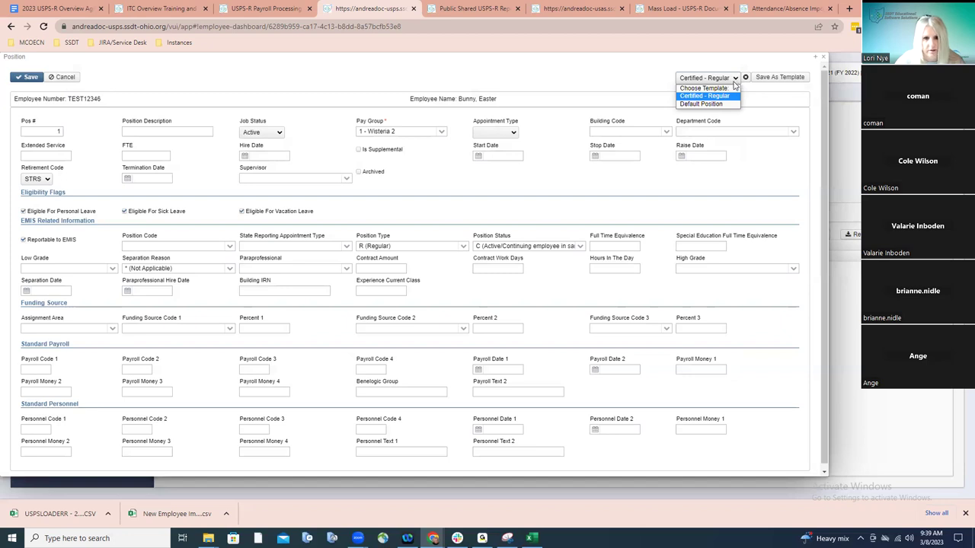
Save position 1 as Active and go to the employee's empty Compensations list
{"action": "left_click", "coordinate": [32, 84]}
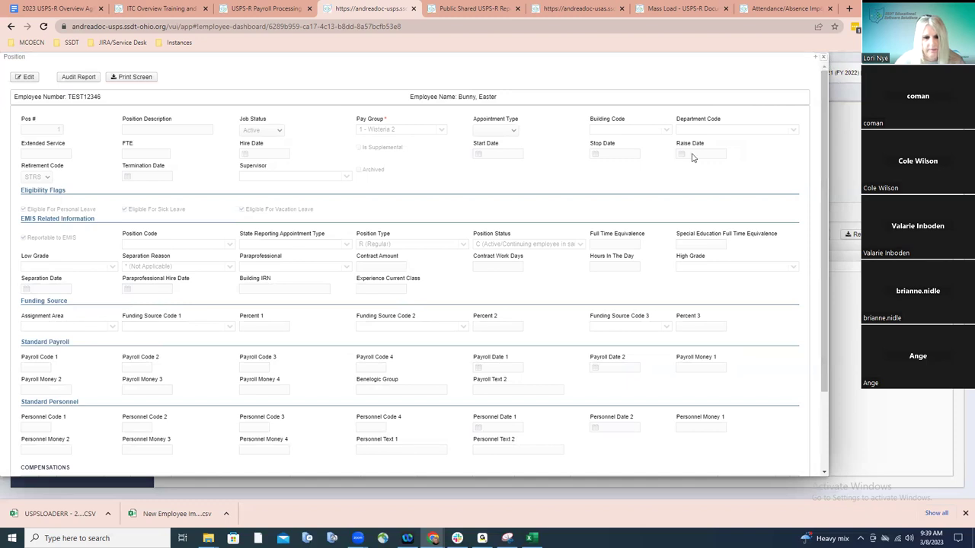
{"action": "key", "text": "Escape"}
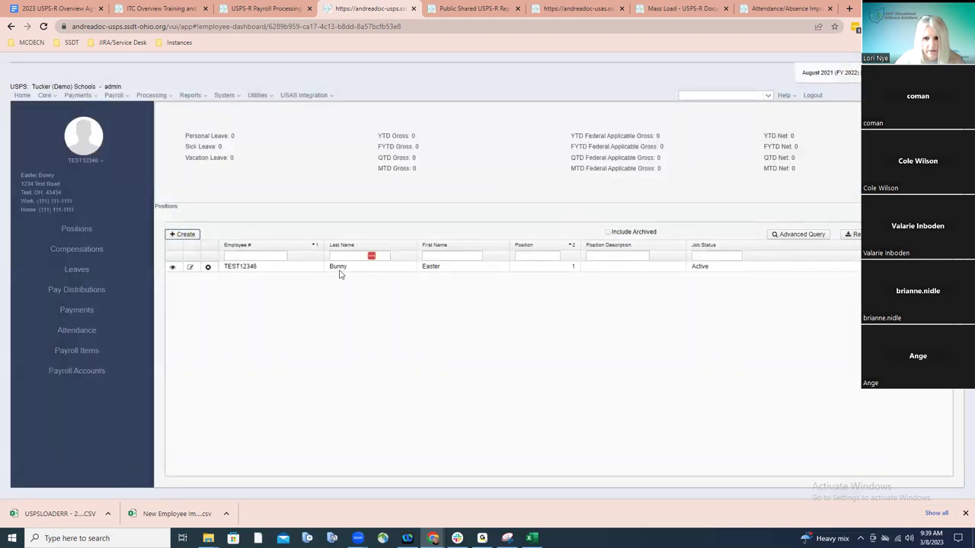
{"action": "left_click", "coordinate": [99, 250]}
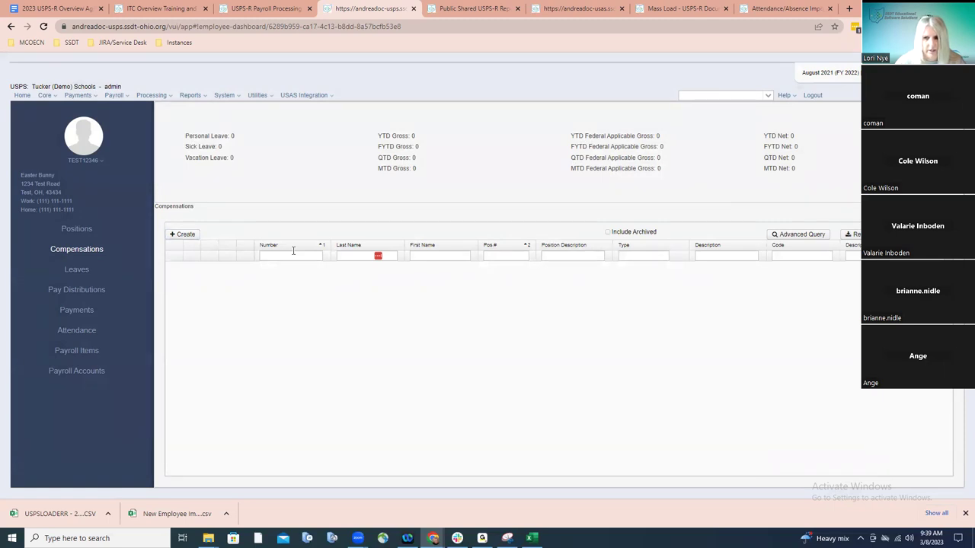
Create a Contract compensation for Position Number 1 and continue to its details
{"action": "left_click", "coordinate": [190, 237]}
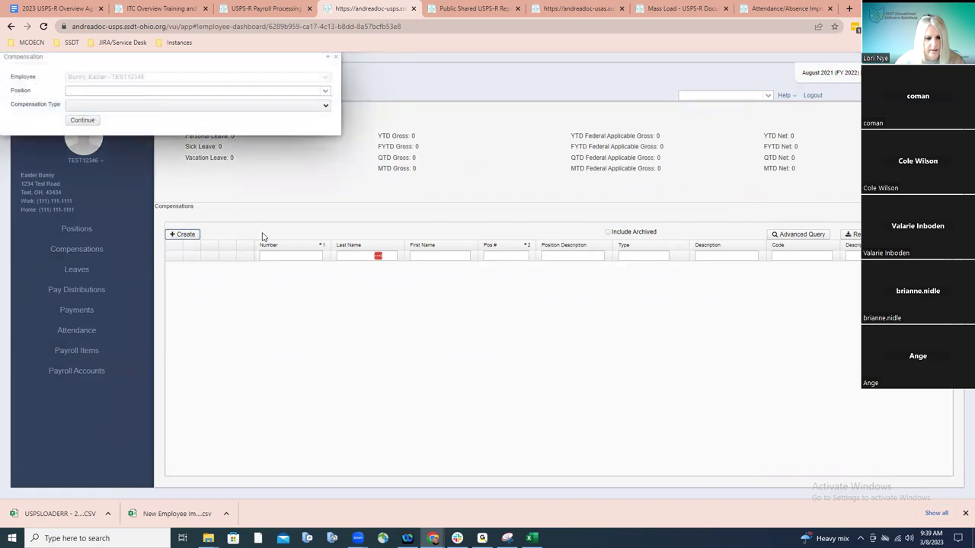
{"action": "left_click", "coordinate": [325, 93]}
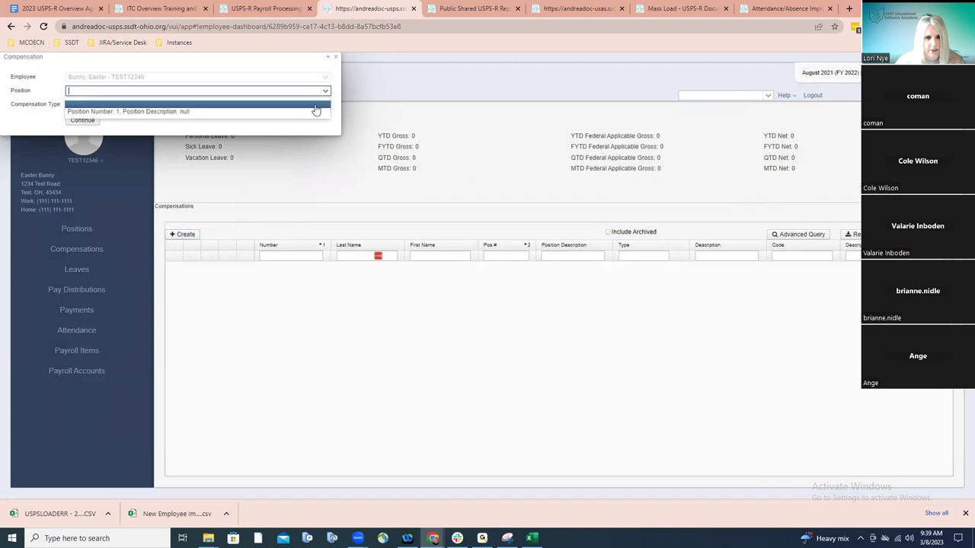
{"action": "left_click", "coordinate": [311, 111]}
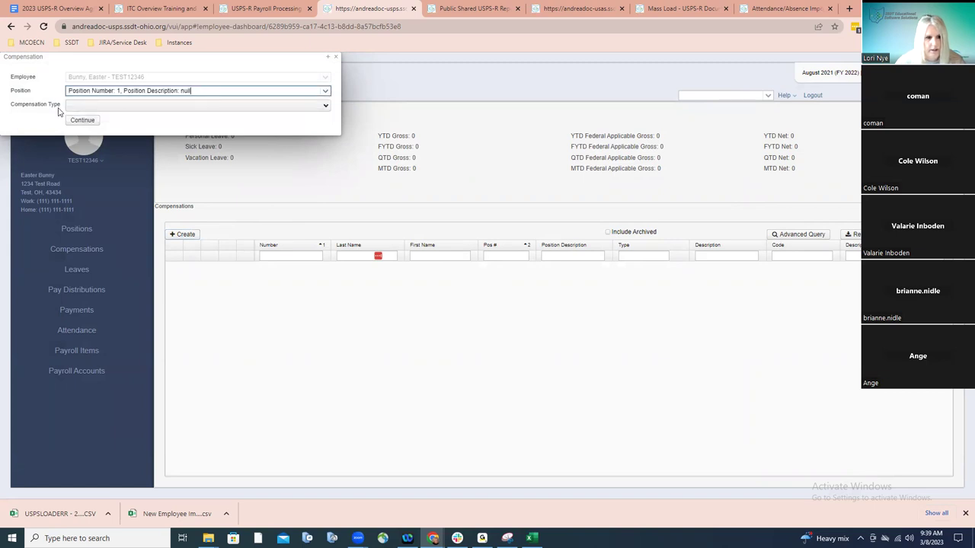
{"action": "left_click", "coordinate": [326, 107]}
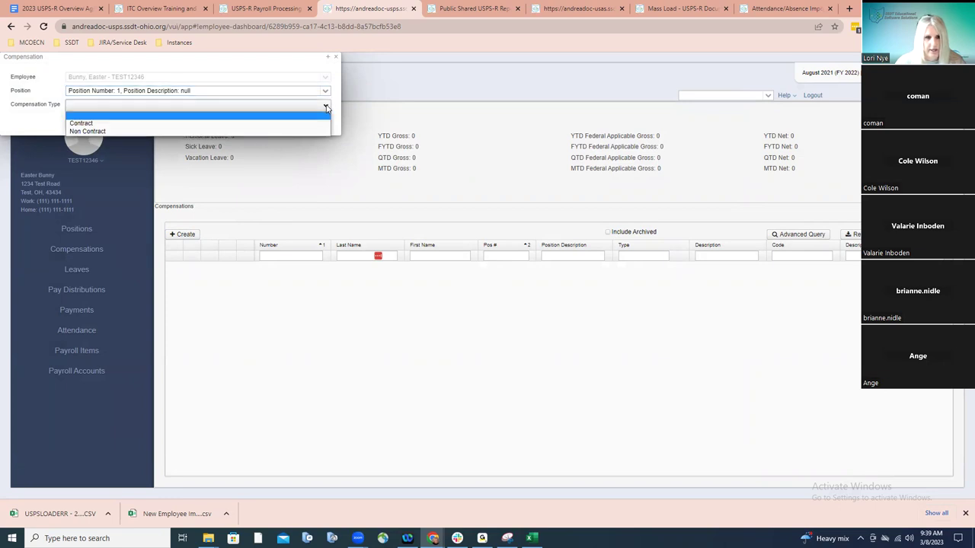
{"action": "left_click", "coordinate": [316, 123]}
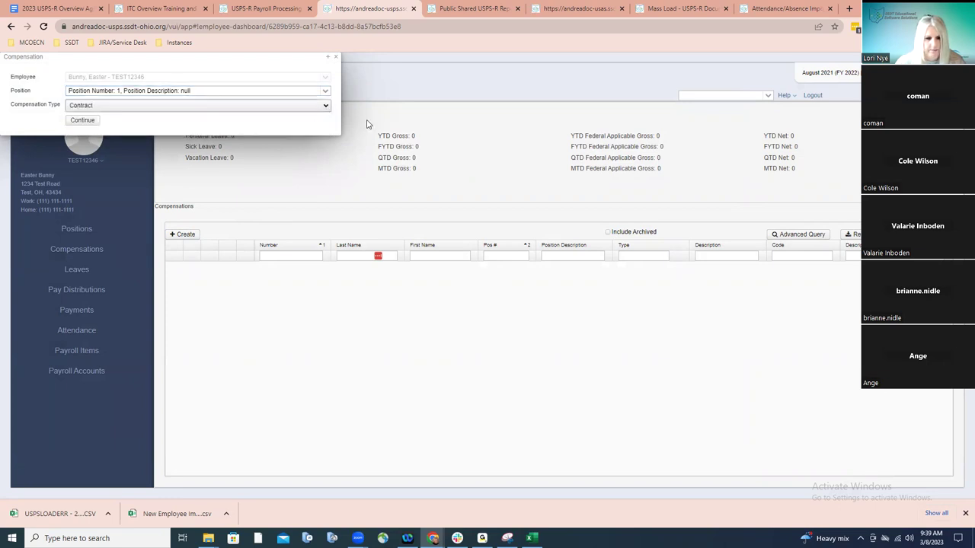
{"action": "left_click", "coordinate": [83, 121]}
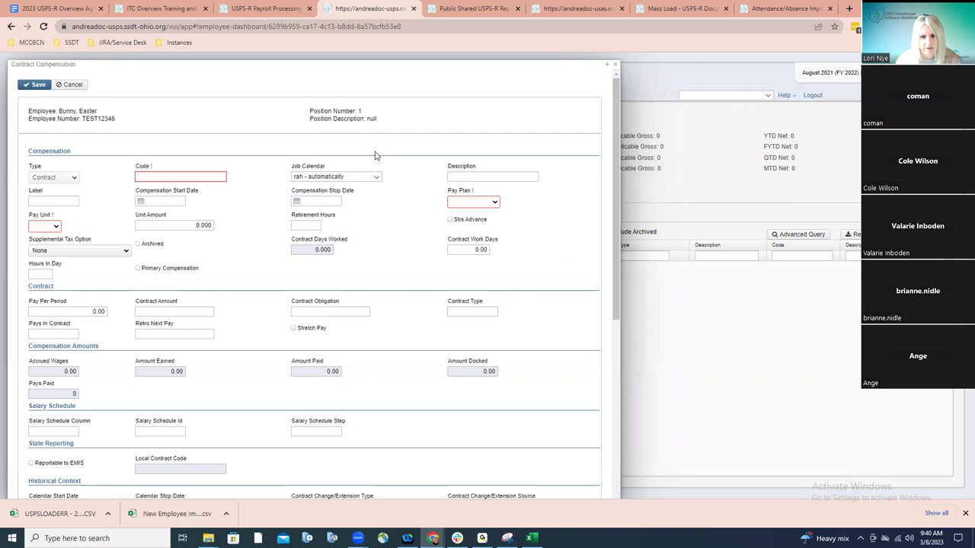
Put the cursor in the Code field of the loaded Contract Compensation form
{"action": "left_click", "coordinate": [186, 179]}
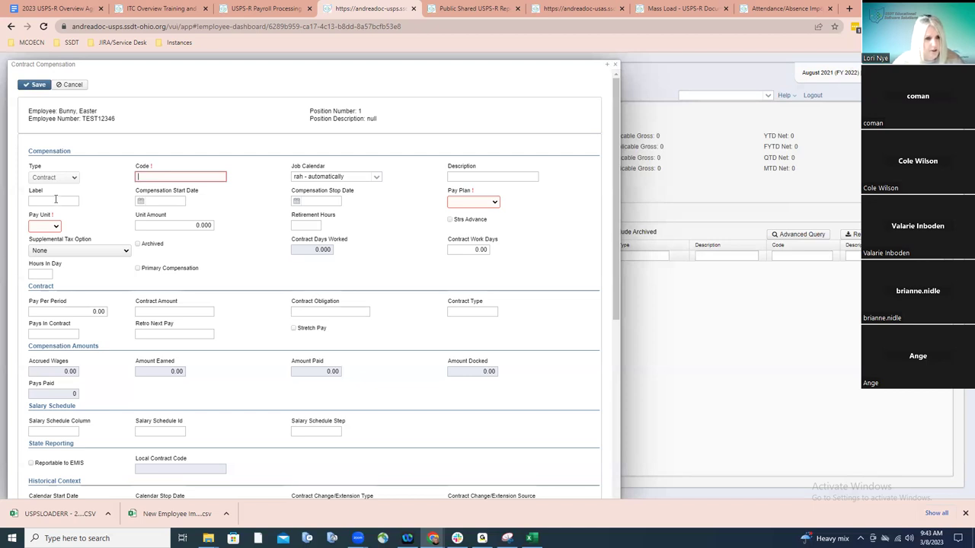
Enter '22-23' as the contract compensation's label, replacing the first attempt 'FY23'
{"action": "left_click", "coordinate": [55, 200]}
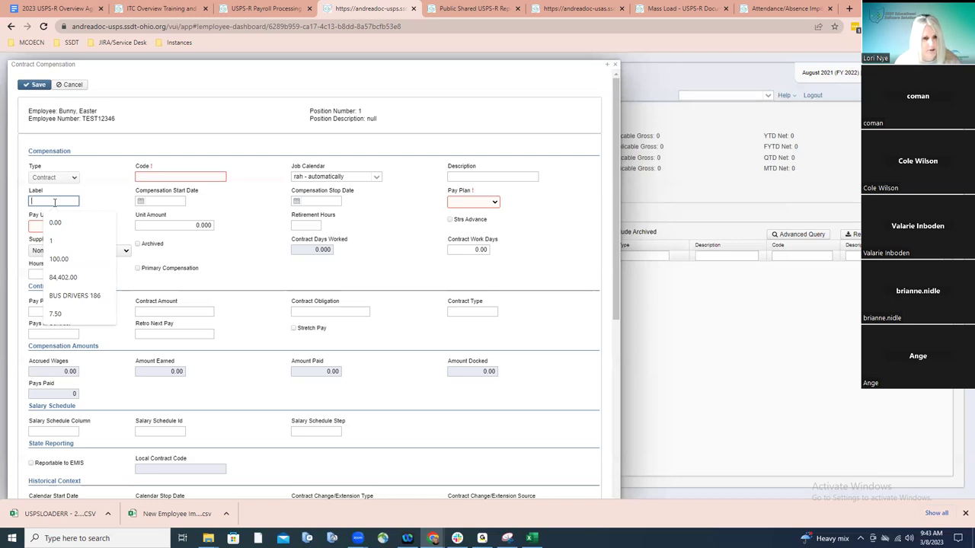
{"action": "type", "text": "FY"}
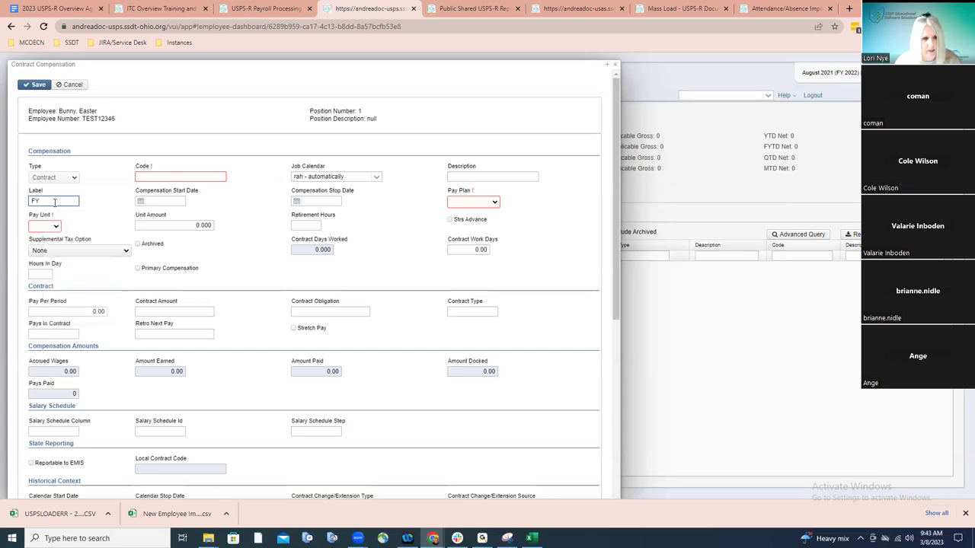
{"action": "type", "text": "23"}
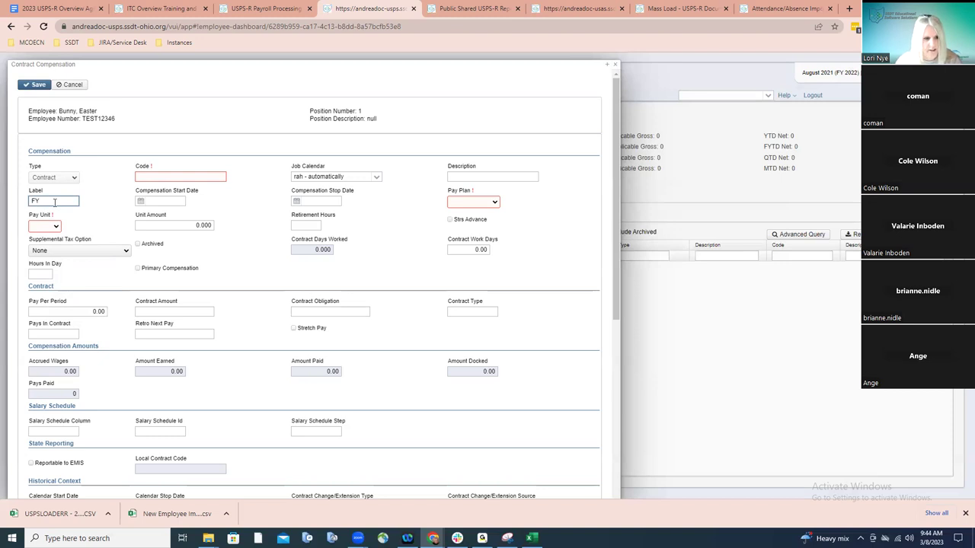
{"action": "key", "text": "BackSpace"}
{"action": "type", "text": "22-23"}
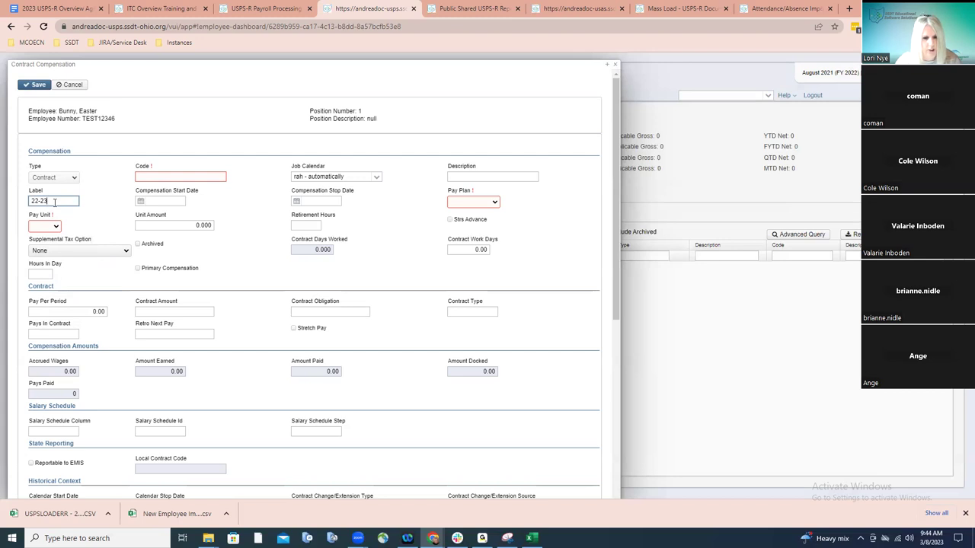
{"action": "key", "text": "BackSpace"}
{"action": "key", "text": "BackSpace"}
{"action": "key", "text": "BackSpace"}
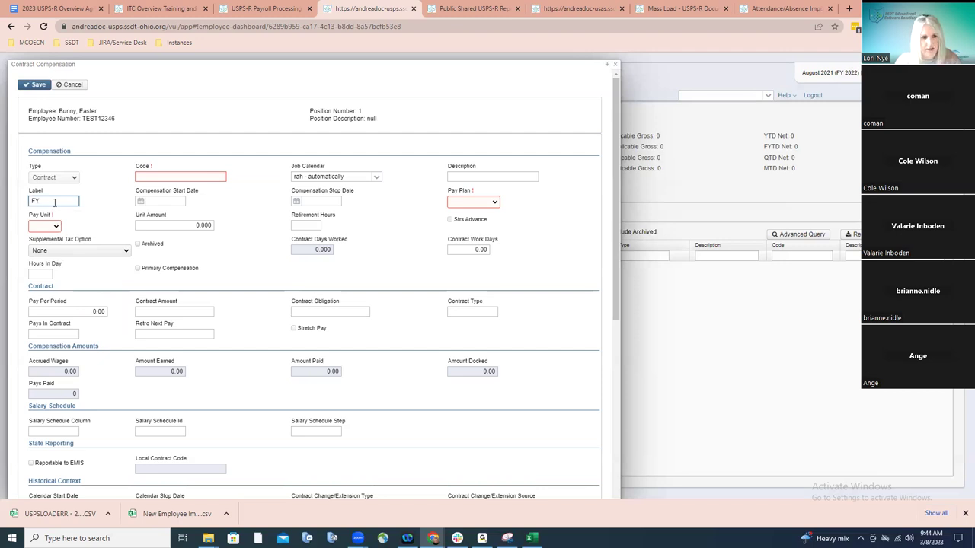
{"action": "type", "text": "22-23"}
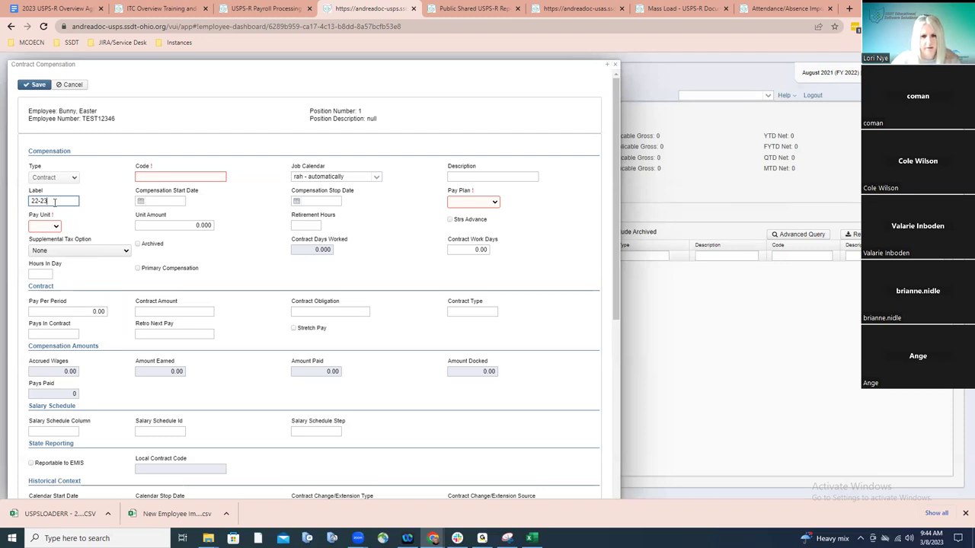
Set compensation Code 1, Pay Plan Biweekly and Pay Unit Daily
{"action": "left_click", "coordinate": [163, 177]}
{"action": "type", "text": "1"}
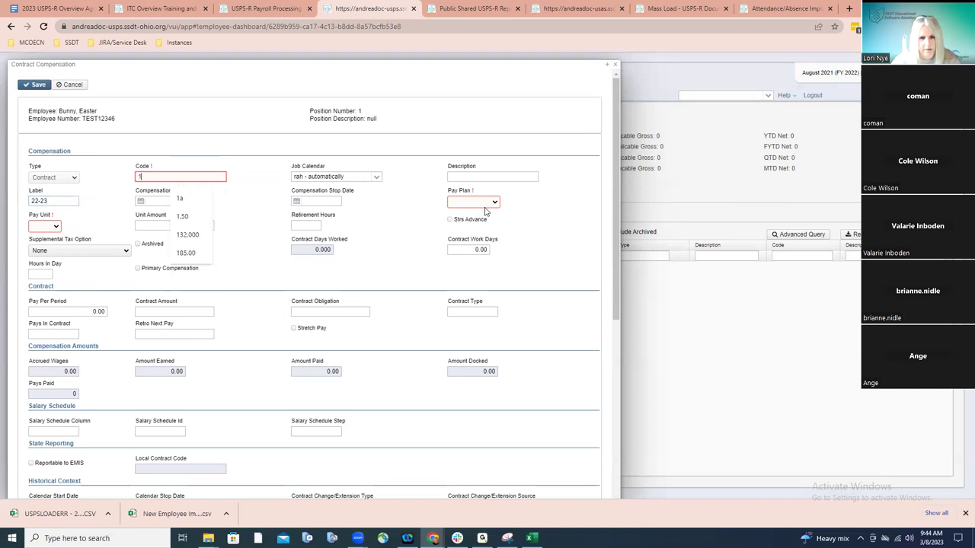
{"action": "left_click", "coordinate": [485, 204]}
{"action": "left_click", "coordinate": [464, 219]}
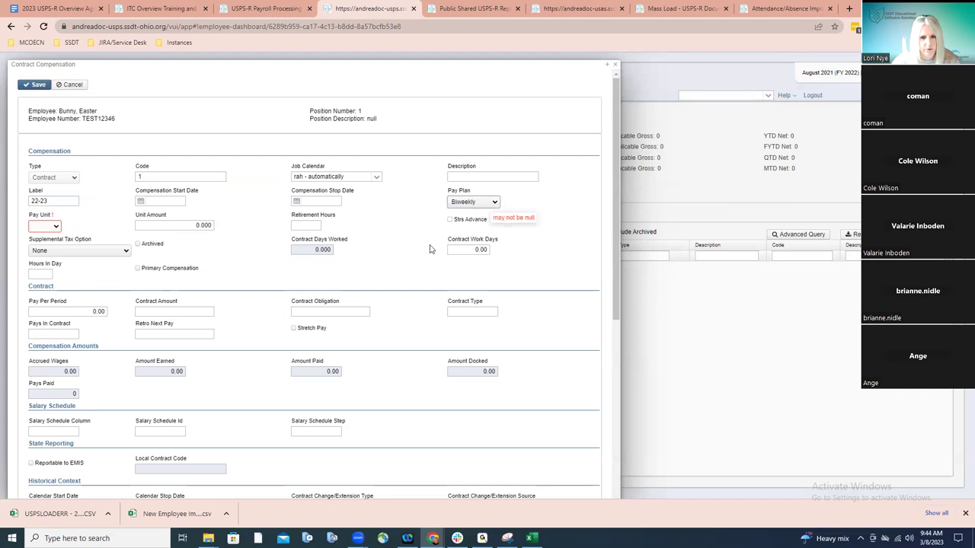
{"action": "left_click", "coordinate": [54, 226]}
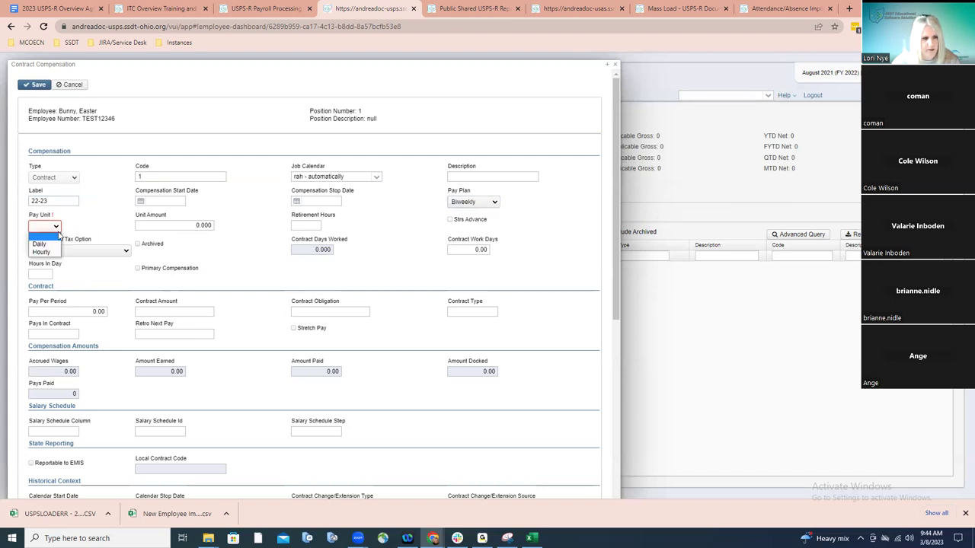
{"action": "left_click", "coordinate": [40, 243]}
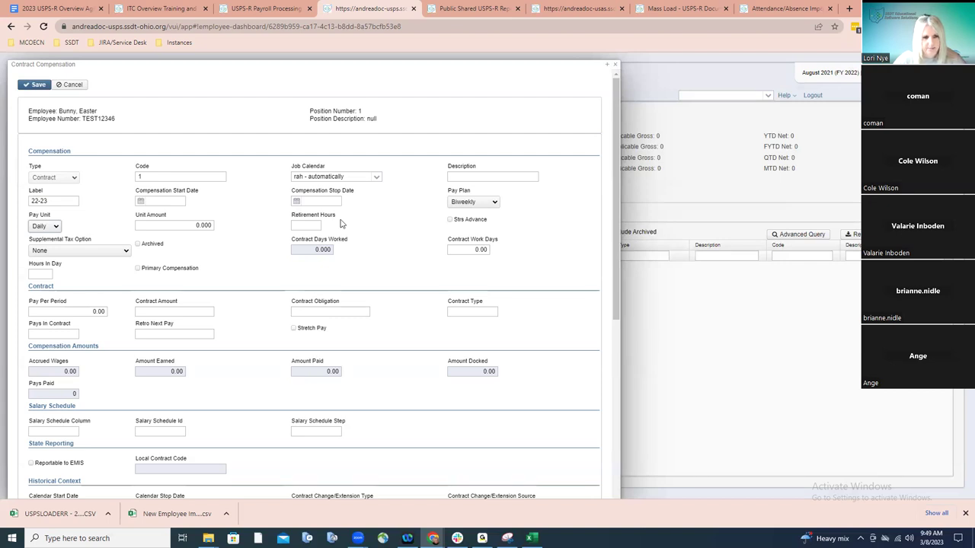
Enter a contract amount and obligation of 35000 over 36 pays in contract
{"action": "left_click", "coordinate": [211, 311]}
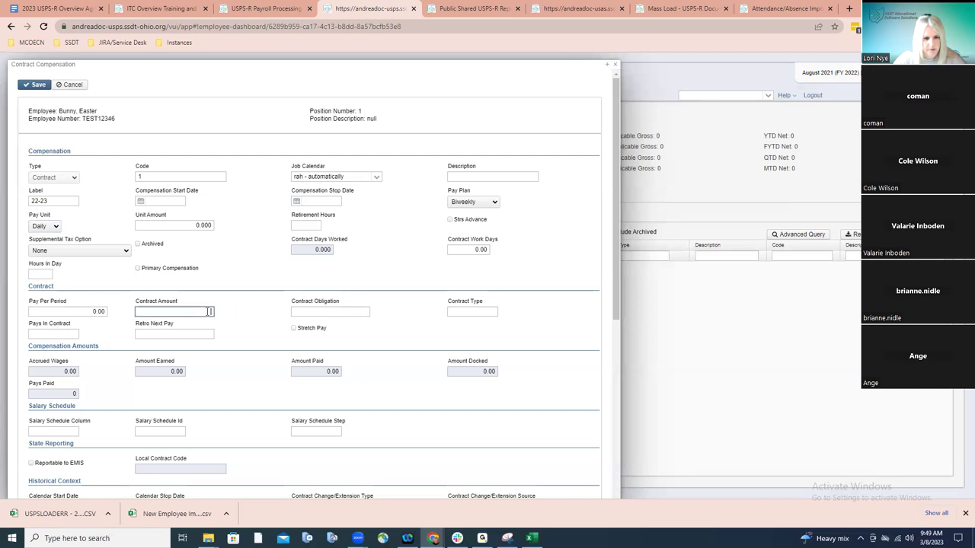
{"action": "left_click", "coordinate": [208, 311]}
{"action": "type", "text": "35000"}
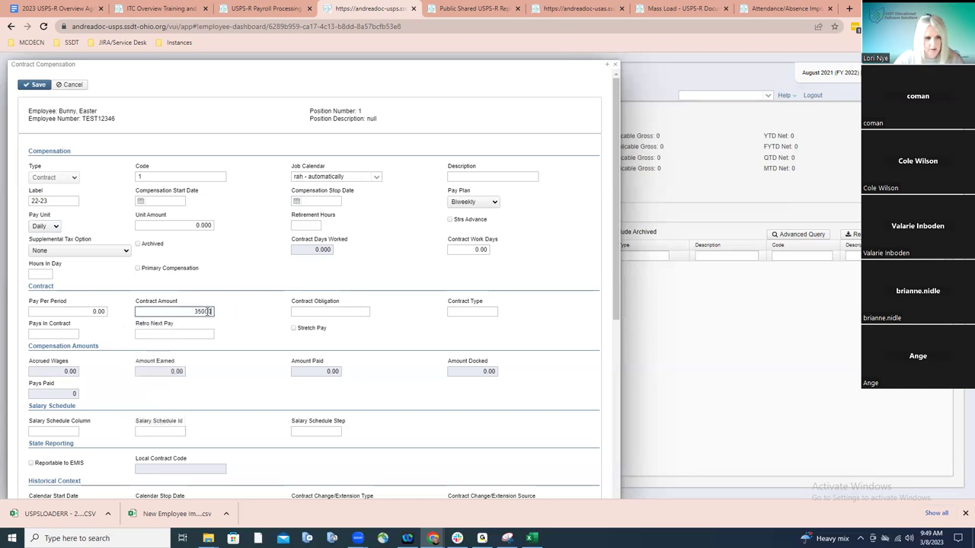
{"action": "left_click", "coordinate": [308, 308]}
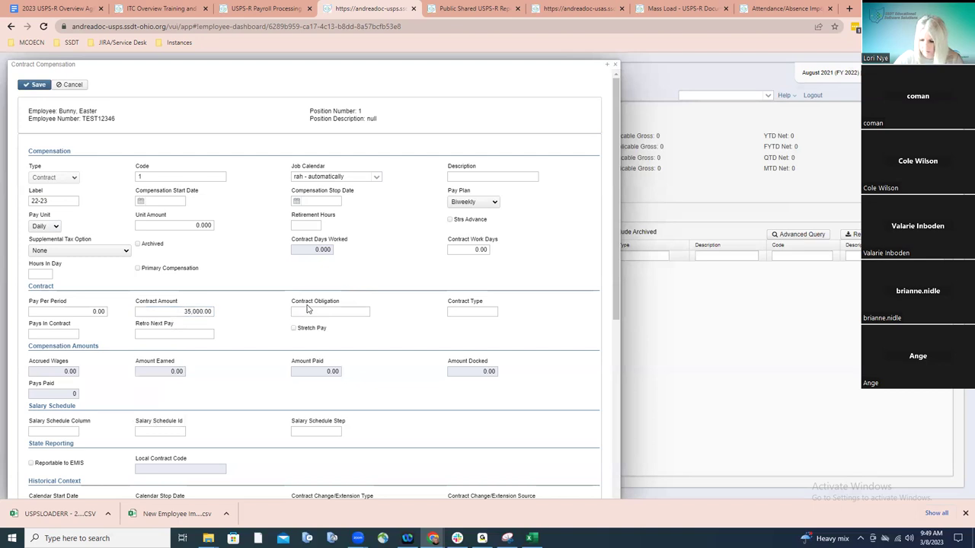
{"action": "left_click", "coordinate": [308, 309]}
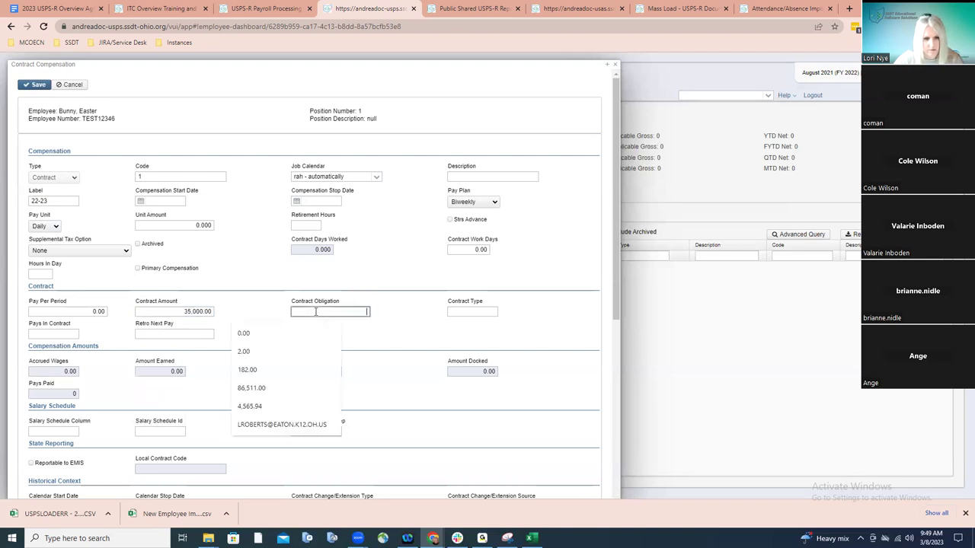
{"action": "type", "text": "35000"}
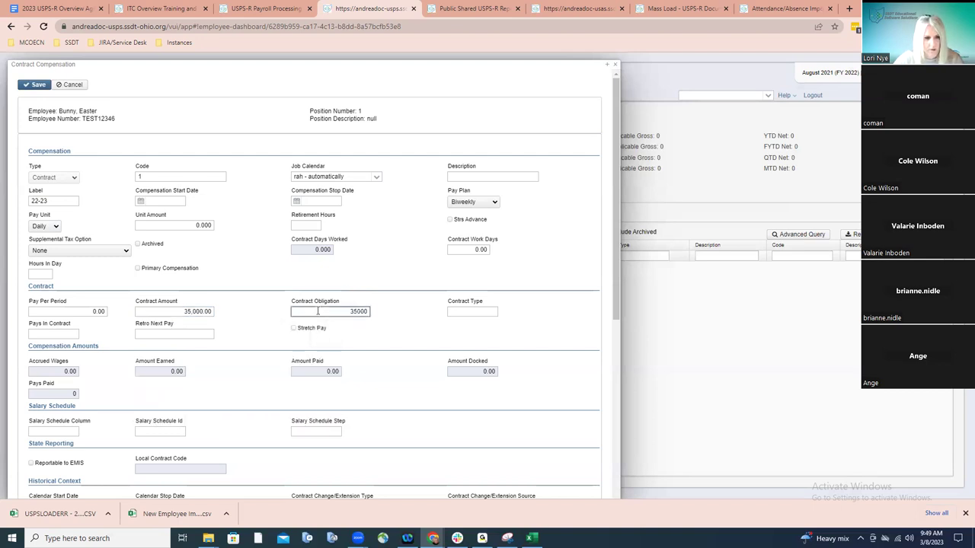
{"action": "left_click", "coordinate": [53, 334]}
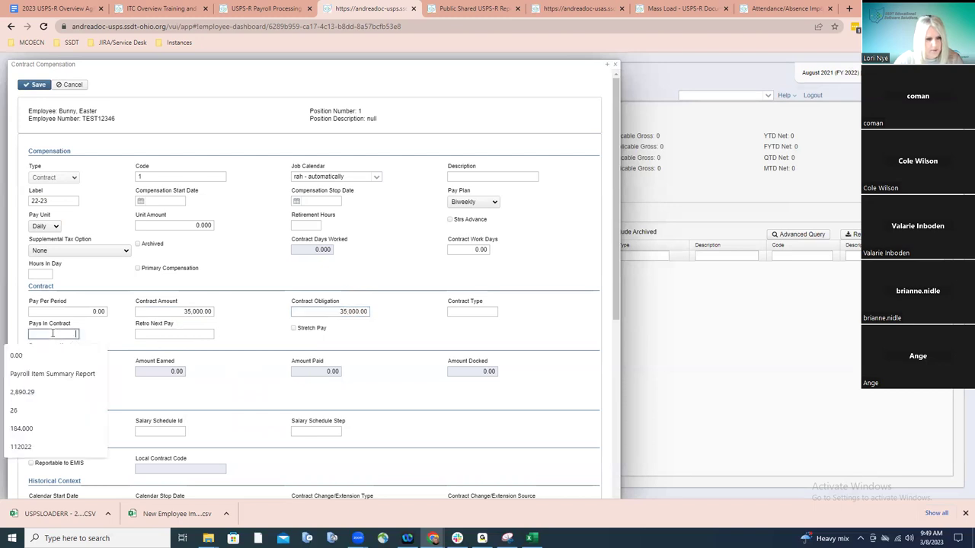
{"action": "type", "text": "36"}
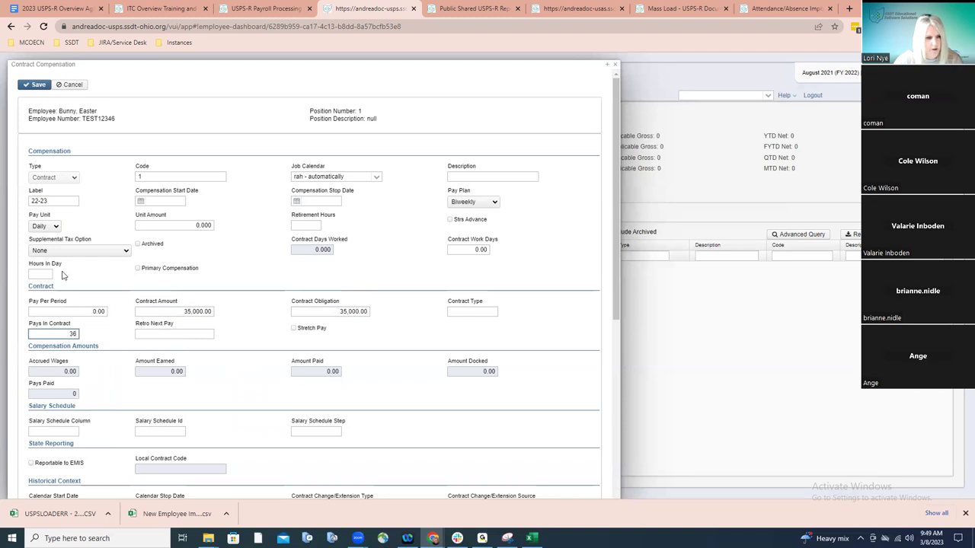
Set retirement hours and hours in day to 7.5 and save the contract compensation
{"action": "left_click", "coordinate": [297, 226]}
{"action": "type", "text": "7.5"}
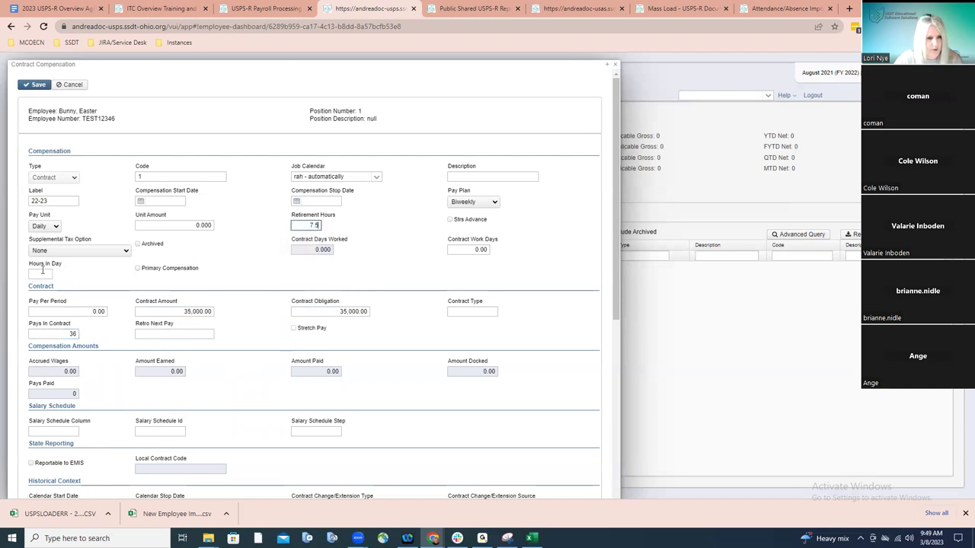
{"action": "left_click", "coordinate": [42, 272]}
{"action": "type", "text": "7.5"}
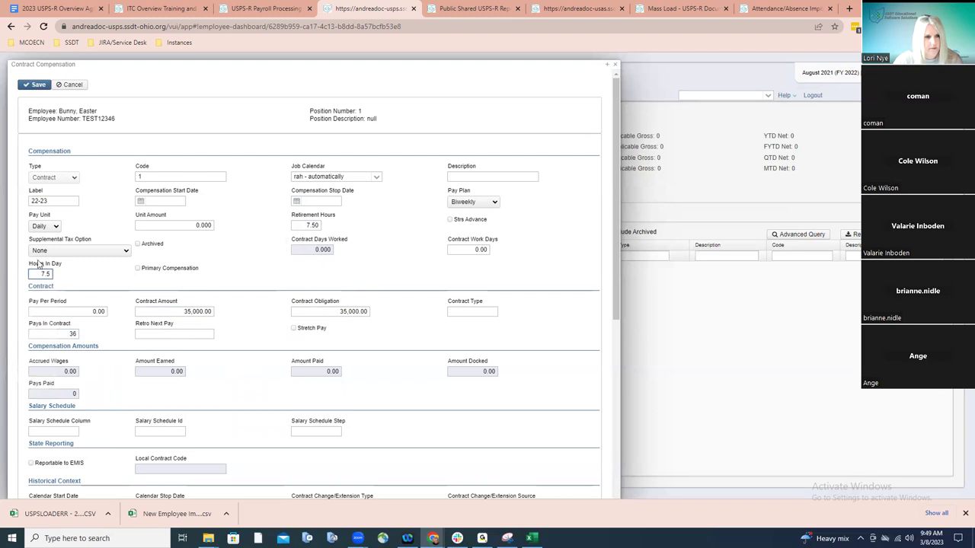
{"action": "left_click", "coordinate": [31, 89]}
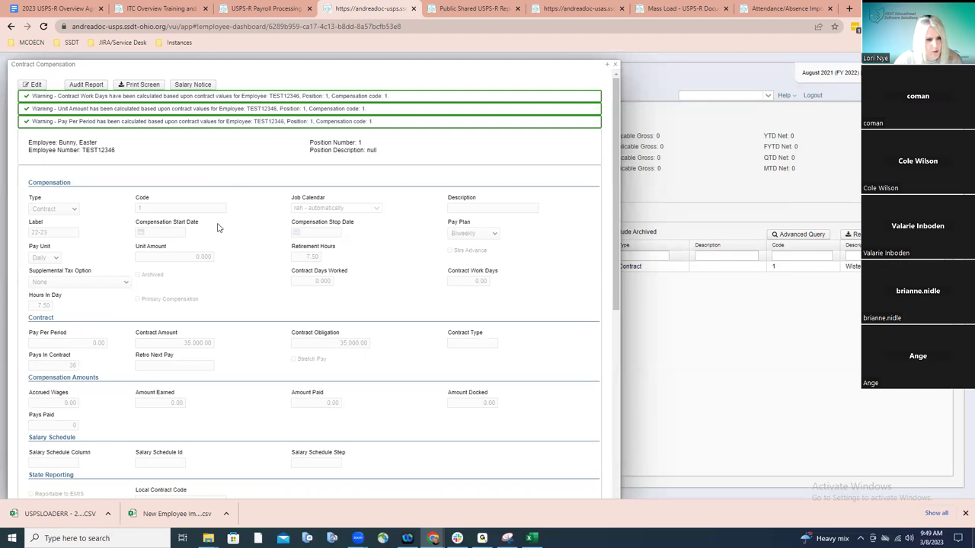
{"action": "left_click", "coordinate": [38, 86]}
Tick Stretch Pay and recalculate, giving a pay per period of 972.22
{"action": "left_click", "coordinate": [293, 328]}
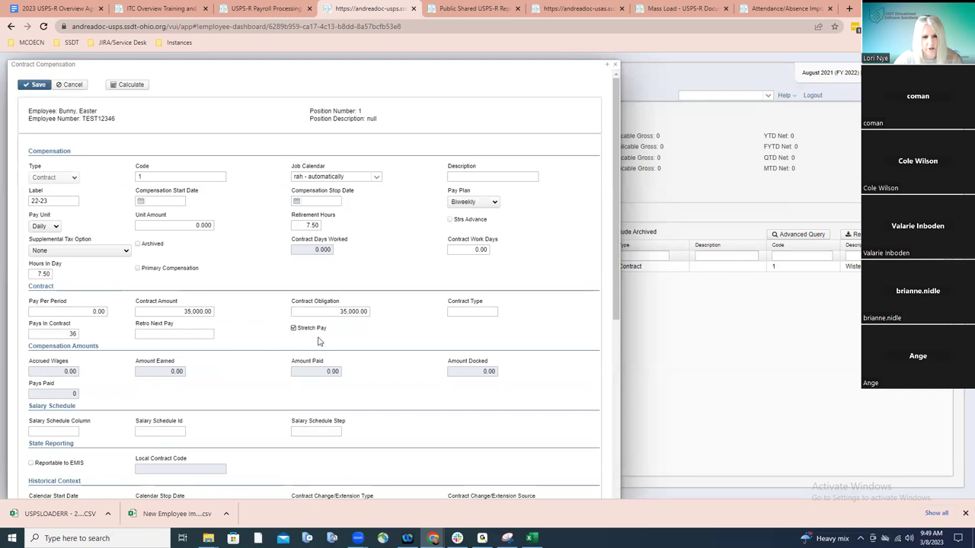
{"action": "left_click", "coordinate": [113, 86]}
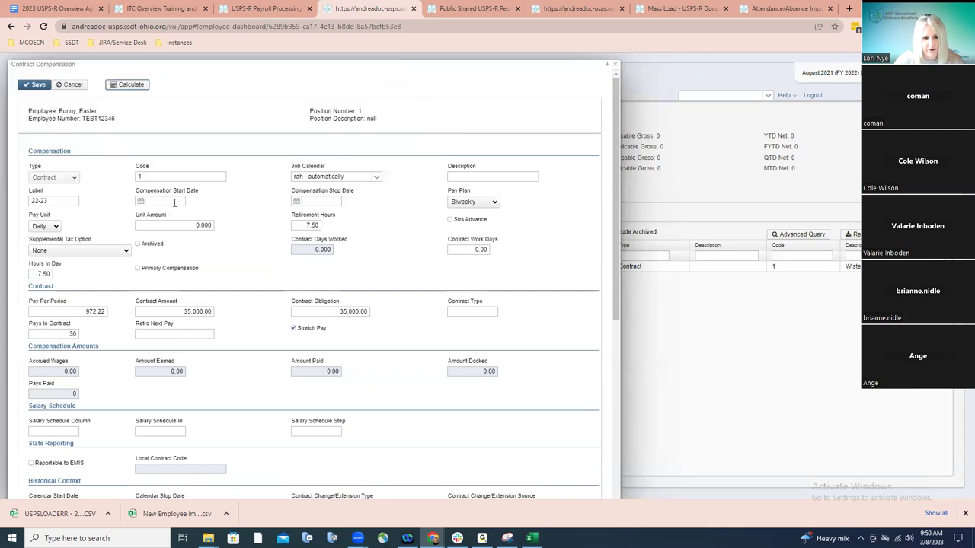
Set the compensation start date to August 15, 2022 with the calendar picker
{"action": "left_click", "coordinate": [142, 203]}
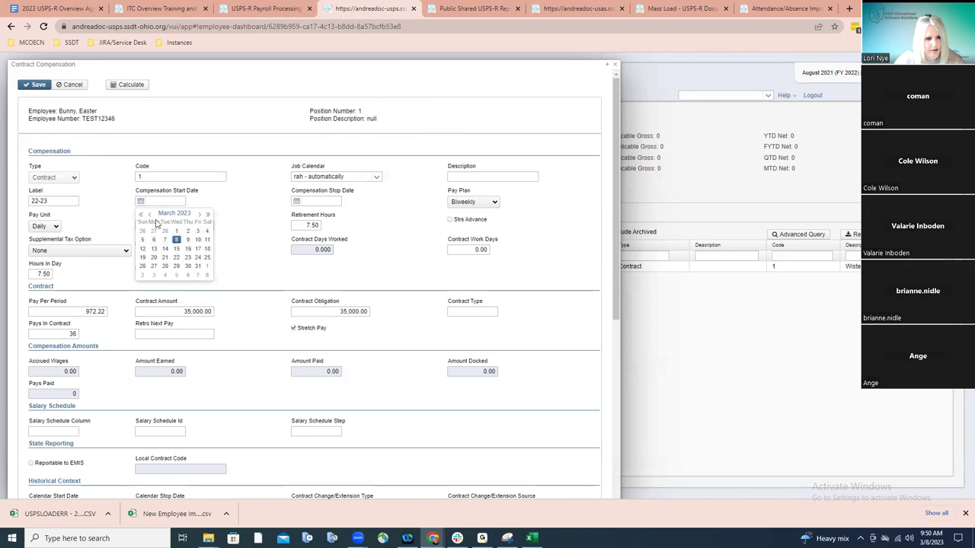
{"action": "left_click", "coordinate": [150, 216]}
{"action": "left_click", "coordinate": [150, 216]}
{"action": "left_click", "coordinate": [150, 215]}
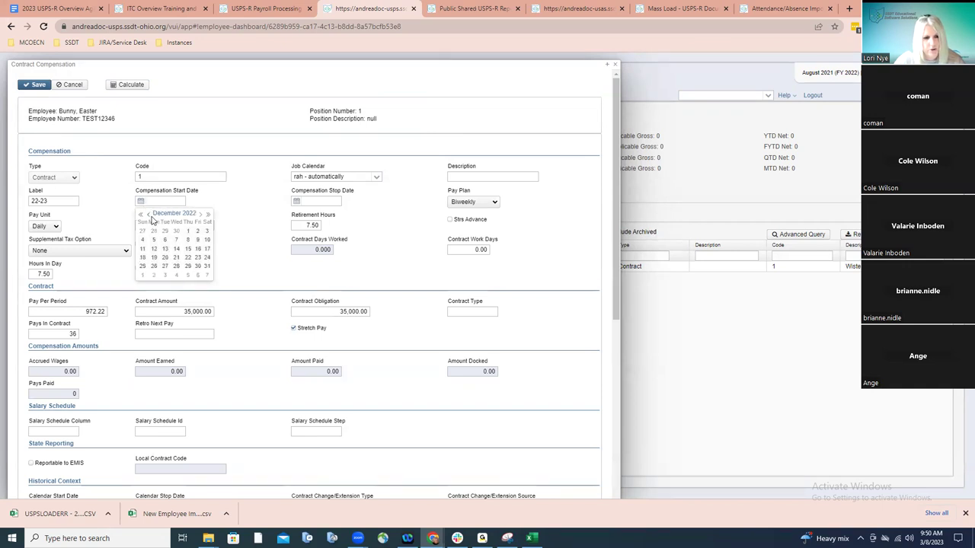
{"action": "left_click", "coordinate": [150, 216]}
{"action": "left_click", "coordinate": [150, 216]}
{"action": "left_click", "coordinate": [150, 216]}
{"action": "left_click", "coordinate": [149, 215]}
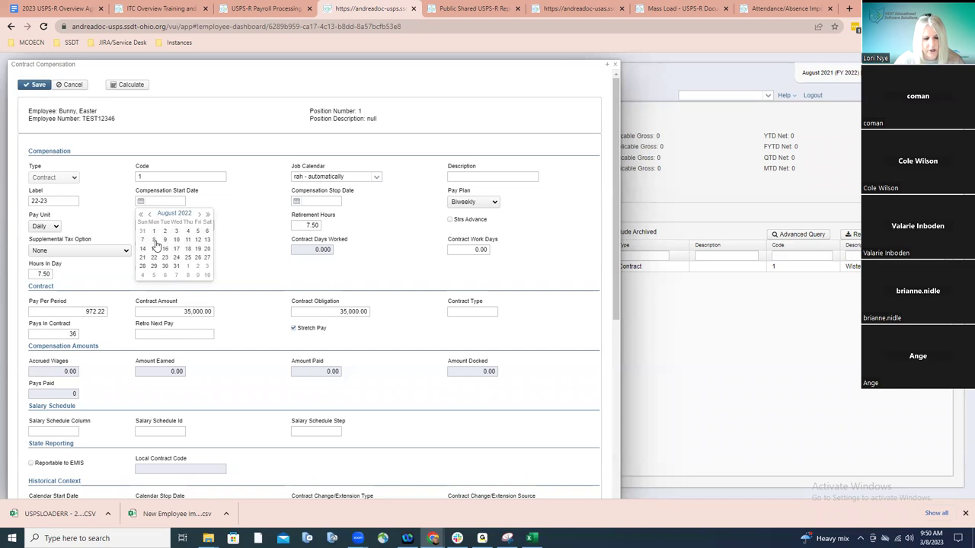
{"action": "left_click", "coordinate": [154, 249]}
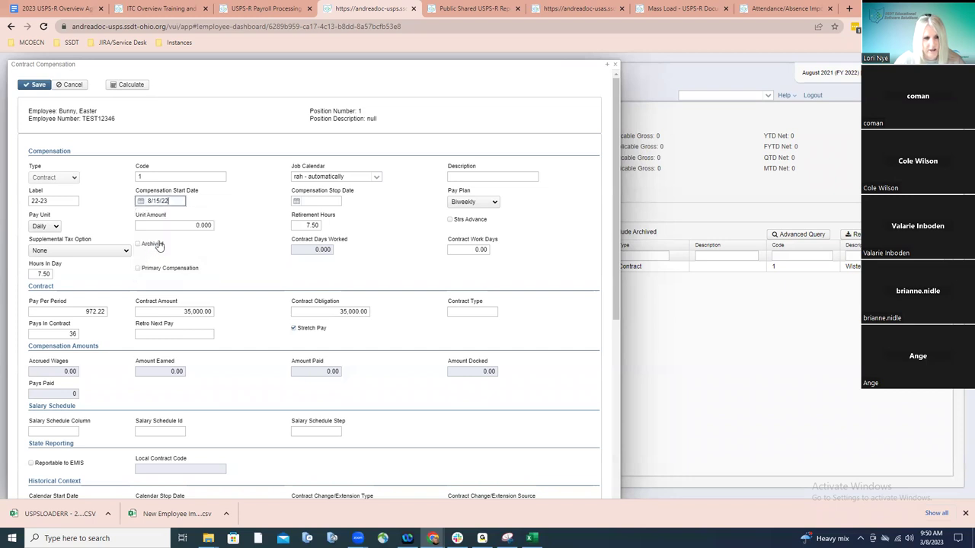
Set the compensation stop date to August 14, 2023 and save the compensation
{"action": "left_click", "coordinate": [301, 201]}
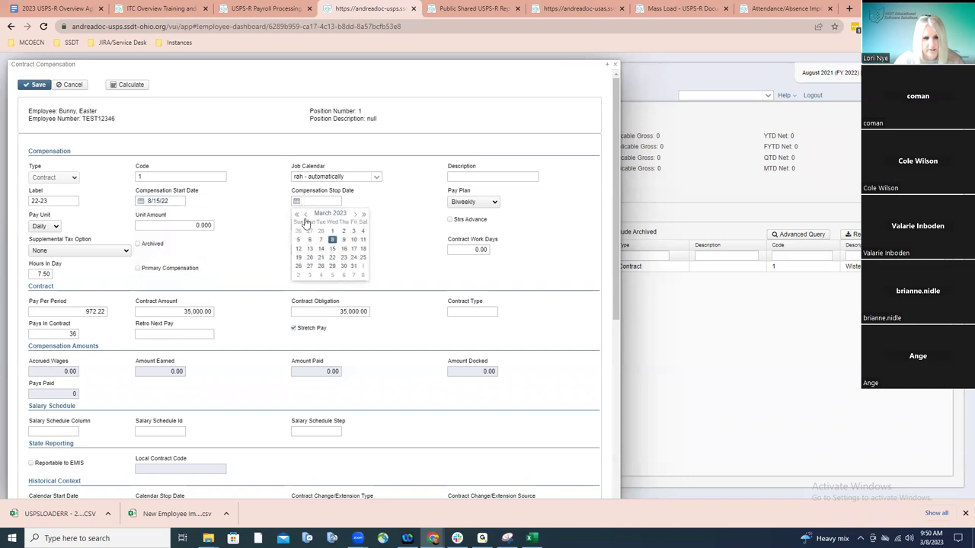
{"action": "left_click", "coordinate": [353, 215]}
{"action": "left_click", "coordinate": [354, 215]}
{"action": "left_click", "coordinate": [354, 216]}
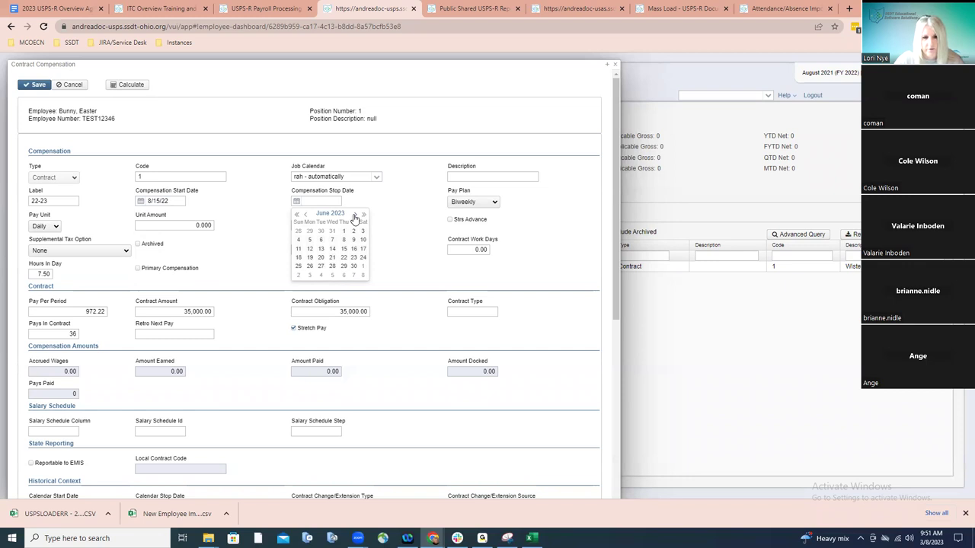
{"action": "left_click", "coordinate": [354, 217]}
{"action": "left_click", "coordinate": [354, 218]}
{"action": "left_click", "coordinate": [309, 248]}
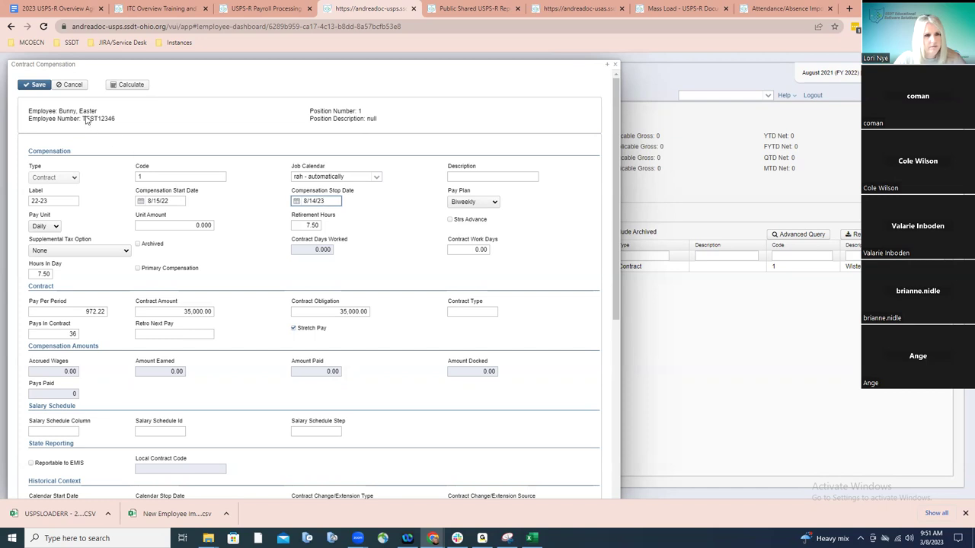
{"action": "left_click", "coordinate": [37, 86]}
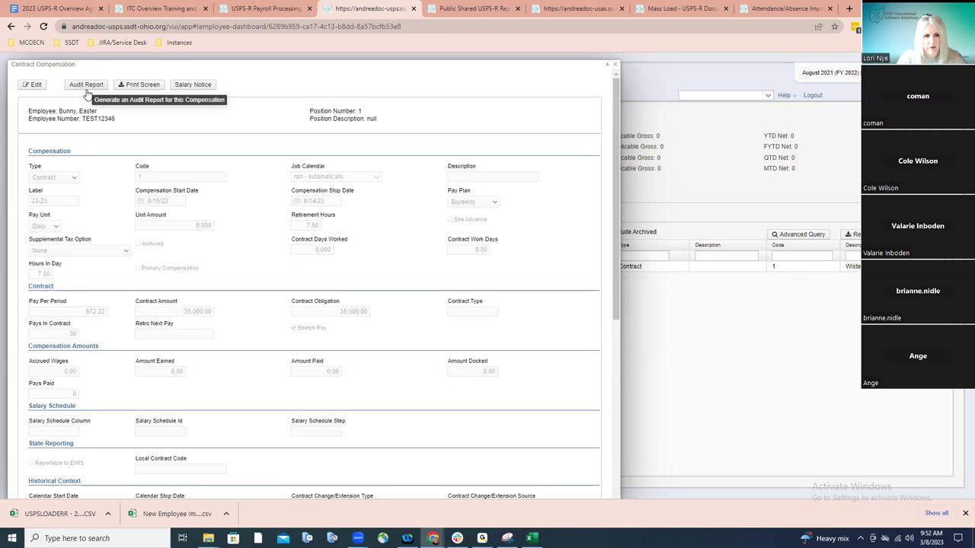
{"action": "left_click", "coordinate": [87, 88]}
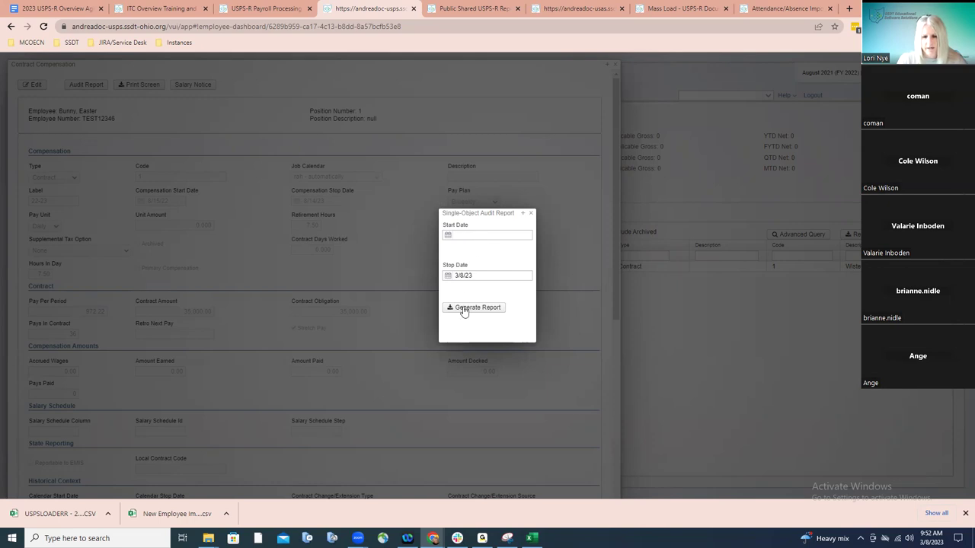
{"action": "left_click", "coordinate": [531, 213]}
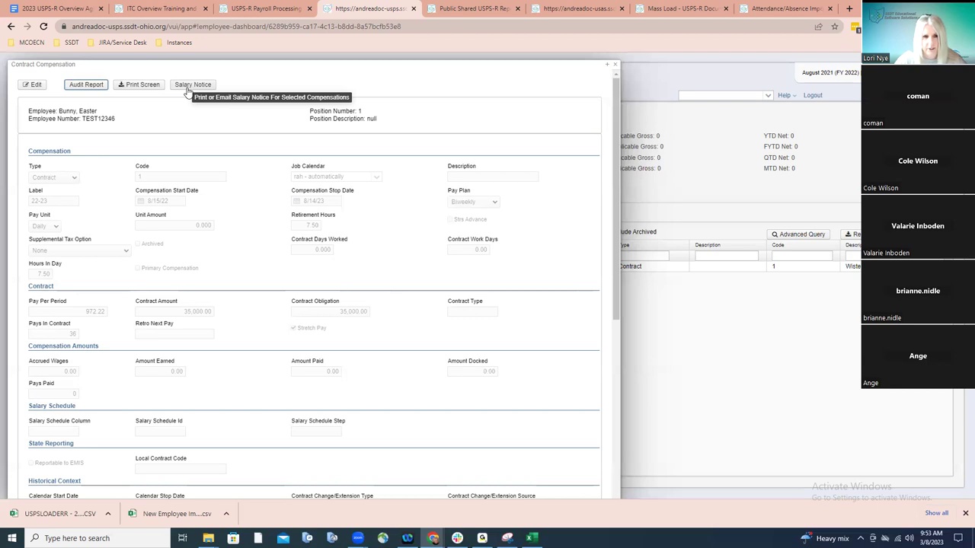
Bring up the Salary Notices dialog and view its Form choices
{"action": "left_click", "coordinate": [187, 90]}
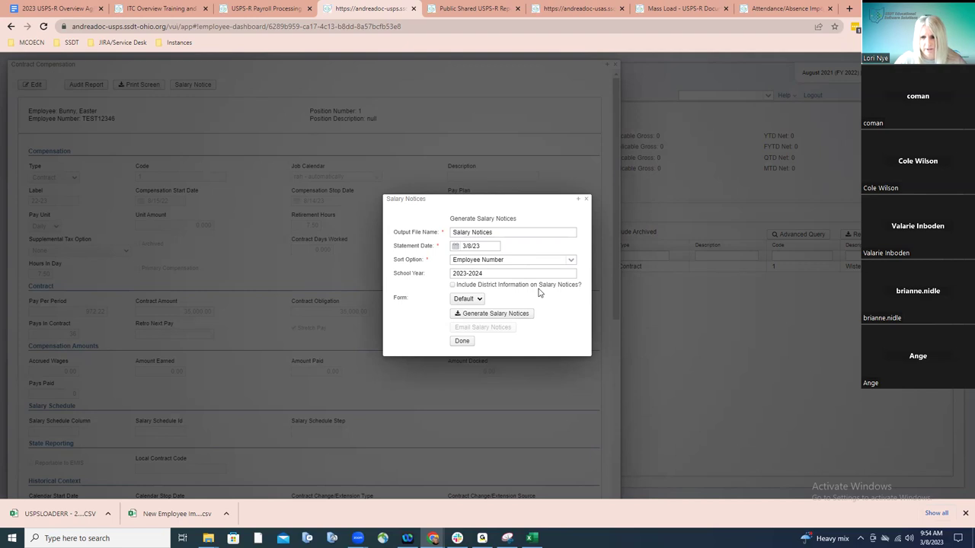
{"action": "left_click", "coordinate": [478, 300]}
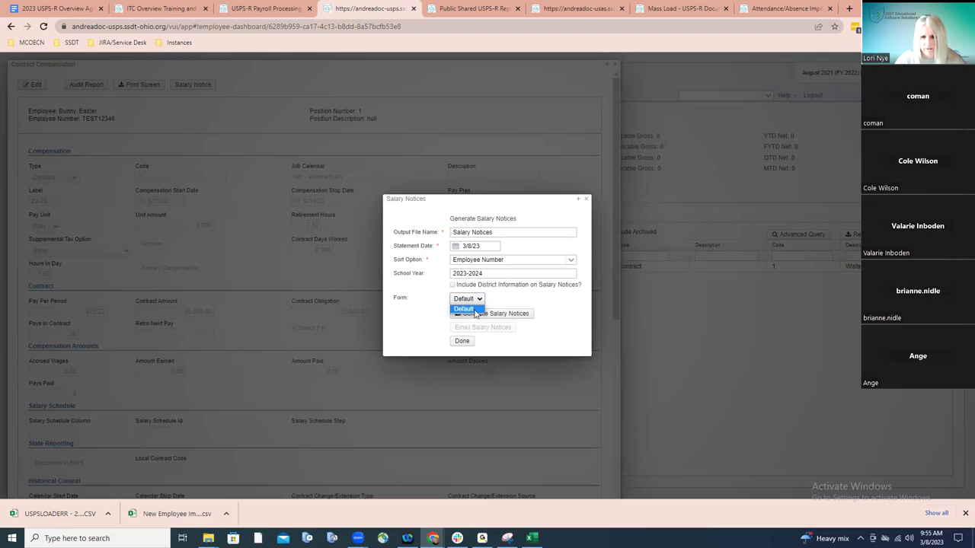
Generate the Default-form salary notice with district information and open Salary Notices (32).pdf
{"action": "left_click", "coordinate": [564, 305]}
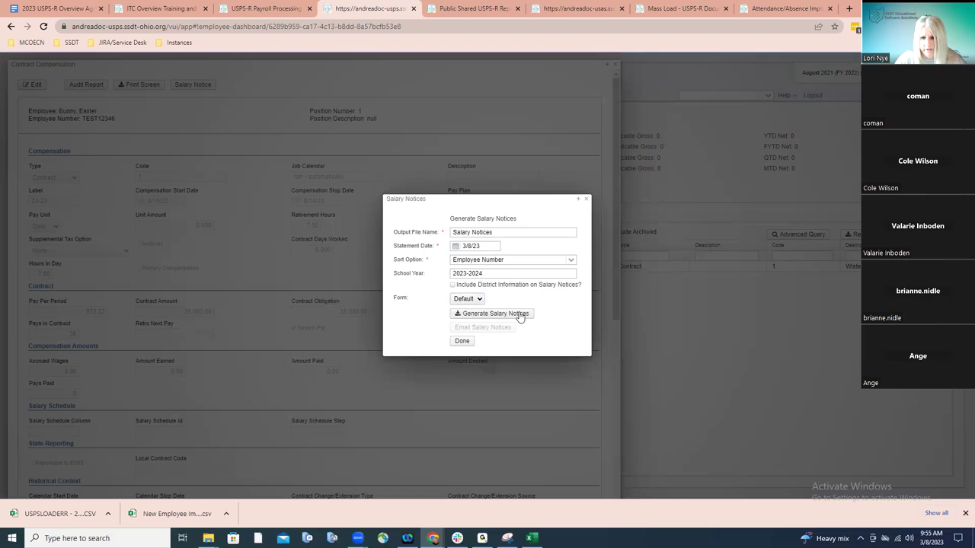
{"action": "left_click", "coordinate": [452, 285]}
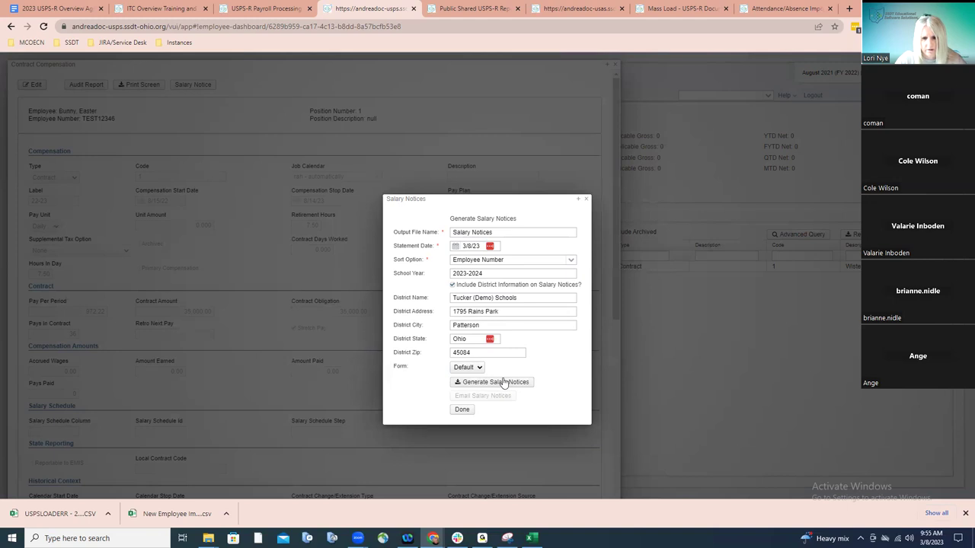
{"action": "left_click", "coordinate": [502, 383]}
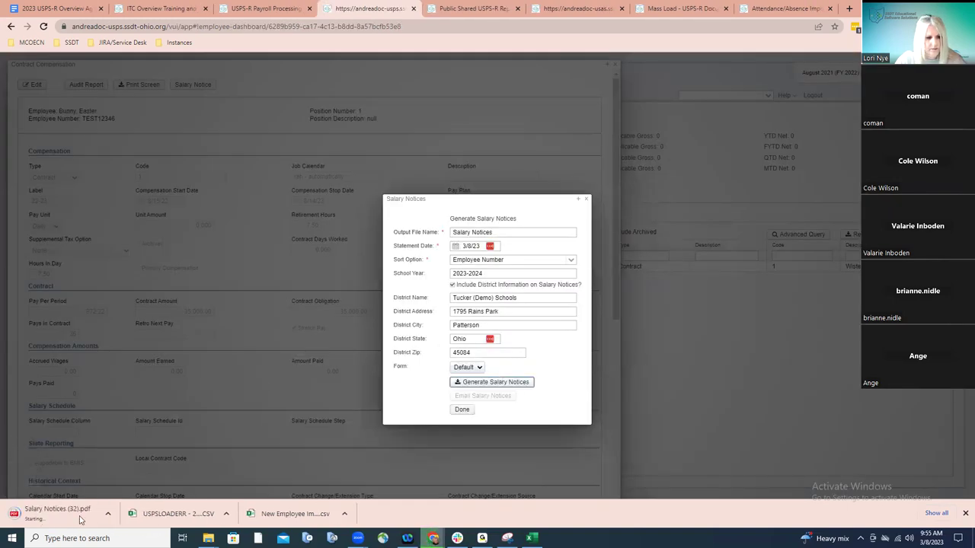
{"action": "left_click", "coordinate": [66, 516]}
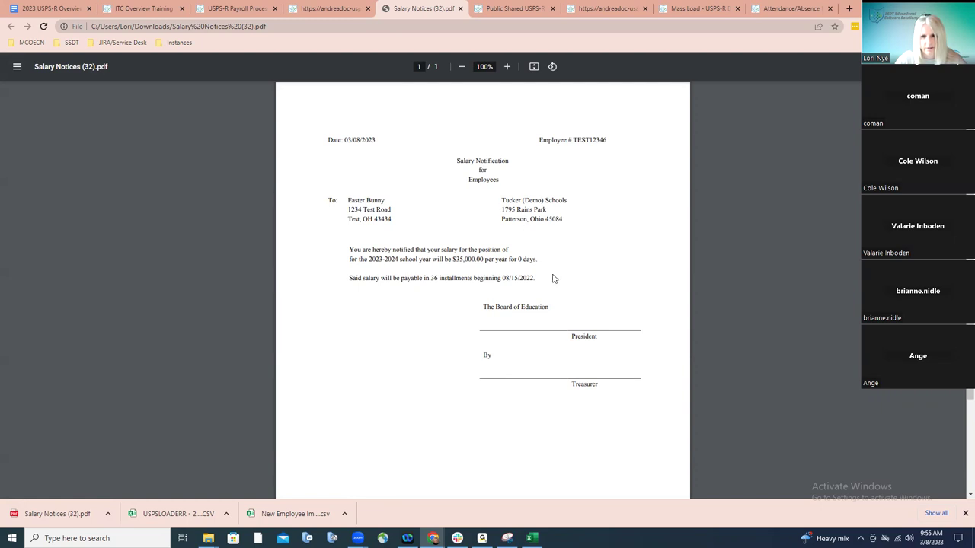
Review the $35,000.00 salary notice PDF, then return to the USPS-R tab
{"action": "left_click", "coordinate": [351, 11]}
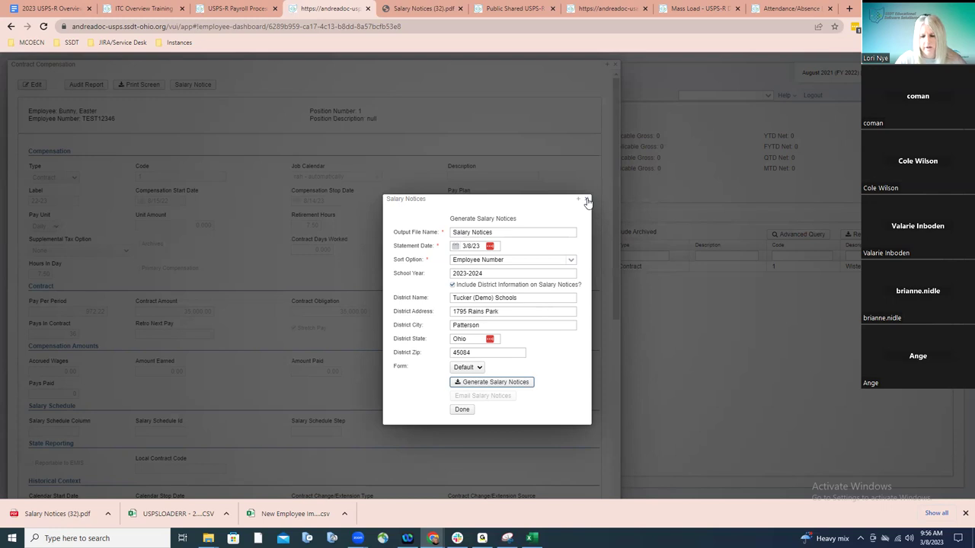
Close the Salary Notices and contract compensation dialogs and view the empty Leaves list
{"action": "left_click", "coordinate": [587, 200]}
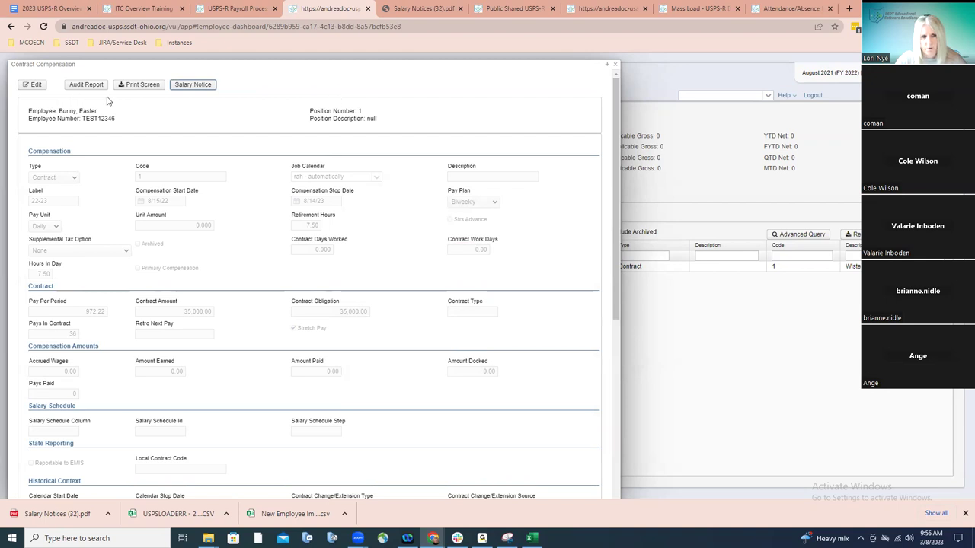
{"action": "left_click", "coordinate": [617, 66]}
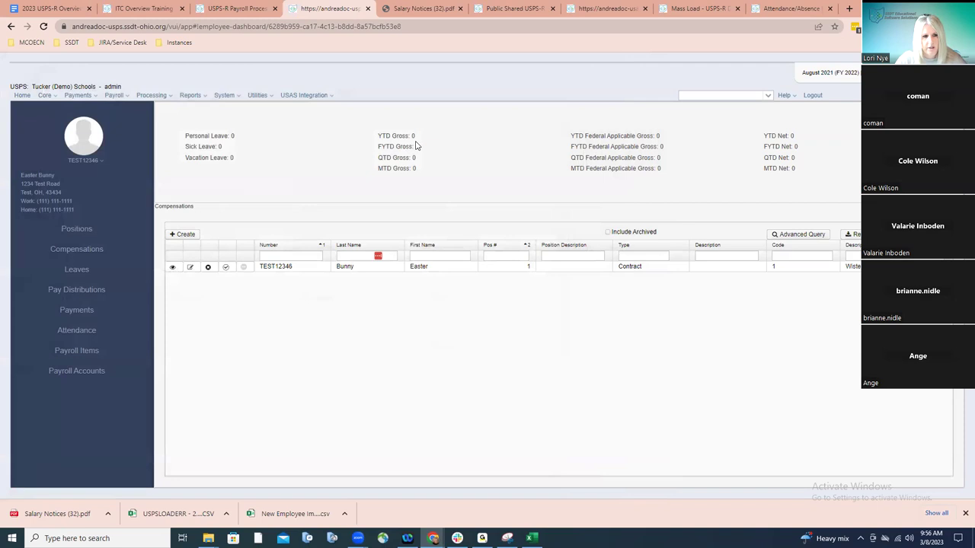
{"action": "left_click", "coordinate": [76, 271]}
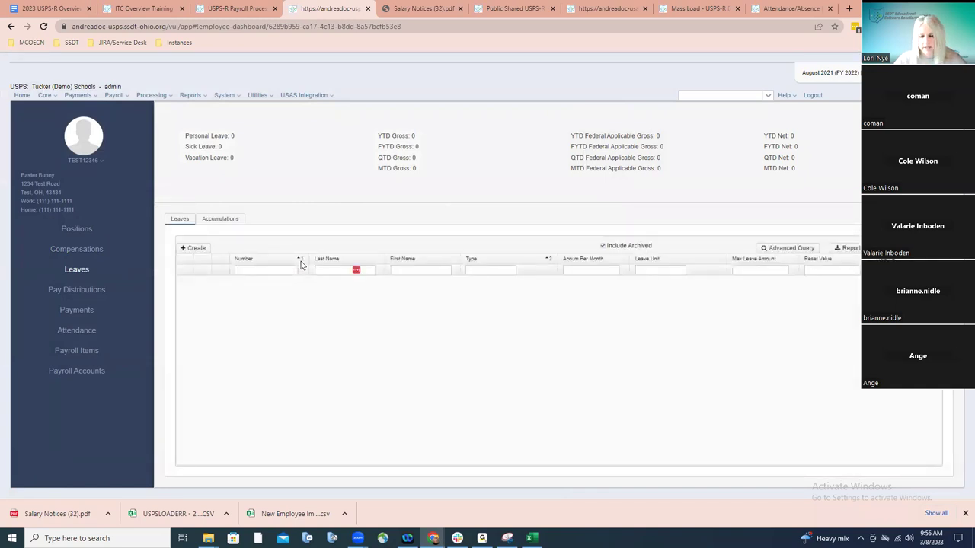
{"action": "left_click", "coordinate": [199, 250]}
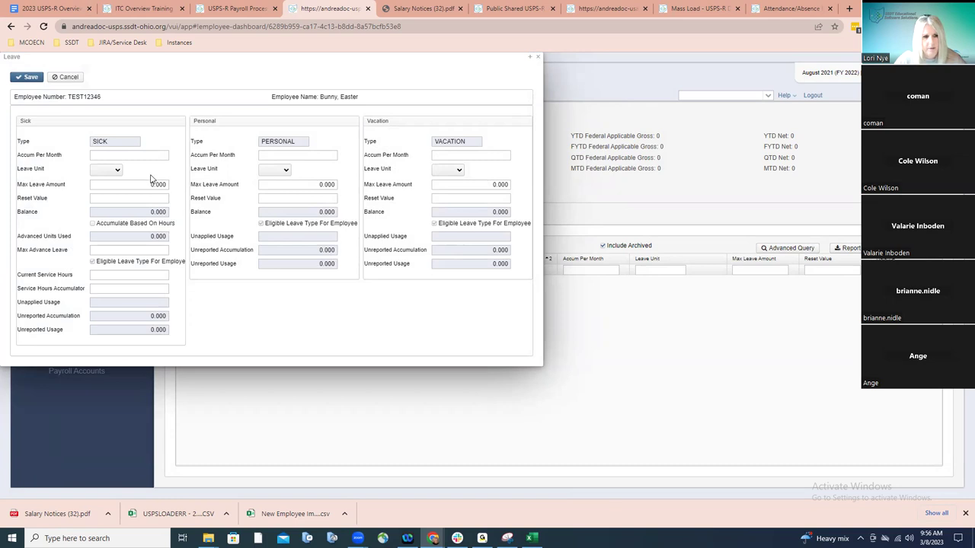
{"action": "left_click", "coordinate": [116, 170]}
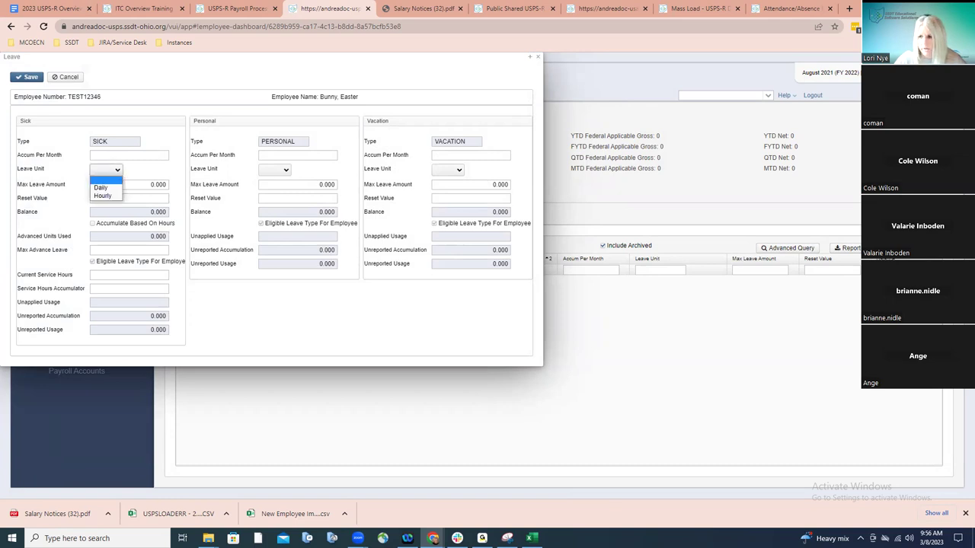
{"action": "key", "text": "Escape"}
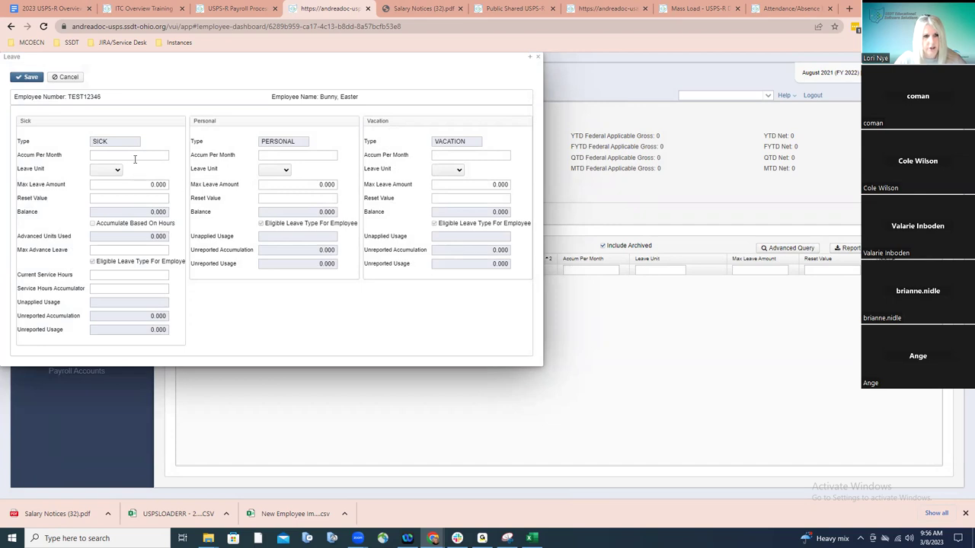
{"action": "left_click", "coordinate": [117, 170]}
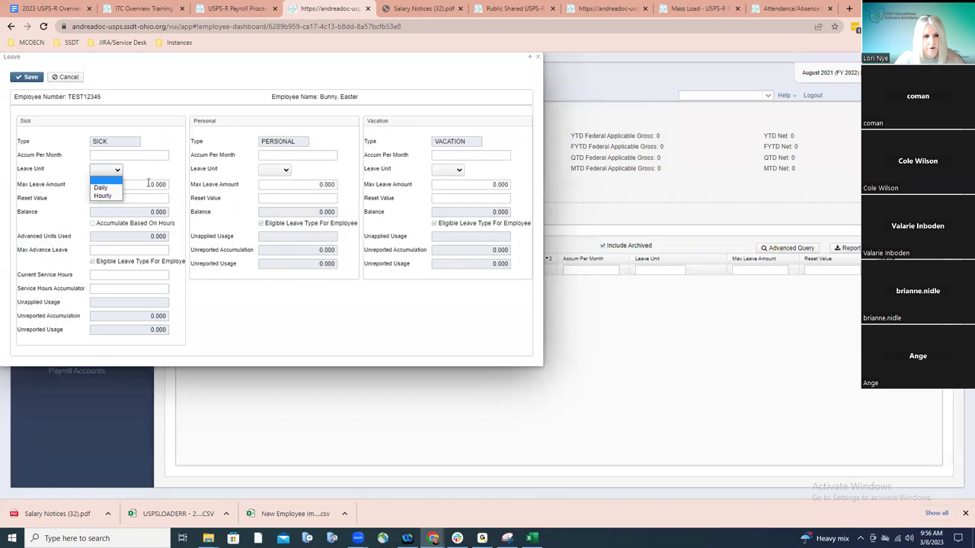
{"action": "left_click", "coordinate": [149, 184]}
{"action": "left_click_drag", "start_coordinate": [147, 185], "coordinate": [170, 187]}
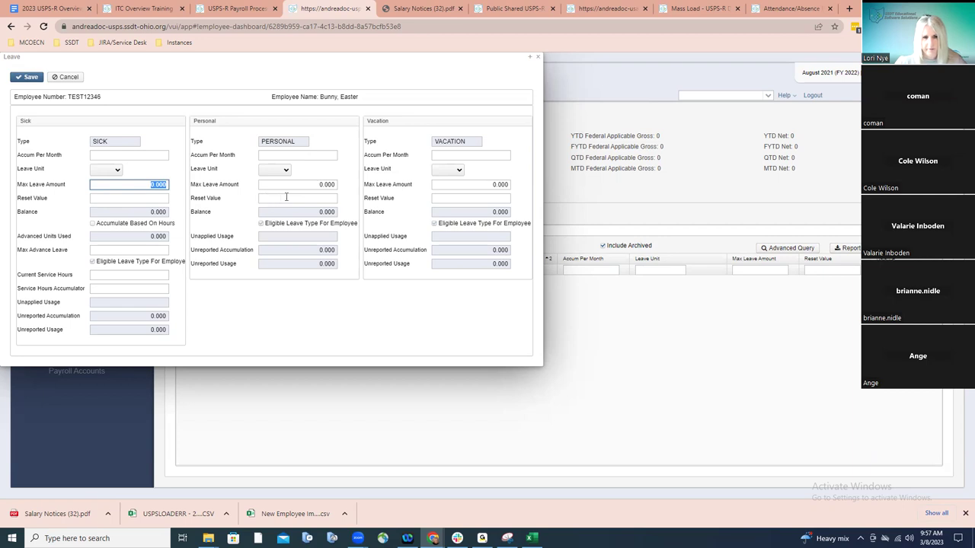
{"action": "left_click", "coordinate": [286, 197]}
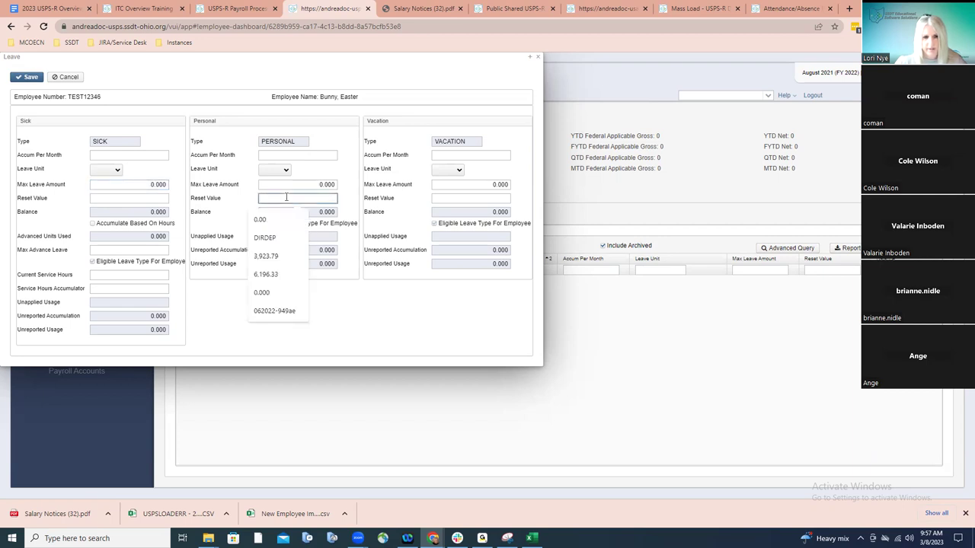
{"action": "left_click", "coordinate": [347, 155]}
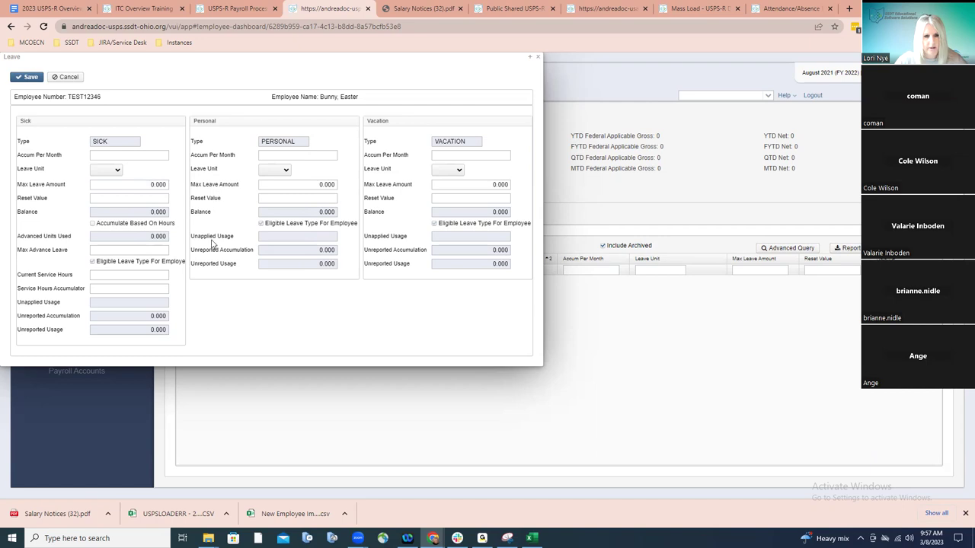
{"action": "left_click", "coordinate": [537, 57]}
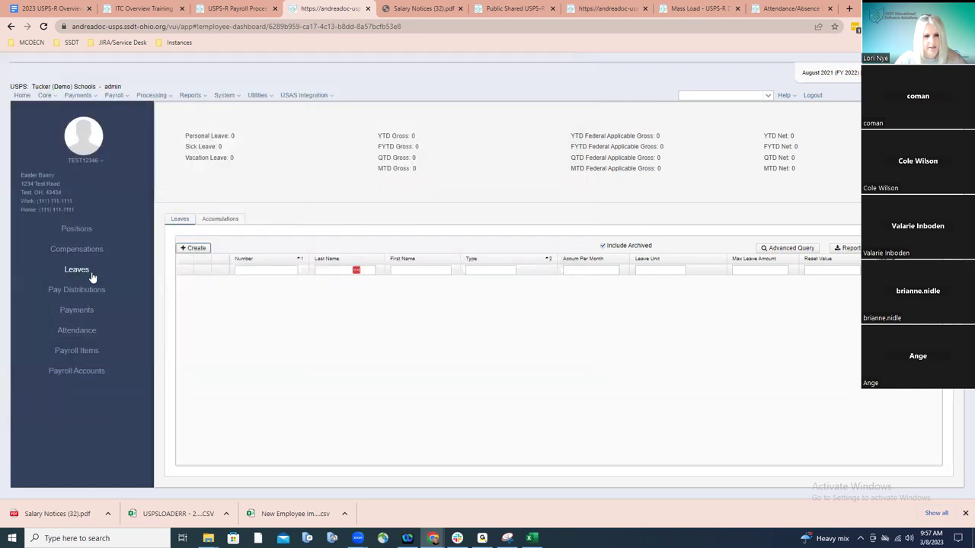
Create pay distributions for TEST12346 and add a DIRDEP-type entry
{"action": "left_click", "coordinate": [92, 289]}
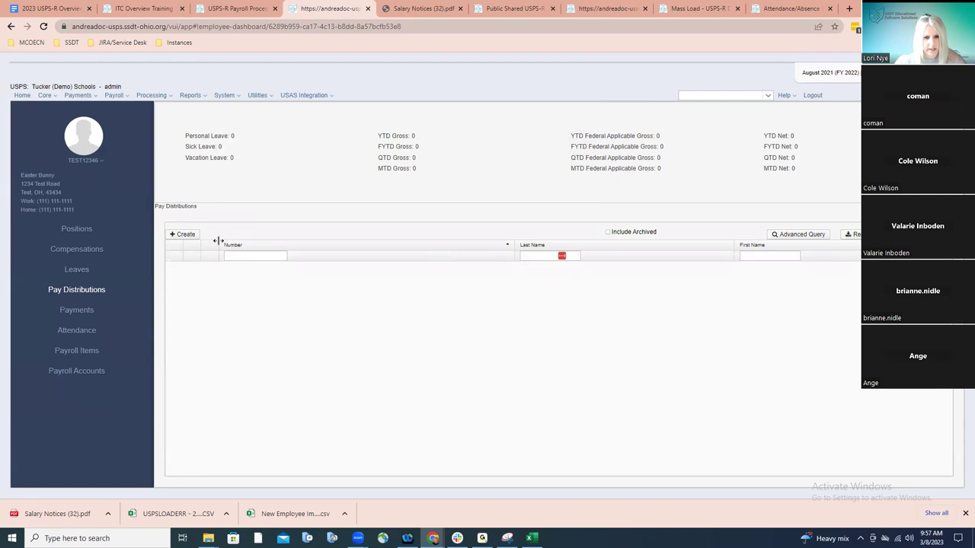
{"action": "left_click", "coordinate": [185, 235]}
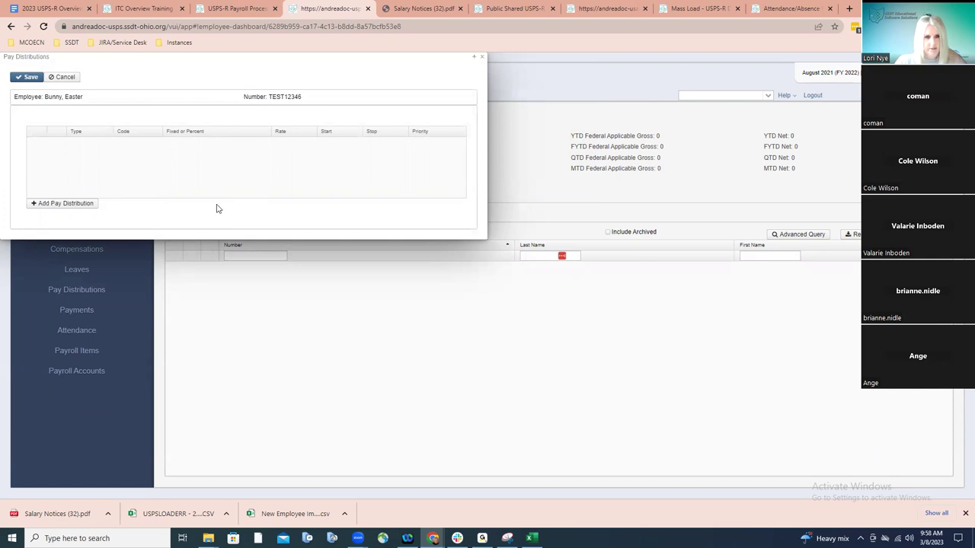
{"action": "left_click", "coordinate": [83, 206]}
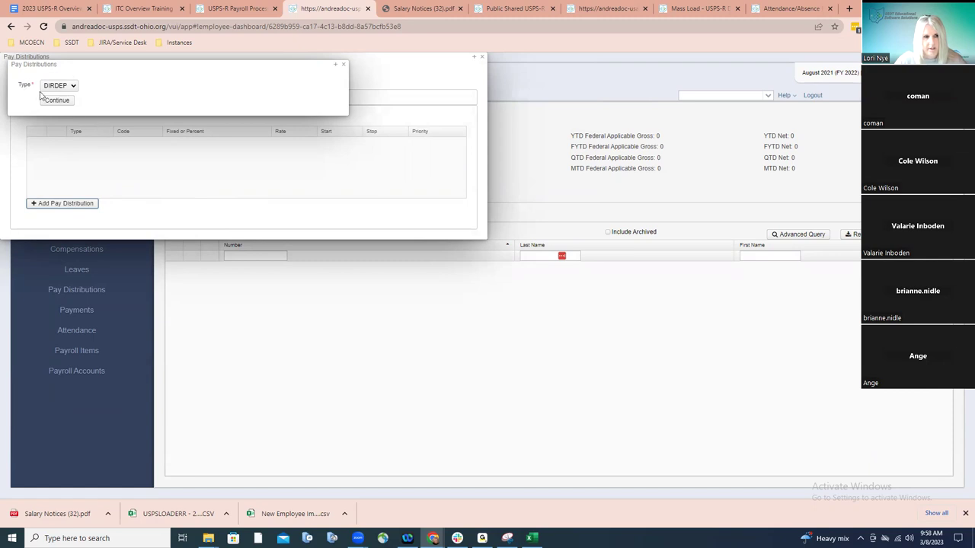
{"action": "left_click", "coordinate": [73, 89]}
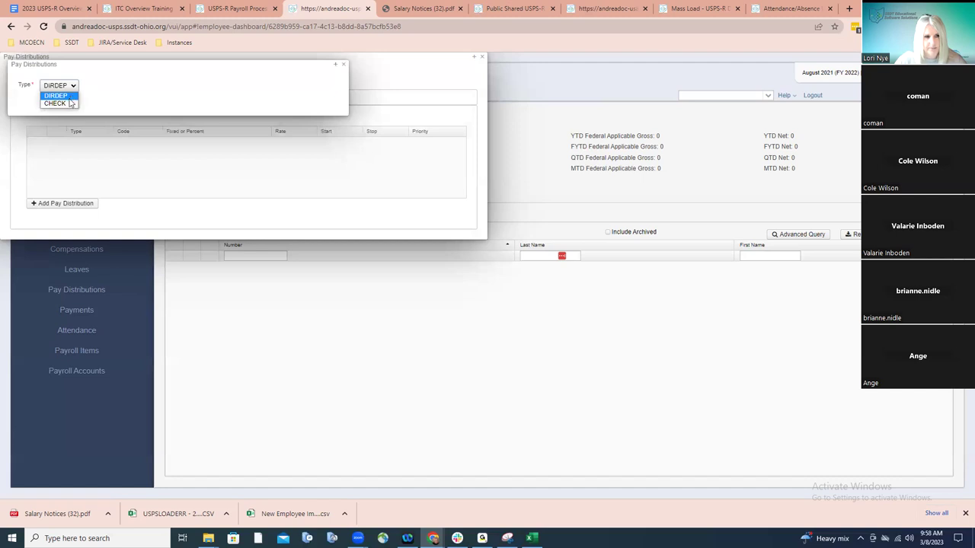
{"action": "left_click", "coordinate": [71, 96]}
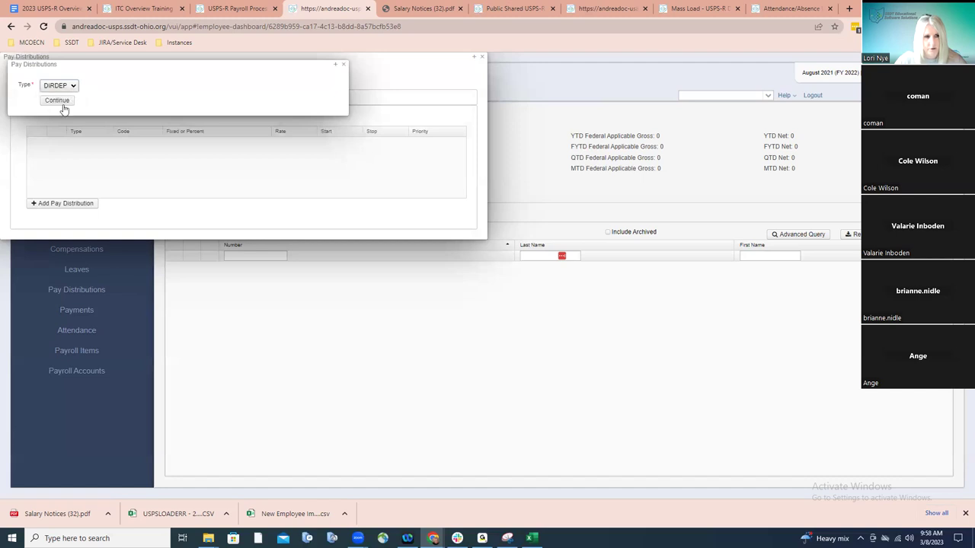
{"action": "left_click", "coordinate": [61, 101]}
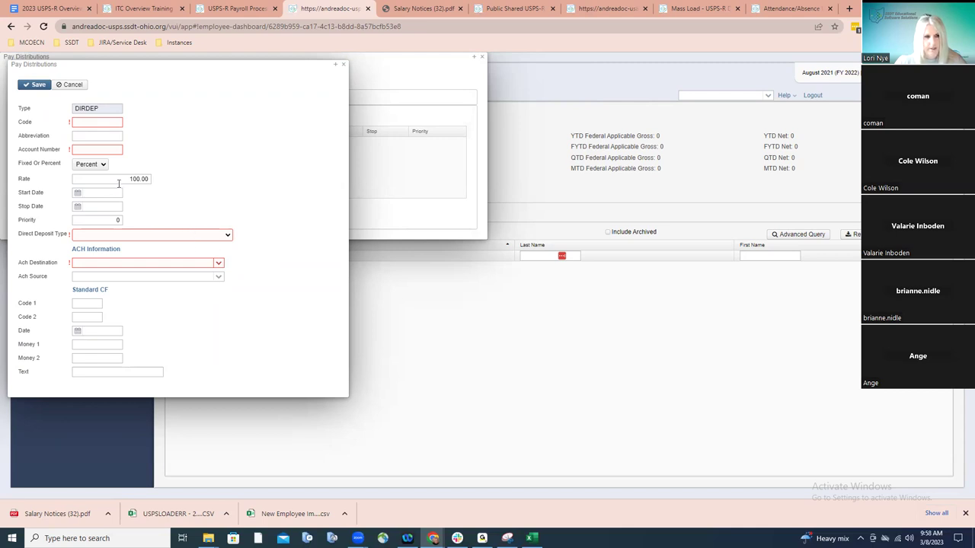
Leave the DIRDEP entry at Percent, discard it unsaved, and start another distribution entry
{"action": "left_click", "coordinate": [103, 166]}
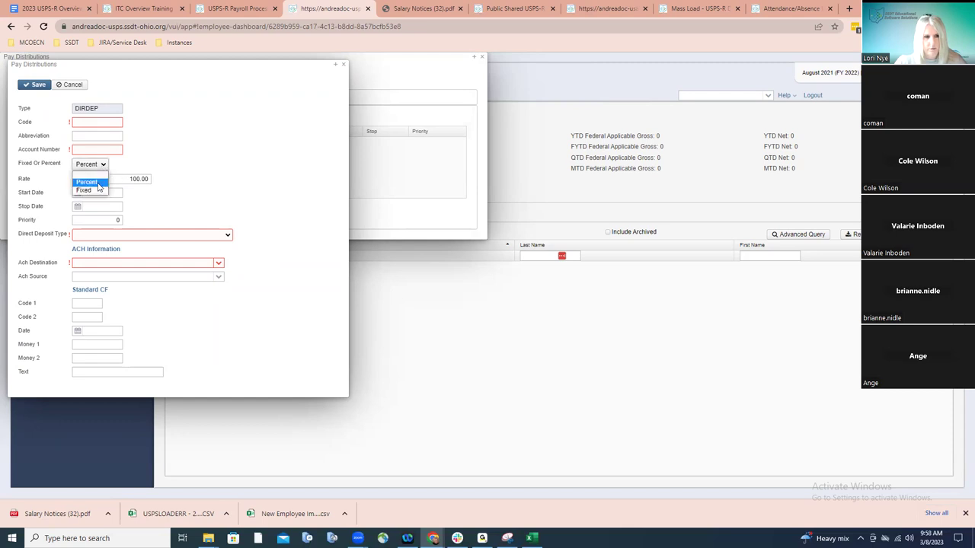
{"action": "left_click", "coordinate": [181, 179]}
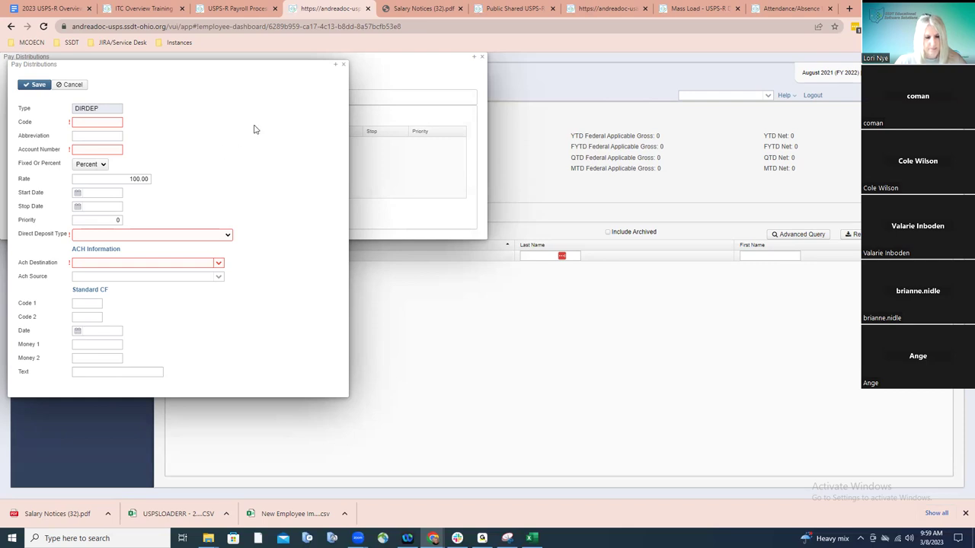
{"action": "left_click", "coordinate": [345, 67]}
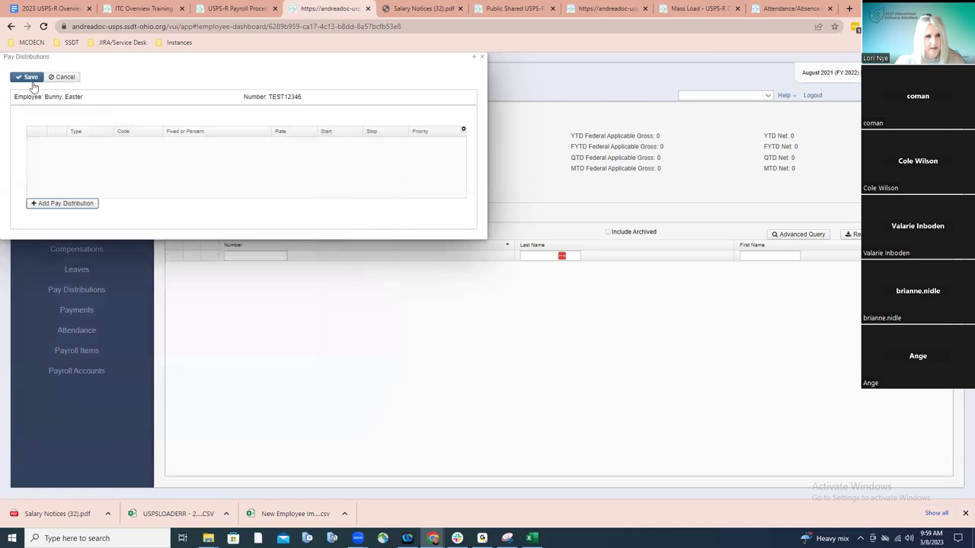
{"action": "left_click", "coordinate": [60, 204]}
Add a CHECK distribution with code 100, then save it and the Pay Distributions dialog
{"action": "left_click", "coordinate": [47, 88]}
{"action": "left_click", "coordinate": [46, 91]}
{"action": "left_click", "coordinate": [57, 100]}
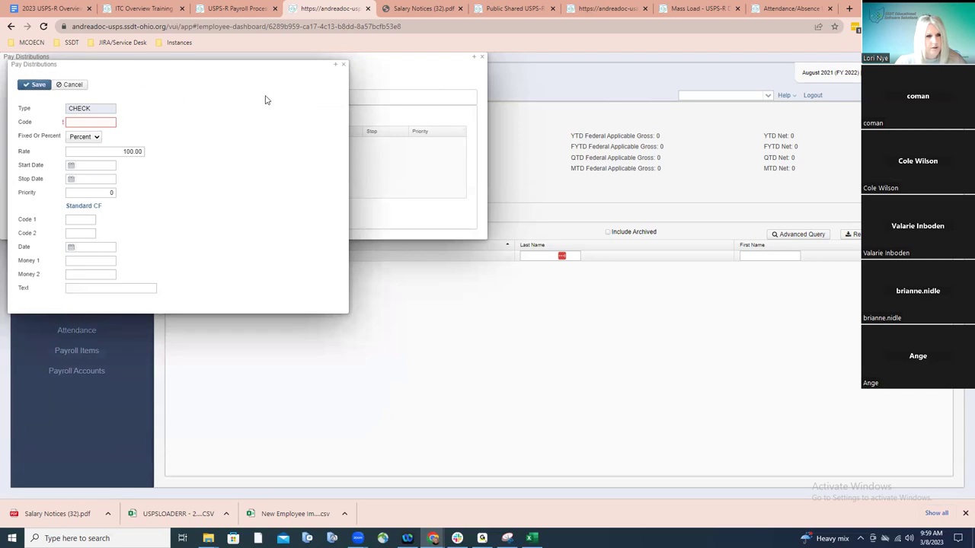
{"action": "left_click", "coordinate": [108, 121]}
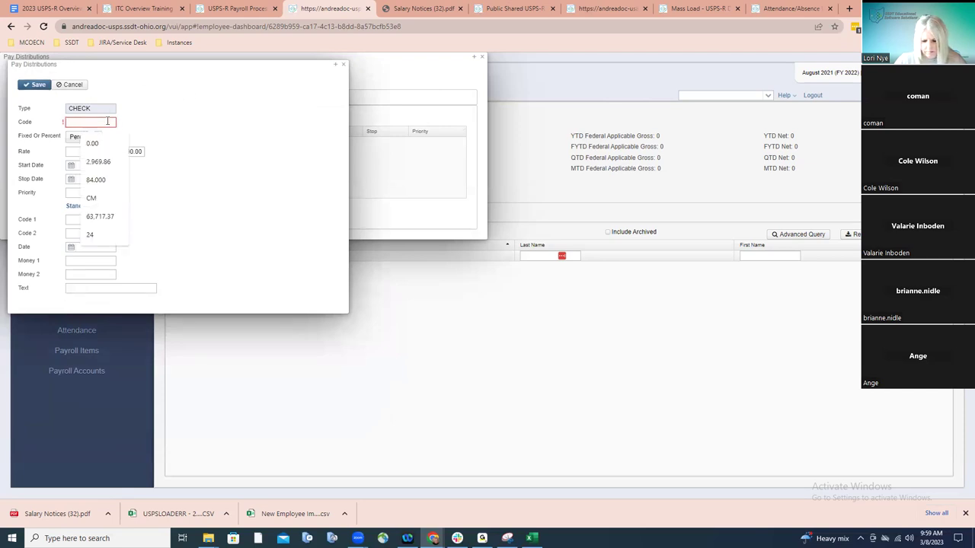
{"action": "type", "text": "100"}
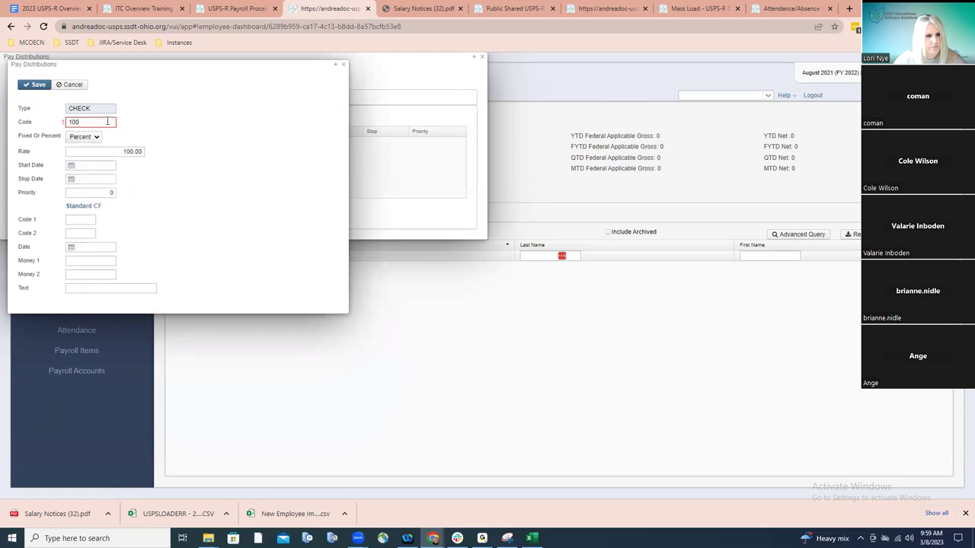
{"action": "left_click", "coordinate": [35, 85]}
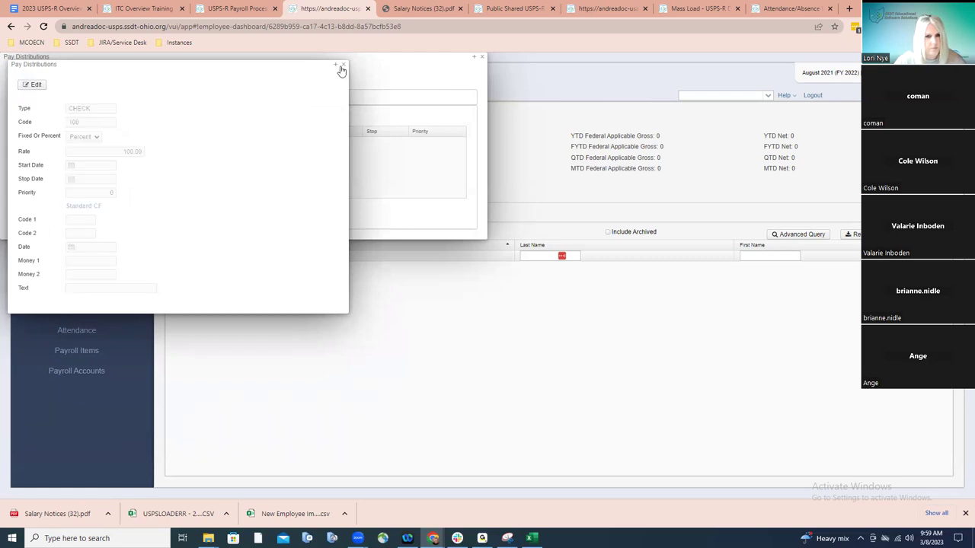
{"action": "left_click", "coordinate": [30, 79]}
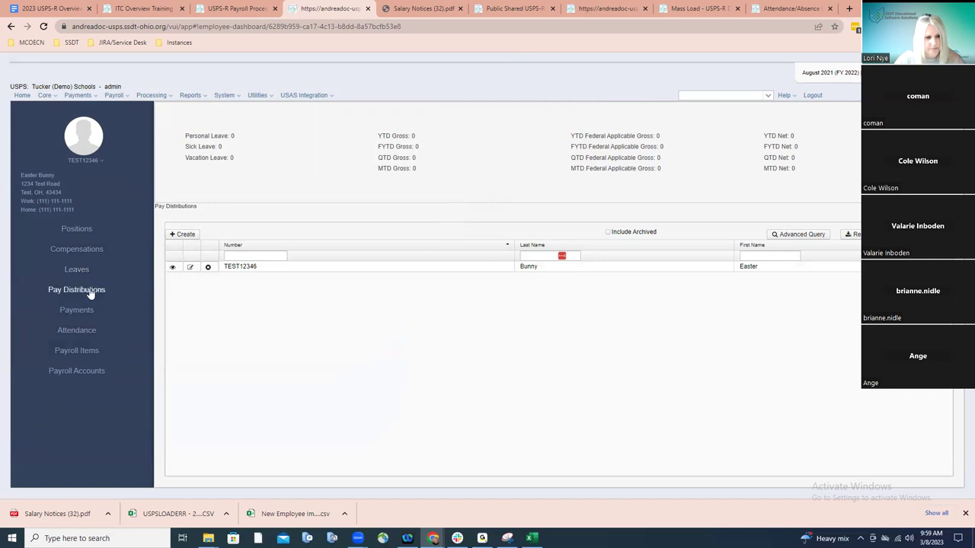
Create a new payroll item for the employee using 001 - Washington Software - Federal Tax
{"action": "left_click", "coordinate": [76, 351]}
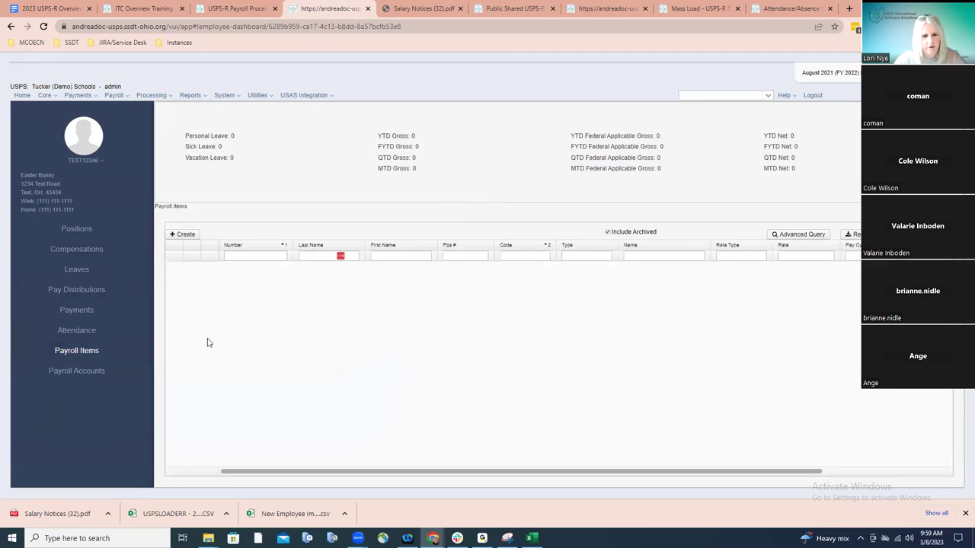
{"action": "left_click", "coordinate": [191, 238]}
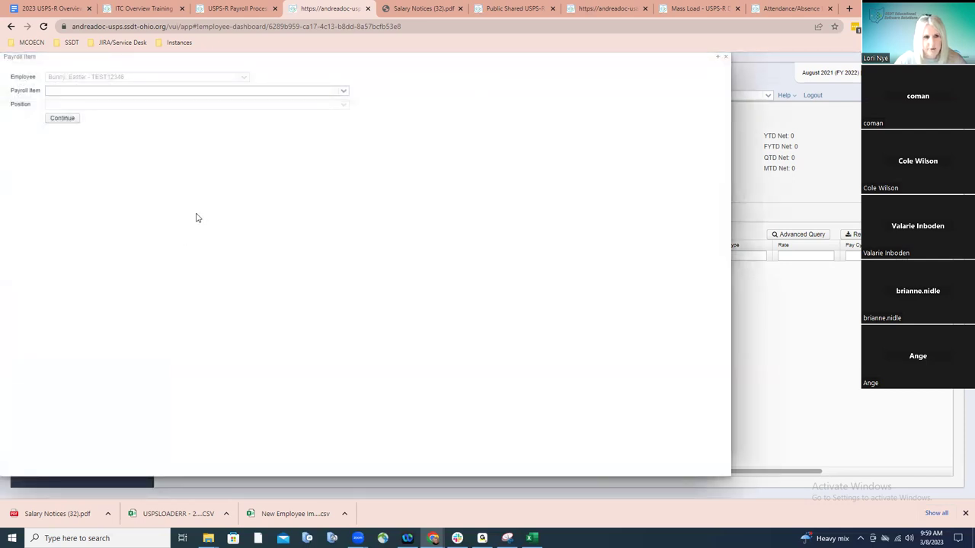
{"action": "left_click", "coordinate": [344, 93]}
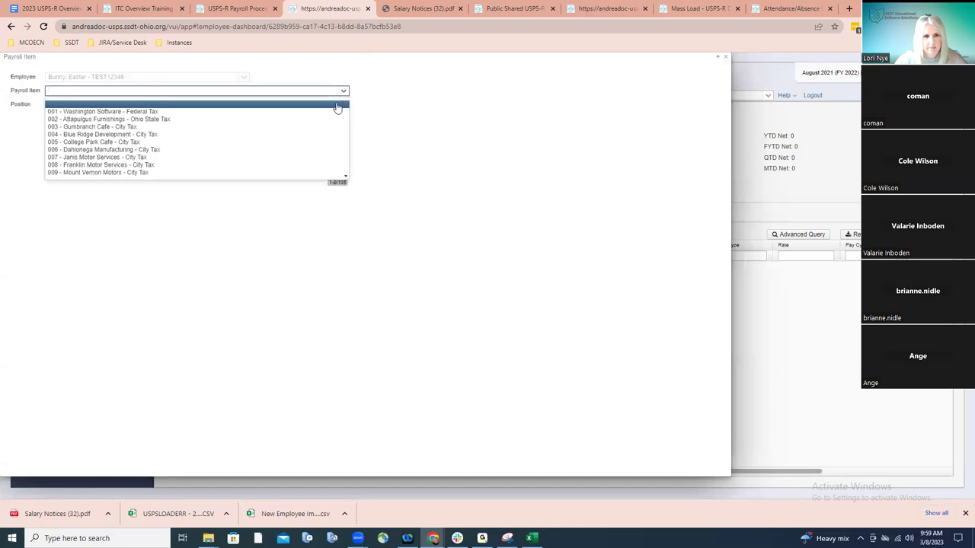
{"action": "left_click", "coordinate": [332, 112]}
{"action": "left_click", "coordinate": [67, 105]}
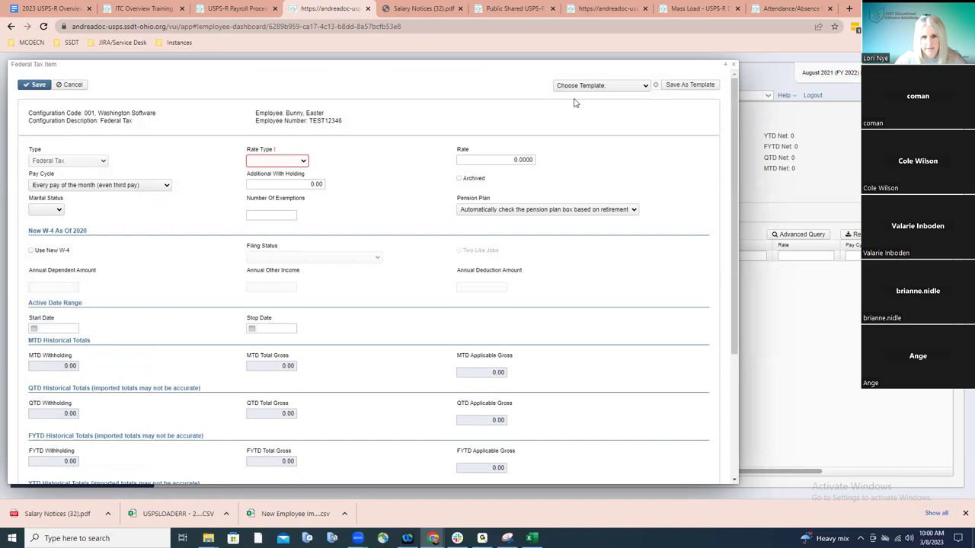
Set Tax tables rate type, Use New W-4 and the Default Federal Tax Item template, then close unsaved
{"action": "left_click", "coordinate": [301, 166]}
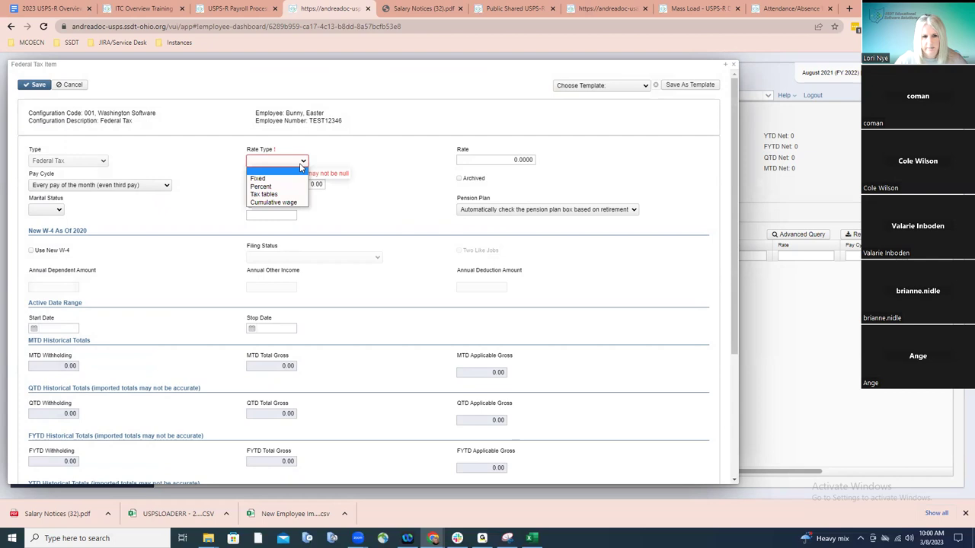
{"action": "left_click", "coordinate": [291, 194]}
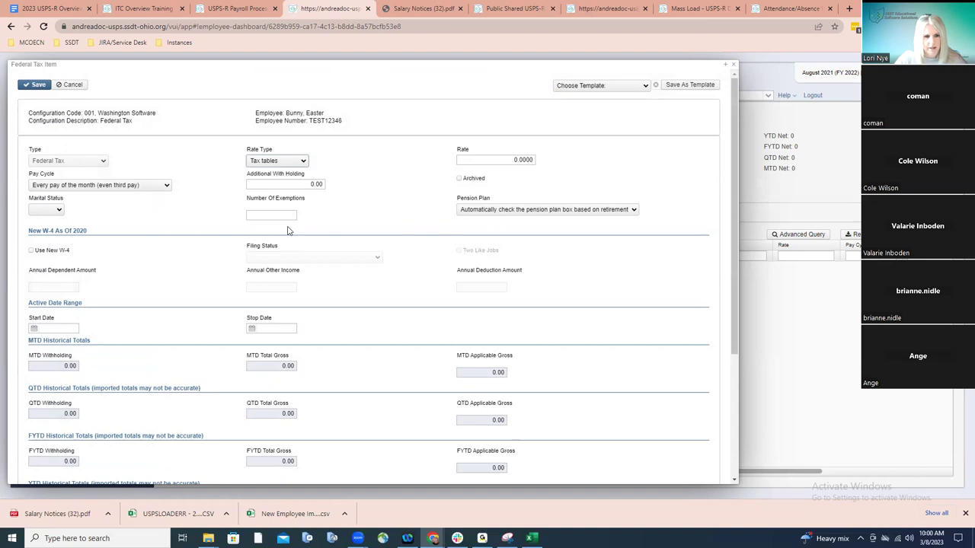
{"action": "left_click", "coordinate": [31, 251]}
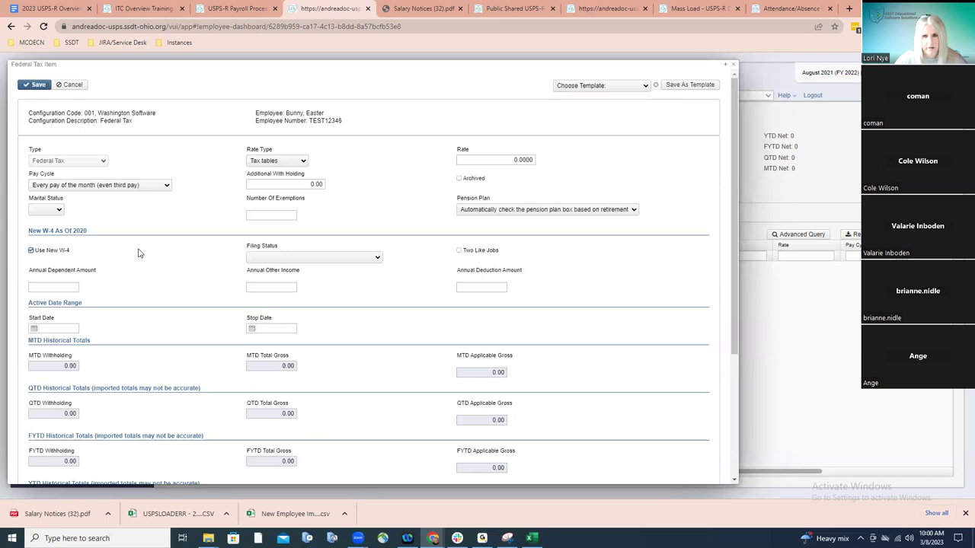
{"action": "left_click", "coordinate": [645, 86]}
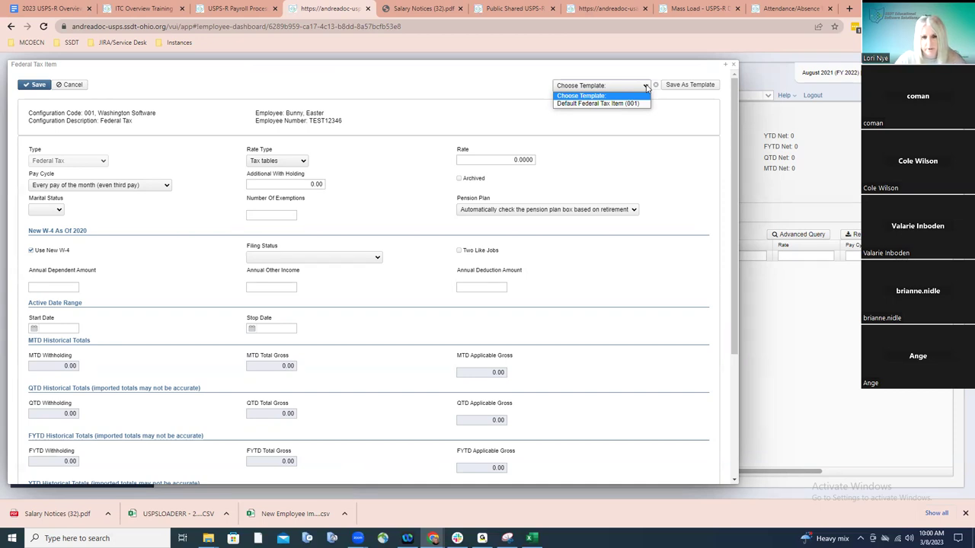
{"action": "left_click", "coordinate": [597, 103]}
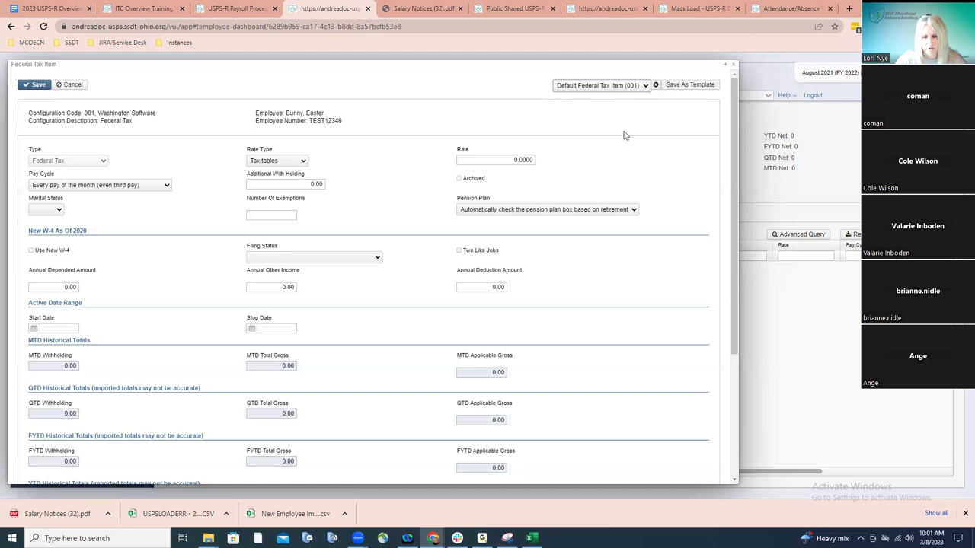
{"action": "left_click", "coordinate": [733, 65]}
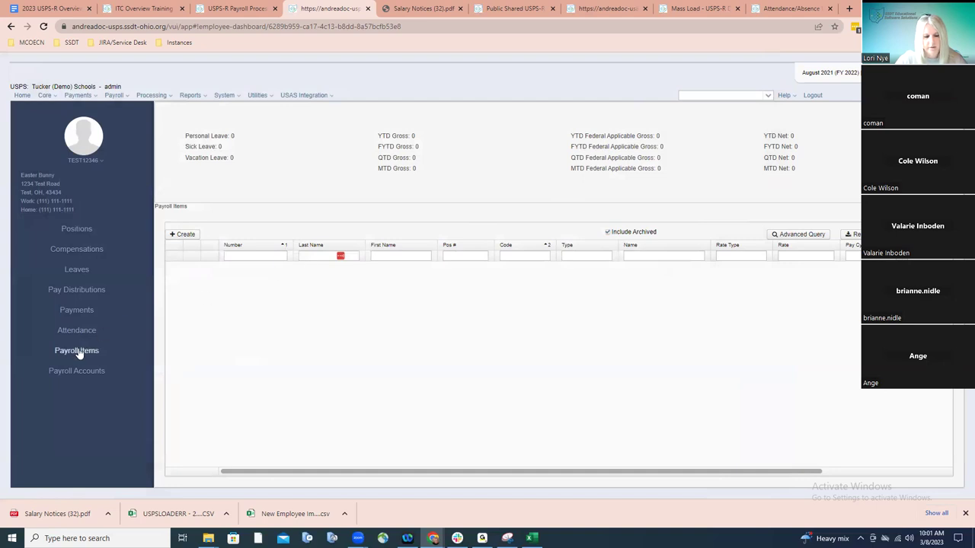
{"action": "left_click", "coordinate": [185, 234]}
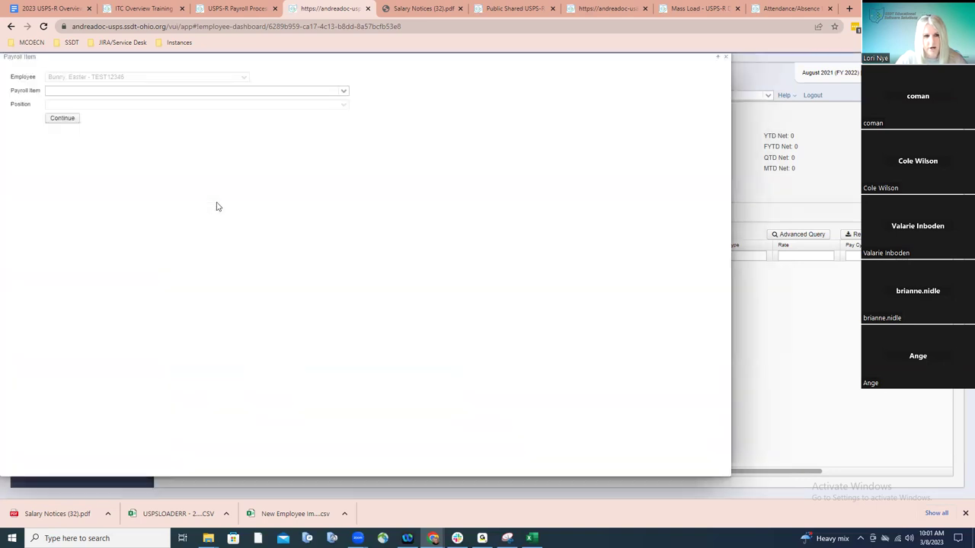
{"action": "left_click", "coordinate": [343, 92]}
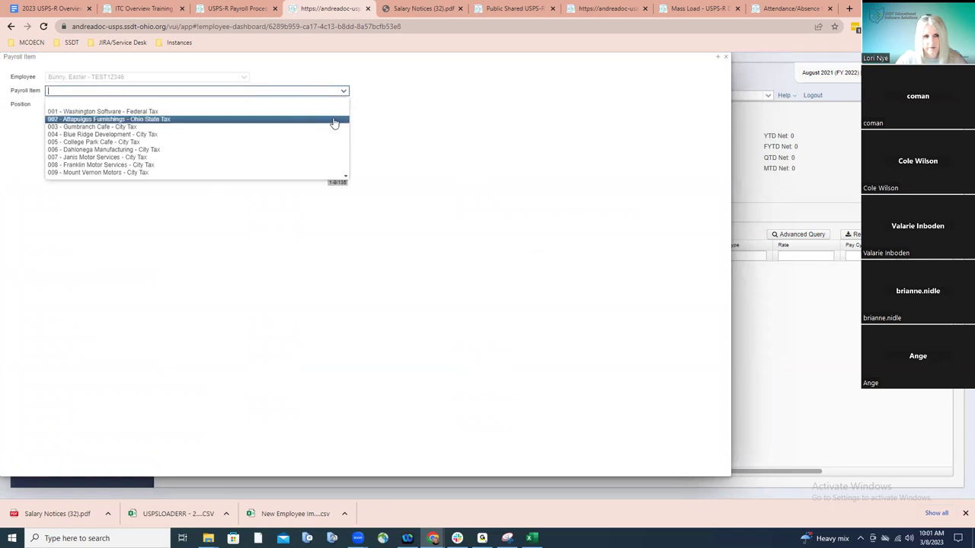
{"action": "key", "text": "Down"}
{"action": "key", "text": "Down"}
{"action": "key", "text": "Down"}
{"action": "key", "text": "Down"}
{"action": "key", "text": "Down"}
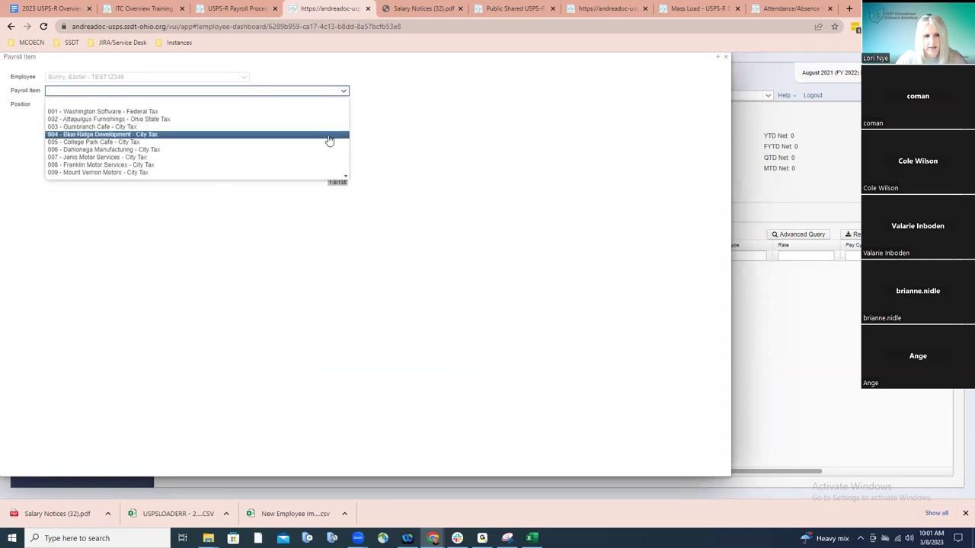
{"action": "key", "text": "Down"}
{"action": "key", "text": "Down"}
{"action": "key", "text": "Down"}
{"action": "key", "text": "Down"}
{"action": "key", "text": "Down"}
{"action": "key", "text": "Down"}
{"action": "key", "text": "Down"}
{"action": "key", "text": "Down"}
{"action": "key", "text": "Down"}
{"action": "key", "text": "Down"}
{"action": "key", "text": "Down"}
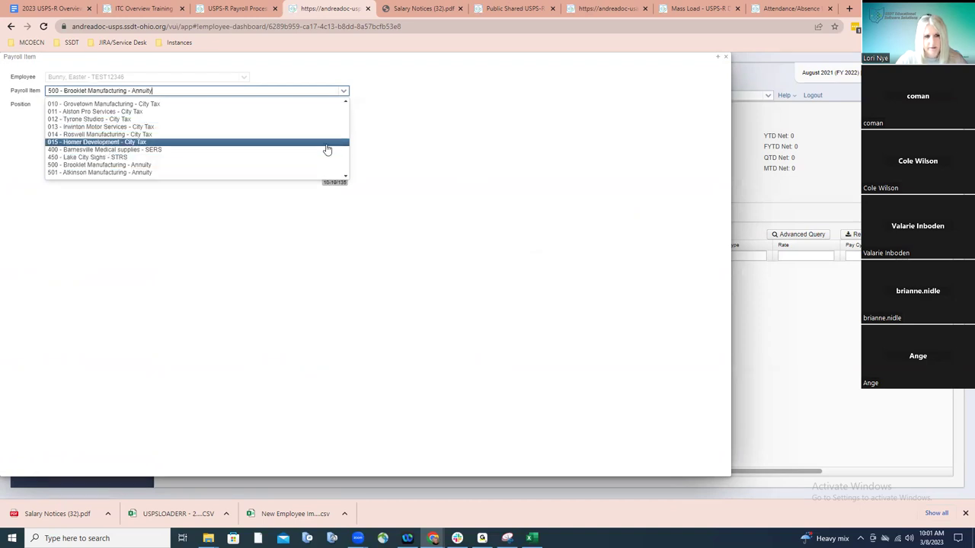
{"action": "key", "text": "Down"}
{"action": "key", "text": "Down"}
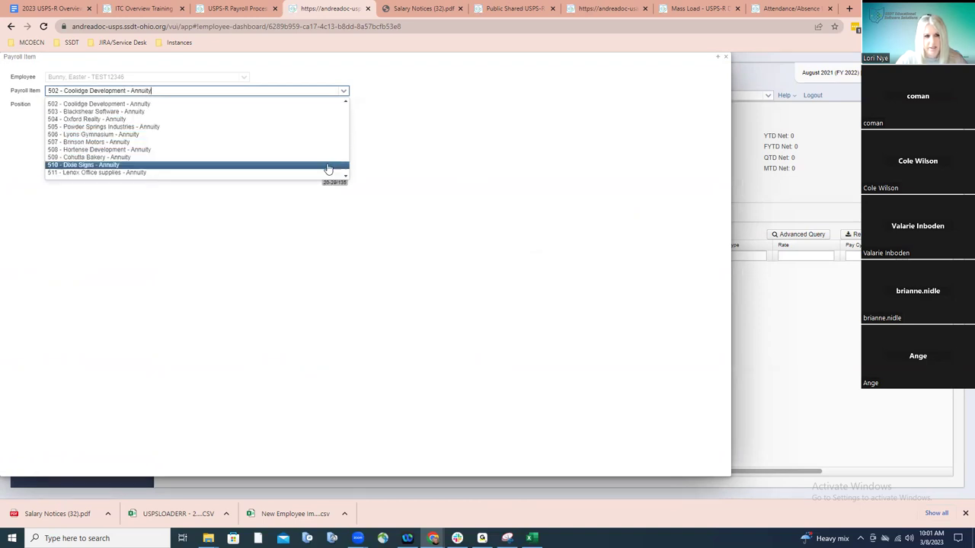
{"action": "key", "text": "Down"}
{"action": "key", "text": "Down"}
{"action": "key", "text": "Down"}
{"action": "key", "text": "Down"}
{"action": "key", "text": "Down"}
{"action": "key", "text": "Down"}
{"action": "key", "text": "Down"}
{"action": "key", "text": "Down"}
{"action": "key", "text": "Down"}
{"action": "key", "text": "Down"}
{"action": "key", "text": "Down"}
{"action": "key", "text": "Down"}
{"action": "key", "text": "Down"}
{"action": "key", "text": "Down"}
{"action": "key", "text": "Down"}
{"action": "key", "text": "Down"}
{"action": "key", "text": "Down"}
{"action": "key", "text": "Down"}
{"action": "key", "text": "Down"}
{"action": "key", "text": "Down"}
{"action": "key", "text": "Down"}
{"action": "key", "text": "Down"}
{"action": "key", "text": "Down"}
{"action": "key", "text": "Down"}
{"action": "key", "text": "Down"}
{"action": "key", "text": "Down"}
{"action": "key", "text": "Down"}
{"action": "key", "text": "Down"}
{"action": "key", "text": "Down"}
{"action": "key", "text": "Down"}
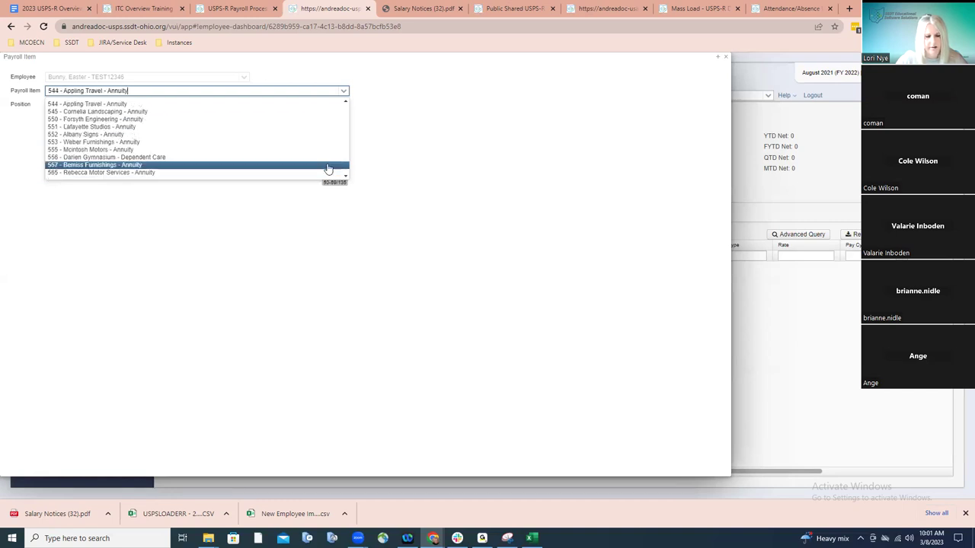
{"action": "key", "text": "Down"}
{"action": "key", "text": "Down"}
{"action": "key", "text": "Down"}
{"action": "key", "text": "Down"}
{"action": "key", "text": "Down"}
{"action": "key", "text": "Down"}
{"action": "key", "text": "Down"}
{"action": "key", "text": "Down"}
{"action": "key", "text": "Down"}
{"action": "key", "text": "Down"}
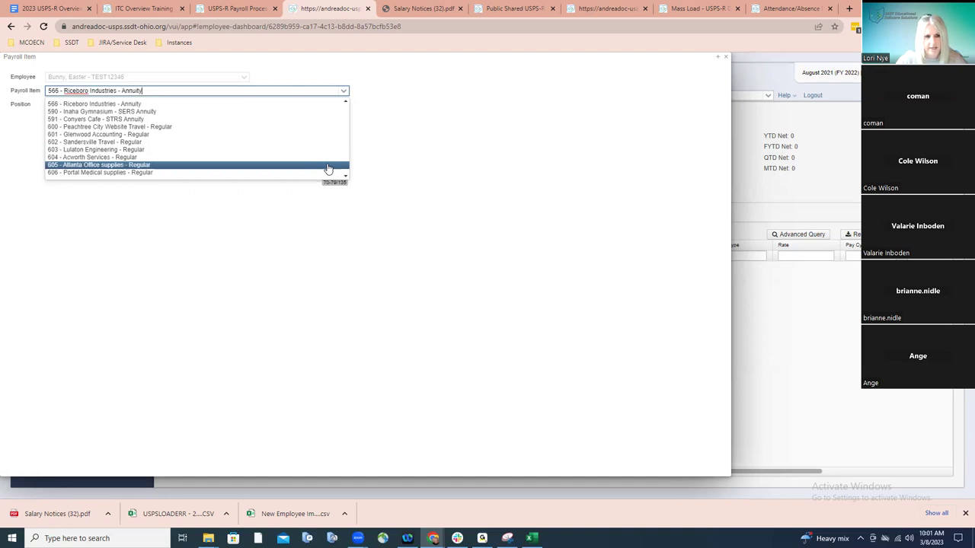
{"action": "left_click", "coordinate": [397, 152]}
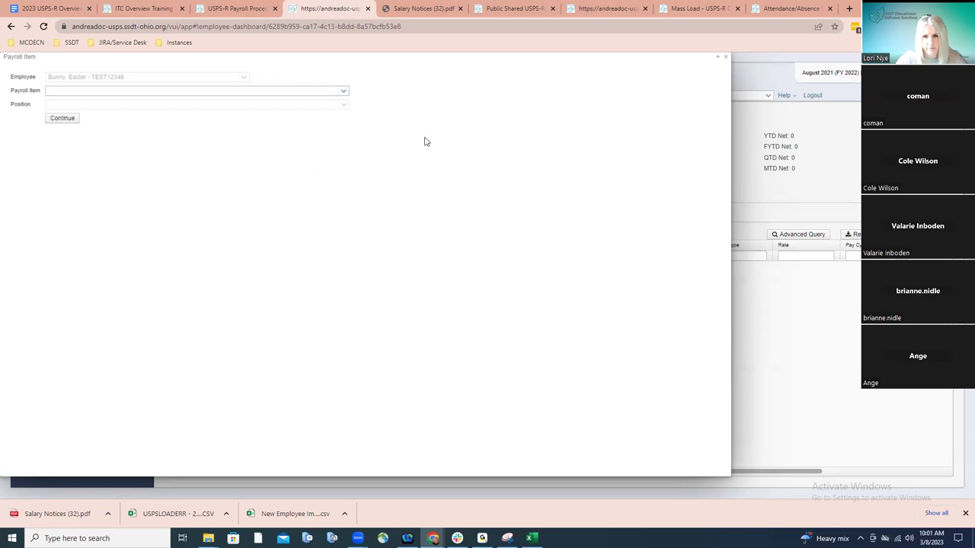
{"action": "left_click", "coordinate": [725, 60]}
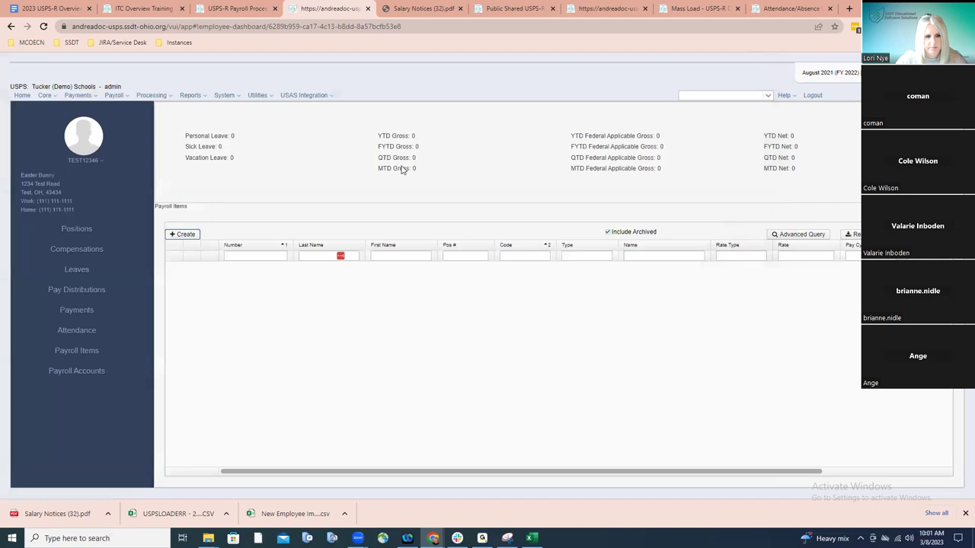
Create a new Payroll Accounts entry for the employee's Position Number 1
{"action": "left_click", "coordinate": [86, 375]}
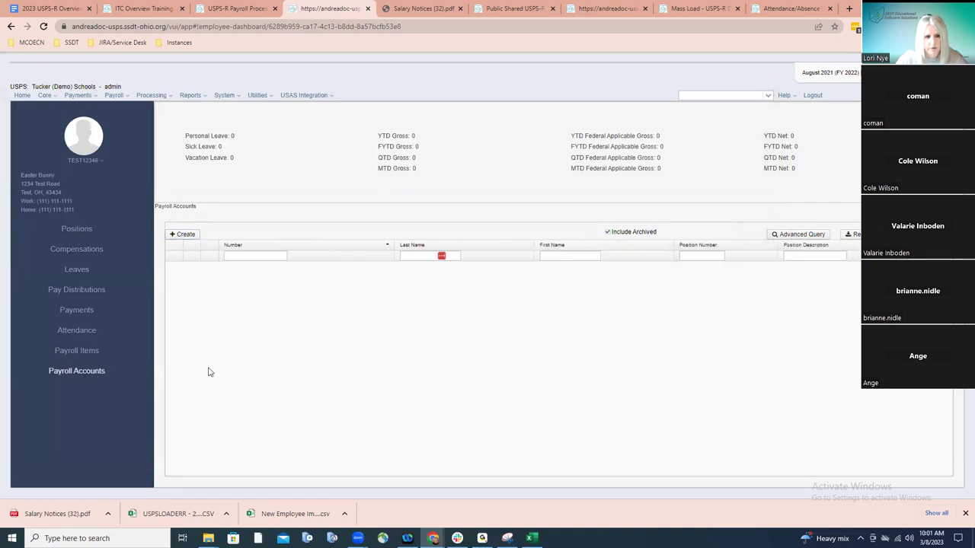
{"action": "left_click", "coordinate": [190, 235]}
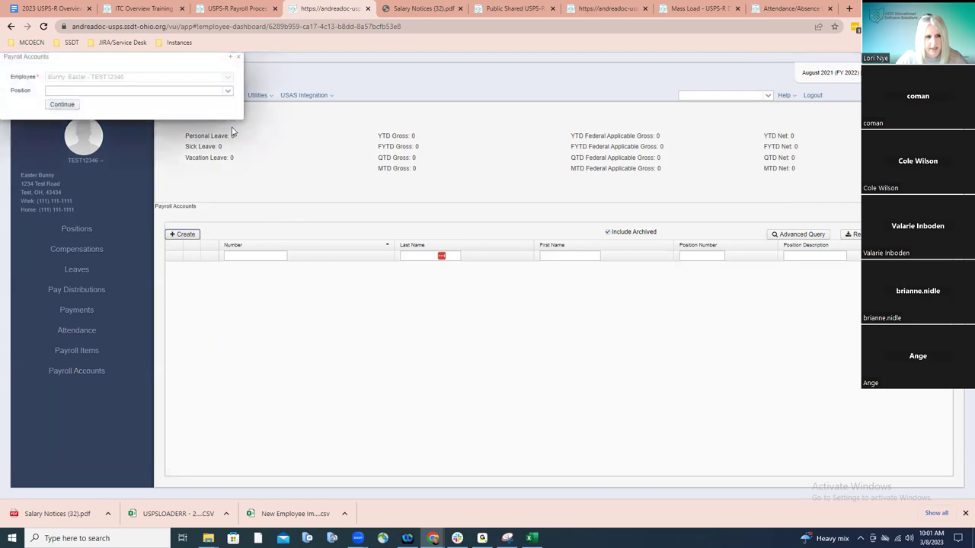
{"action": "left_click", "coordinate": [227, 90]}
{"action": "left_click", "coordinate": [126, 101]}
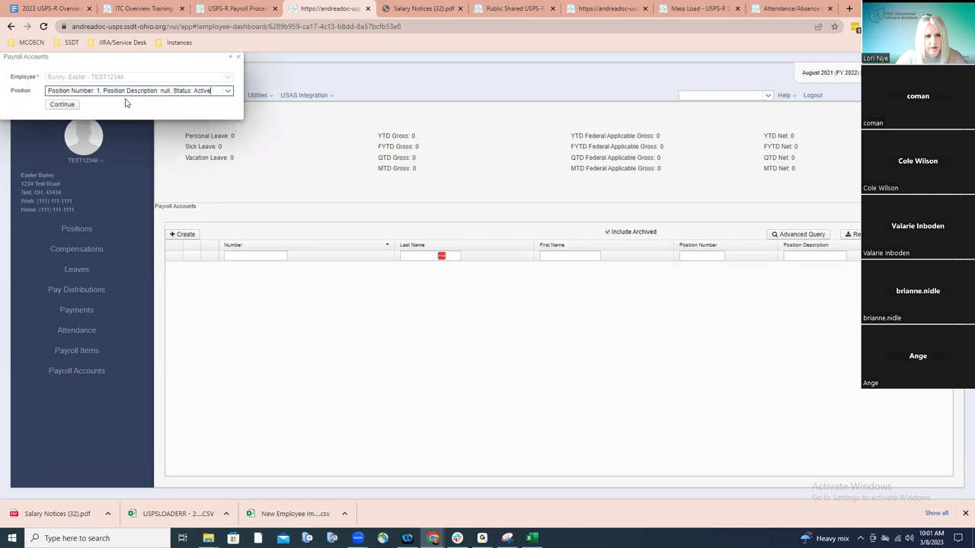
{"action": "left_click", "coordinate": [64, 105]}
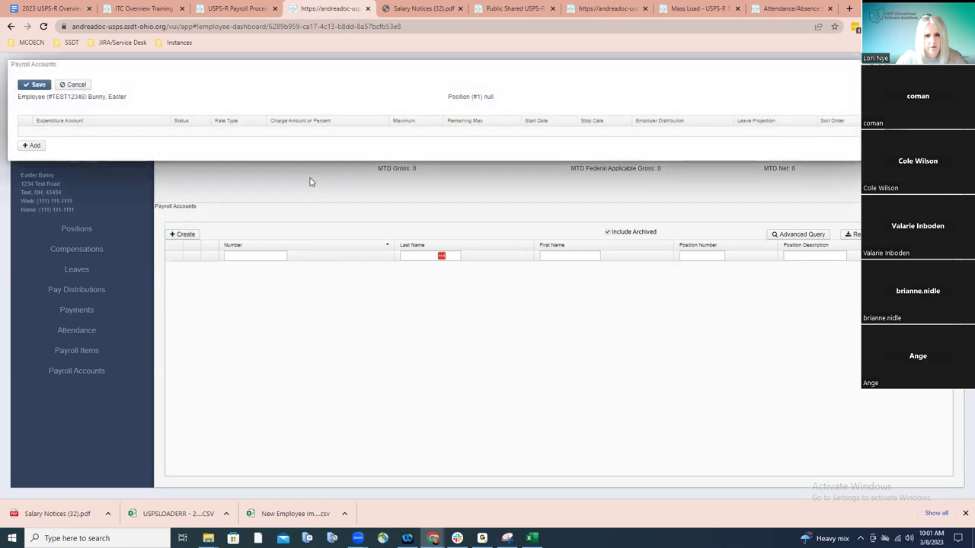
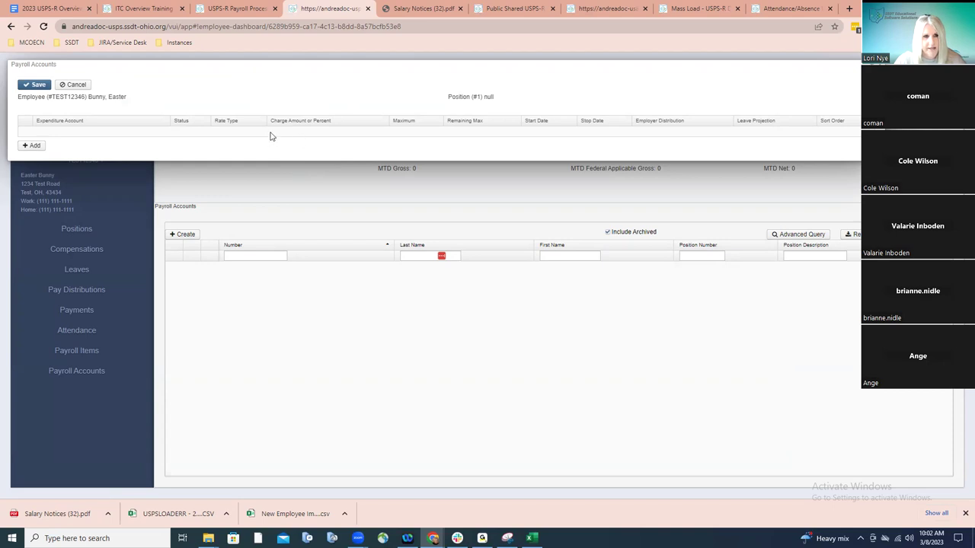
Add a payroll account line at Percent 100.00 and enter 001 as its expenditure account
{"action": "left_click", "coordinate": [34, 146]}
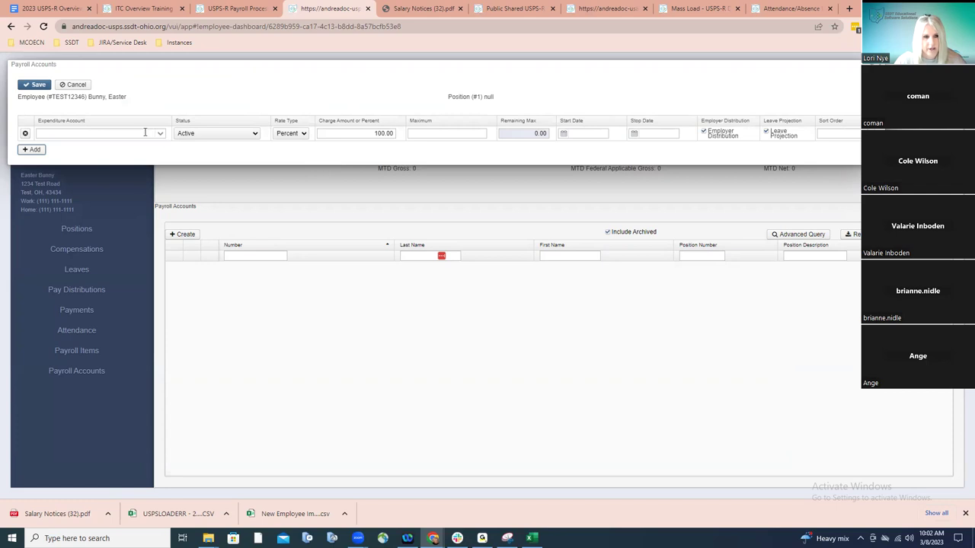
{"action": "left_click", "coordinate": [151, 133]}
{"action": "type", "text": "001"}
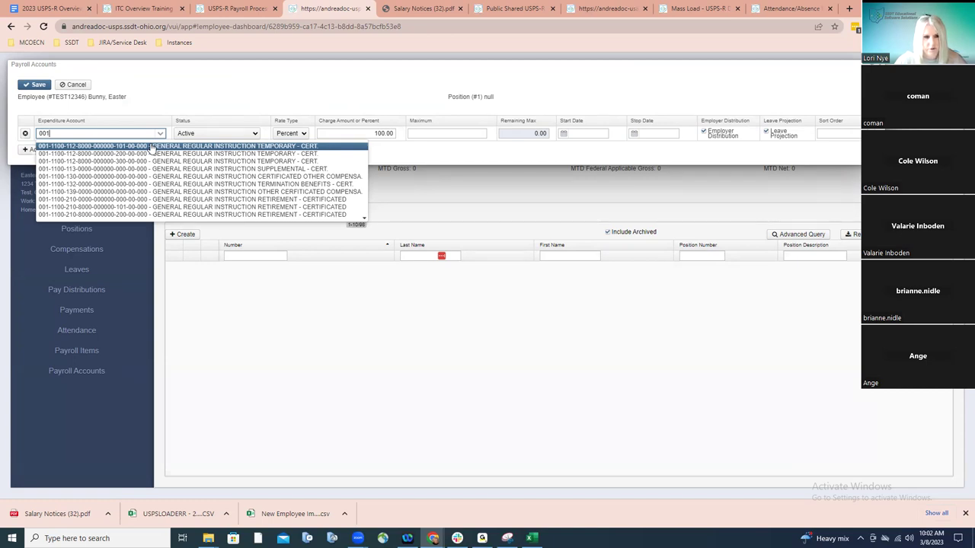
{"action": "left_click", "coordinate": [152, 146]}
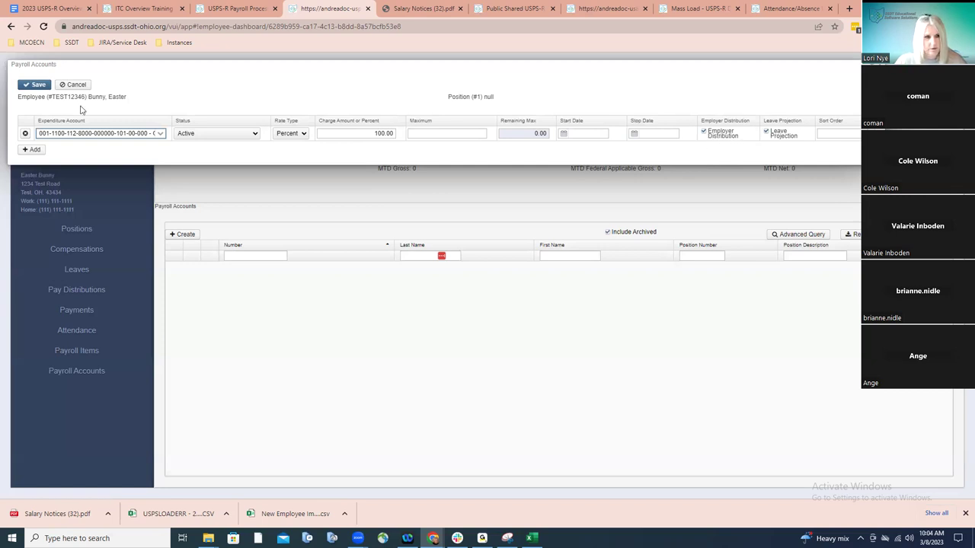
{"action": "left_click", "coordinate": [34, 85]}
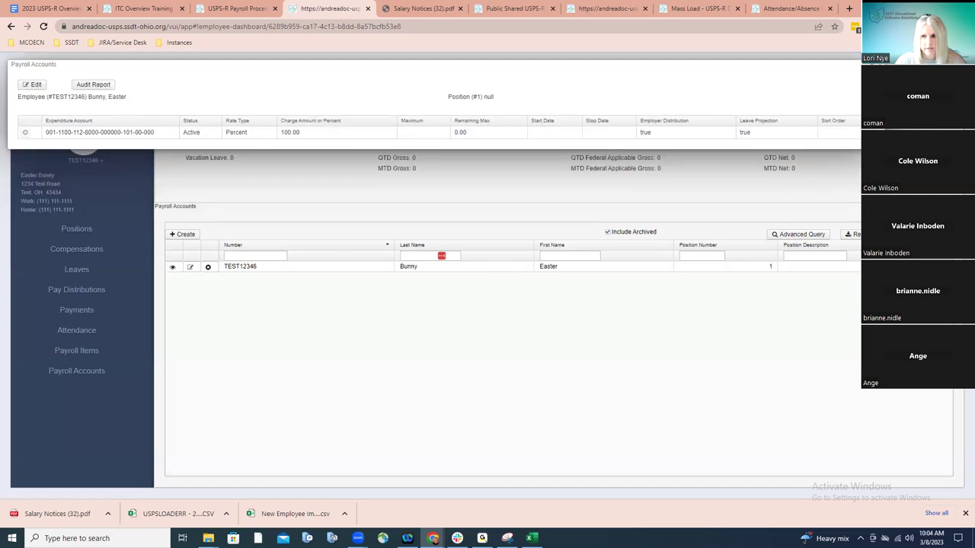
Close the Payroll Accounts panel and go to the Core Leaves list
{"action": "left_click", "coordinate": [846, 152]}
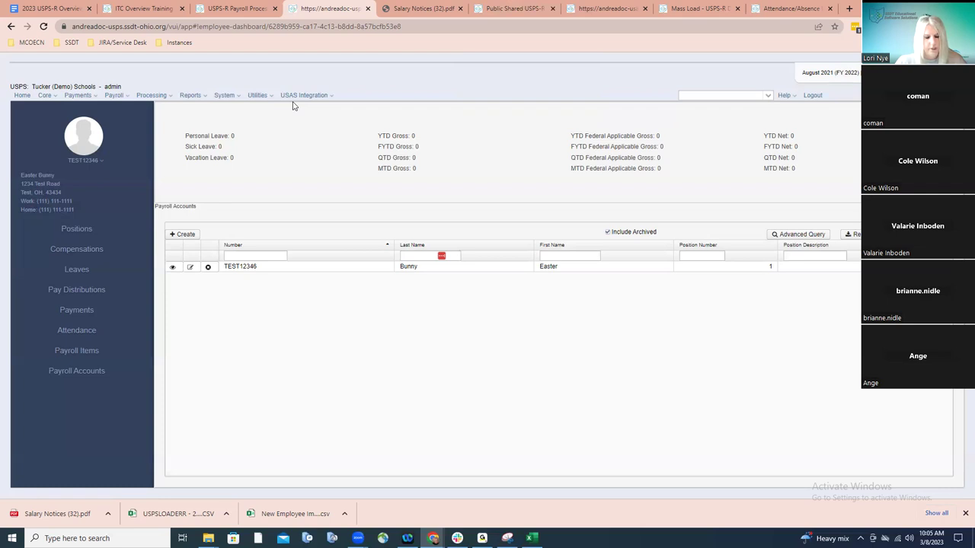
{"action": "left_click", "coordinate": [53, 99]}
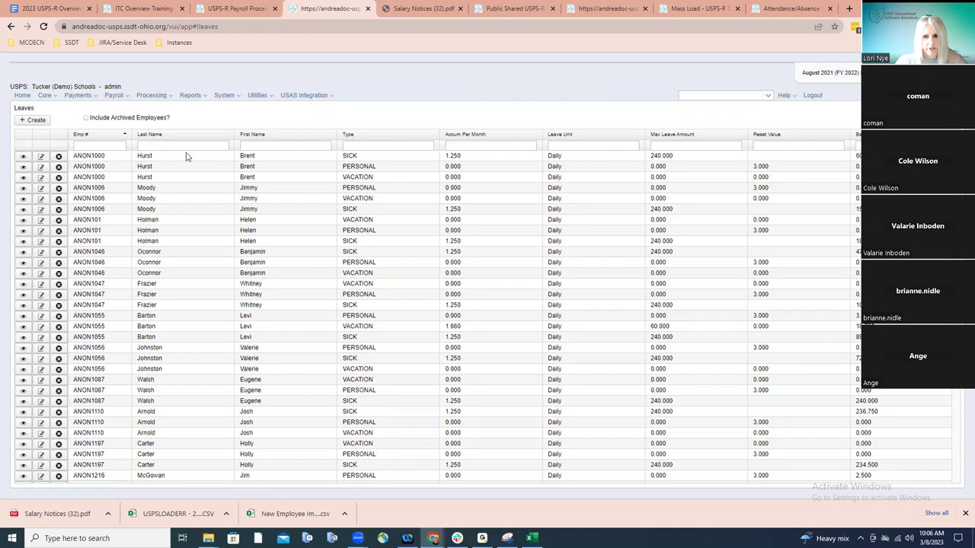
Generate Personal, Sick and Vacation leave records for the test employee found by last name
{"action": "left_click", "coordinate": [39, 122]}
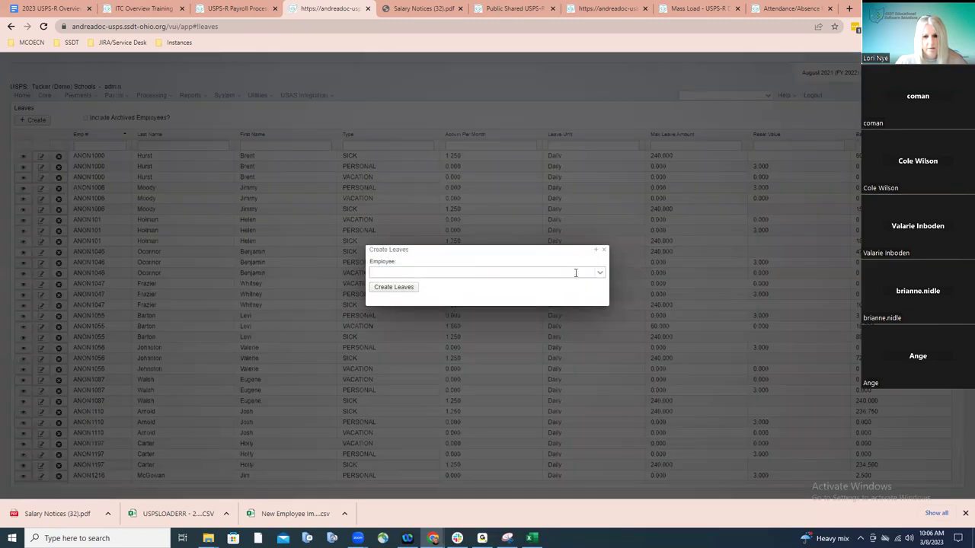
{"action": "left_click", "coordinate": [576, 272]}
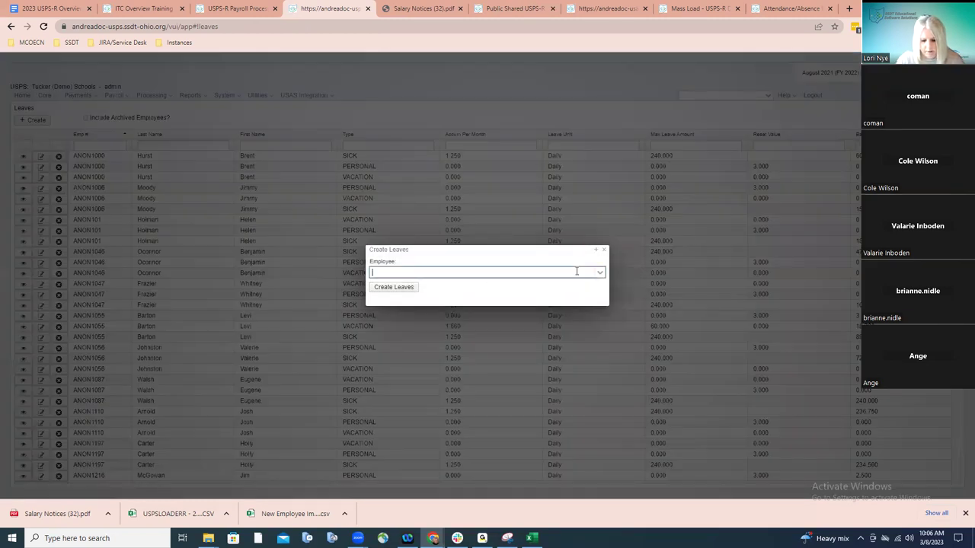
{"action": "type", "text": "bunny"}
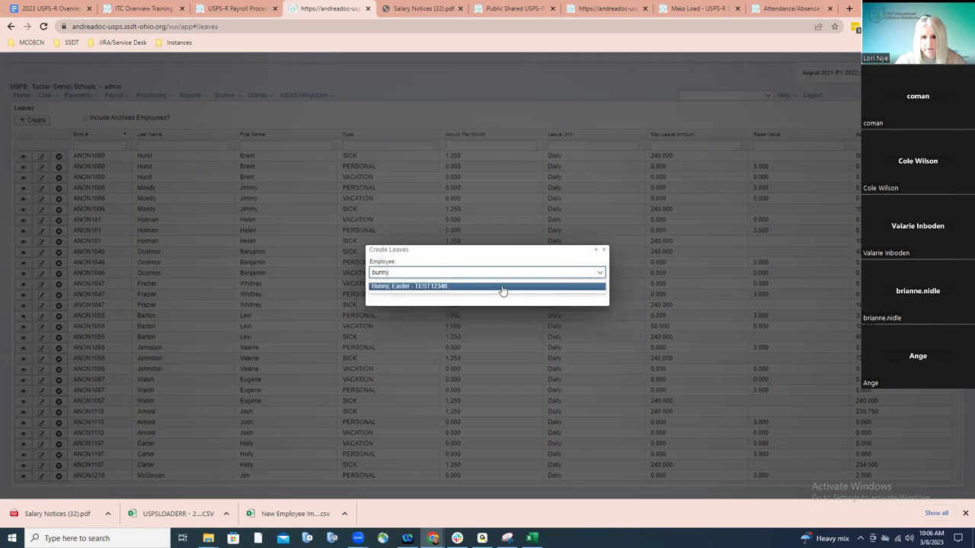
{"action": "left_click", "coordinate": [503, 287]}
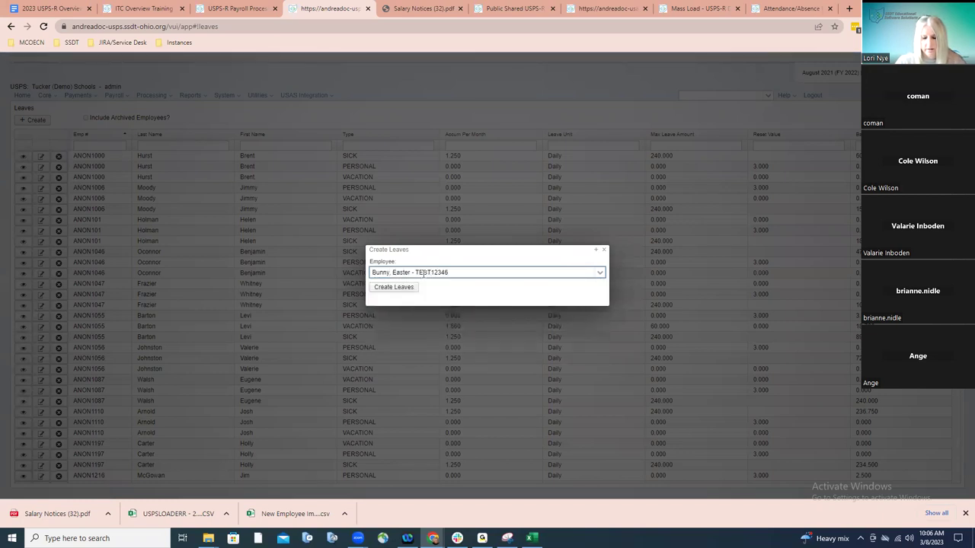
{"action": "left_click", "coordinate": [389, 289]}
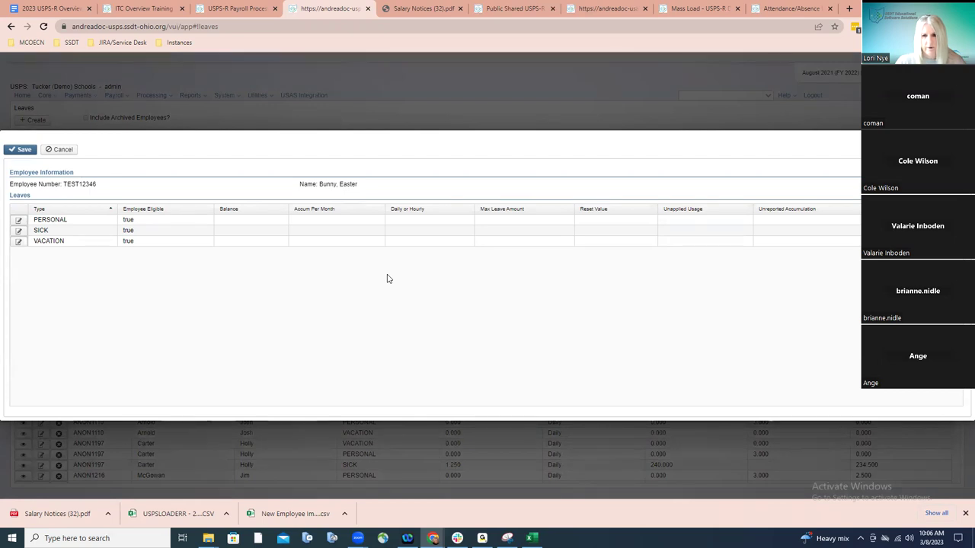
Set SICK leave to balance 15, 1.25 monthly accrual, 225 maximum, Daily, maximum advance 5
{"action": "double_click", "coordinate": [35, 232]}
{"action": "left_click", "coordinate": [329, 230]}
{"action": "left_click", "coordinate": [329, 230]}
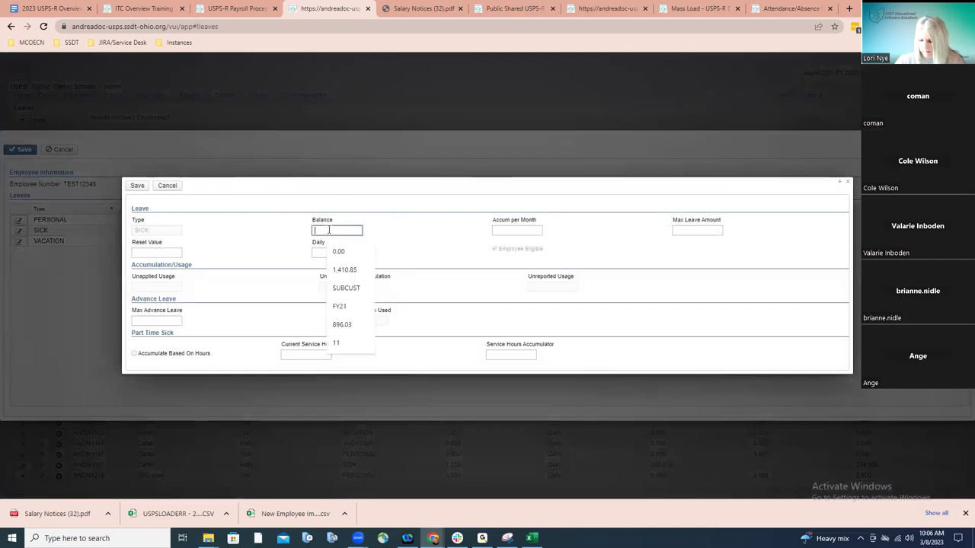
{"action": "type", "text": "15"}
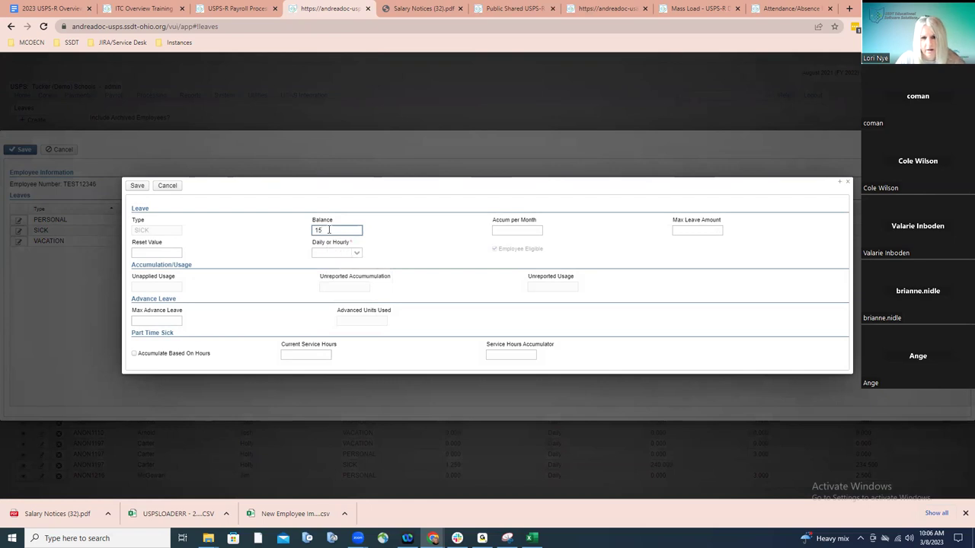
{"action": "left_click", "coordinate": [502, 230]}
{"action": "type", "text": "1.25"}
{"action": "left_click", "coordinate": [678, 229]}
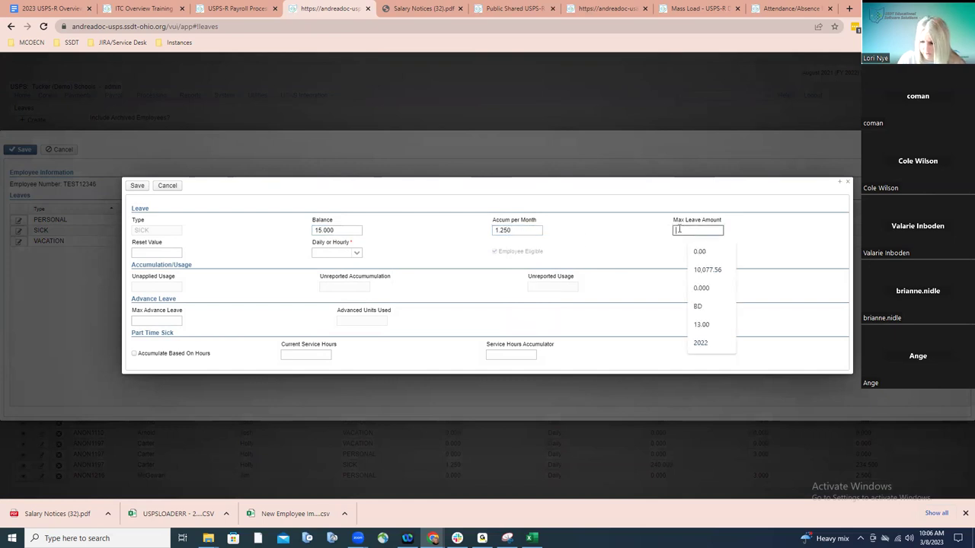
{"action": "type", "text": "225"}
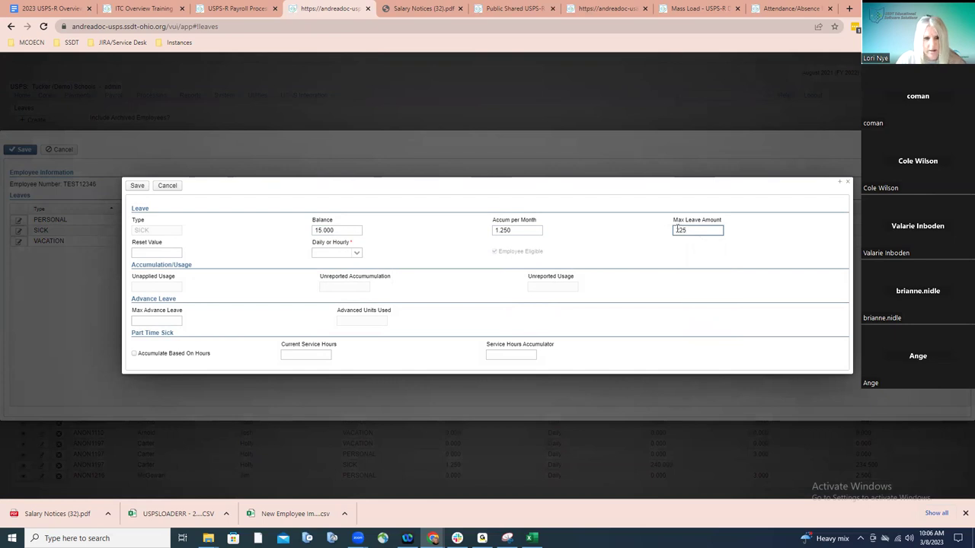
{"action": "left_click", "coordinate": [355, 252]}
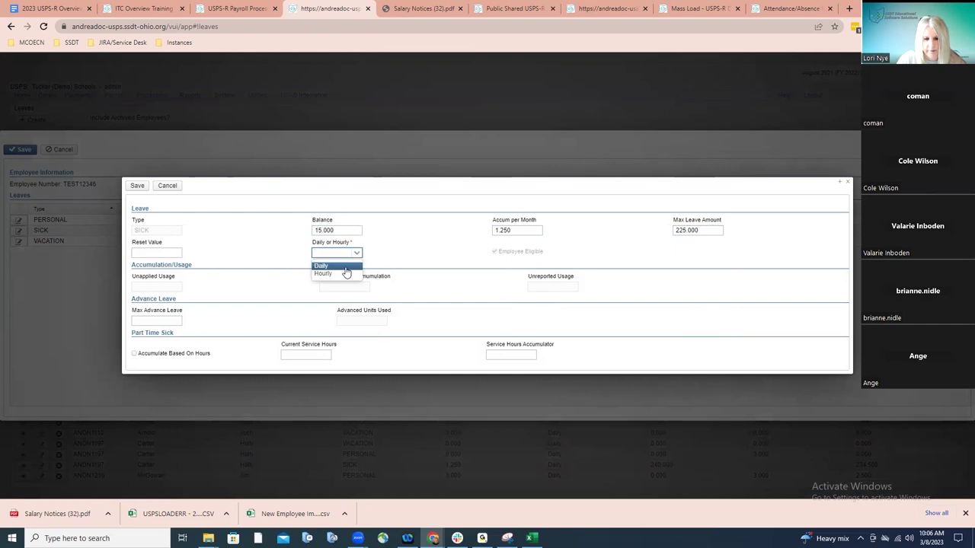
{"action": "left_click", "coordinate": [345, 268]}
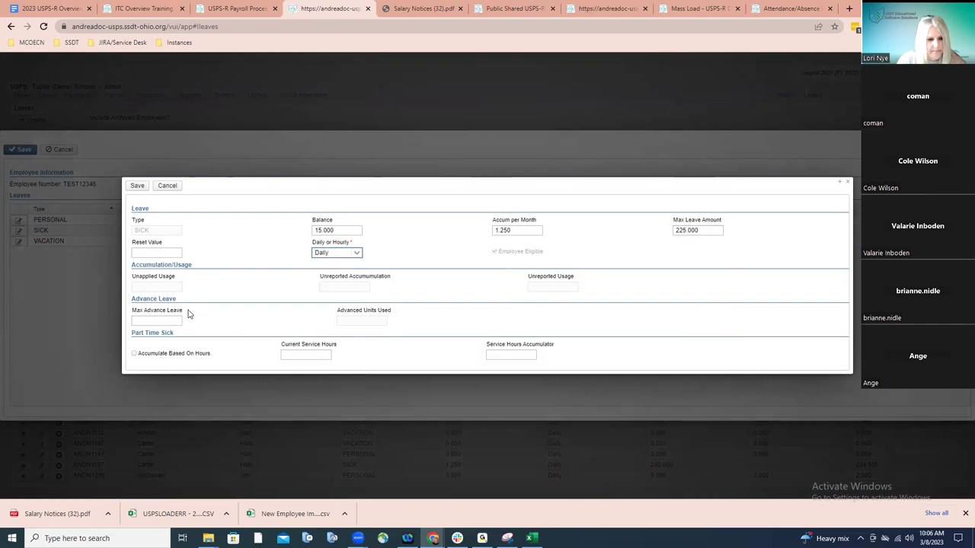
{"action": "left_click", "coordinate": [166, 320]}
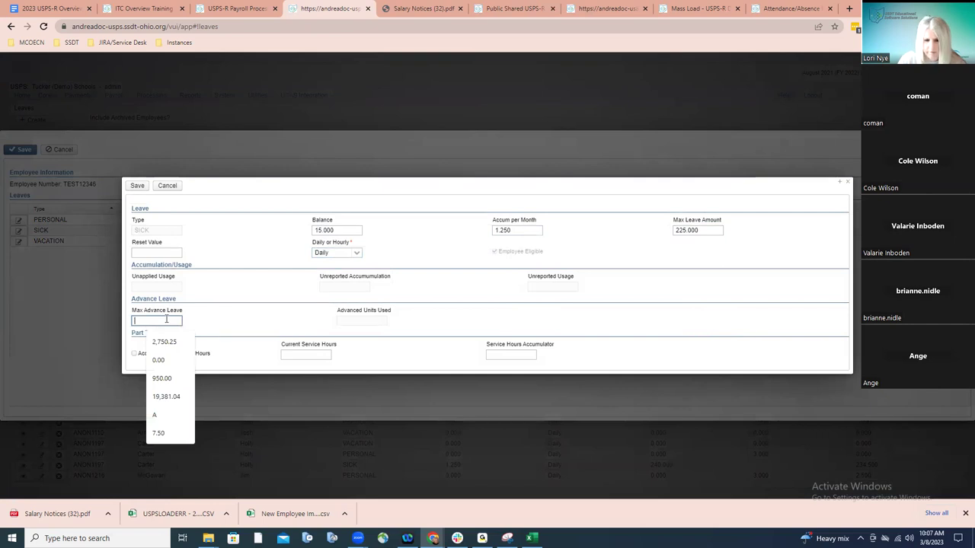
{"action": "type", "text": "5"}
{"action": "left_click", "coordinate": [137, 185]}
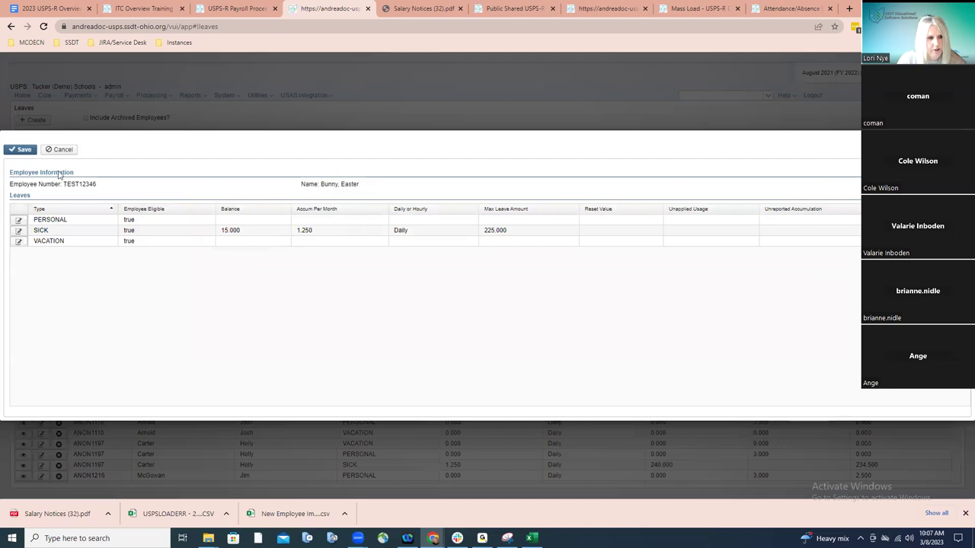
Save the leave record, then set PERSONAL leave to balance 3, reset 3, Daily
{"action": "left_click", "coordinate": [24, 152]}
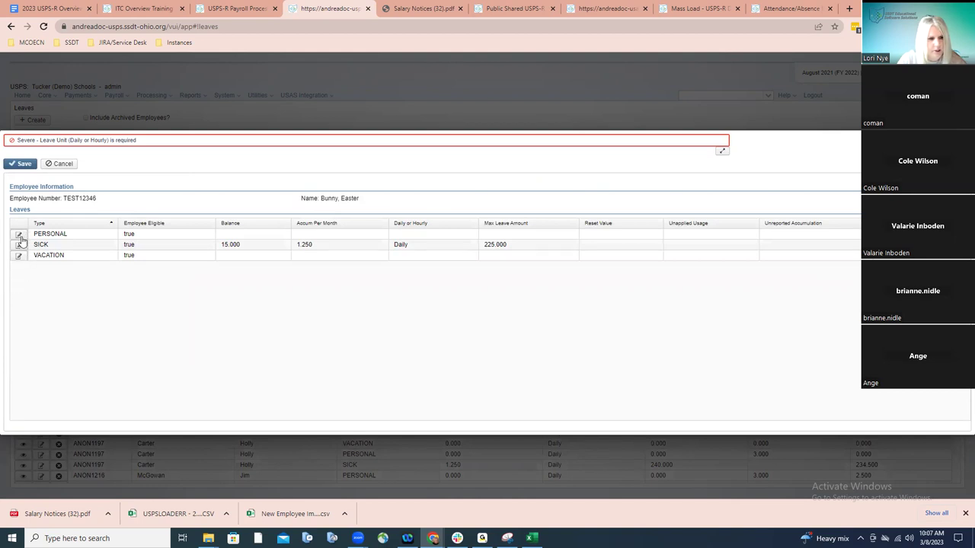
{"action": "left_click", "coordinate": [19, 235]}
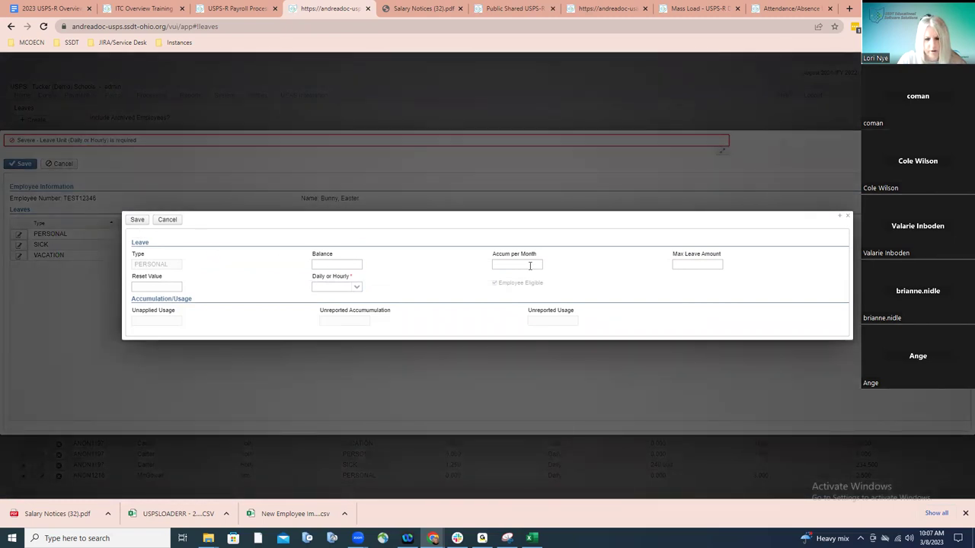
{"action": "left_click", "coordinate": [335, 264]}
{"action": "type", "text": "3"}
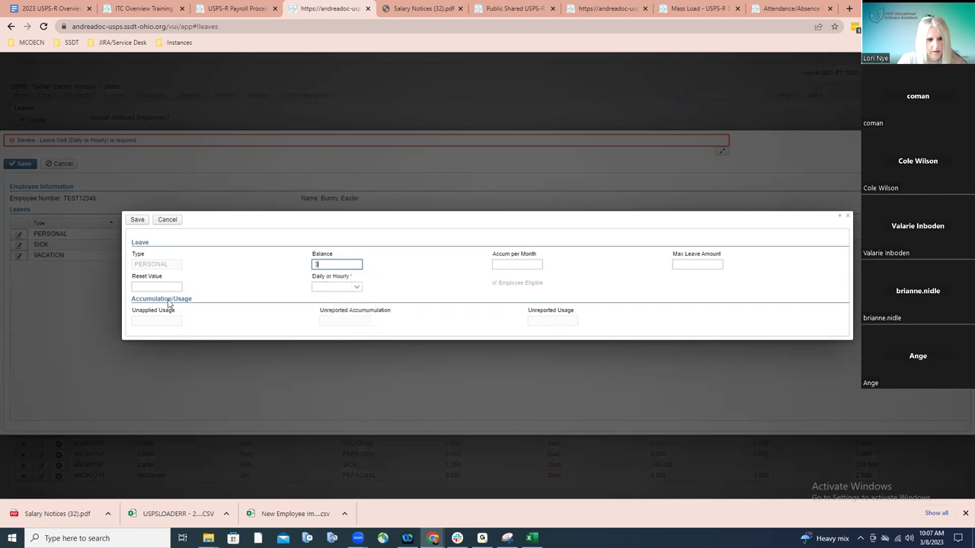
{"action": "left_click", "coordinate": [150, 285]}
{"action": "type", "text": "3"}
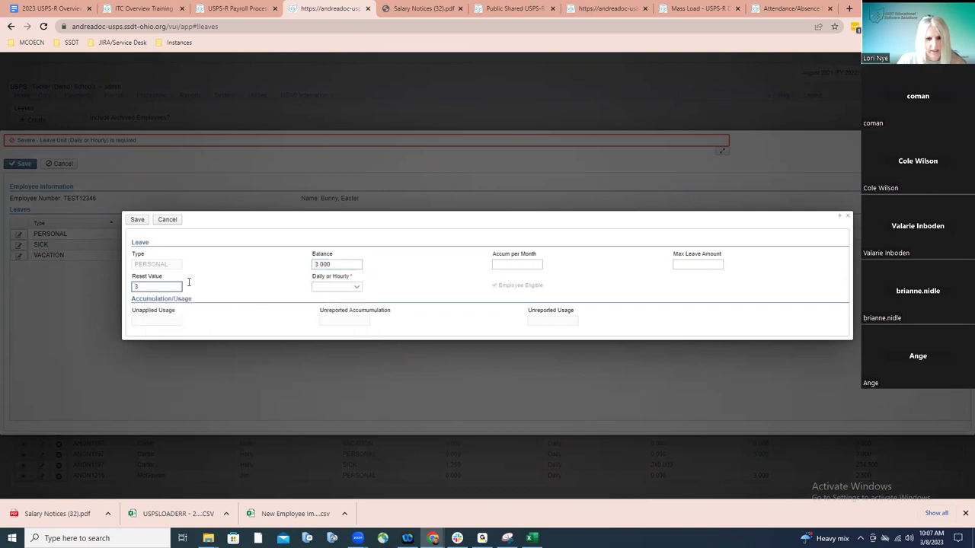
{"action": "left_click", "coordinate": [354, 286]}
{"action": "left_click", "coordinate": [342, 303]}
{"action": "left_click", "coordinate": [137, 220]}
Set VACATION leave to 1.5 monthly accrual, 225 maximum, Daily, and save the leave record
{"action": "left_click", "coordinate": [18, 257]}
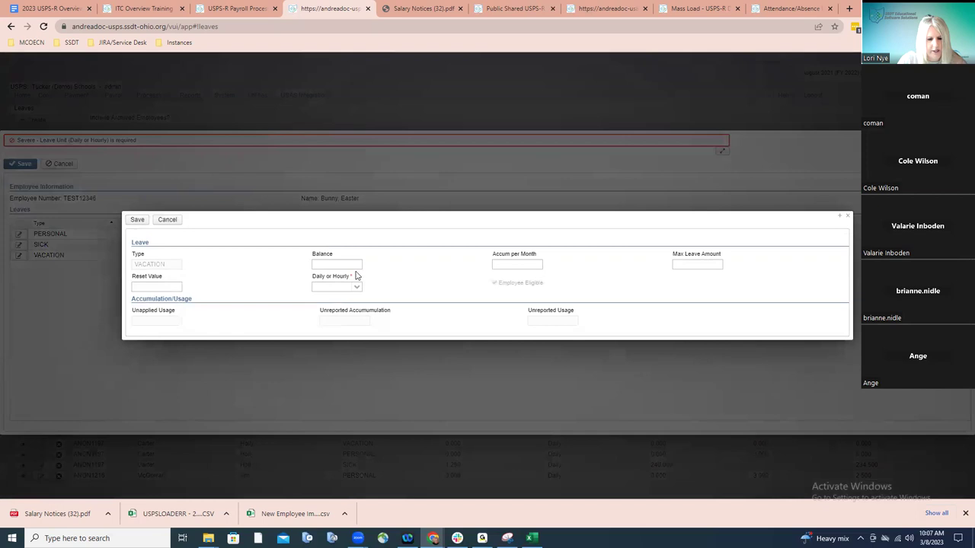
{"action": "left_click", "coordinate": [533, 267]}
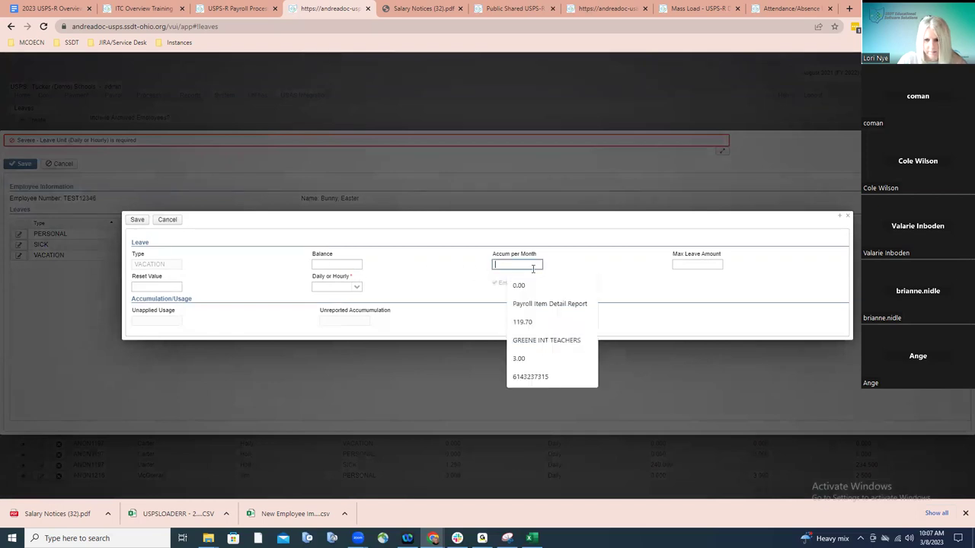
{"action": "type", "text": "1"}
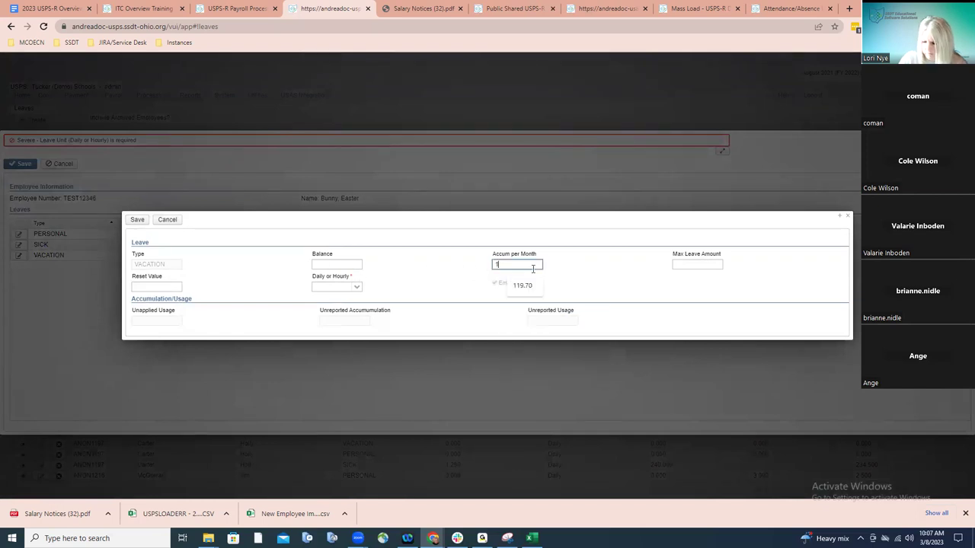
{"action": "key", "text": "Escape"}
{"action": "type", "text": ".5"}
{"action": "left_click", "coordinate": [689, 264]}
{"action": "type", "text": "225"}
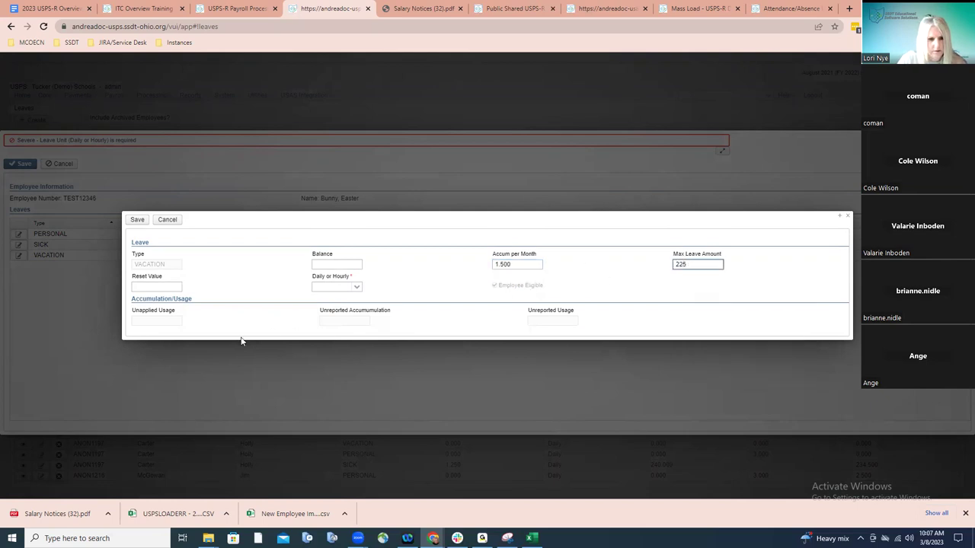
{"action": "left_click", "coordinate": [358, 287]}
{"action": "left_click", "coordinate": [343, 300]}
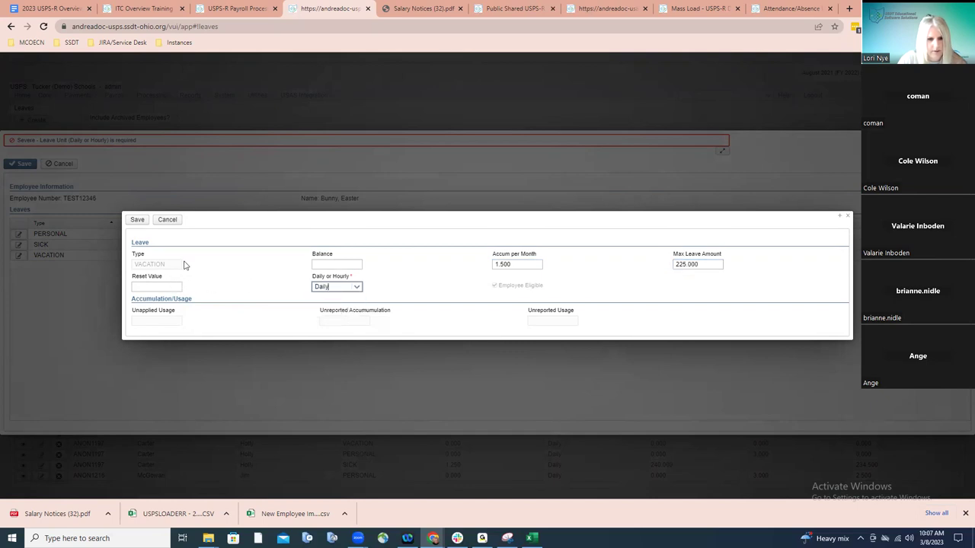
{"action": "left_click", "coordinate": [134, 219]}
{"action": "left_click", "coordinate": [23, 163]}
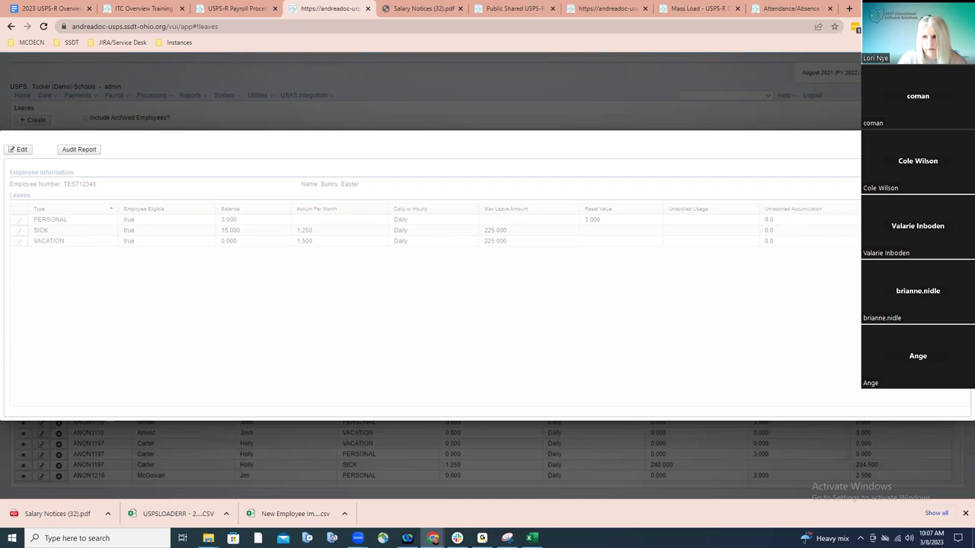
Check the test employee's leave balances on their dashboard, then open Core > Pay Distributions - New
{"action": "key", "text": "Escape"}
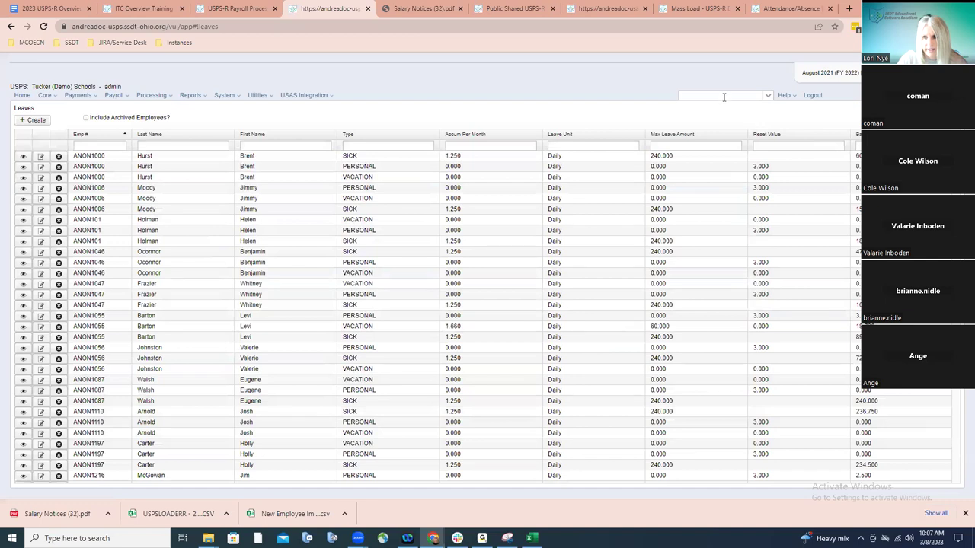
{"action": "left_click", "coordinate": [728, 100]}
{"action": "type", "text": "bu"}
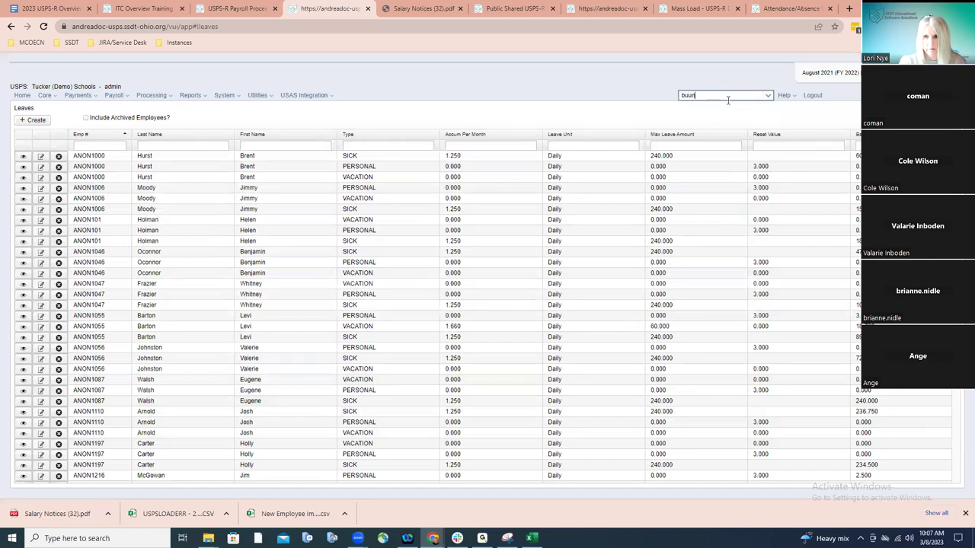
{"action": "type", "text": "n"}
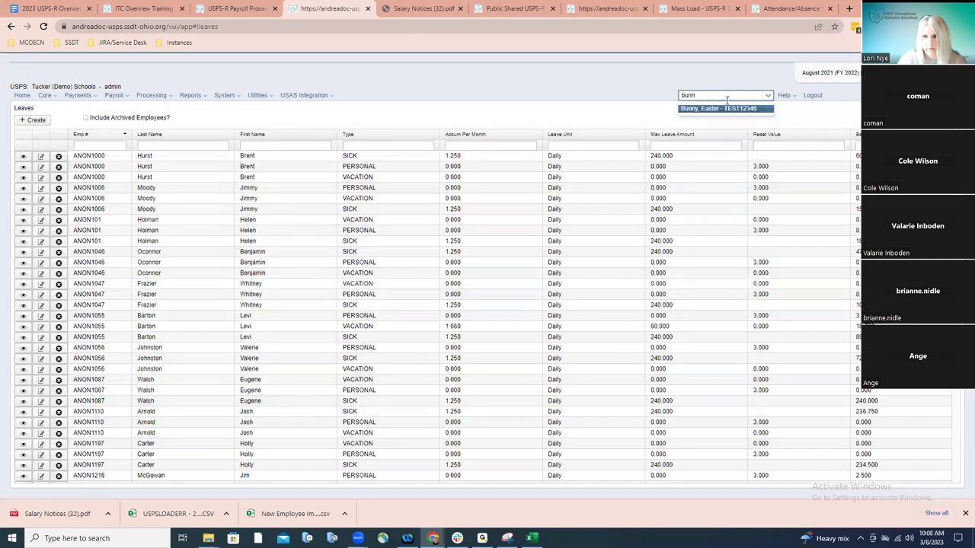
{"action": "left_click", "coordinate": [720, 109]}
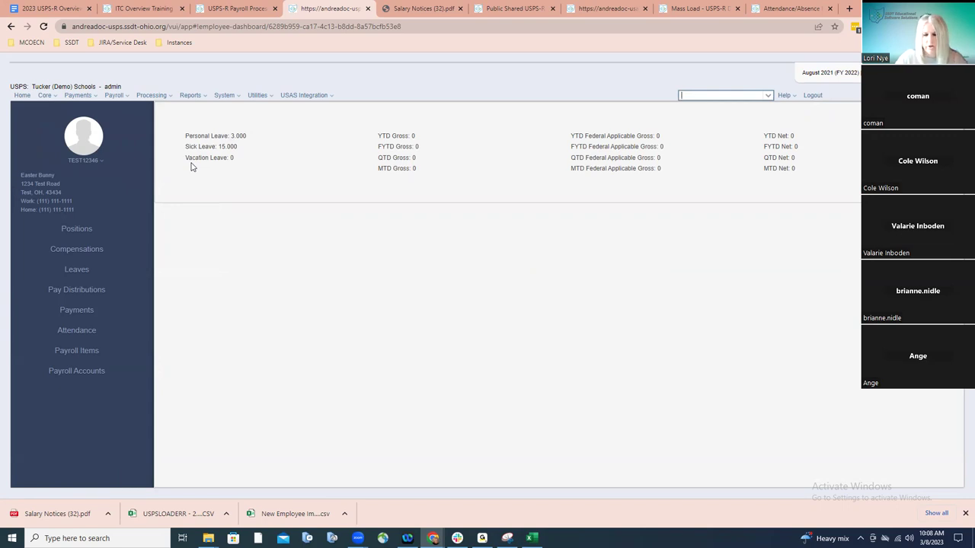
{"action": "left_click", "coordinate": [44, 95]}
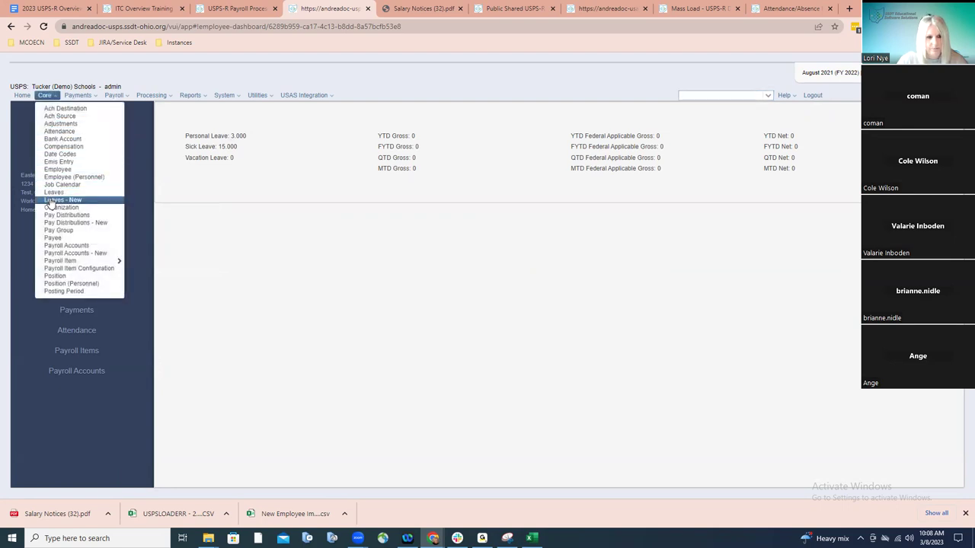
{"action": "left_click", "coordinate": [76, 223]}
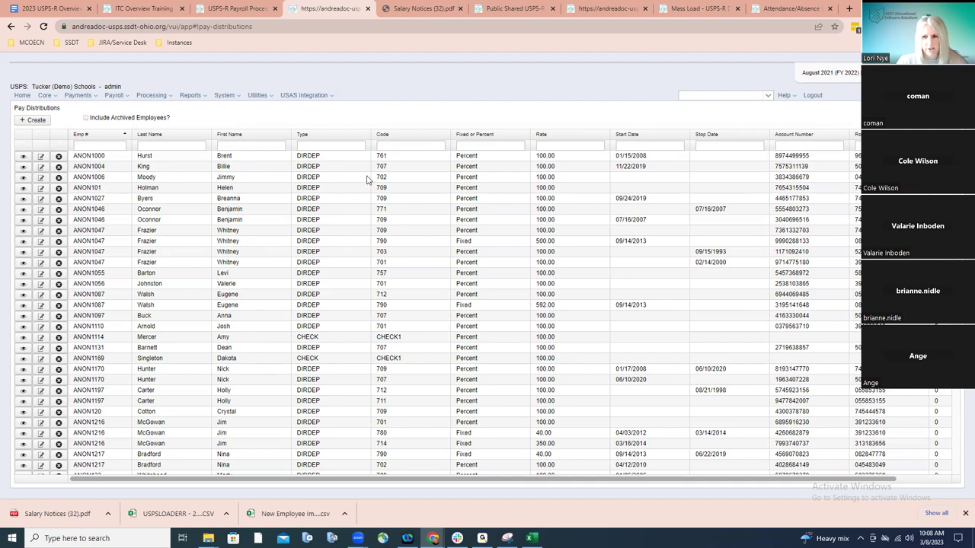
{"action": "left_click", "coordinate": [180, 146]}
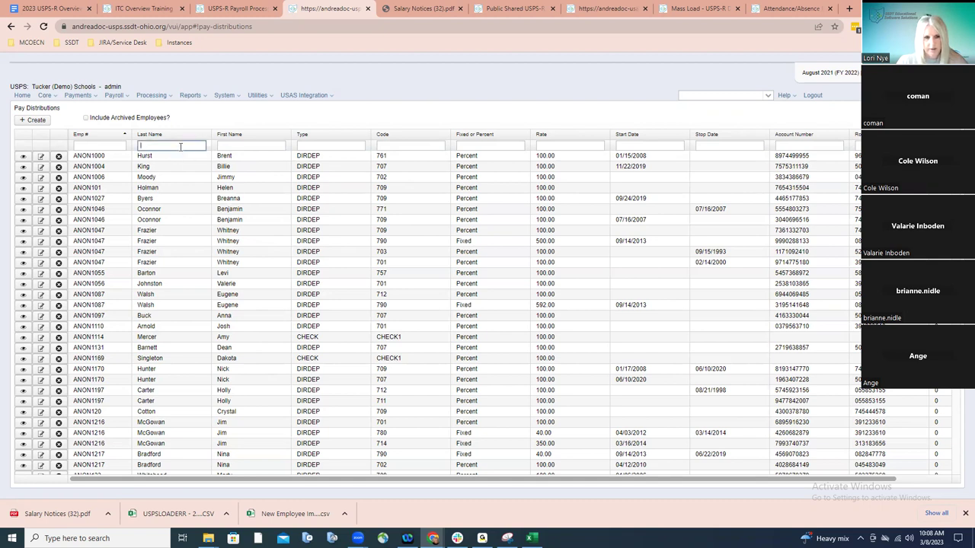
{"action": "type", "text": "bunny"}
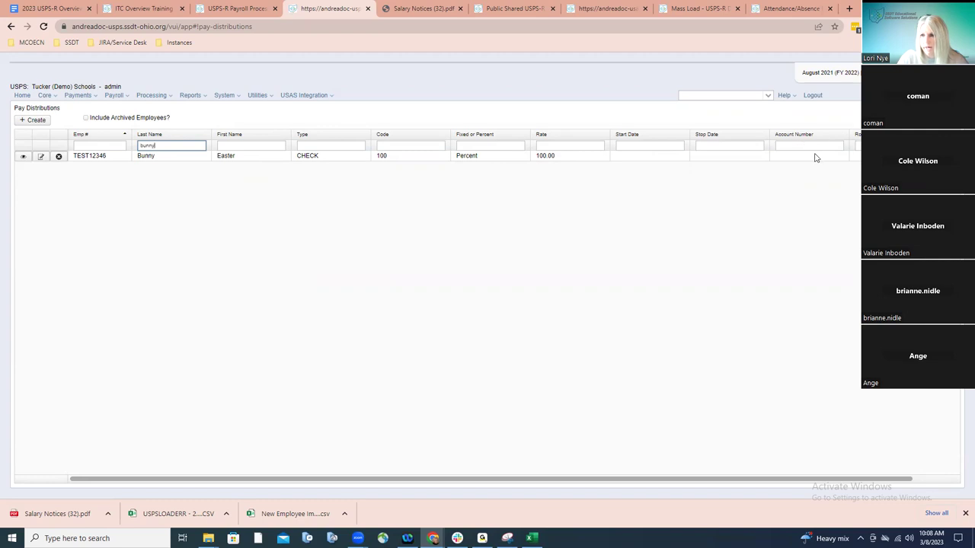
{"action": "key", "text": "BackSpace"}
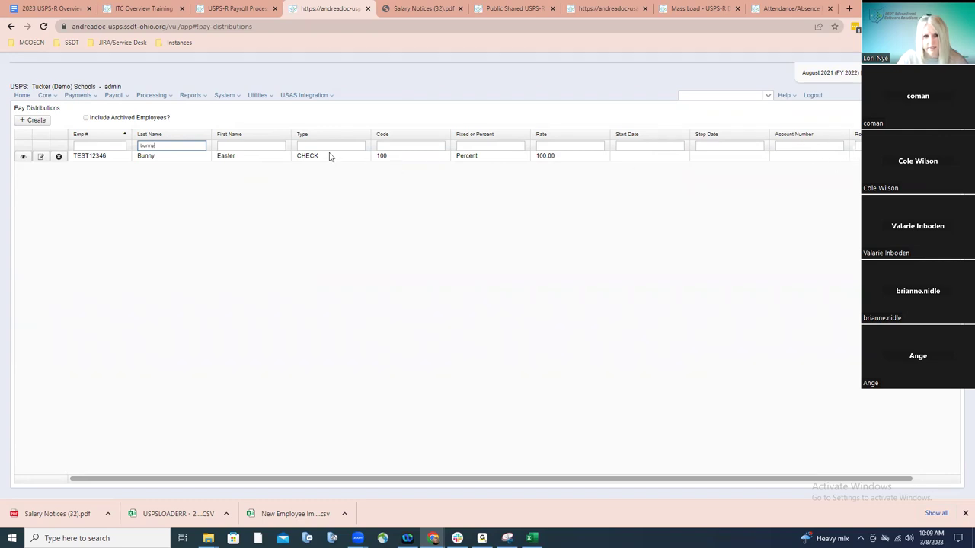
{"action": "key", "text": "BackSpace"}
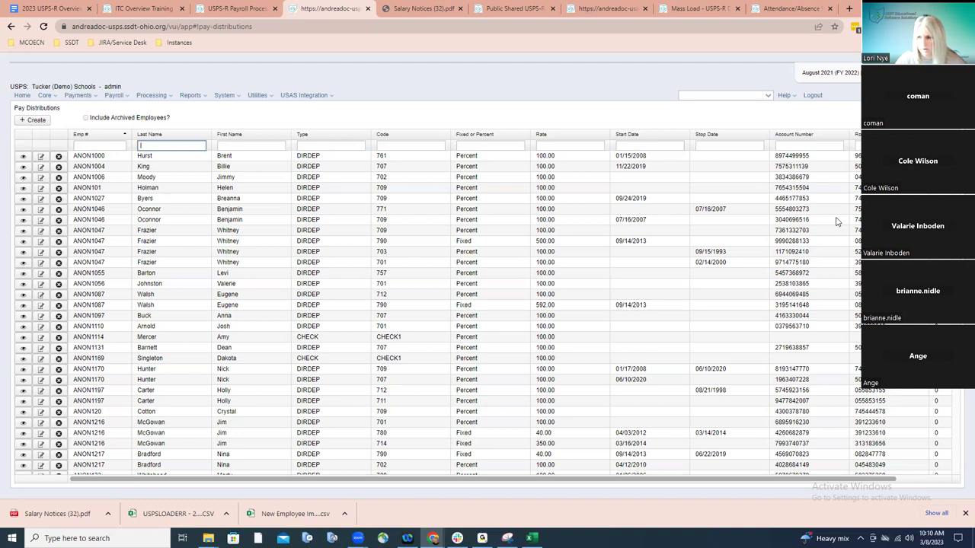
In Payroll Accounts - New, filter by the test employee's last name, clear it, sort by Pos #
{"action": "left_click", "coordinate": [47, 96]}
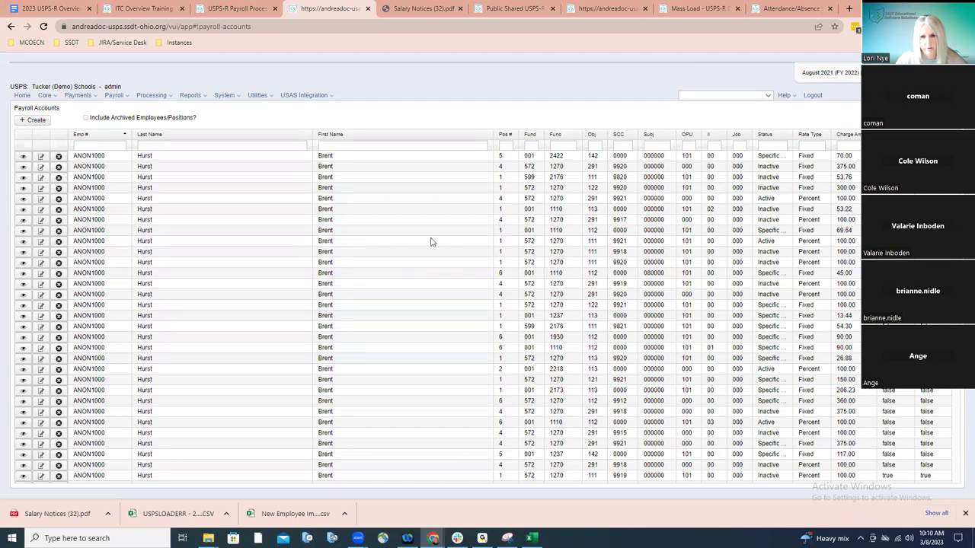
{"action": "left_click", "coordinate": [232, 147]}
{"action": "type", "text": "bunny"}
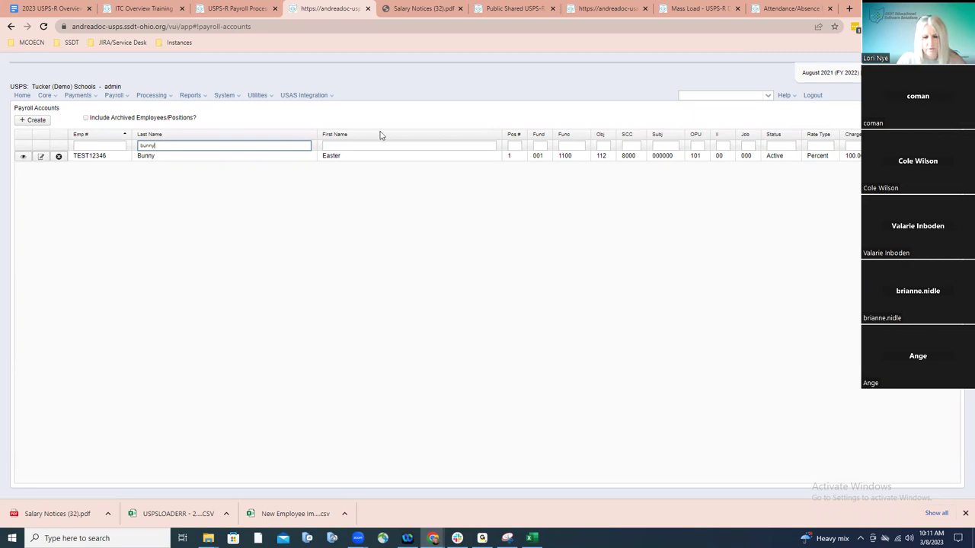
{"action": "key", "text": "BackSpace"}
{"action": "key", "text": "BackSpace"}
{"action": "key", "text": "BackSpace"}
{"action": "key", "text": "BackSpace"}
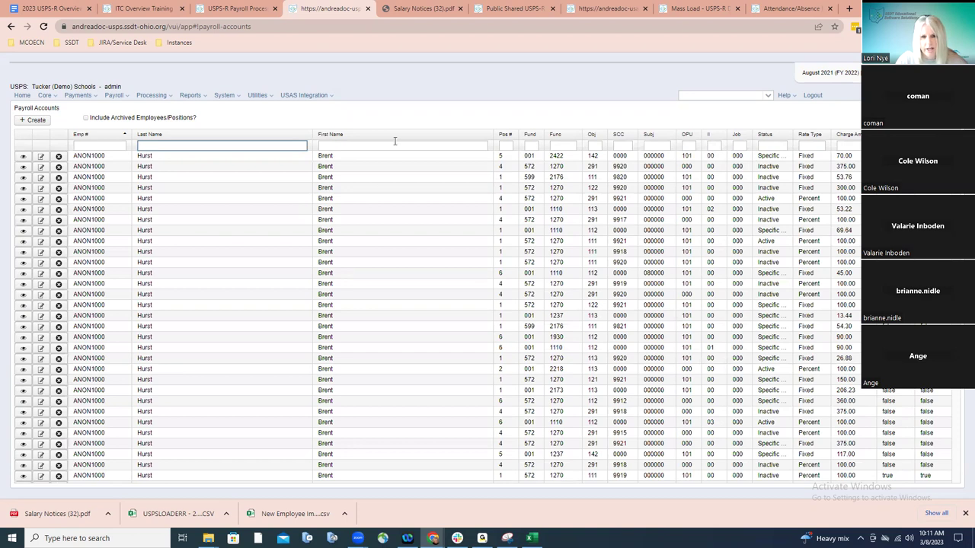
{"action": "double_click", "coordinate": [504, 135]}
{"action": "left_click", "coordinate": [505, 135]}
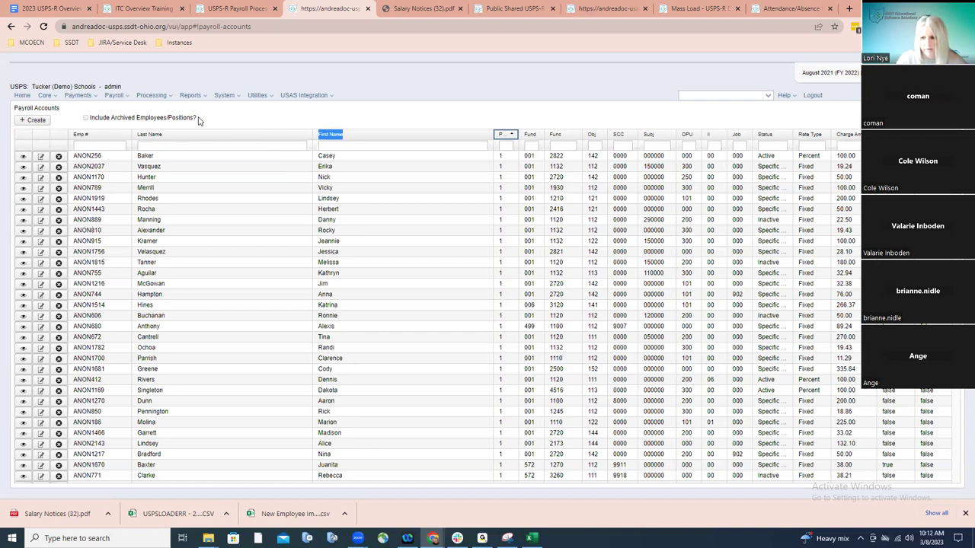
Switch to the USPS-R Payroll Processing Checklist wiki tab at the attendance/absence step
{"action": "left_click", "coordinate": [221, 9]}
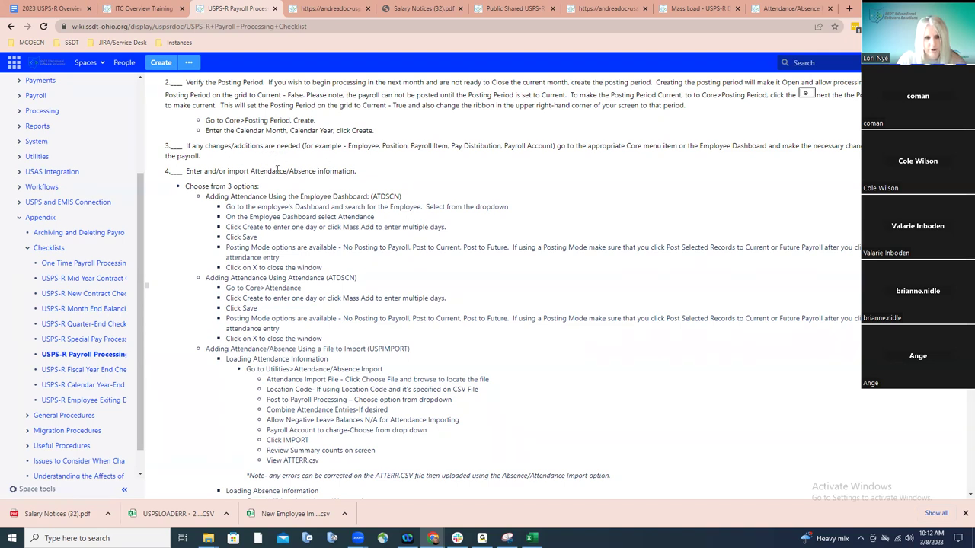
{"action": "scroll", "coordinate": [276, 170], "scroll_direction": "down", "scroll_amount": 2}
{"action": "scroll", "coordinate": [275, 171], "scroll_direction": "down", "scroll_amount": 3}
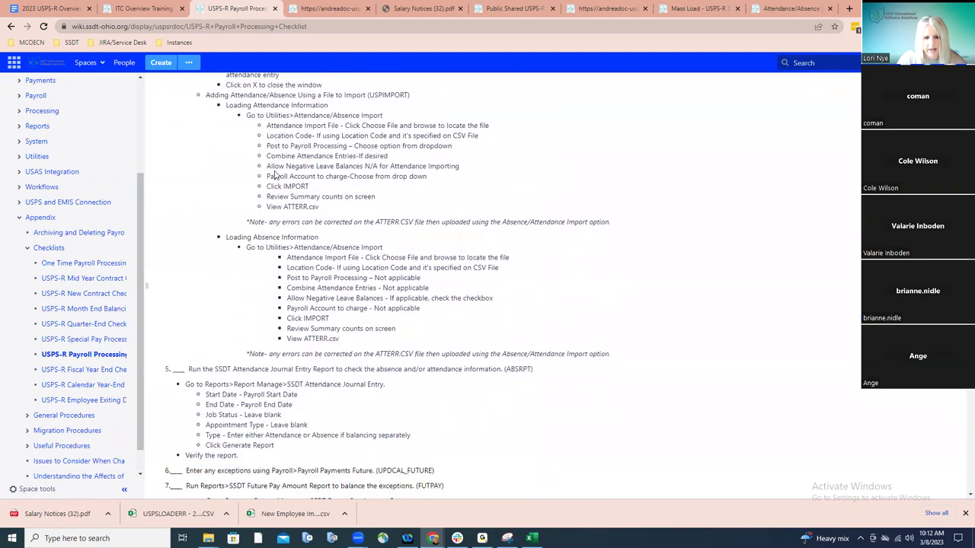
{"action": "scroll", "coordinate": [276, 175], "scroll_direction": "up", "scroll_amount": 5}
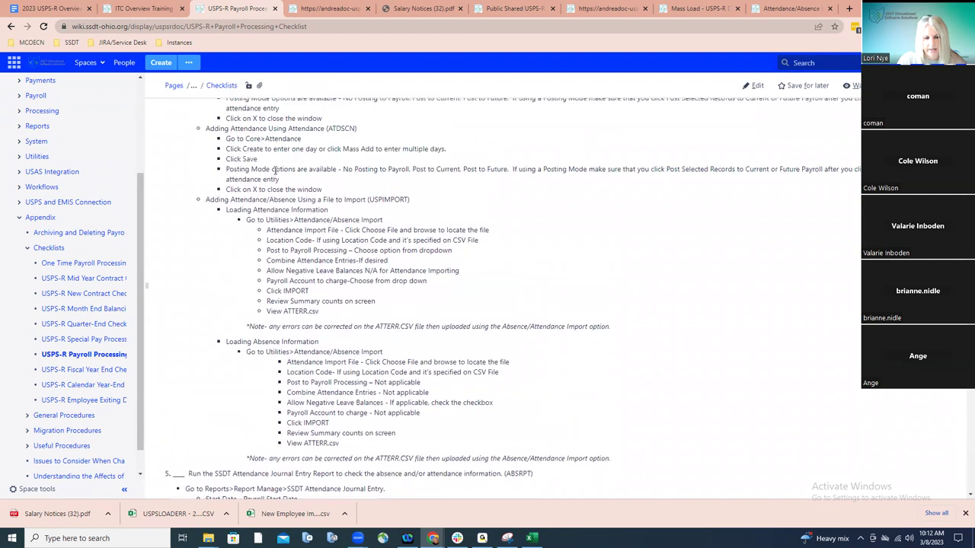
{"action": "scroll", "coordinate": [275, 170], "scroll_direction": "down", "scroll_amount": 1}
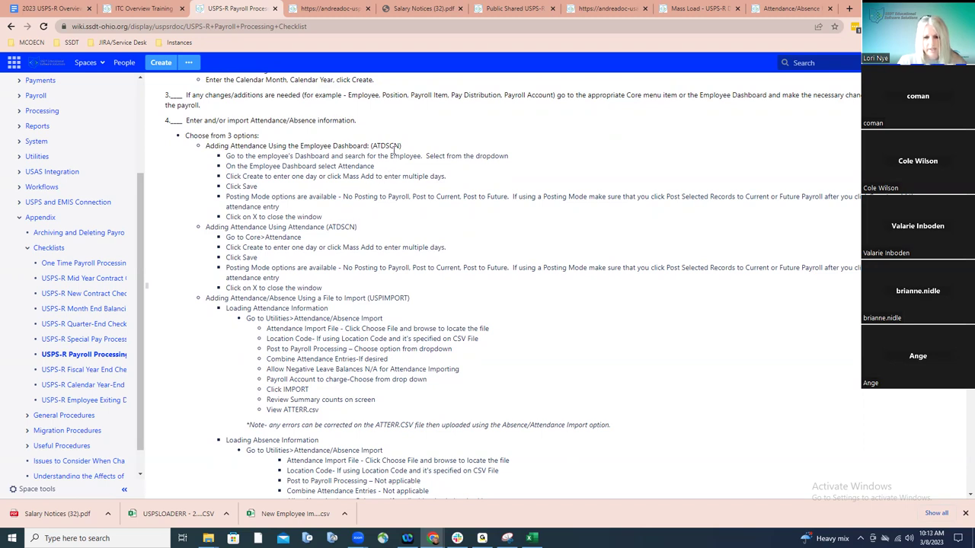
{"action": "scroll", "coordinate": [393, 150], "scroll_direction": "up", "scroll_amount": 1}
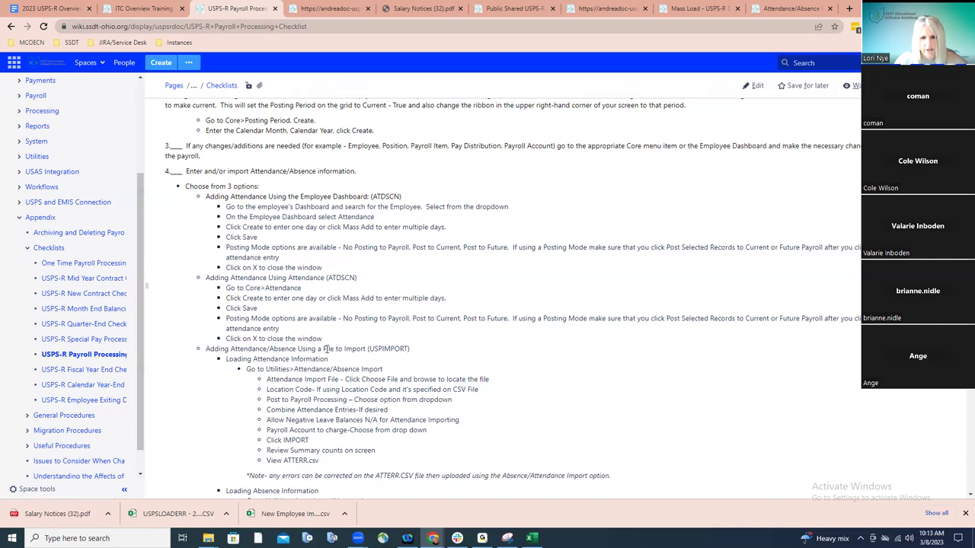
{"action": "scroll", "coordinate": [326, 349], "scroll_direction": "down", "scroll_amount": 1}
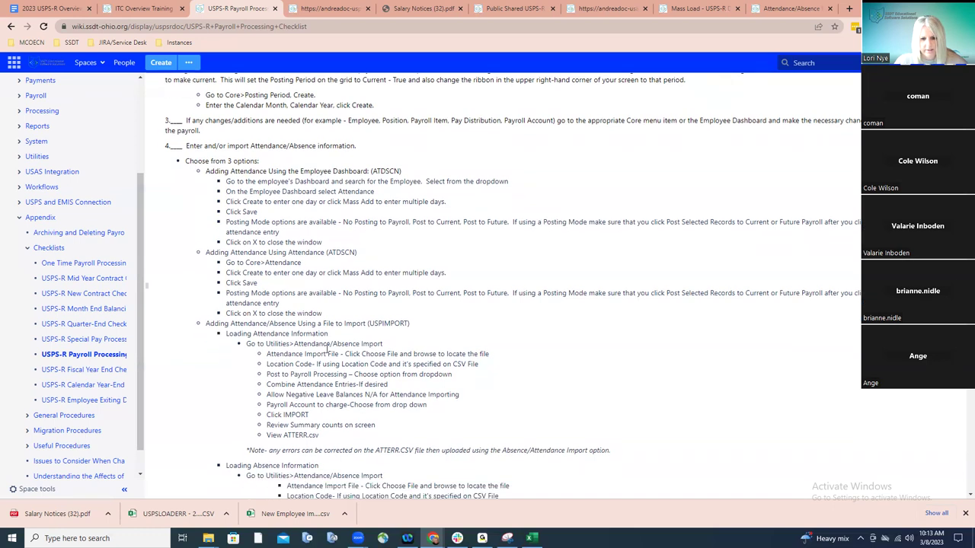
{"action": "scroll", "coordinate": [326, 348], "scroll_direction": "down", "scroll_amount": 3}
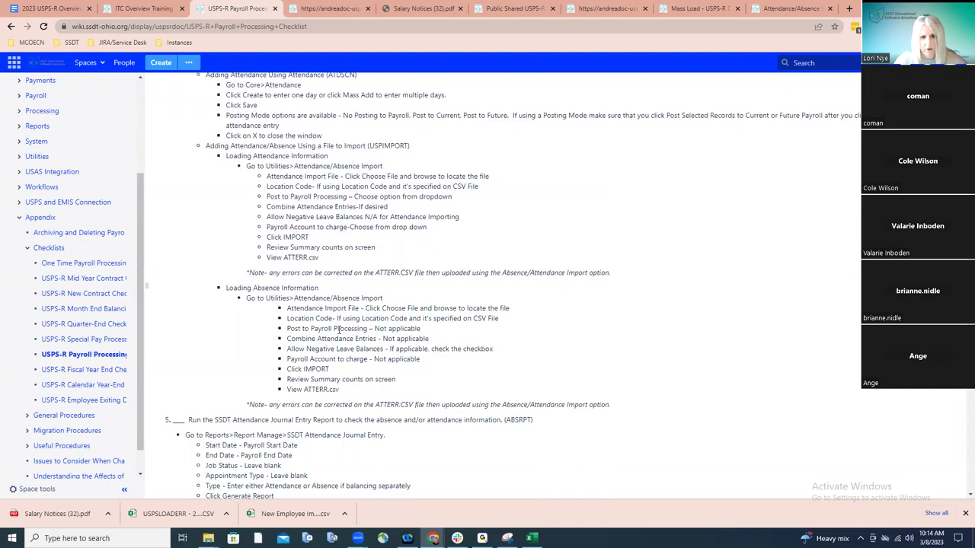
{"action": "scroll", "coordinate": [339, 329], "scroll_direction": "up", "scroll_amount": 3}
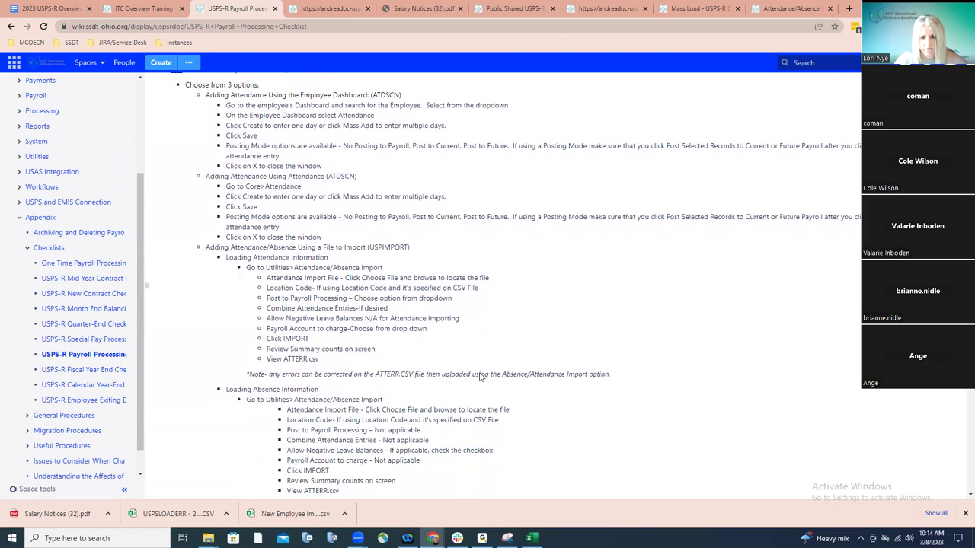
{"action": "scroll", "coordinate": [480, 377], "scroll_direction": "down", "scroll_amount": 2}
{"action": "scroll", "coordinate": [480, 377], "scroll_direction": "down", "scroll_amount": 1}
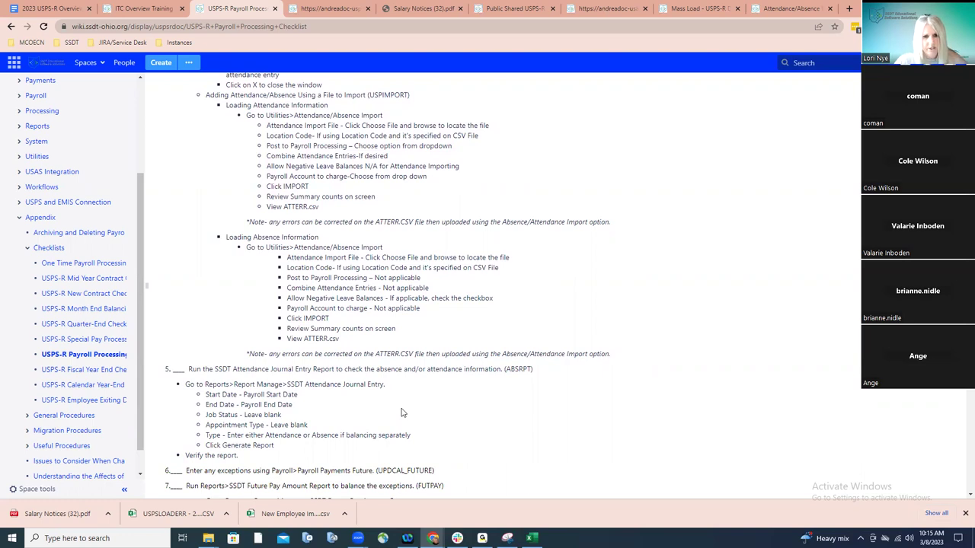
{"action": "scroll", "coordinate": [403, 413], "scroll_direction": "up", "scroll_amount": 1}
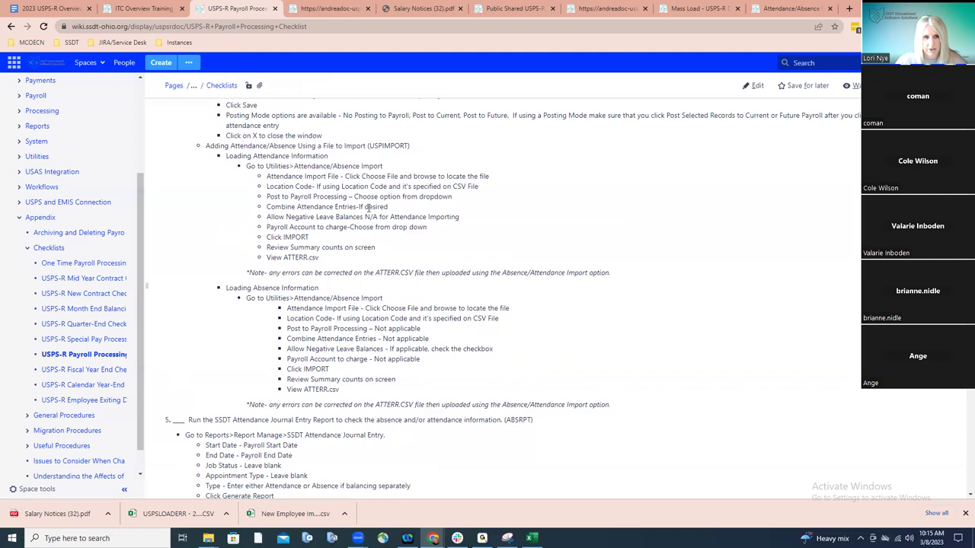
Back in USPS-R, look up the employee by last name and open their Attendance records
{"action": "left_click", "coordinate": [341, 14]}
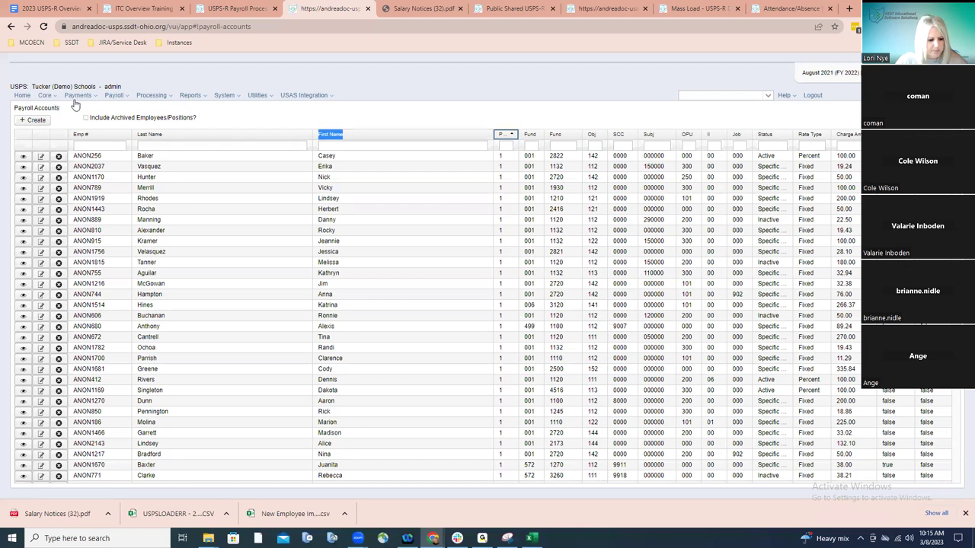
{"action": "left_click", "coordinate": [697, 96]}
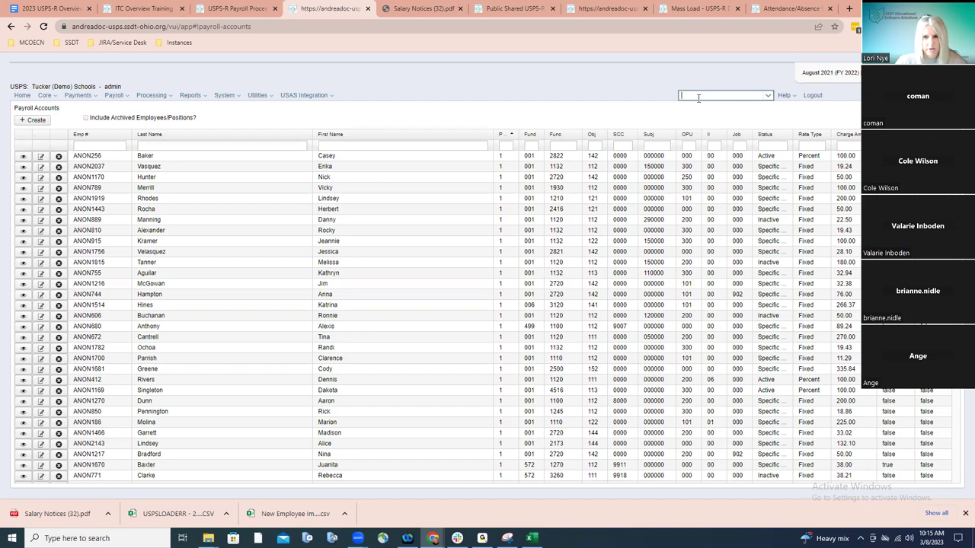
{"action": "type", "text": "hurst"}
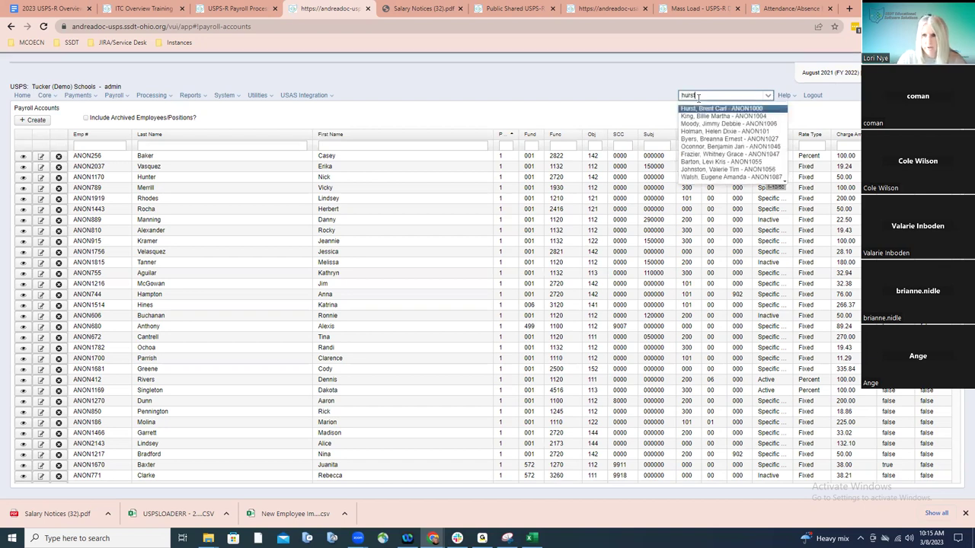
{"action": "left_click", "coordinate": [697, 108]}
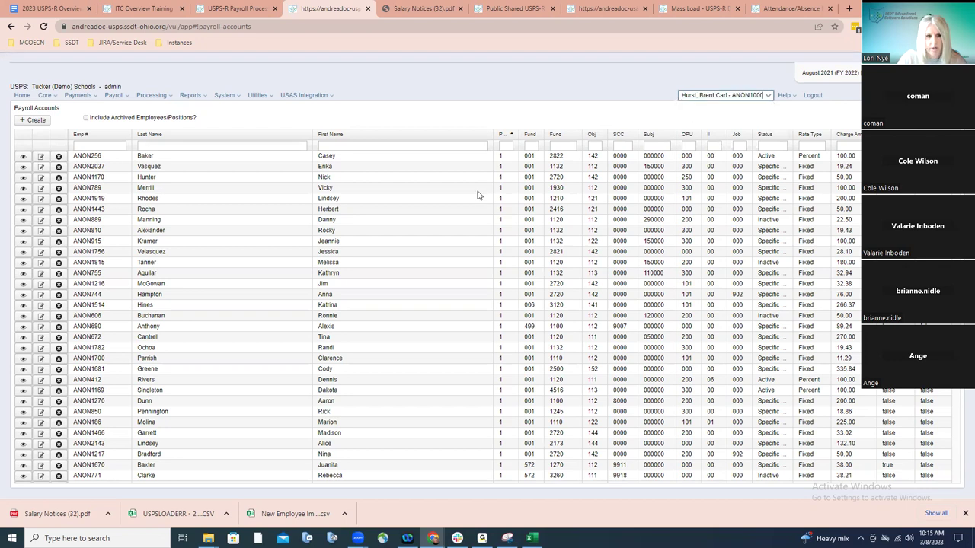
{"action": "left_click", "coordinate": [86, 321]}
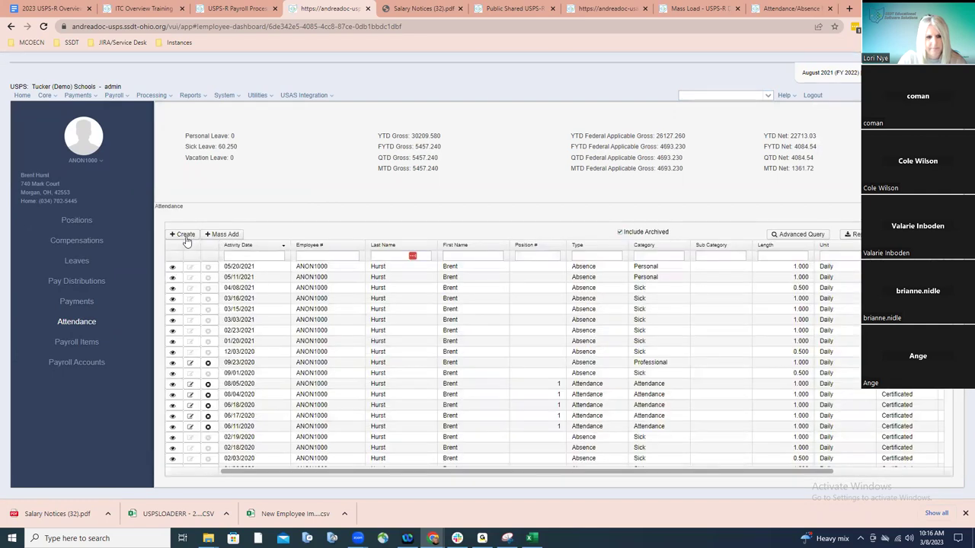
Start a new attendance/absence entry and add a copied second absence row
{"action": "left_click", "coordinate": [186, 236]}
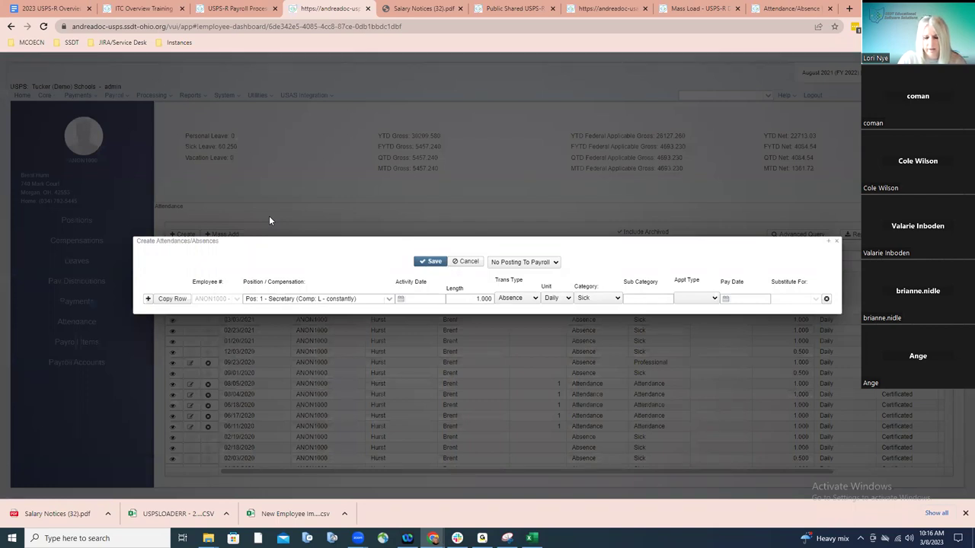
{"action": "left_click_drag", "start_coordinate": [348, 239], "coordinate": [381, 90]}
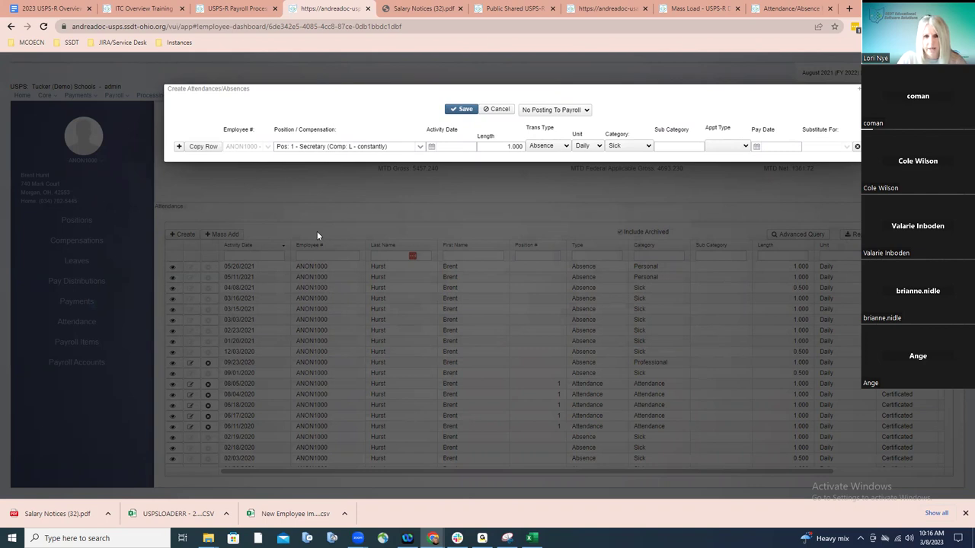
{"action": "left_click", "coordinate": [195, 147]}
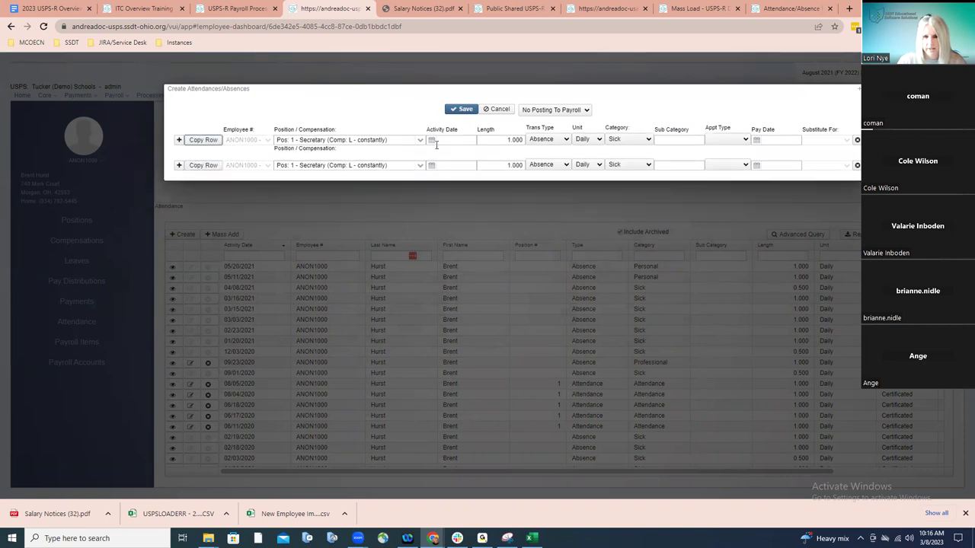
Set the first sick absence row's activity date to August 1, 2022
{"action": "left_click", "coordinate": [431, 140]}
{"action": "left_click", "coordinate": [440, 154]}
{"action": "left_click", "coordinate": [441, 154]}
{"action": "left_click", "coordinate": [440, 153]}
{"action": "left_click", "coordinate": [440, 154]}
{"action": "left_click", "coordinate": [441, 154]}
{"action": "left_click", "coordinate": [440, 154]}
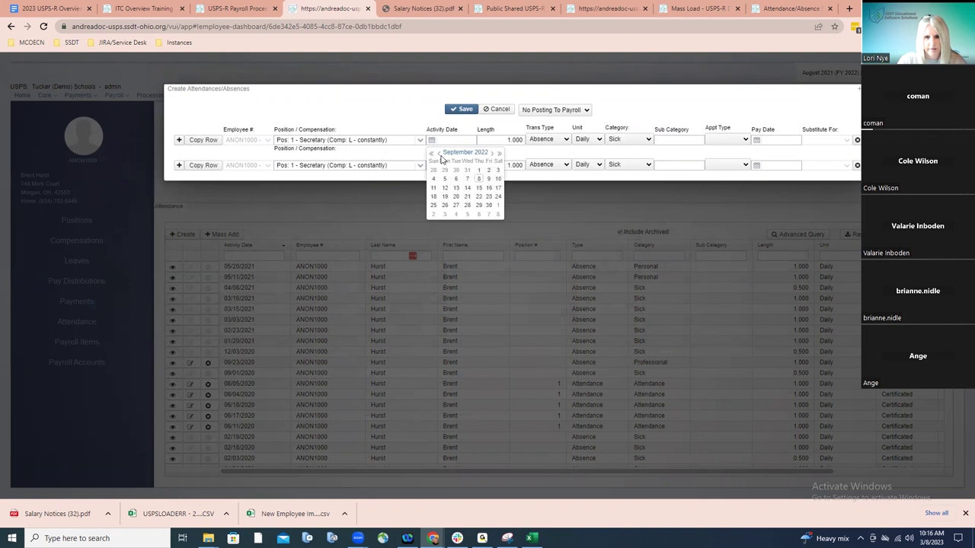
{"action": "left_click", "coordinate": [440, 155]}
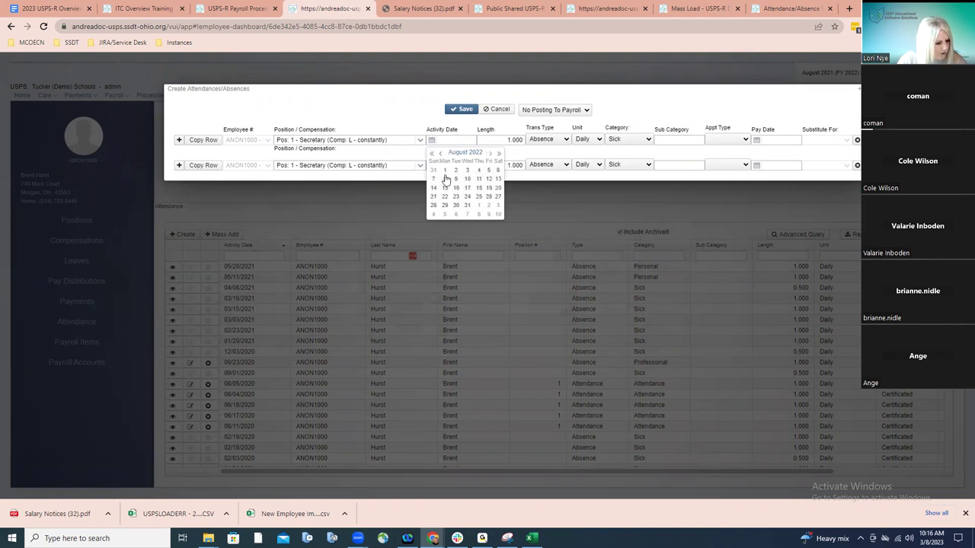
{"action": "left_click", "coordinate": [488, 155]}
{"action": "left_click", "coordinate": [439, 154]}
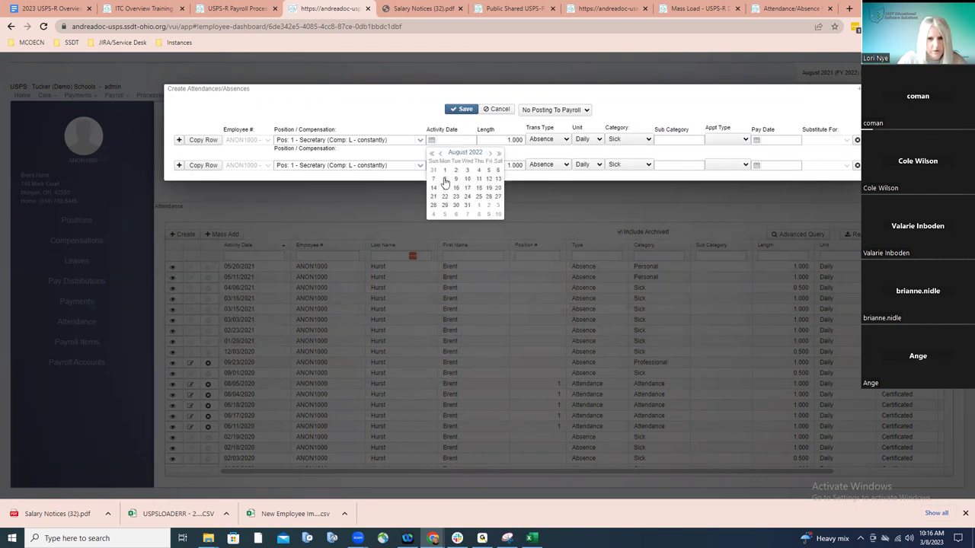
{"action": "left_click", "coordinate": [445, 169]}
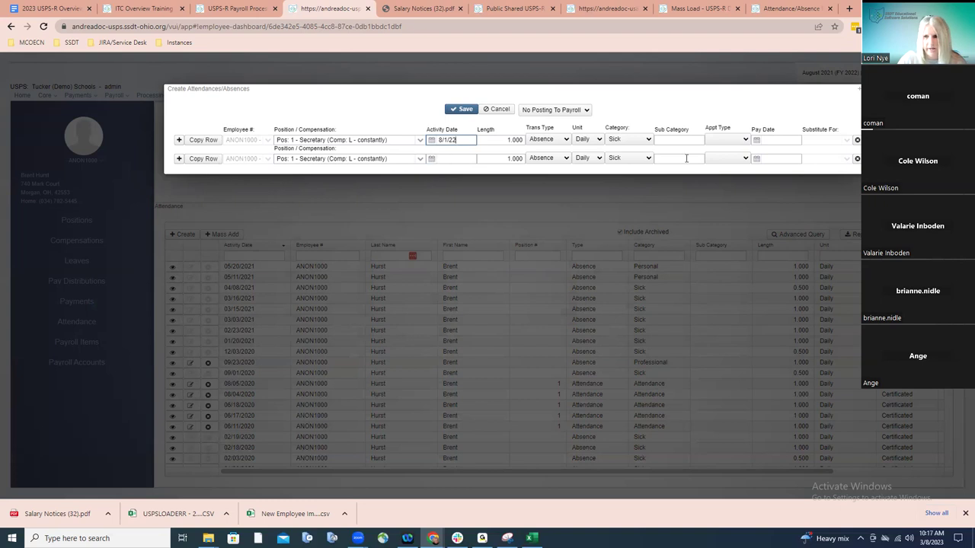
Replace the blank second row with a copy dated 8/2/22, then copy that row again
{"action": "left_click", "coordinate": [857, 159]}
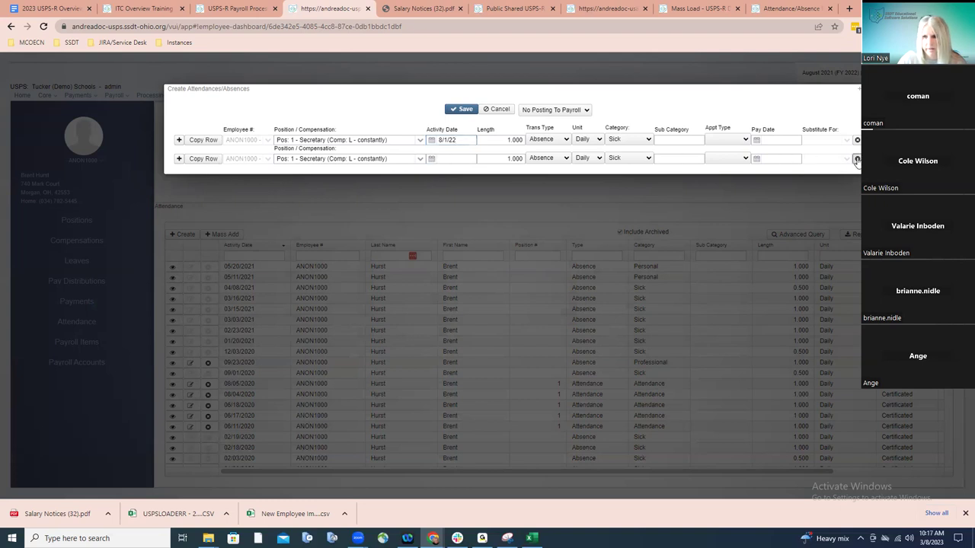
{"action": "left_click", "coordinate": [208, 143]}
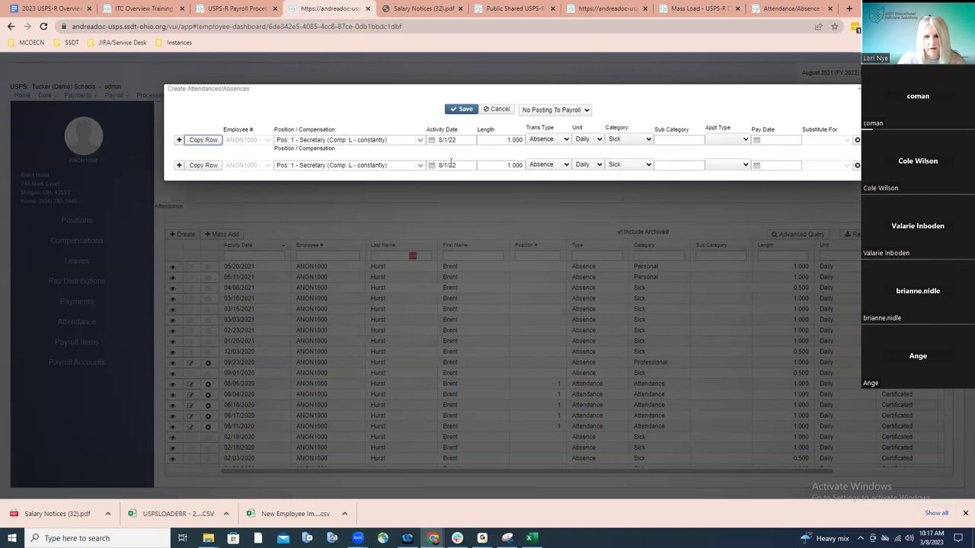
{"action": "left_click", "coordinate": [450, 166]}
{"action": "key", "text": "BackSpace"}
{"action": "type", "text": "2"}
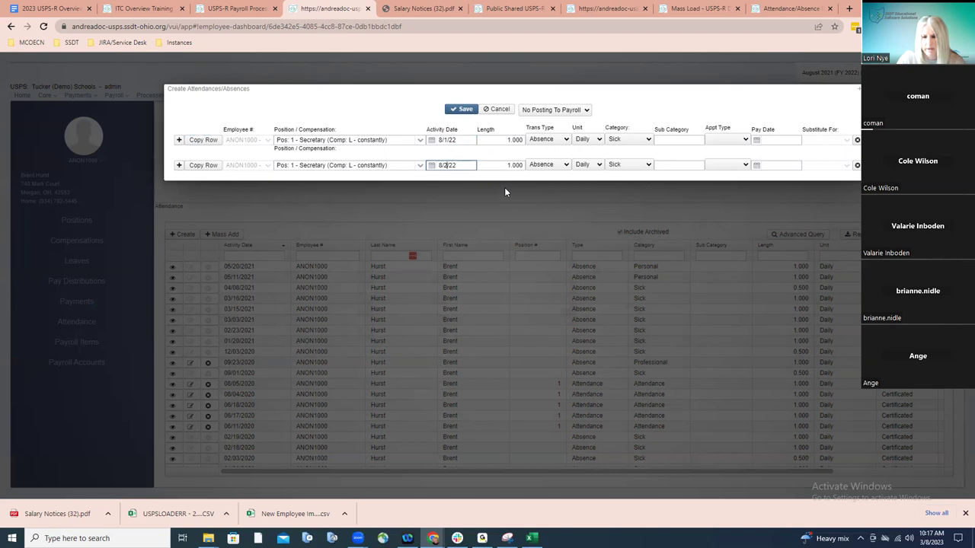
{"action": "left_click", "coordinate": [213, 171]}
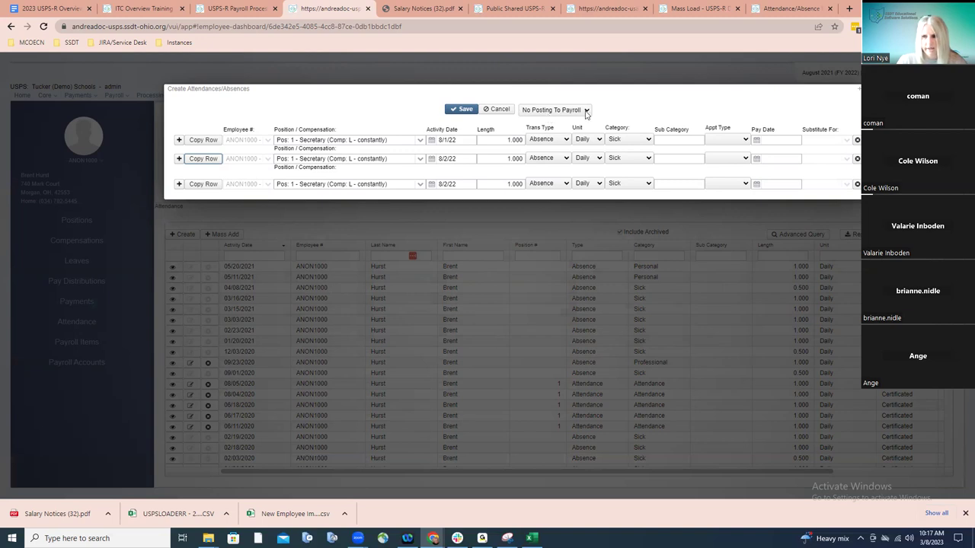
Remove the duplicate 8/2/22 row, save the two sick absences, and start Mass Add
{"action": "left_click", "coordinate": [465, 110]}
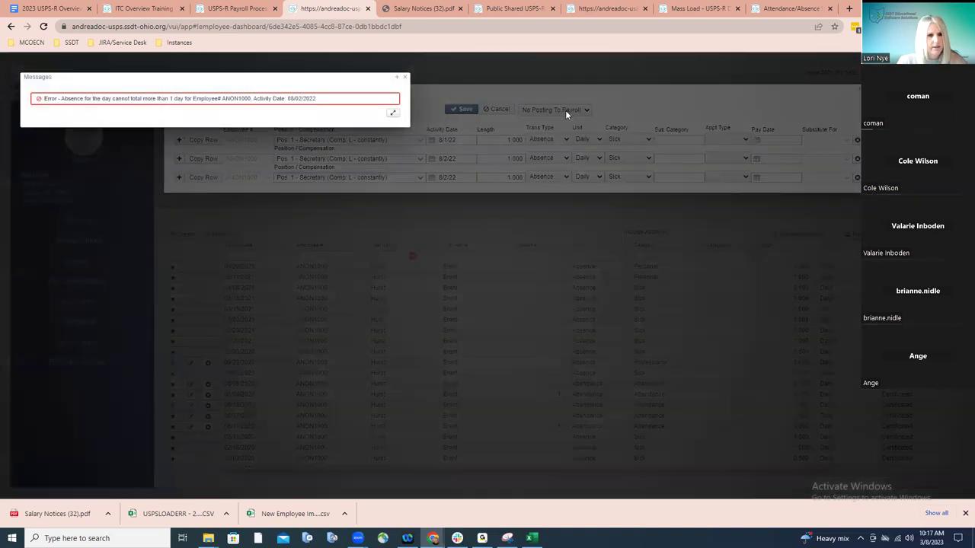
{"action": "left_click", "coordinate": [404, 77]}
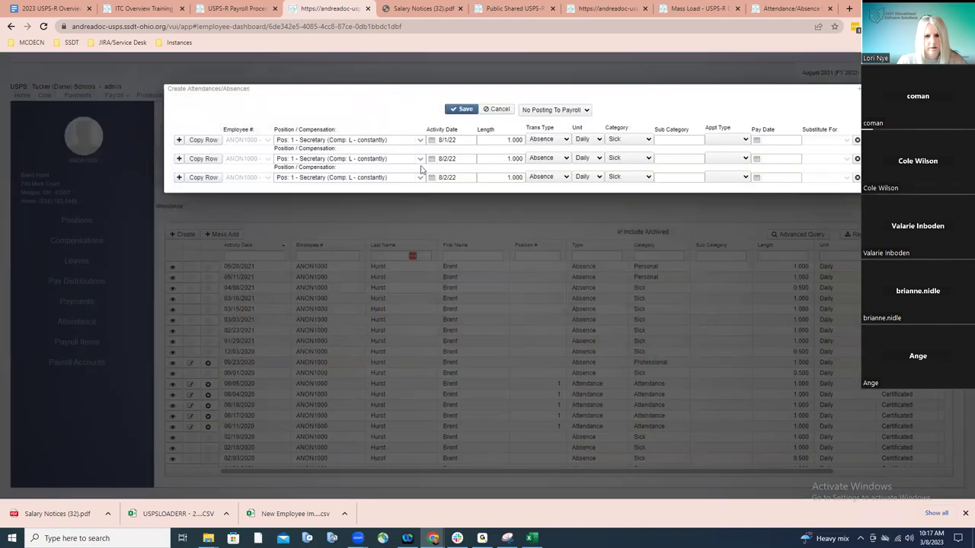
{"action": "left_click", "coordinate": [857, 177]}
{"action": "left_click", "coordinate": [459, 110]}
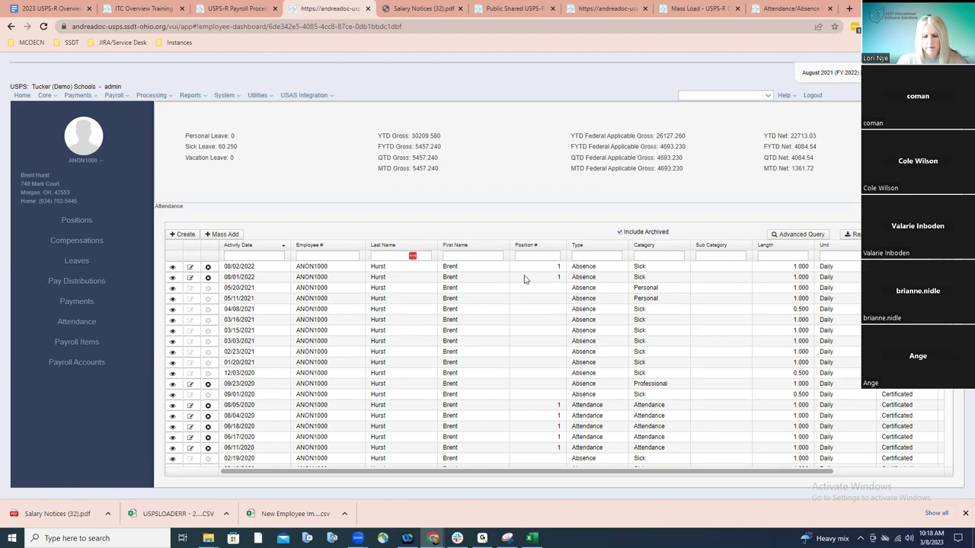
{"action": "left_click", "coordinate": [236, 236]}
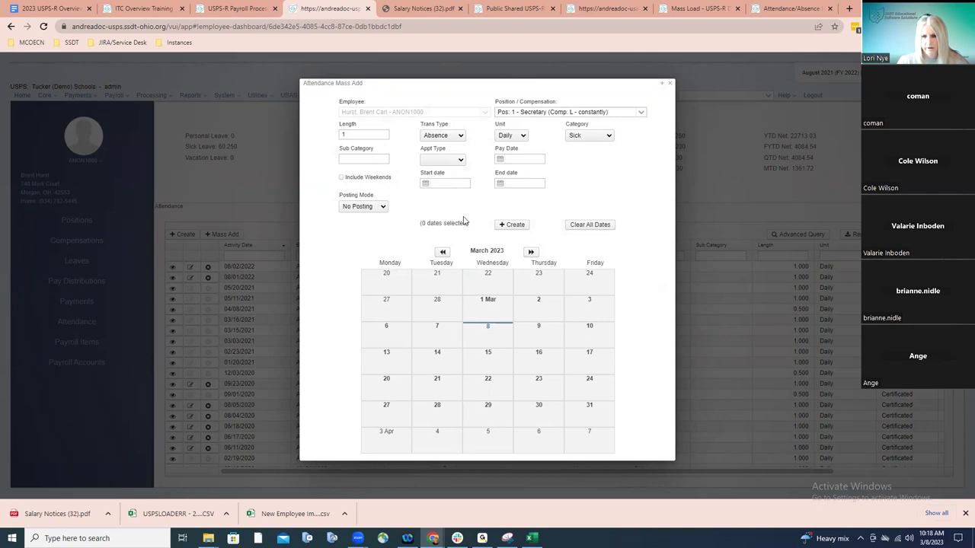
Set the mass-add start date to March 1, 2023 and end date to March 9
{"action": "left_click", "coordinate": [425, 182]}
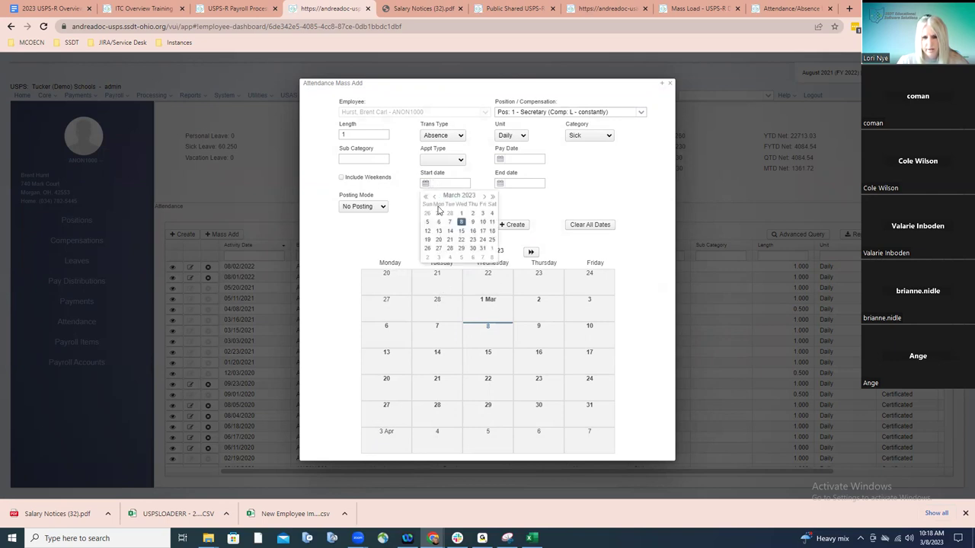
{"action": "left_click", "coordinate": [460, 213]}
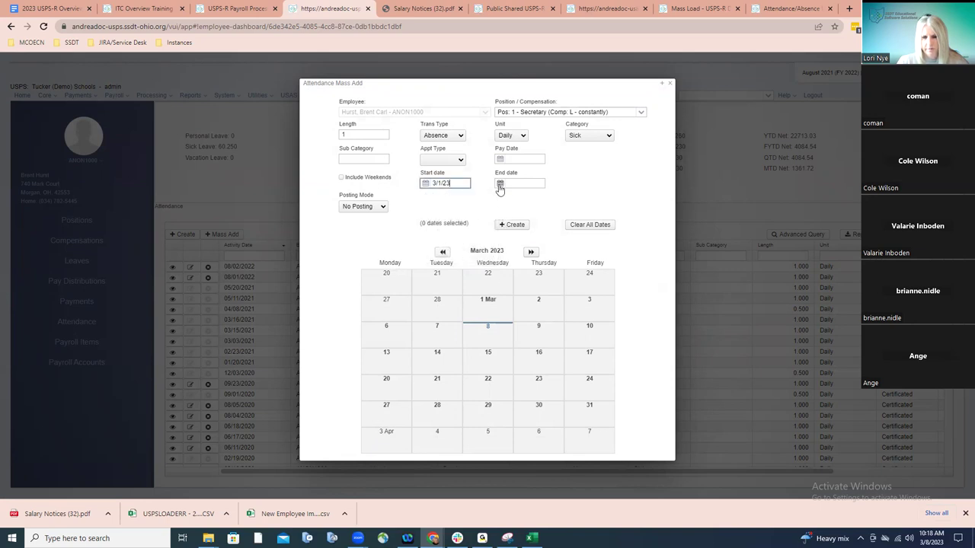
{"action": "left_click", "coordinate": [500, 185]}
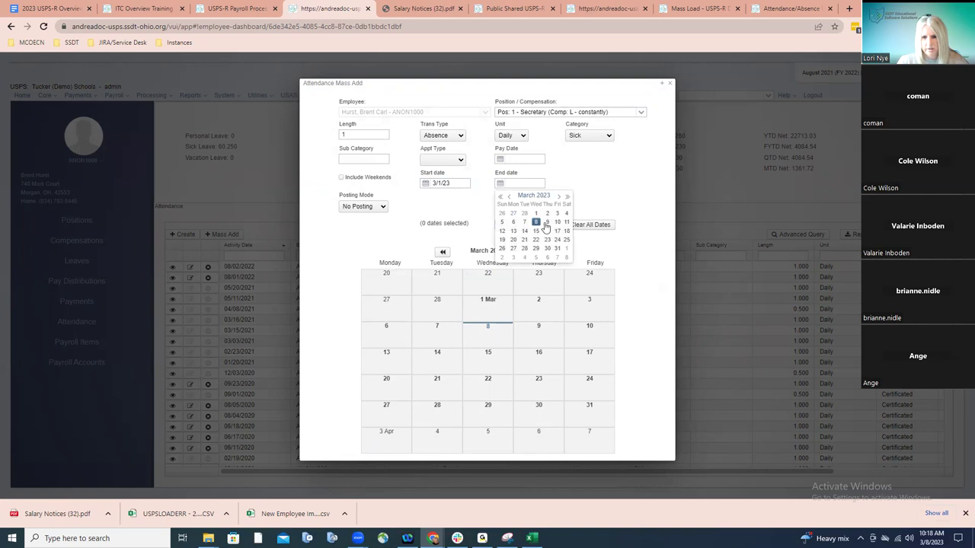
{"action": "left_click", "coordinate": [546, 222]}
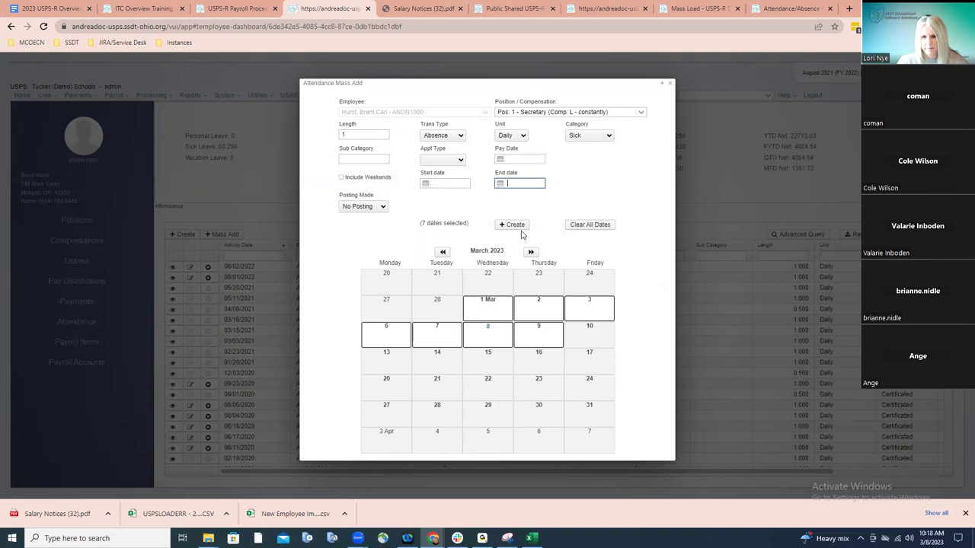
Clear all dates, pick March 1, 16, 22 and 30, then close without creating records
{"action": "left_click", "coordinate": [590, 227]}
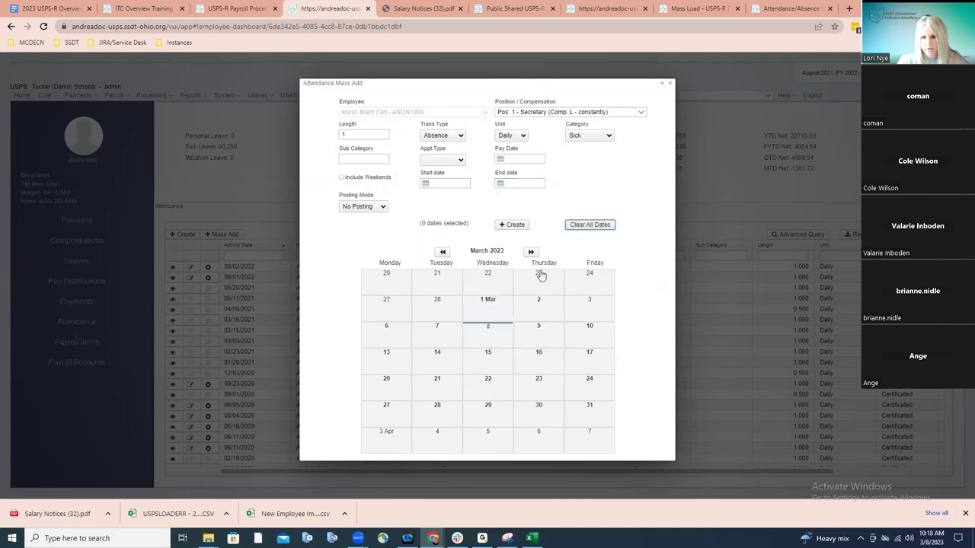
{"action": "left_click", "coordinate": [492, 308]}
{"action": "left_click", "coordinate": [535, 370]}
{"action": "left_click", "coordinate": [491, 390]}
{"action": "left_click", "coordinate": [548, 419]}
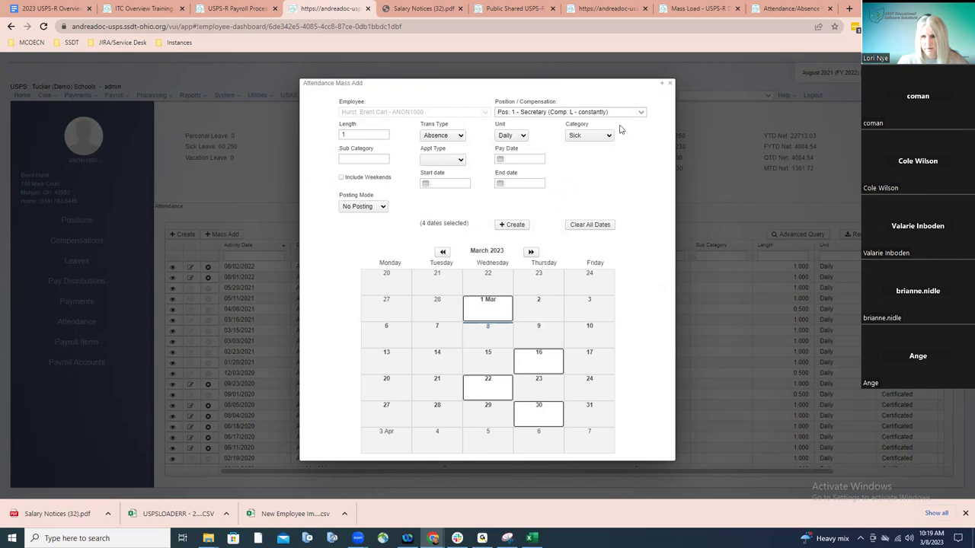
{"action": "left_click", "coordinate": [670, 85]}
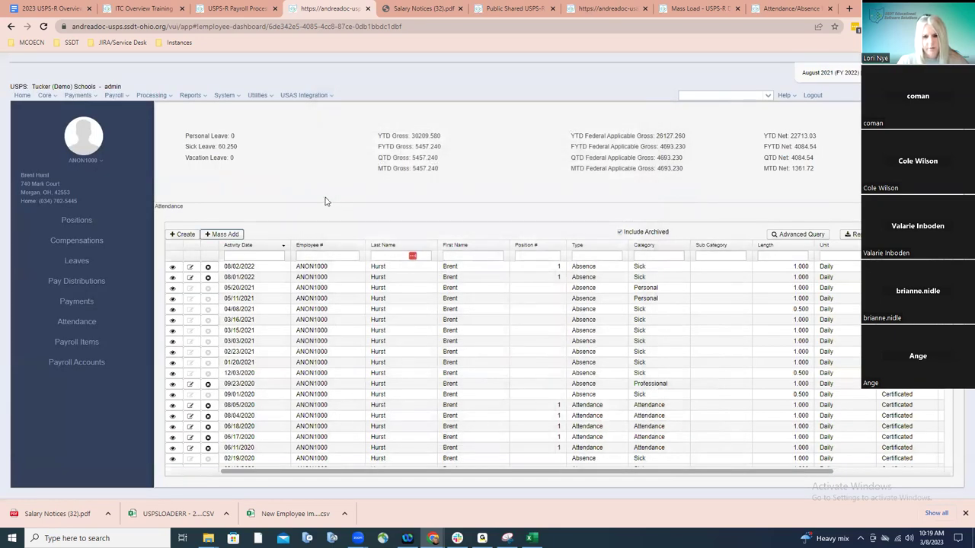
Go to Core > Attendance for all employees and create a new entry
{"action": "left_click", "coordinate": [47, 95]}
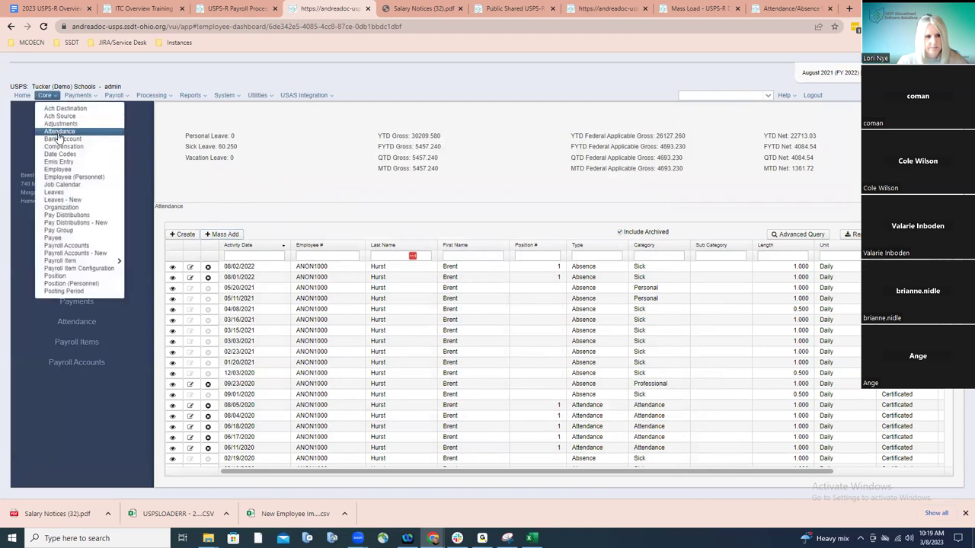
{"action": "left_click", "coordinate": [60, 131]}
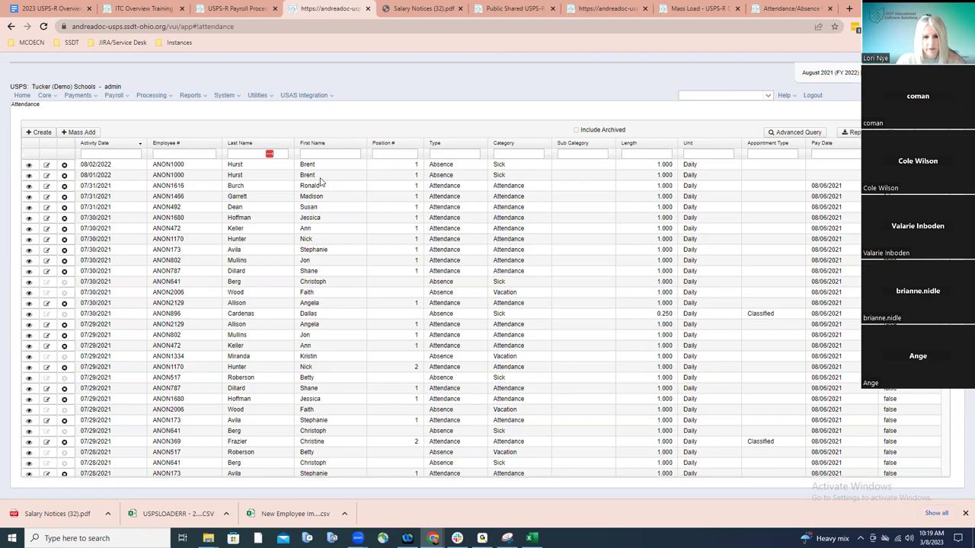
{"action": "left_click", "coordinate": [42, 133]}
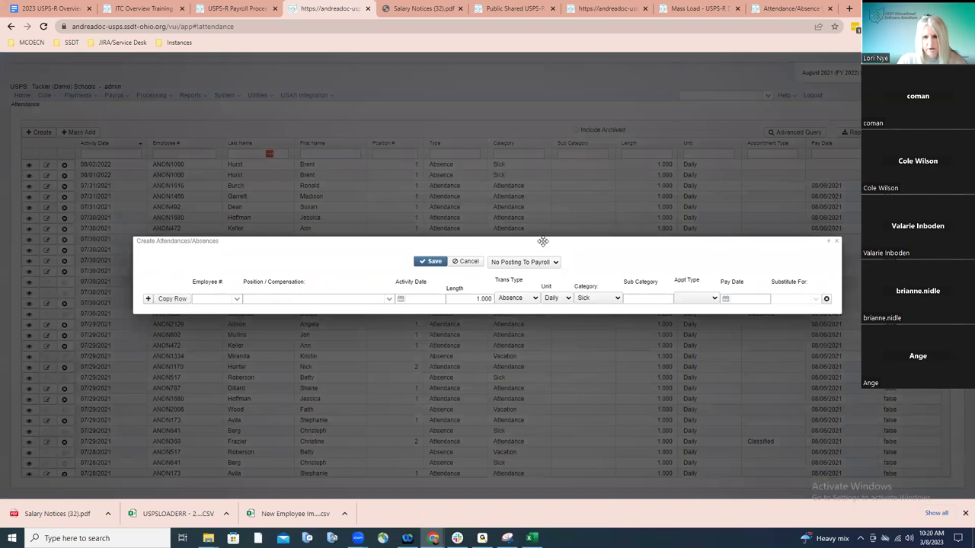
Fill the first row with the searched employee and activity date March 14, 2023
{"action": "left_click_drag", "start_coordinate": [543, 243], "coordinate": [570, 50]}
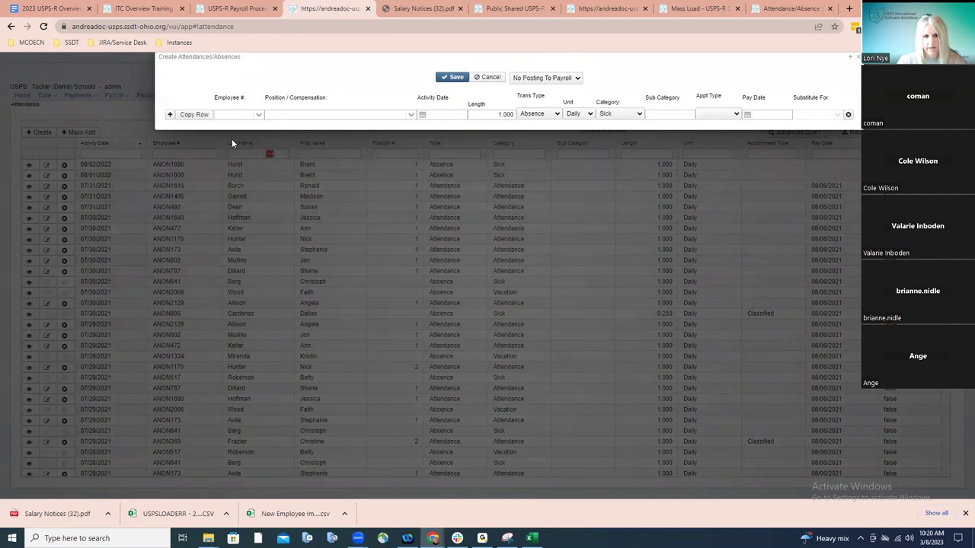
{"action": "left_click", "coordinate": [246, 114]}
{"action": "type", "text": "H"}
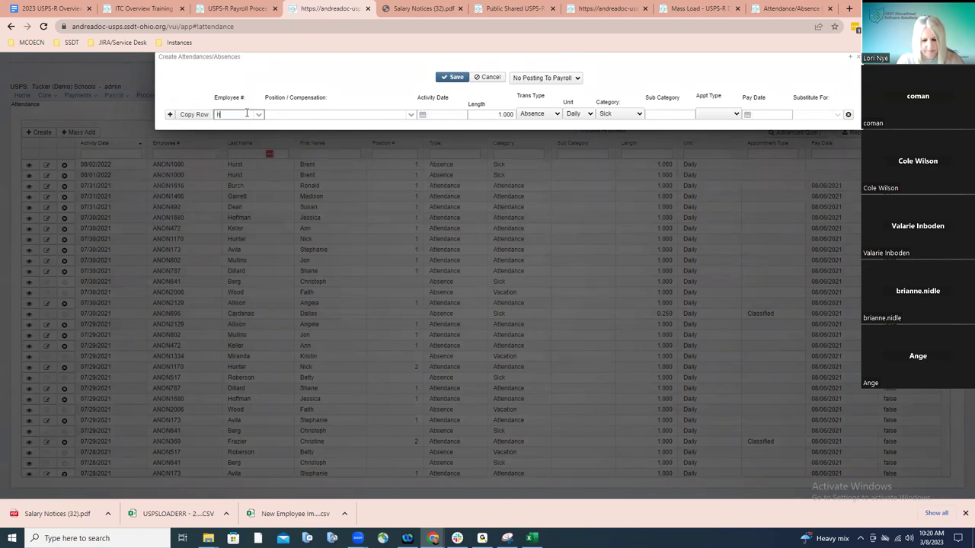
{"action": "type", "text": "urst"}
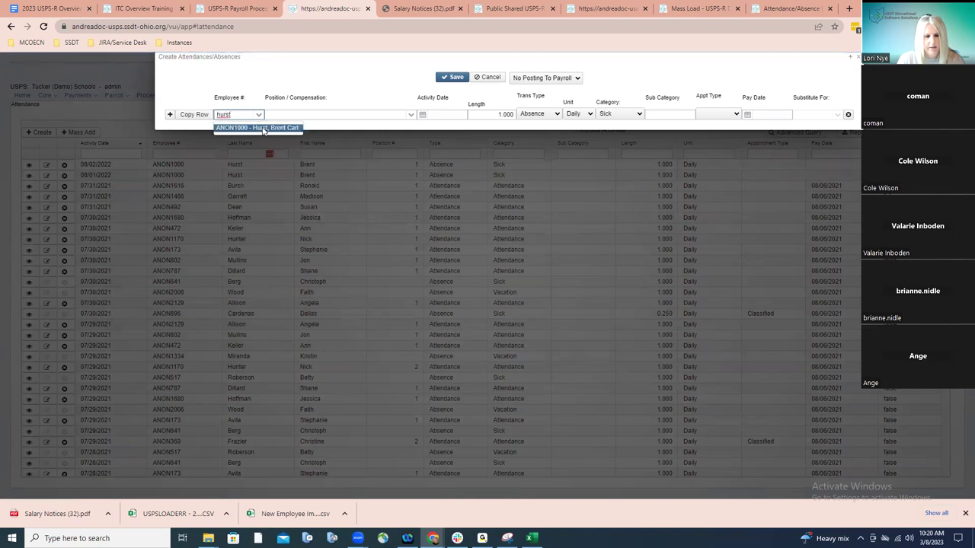
{"action": "left_click", "coordinate": [263, 128]}
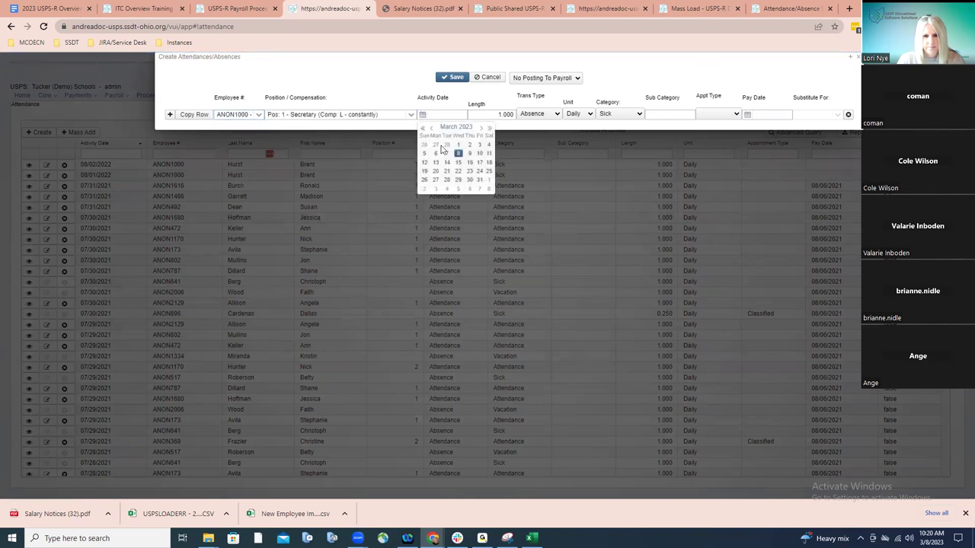
{"action": "left_click", "coordinate": [447, 163]}
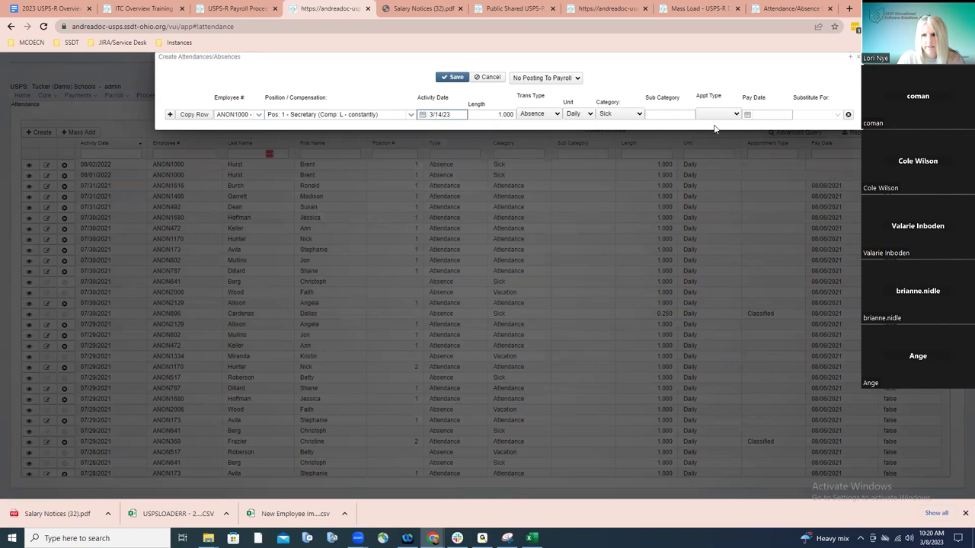
Add a second row for the test employee dated March 7, 2023
{"action": "left_click", "coordinate": [169, 114]}
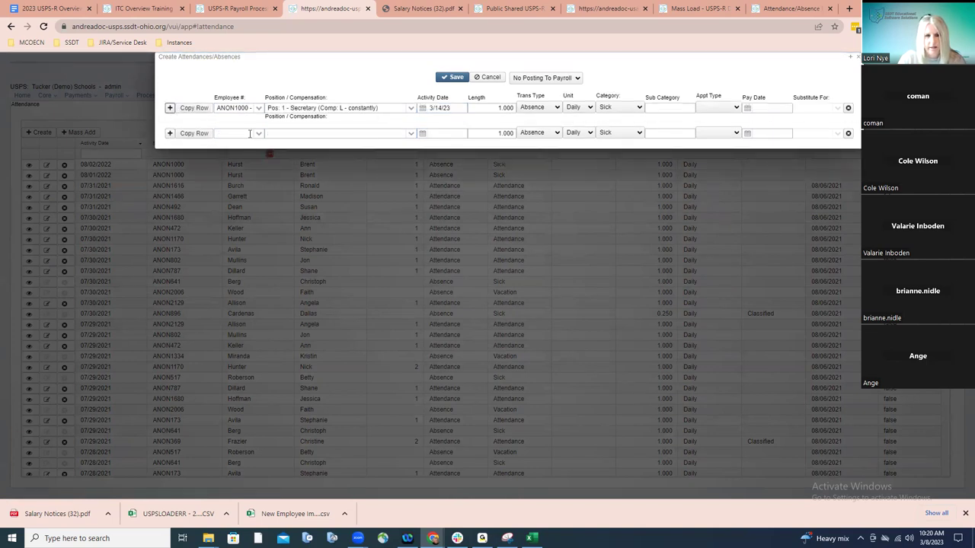
{"action": "left_click", "coordinate": [255, 135]}
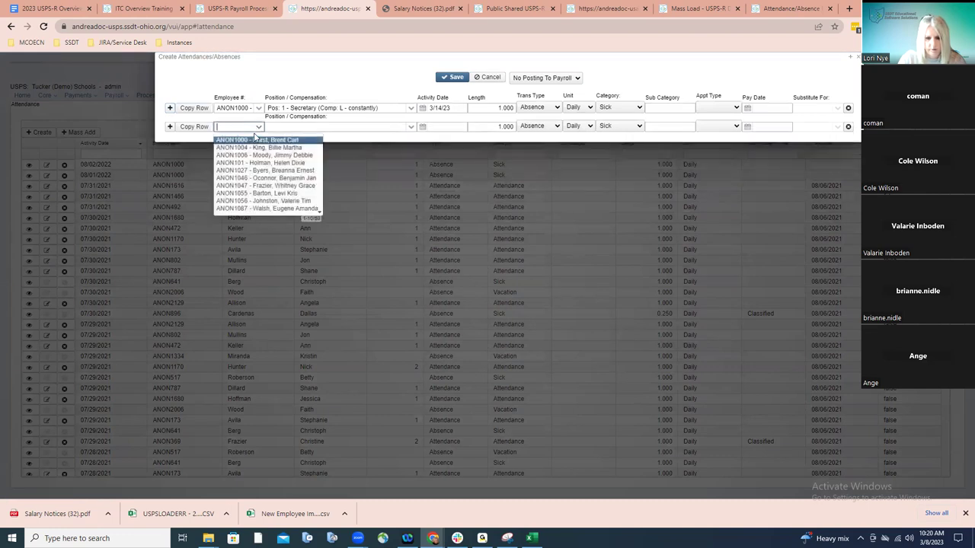
{"action": "type", "text": "bunn"}
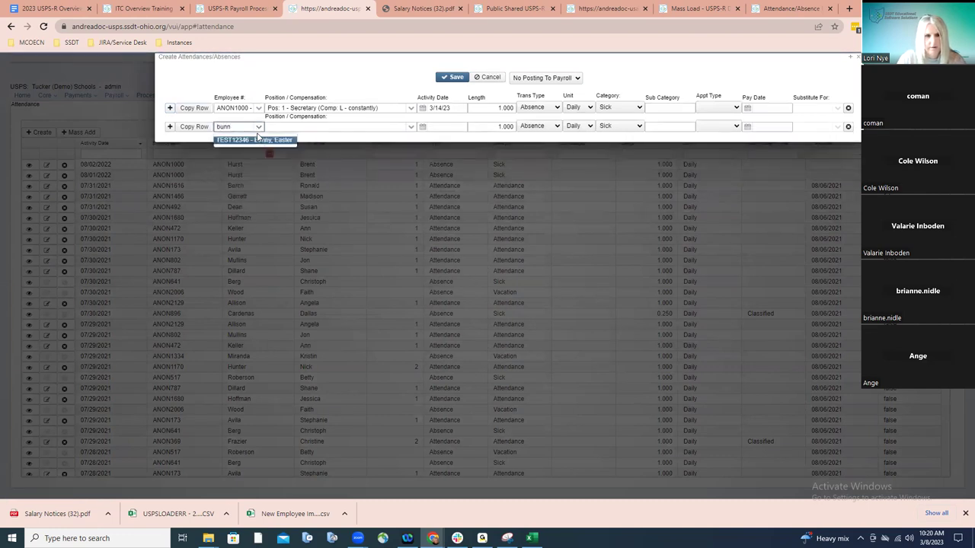
{"action": "left_click", "coordinate": [257, 140]}
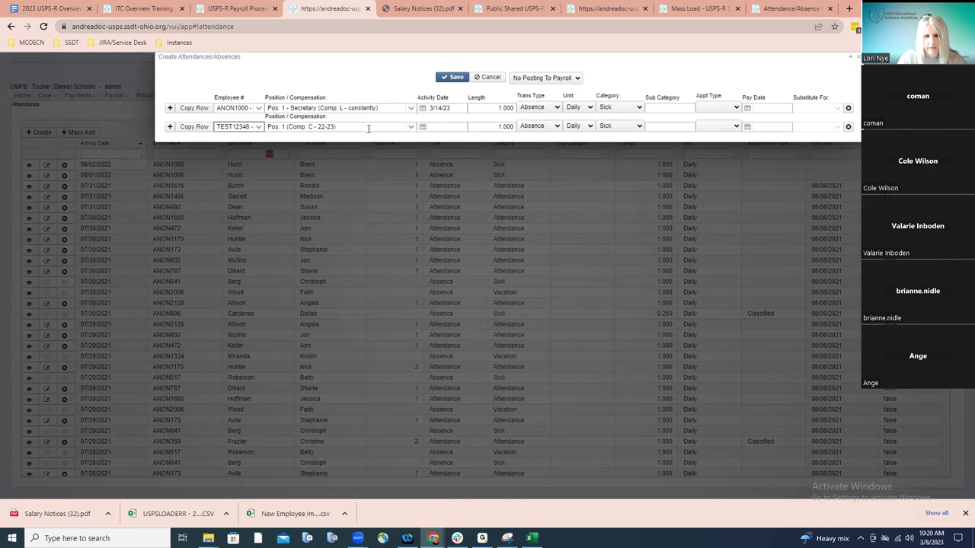
{"action": "left_click", "coordinate": [423, 126]}
{"action": "left_click", "coordinate": [446, 165]}
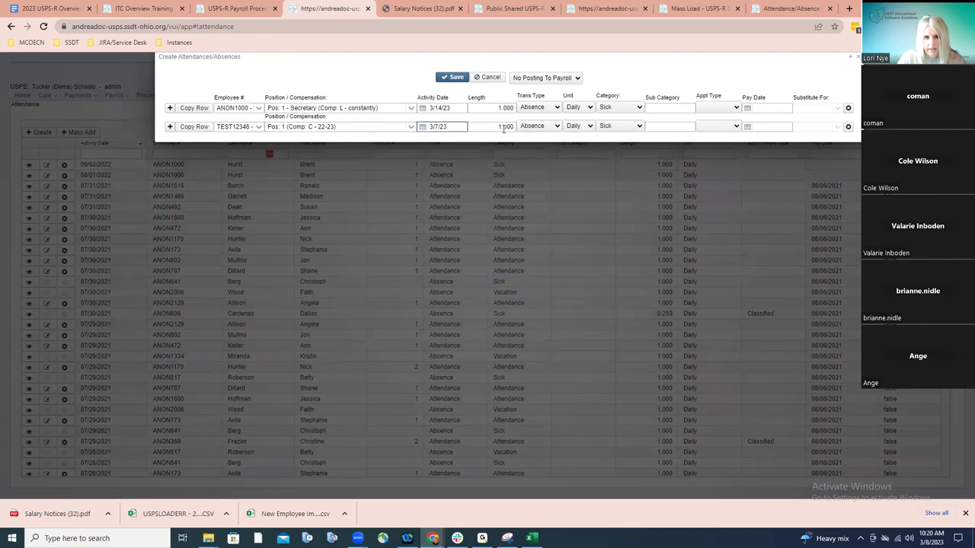
Copy the second row as a March 8, 2023 absence and save all entries
{"action": "left_click", "coordinate": [195, 127]}
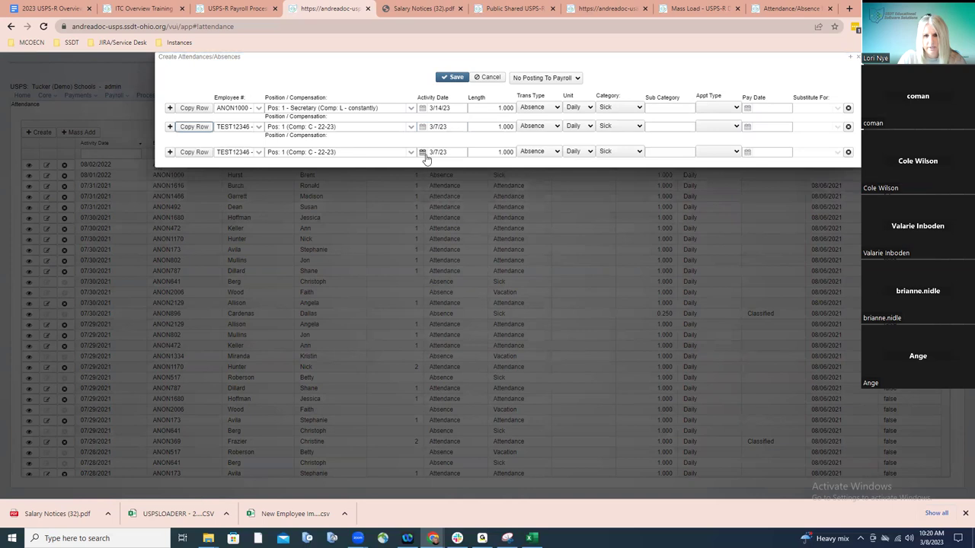
{"action": "left_click", "coordinate": [424, 155]}
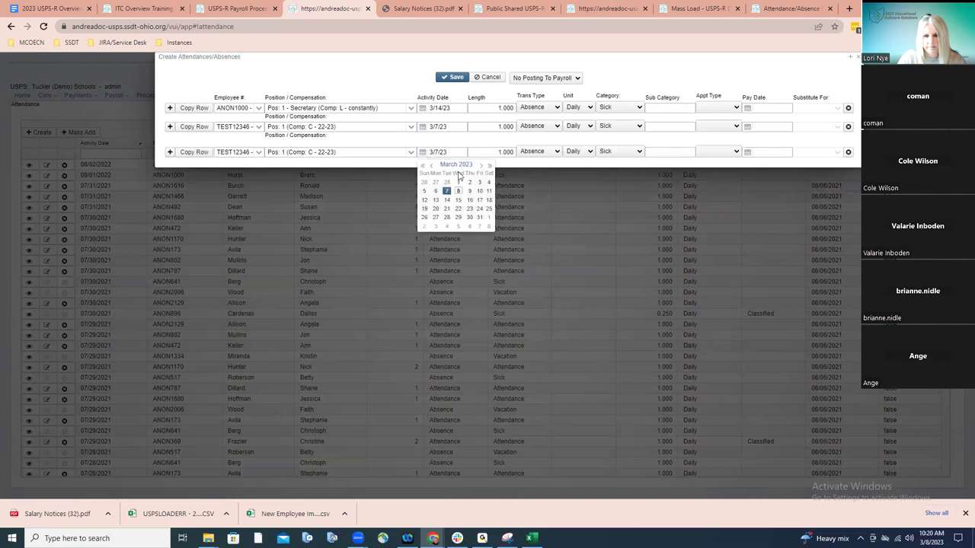
{"action": "left_click", "coordinate": [457, 196]}
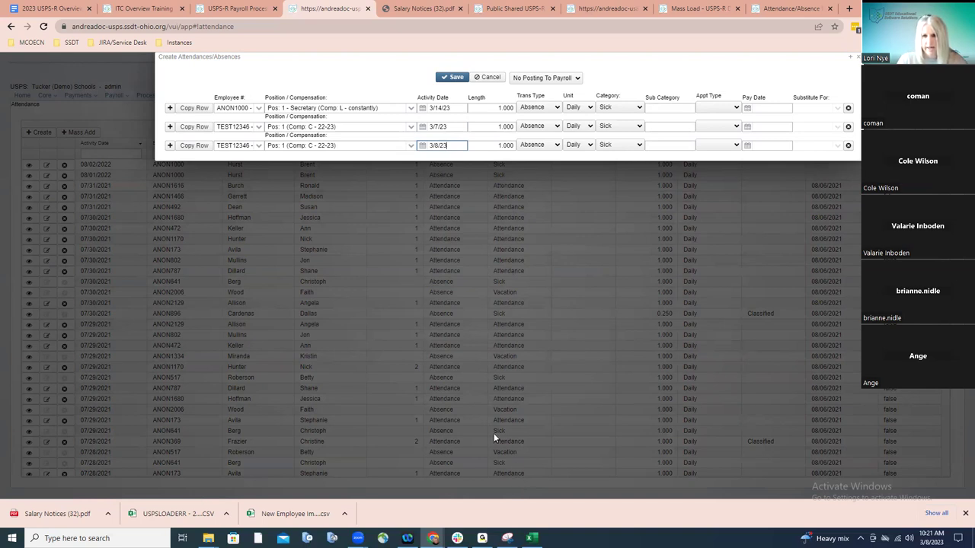
{"action": "left_click", "coordinate": [454, 78]}
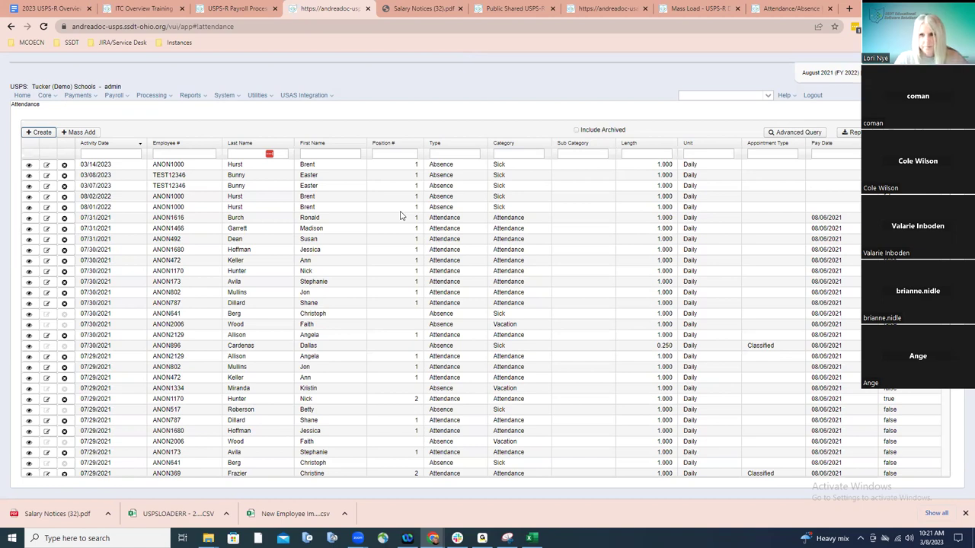
View the Attendance/Absence Import SPECS table in the wiki, then show the desktop
{"action": "left_click", "coordinate": [785, 10]}
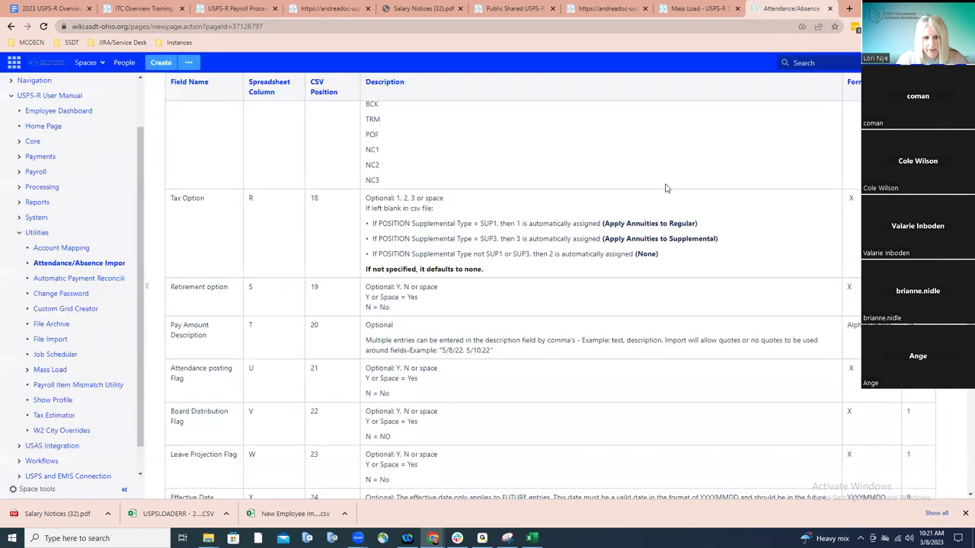
{"action": "scroll", "coordinate": [668, 192], "scroll_direction": "up", "scroll_amount": 5}
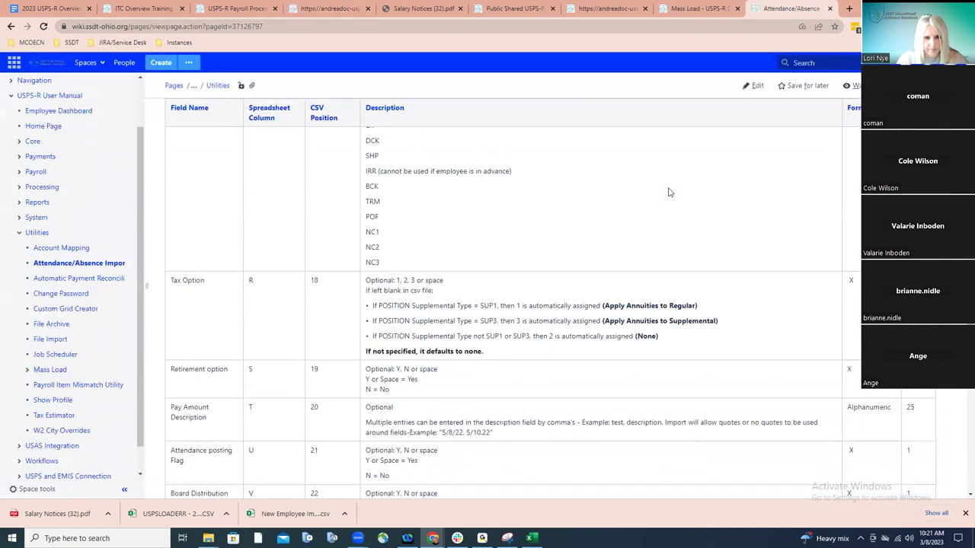
{"action": "scroll", "coordinate": [514, 297], "scroll_direction": "up", "scroll_amount": 15}
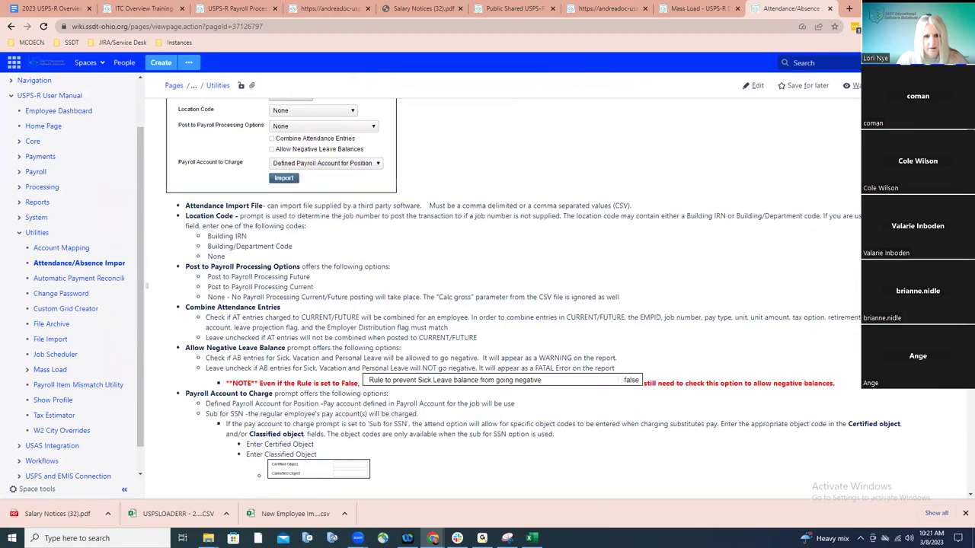
{"action": "scroll", "coordinate": [511, 285], "scroll_direction": "down", "scroll_amount": 5}
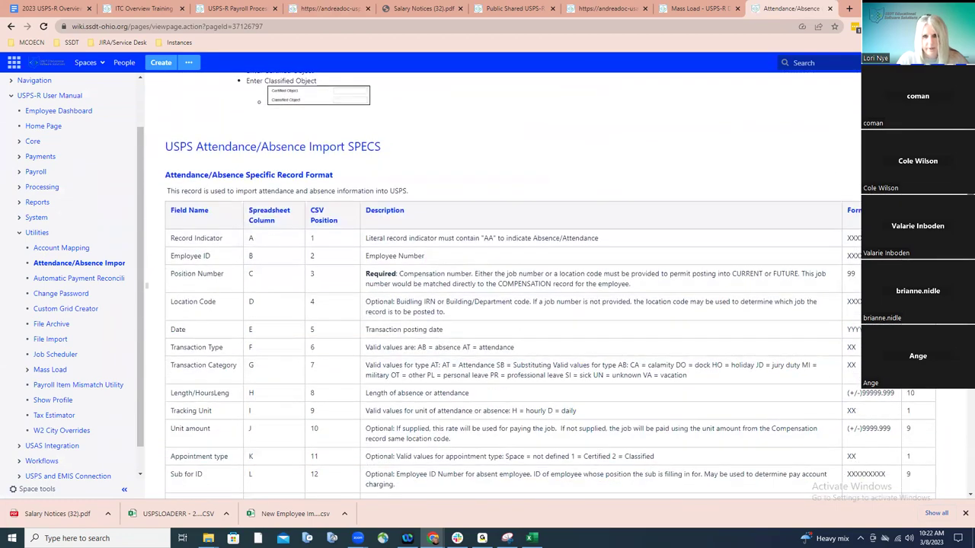
{"action": "scroll", "coordinate": [512, 286], "scroll_direction": "down", "scroll_amount": 1}
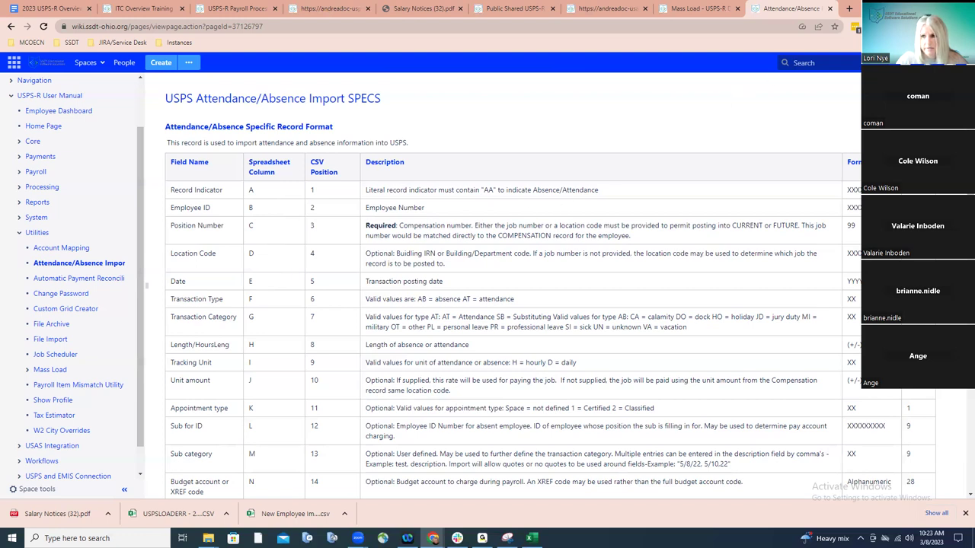
{"action": "key", "text": "super+d"}
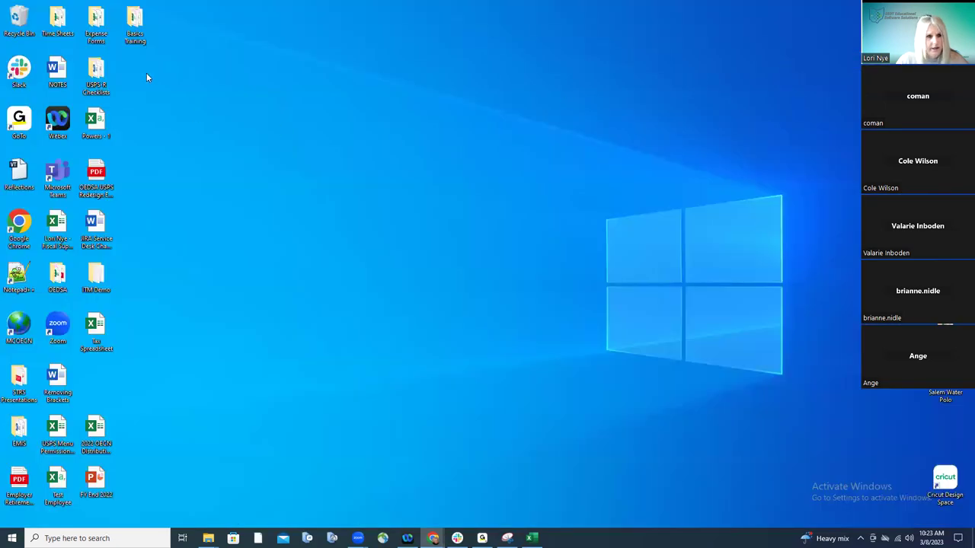
Open the Absence Load file from the Basics Training folder in Excel
{"action": "double_click", "coordinate": [135, 26]}
{"action": "left_click", "coordinate": [343, 315]}
{"action": "double_click", "coordinate": [335, 313]}
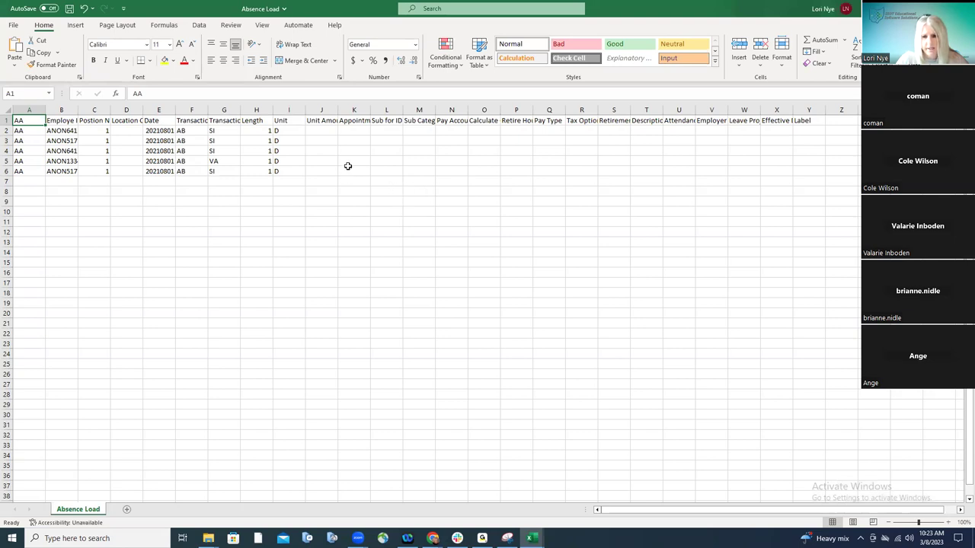
Autofit all Absence Load columns to their headers, then switch to Test Employee
{"action": "left_click", "coordinate": [6, 112]}
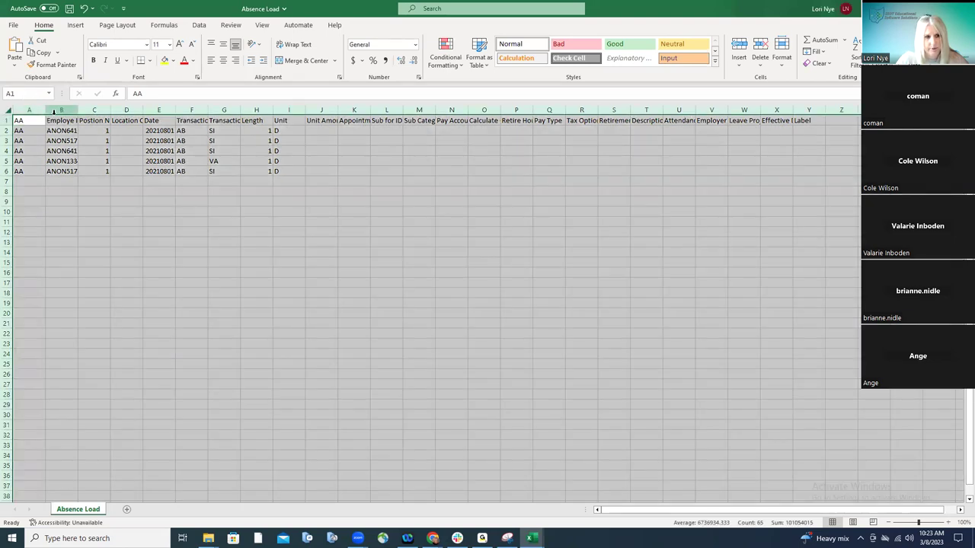
{"action": "double_click", "coordinate": [46, 112]}
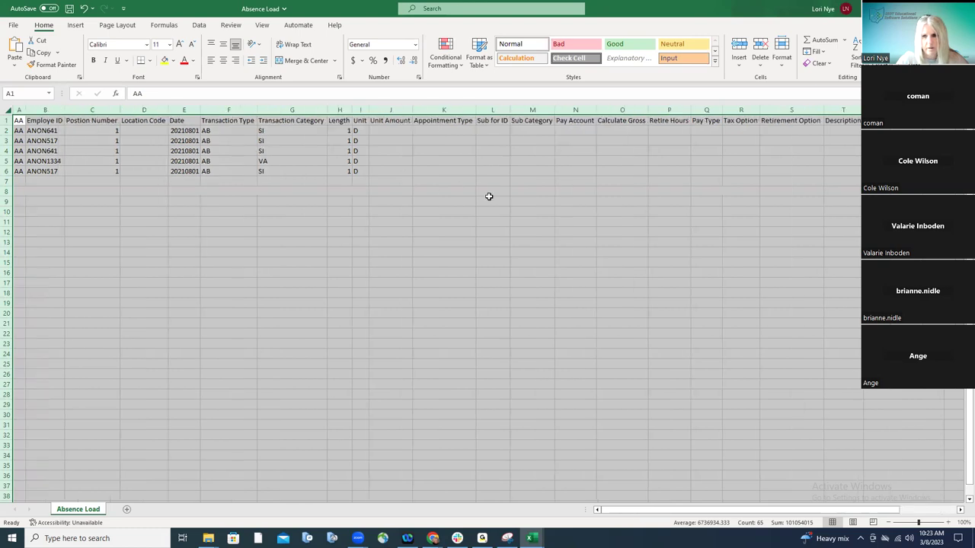
{"action": "left_click", "coordinate": [516, 210]}
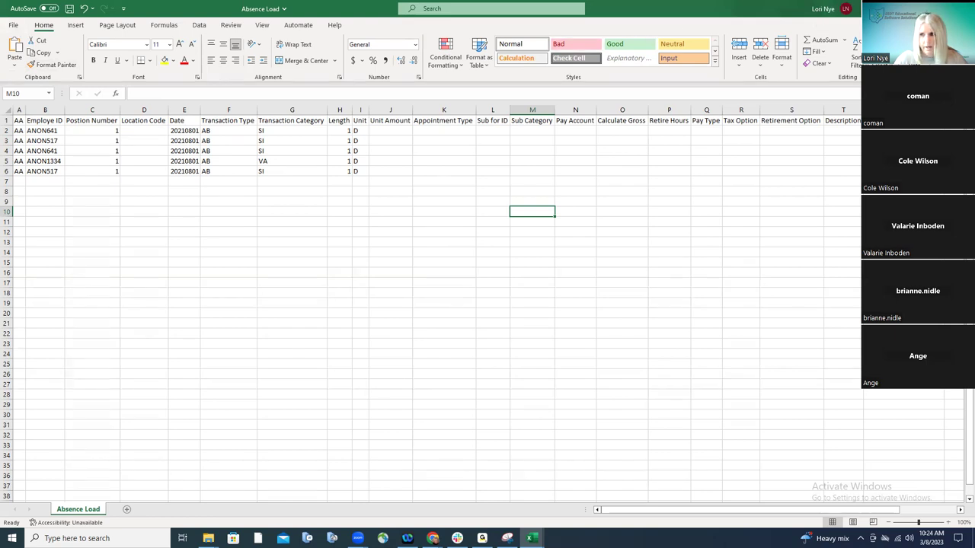
{"action": "key", "text": "alt+Tab"}
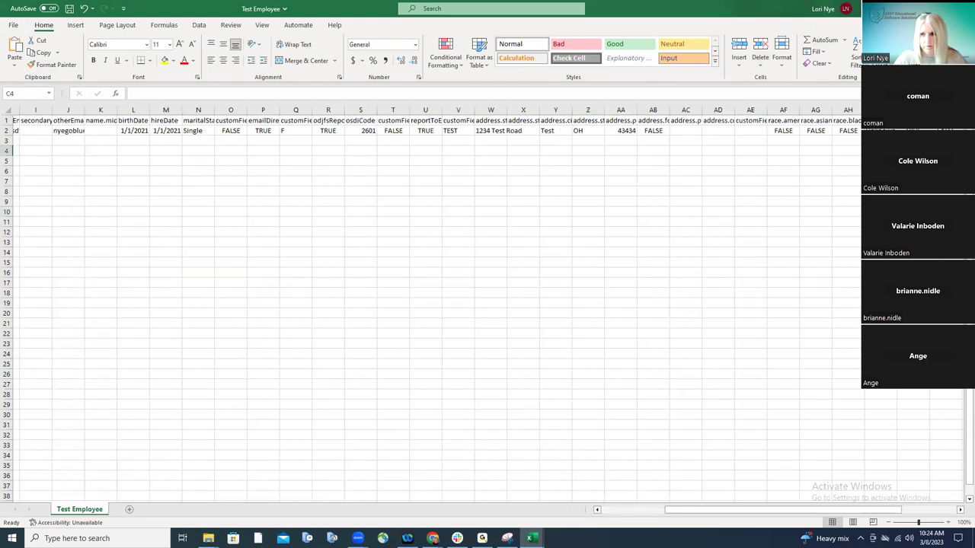
Return to USPS-R in the browser and open Utilities > Attendance/Absence Import
{"action": "key", "text": "super+Down"}
{"action": "mouse_move", "coordinate": [432, 538]}
{"action": "left_click", "coordinate": [468, 512]}
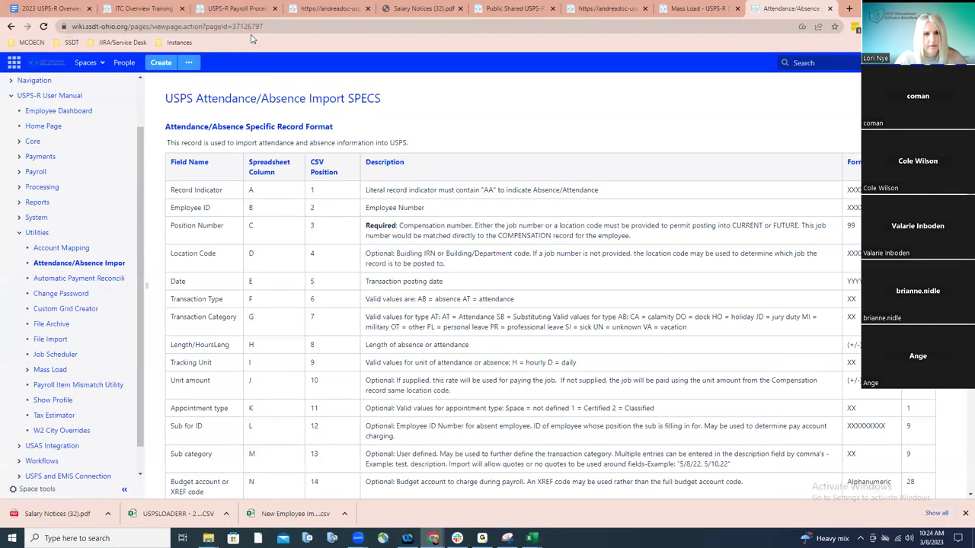
{"action": "left_click", "coordinate": [320, 8]}
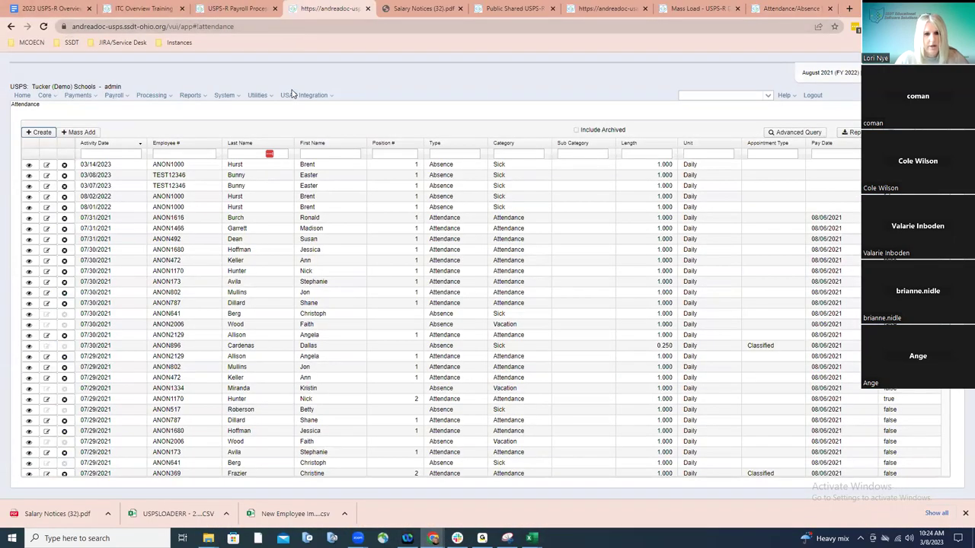
{"action": "left_click", "coordinate": [266, 97]}
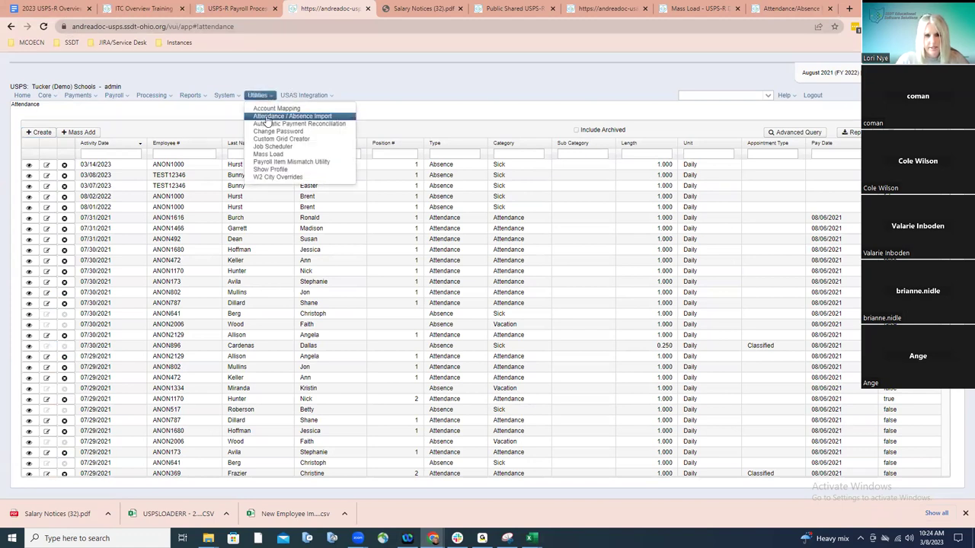
{"action": "left_click", "coordinate": [267, 117]}
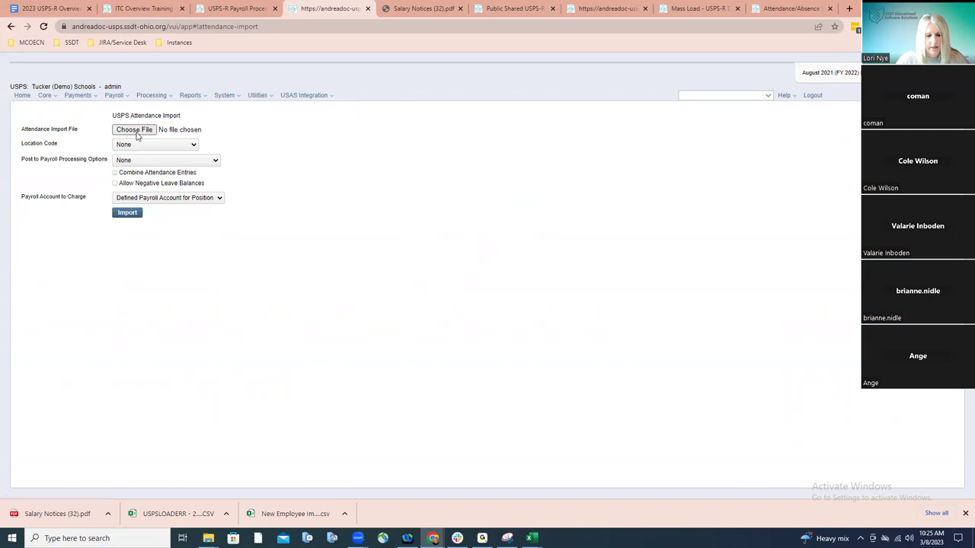
Import Absence Load.csv with Location Code left as None
{"action": "left_click", "coordinate": [136, 131]}
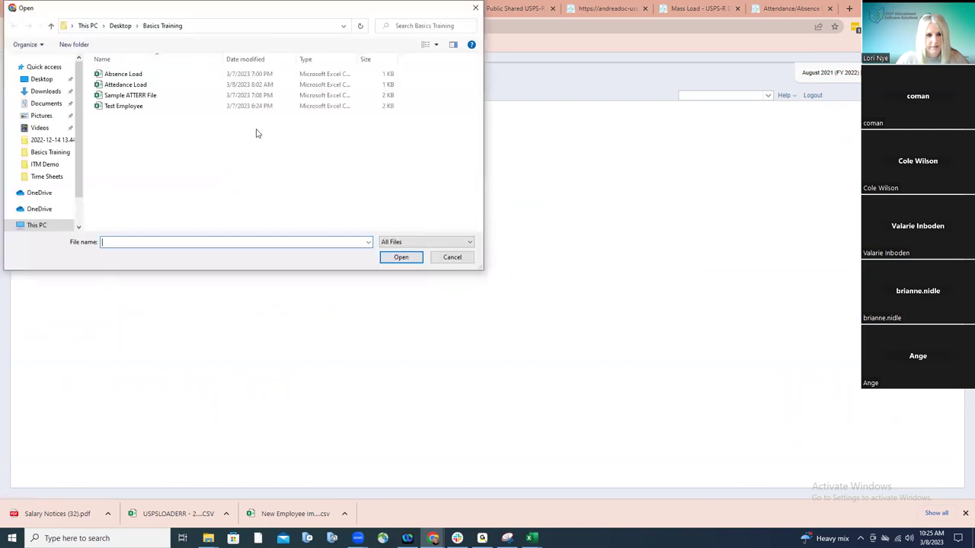
{"action": "double_click", "coordinate": [124, 74]}
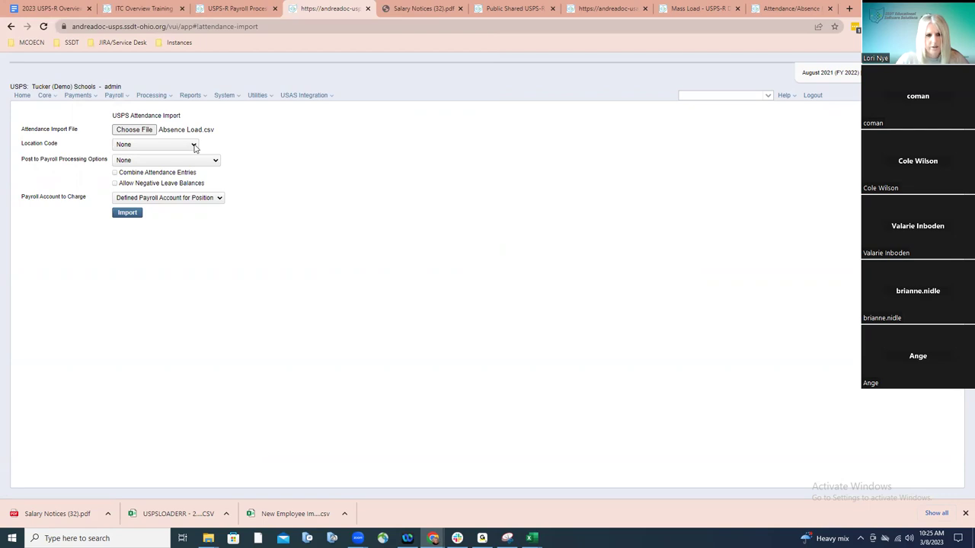
{"action": "left_click", "coordinate": [195, 147]}
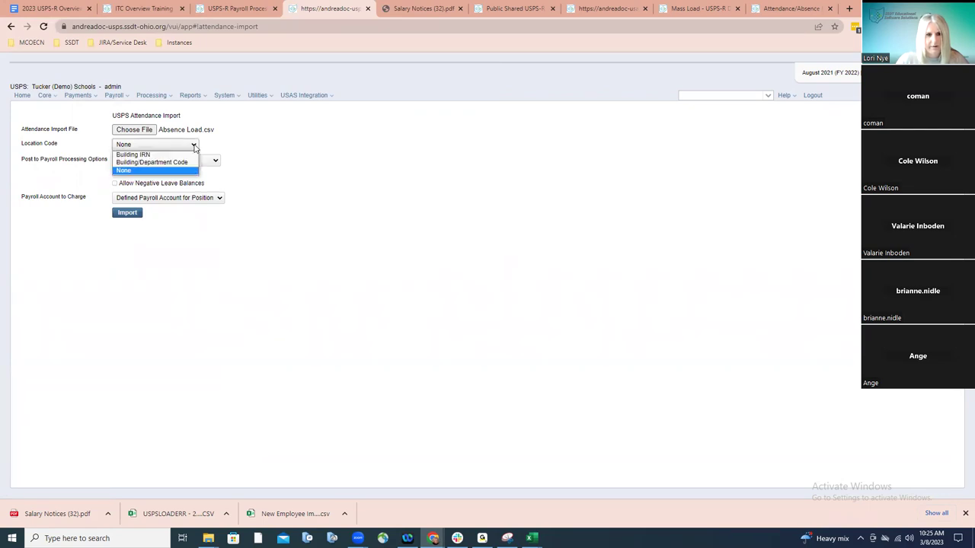
{"action": "left_click", "coordinate": [214, 131]}
{"action": "left_click", "coordinate": [214, 130]}
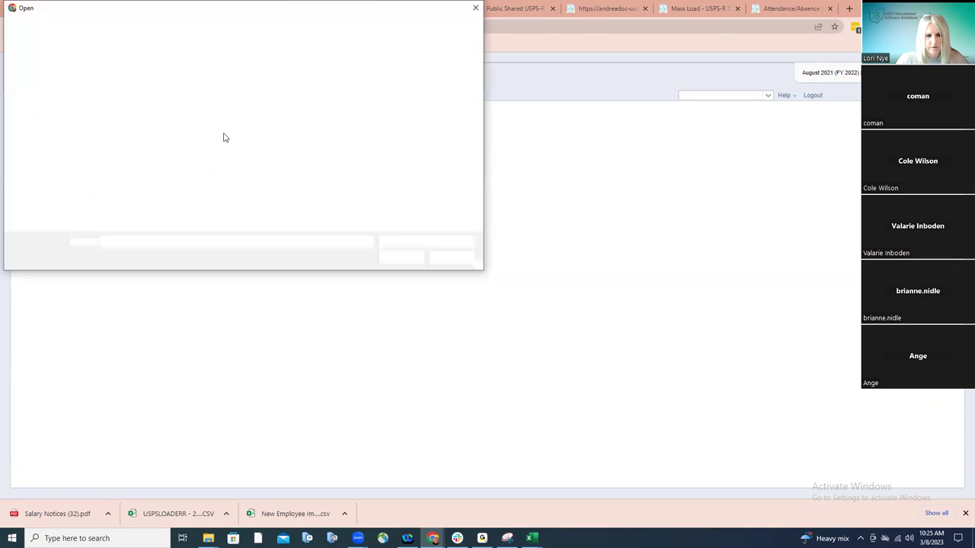
{"action": "left_click", "coordinate": [451, 257]}
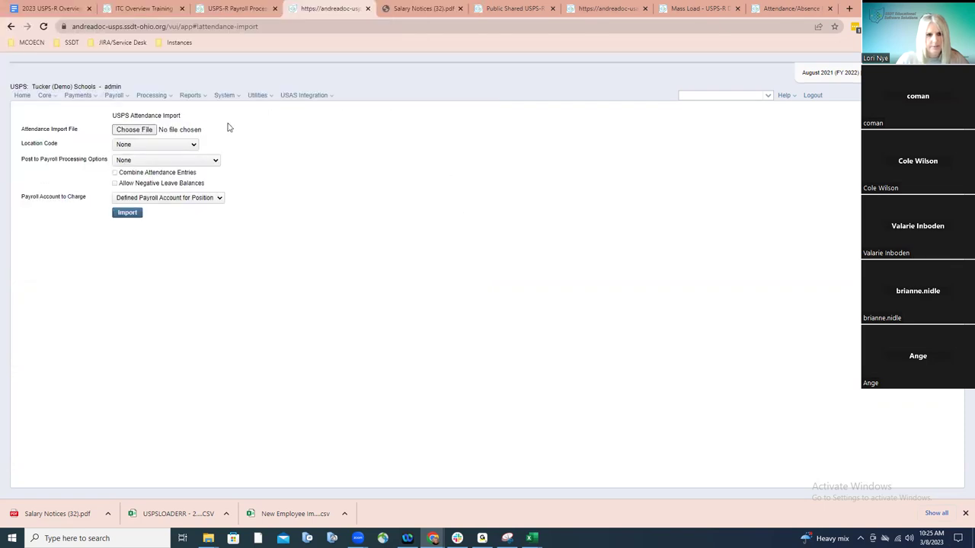
{"action": "left_click", "coordinate": [175, 135]}
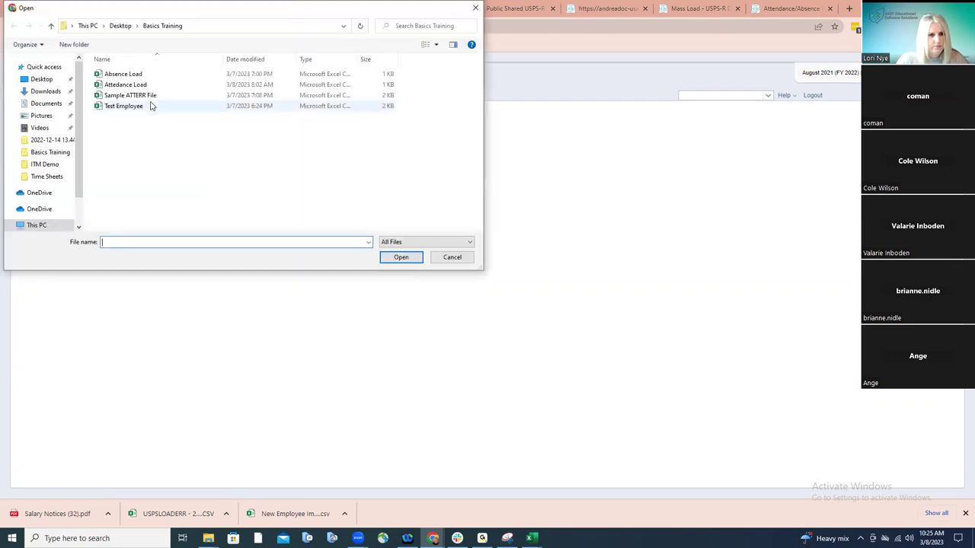
{"action": "double_click", "coordinate": [136, 78]}
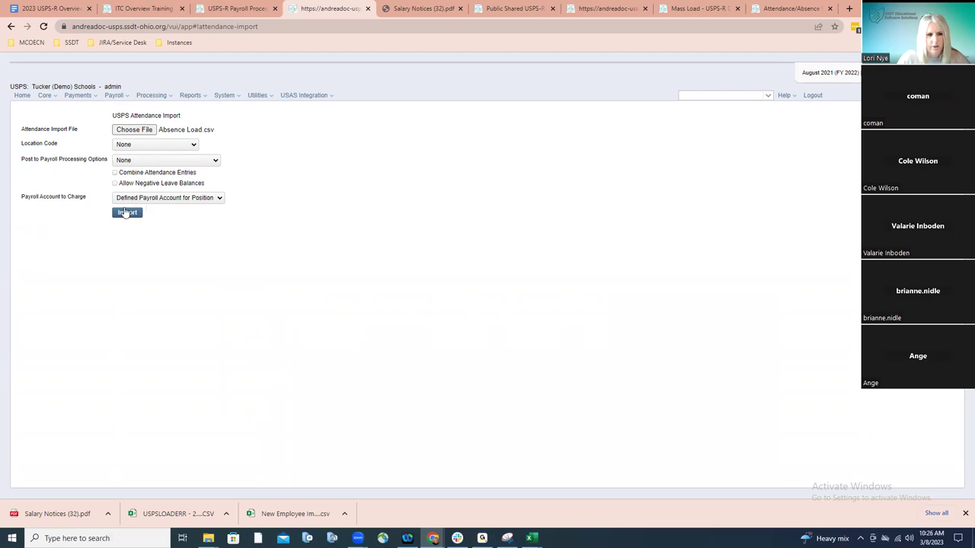
{"action": "left_click", "coordinate": [127, 213]}
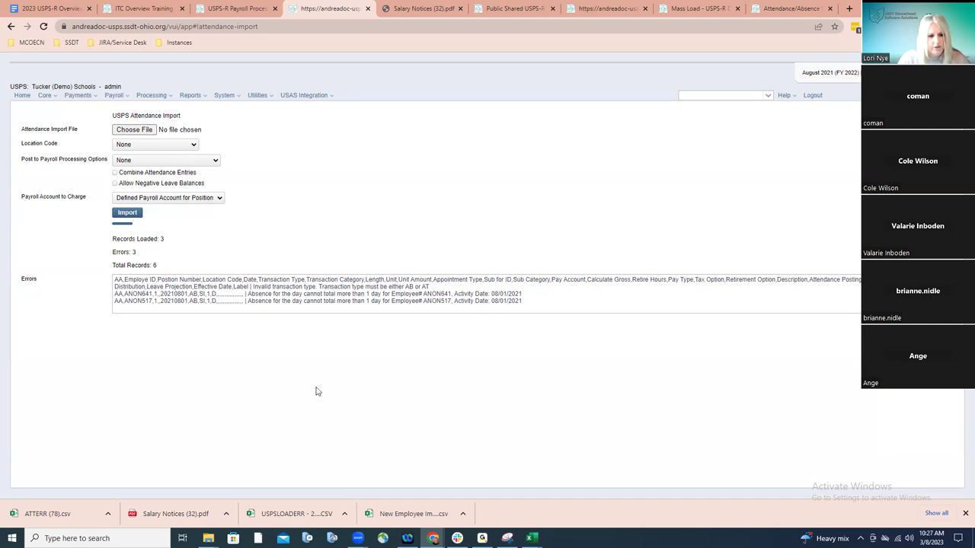
Open the downloaded ATTERR (78).csv error file
{"action": "left_click", "coordinate": [66, 517]}
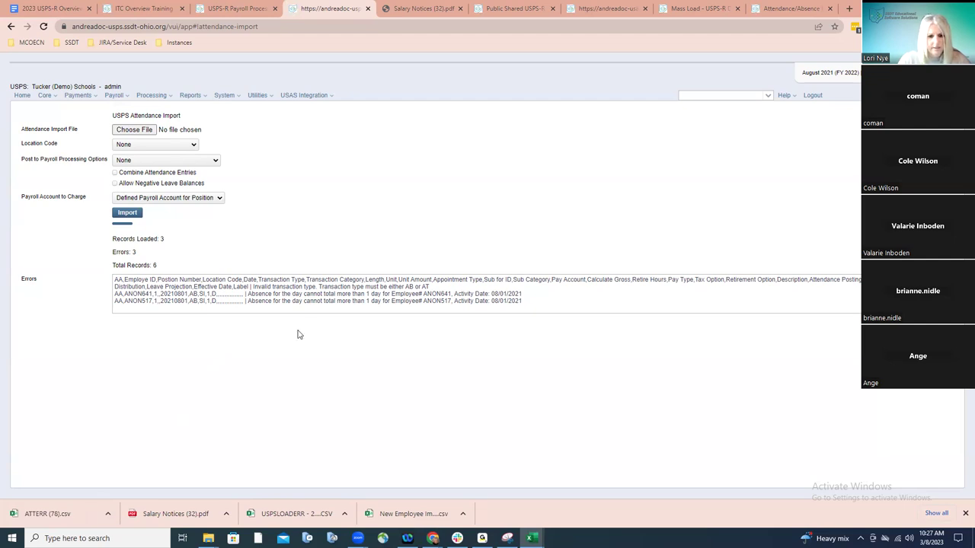
Open ATTERR (78).csv in Excel and widen column Y to read the error messages
{"action": "left_click", "coordinate": [82, 507]}
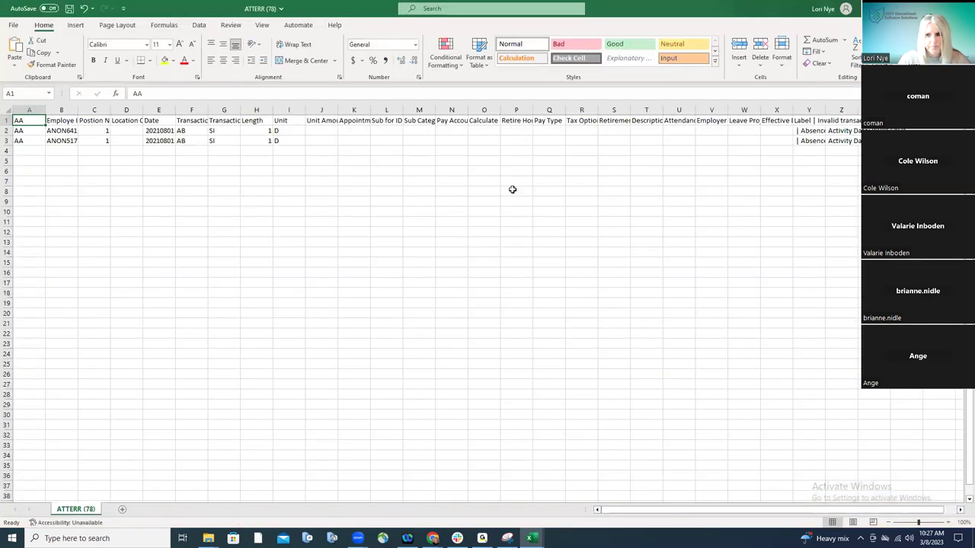
{"action": "double_click", "coordinate": [826, 111]}
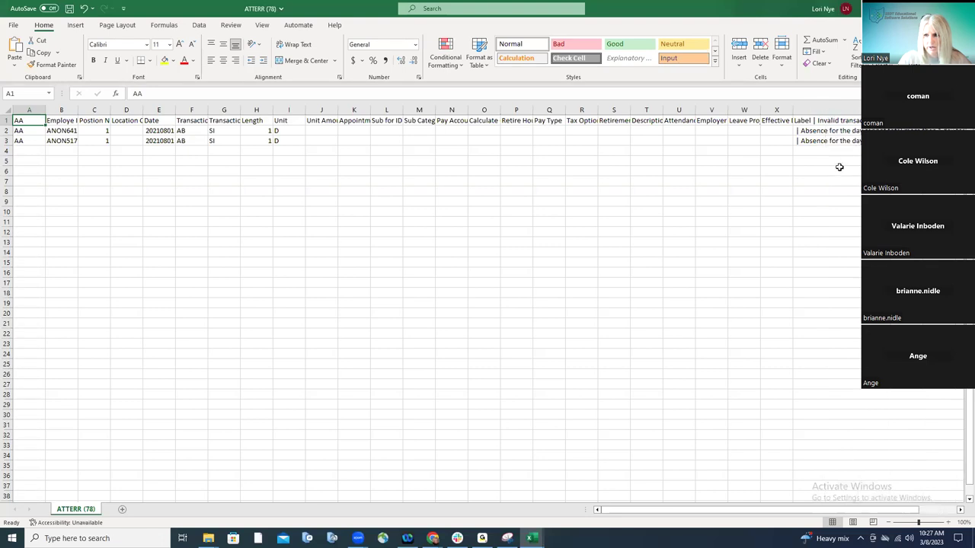
{"action": "left_click_drag", "start_coordinate": [777, 511], "coordinate": [811, 510]}
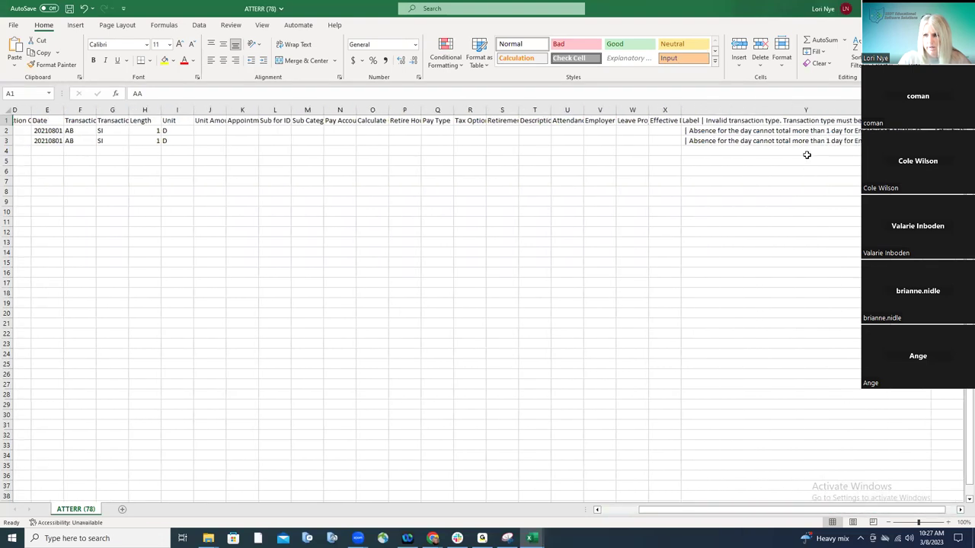
{"action": "left_click_drag", "start_coordinate": [678, 510], "coordinate": [642, 511]}
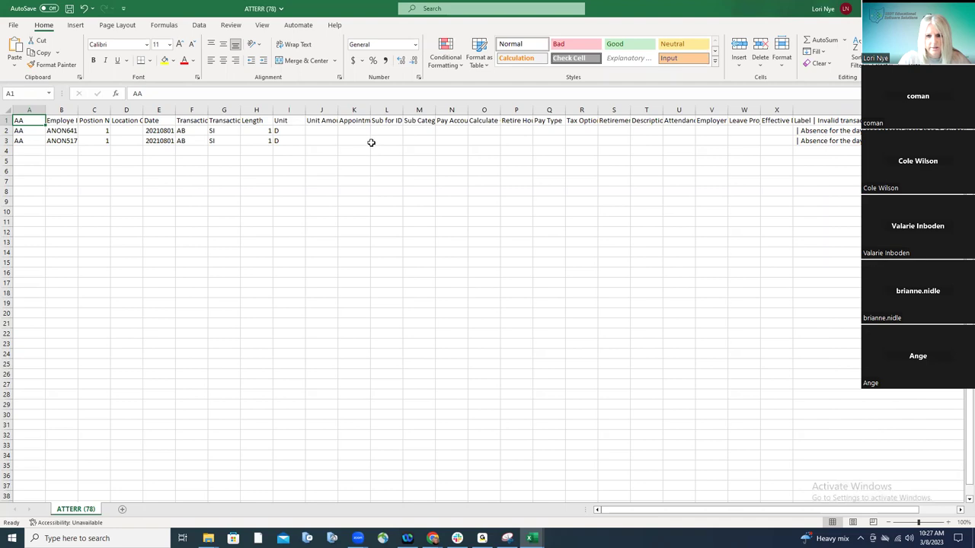
{"action": "left_click", "coordinate": [165, 131]}
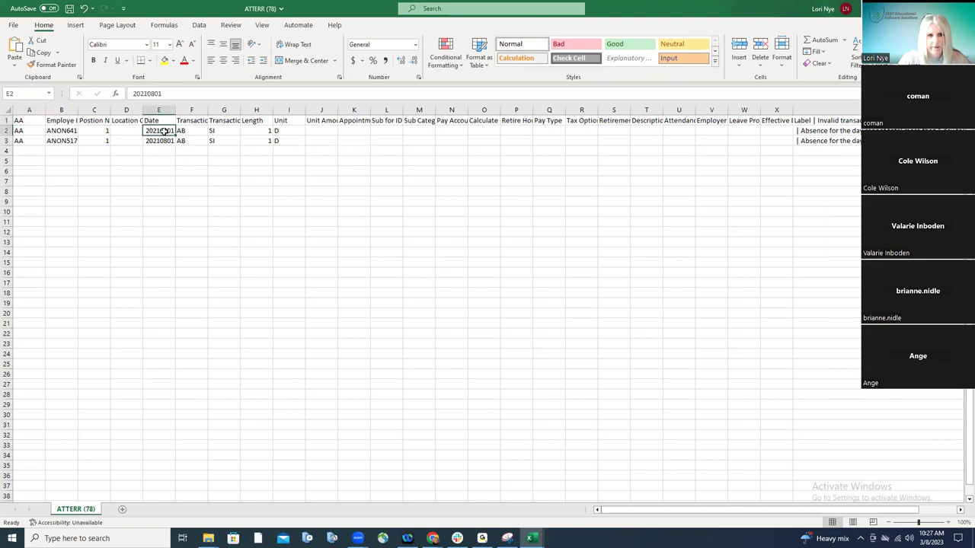
{"action": "left_click", "coordinate": [175, 94]}
{"action": "type", "text": "10"}
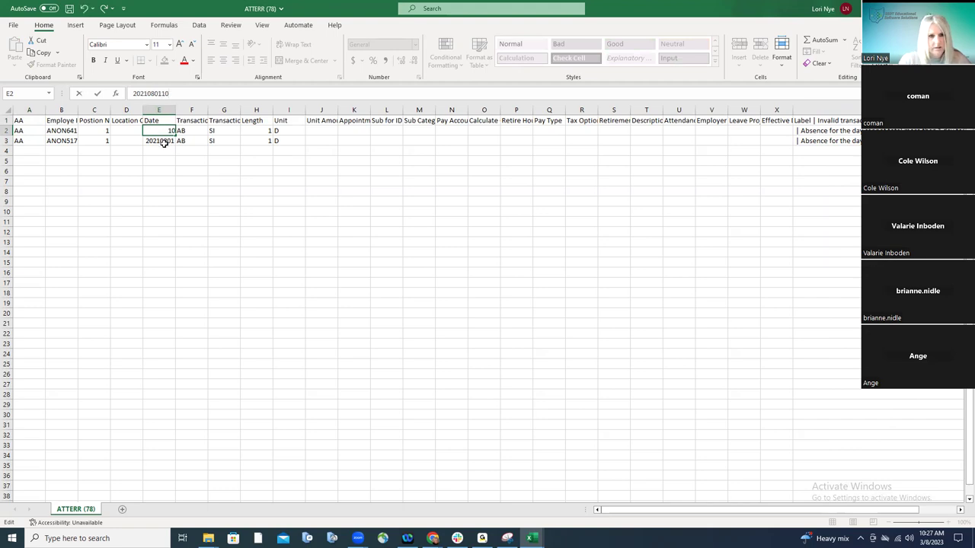
{"action": "left_click", "coordinate": [163, 143]}
{"action": "left_click", "coordinate": [171, 93]}
{"action": "type", "text": "0"}
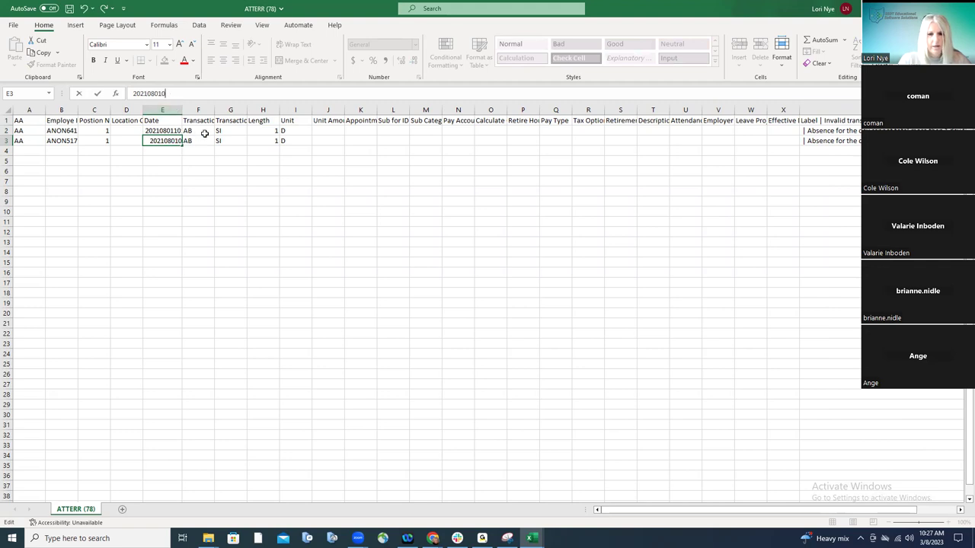
{"action": "left_click", "coordinate": [232, 170]}
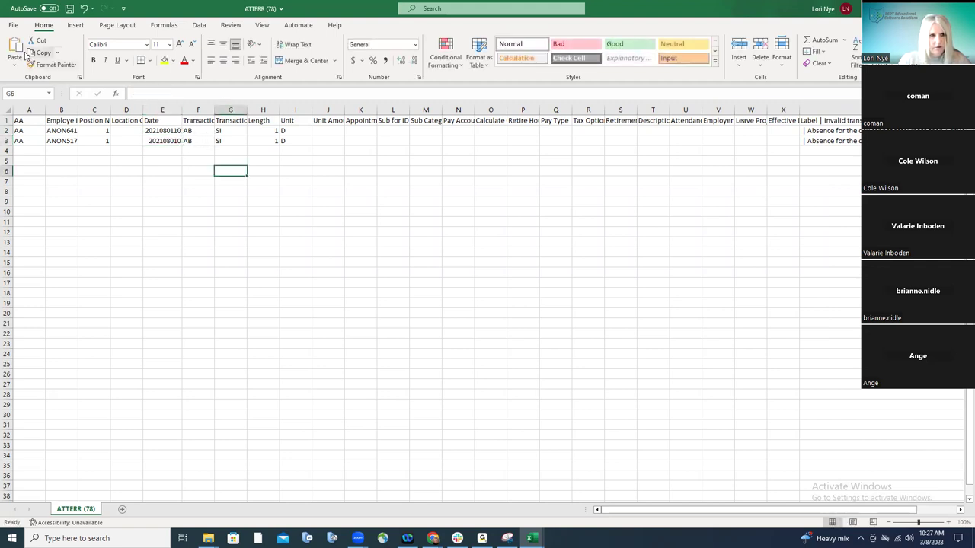
Save the edited sheet as CSV 'Absence Corrected' in Desktop > Basics Training
{"action": "left_click", "coordinate": [13, 25]}
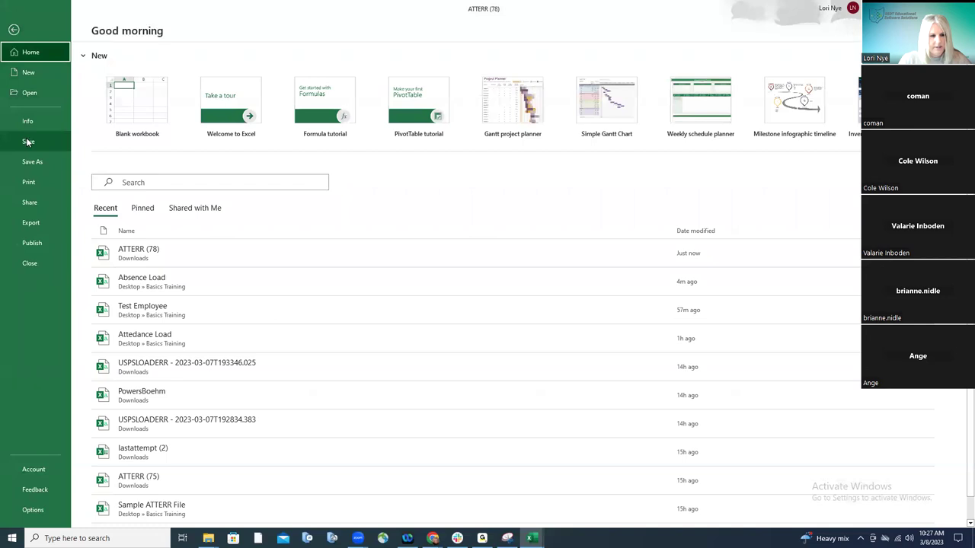
{"action": "left_click", "coordinate": [33, 161]}
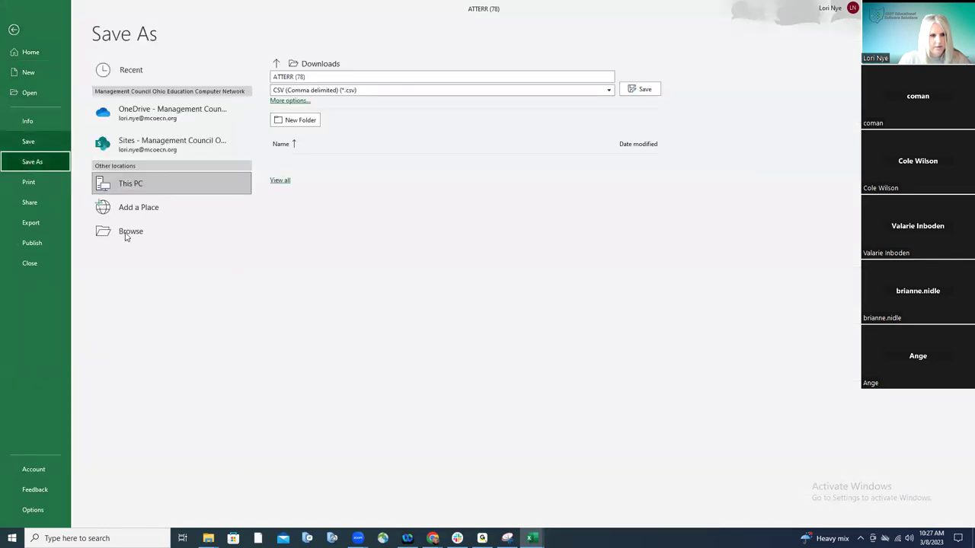
{"action": "left_click", "coordinate": [126, 232]}
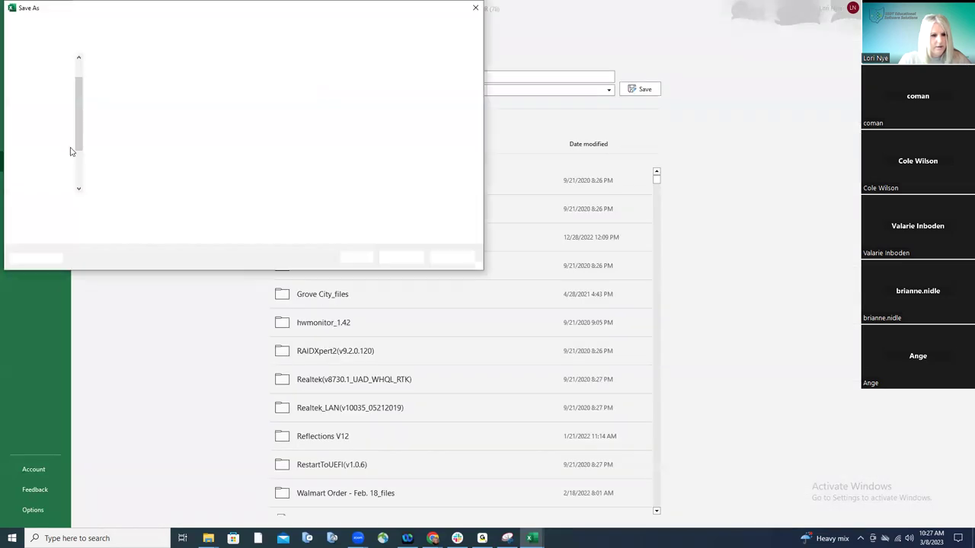
{"action": "scroll", "coordinate": [76, 97], "scroll_direction": "up", "scroll_amount": 2}
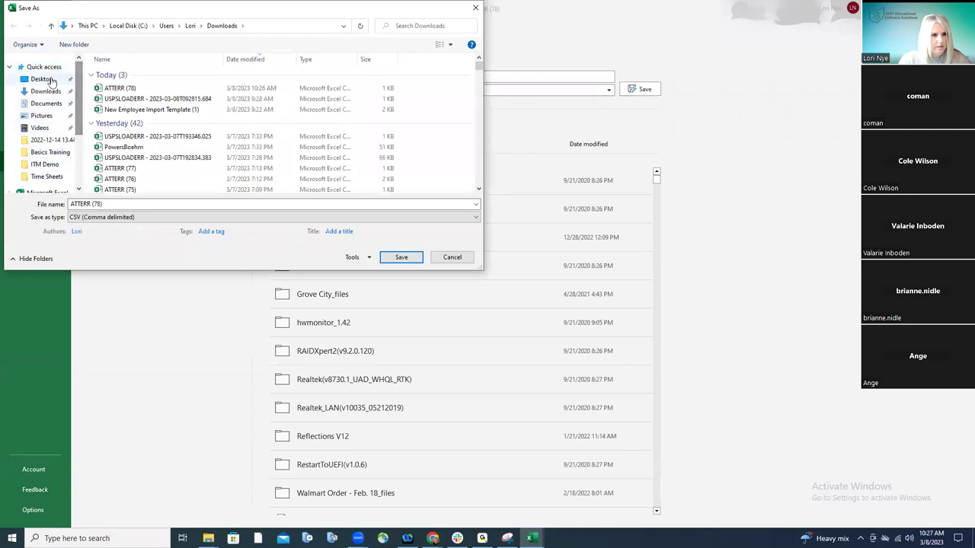
{"action": "left_click", "coordinate": [43, 76]}
{"action": "double_click", "coordinate": [124, 73]}
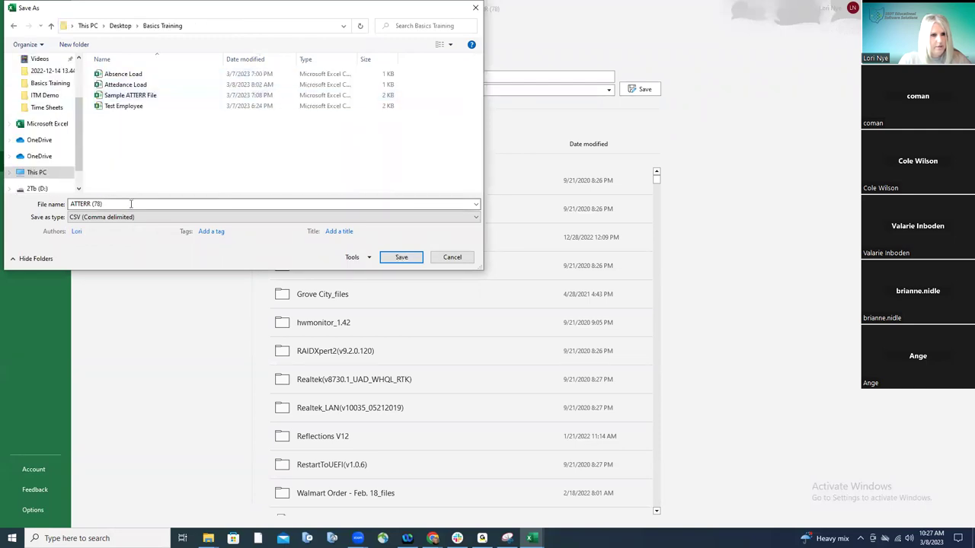
{"action": "left_click", "coordinate": [139, 200]}
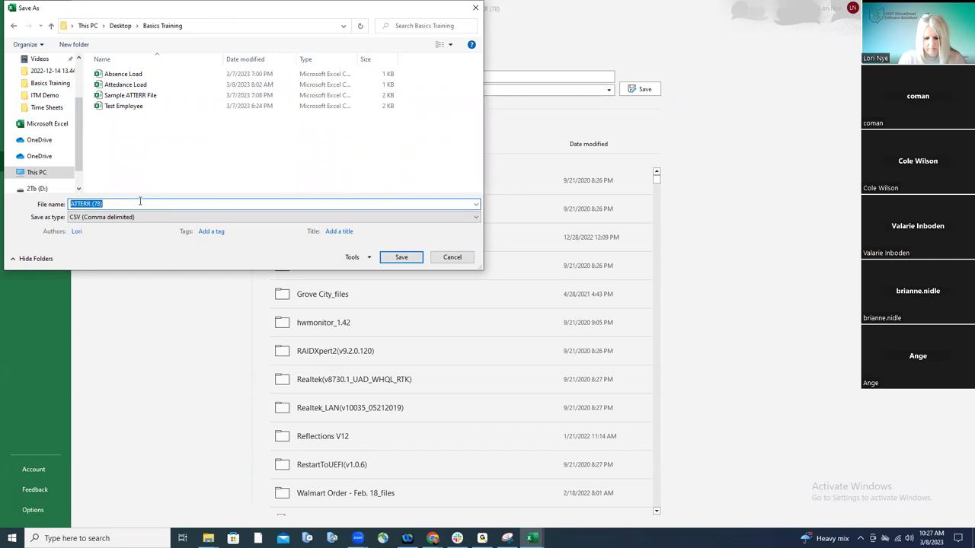
{"action": "type", "text": "Ab"}
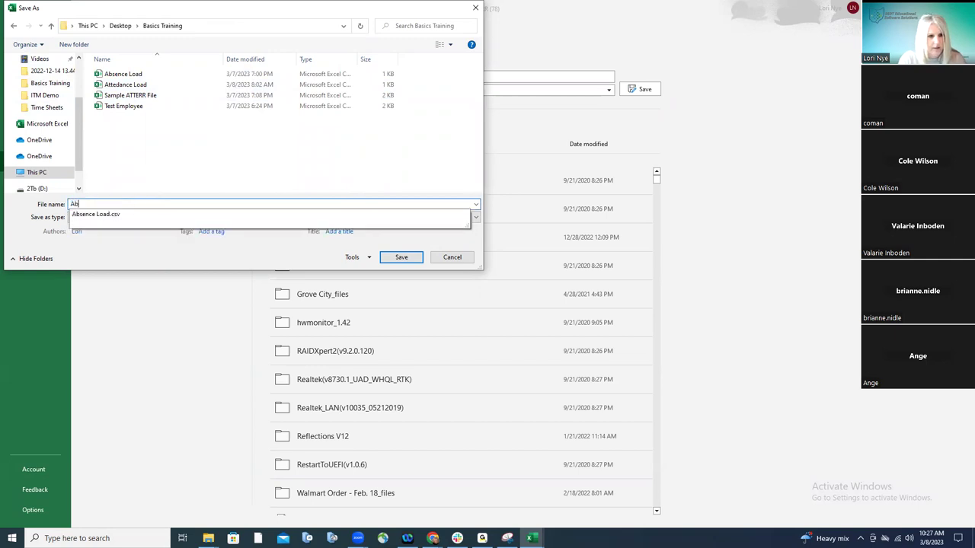
{"action": "type", "text": "sence Corre"}
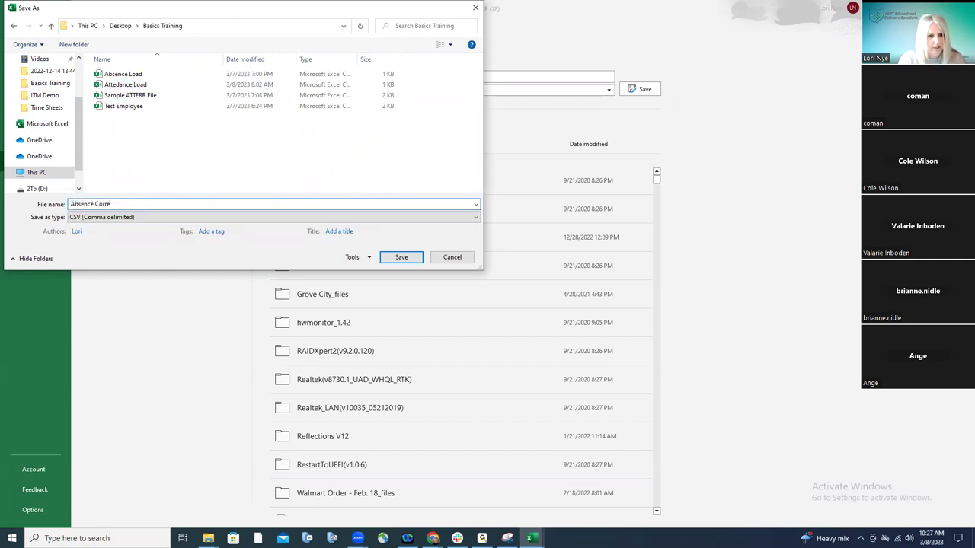
{"action": "type", "text": "cted"}
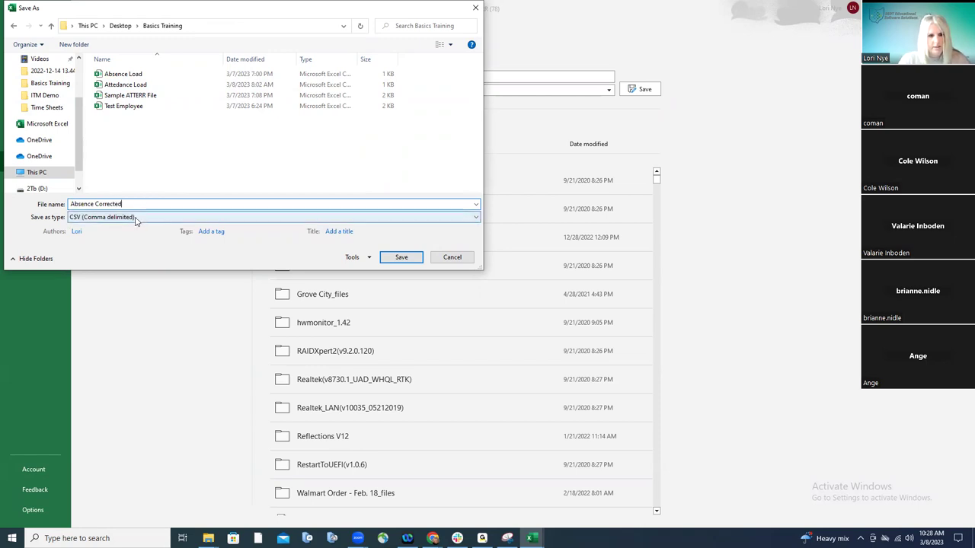
{"action": "left_click", "coordinate": [401, 256]}
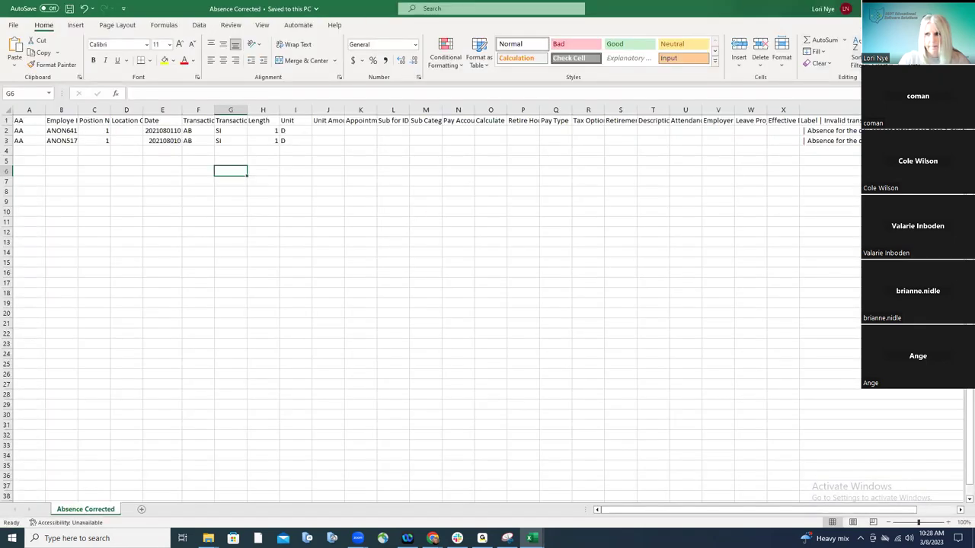
{"action": "key", "text": "alt+Tab"}
{"action": "key", "text": "alt+Tab"}
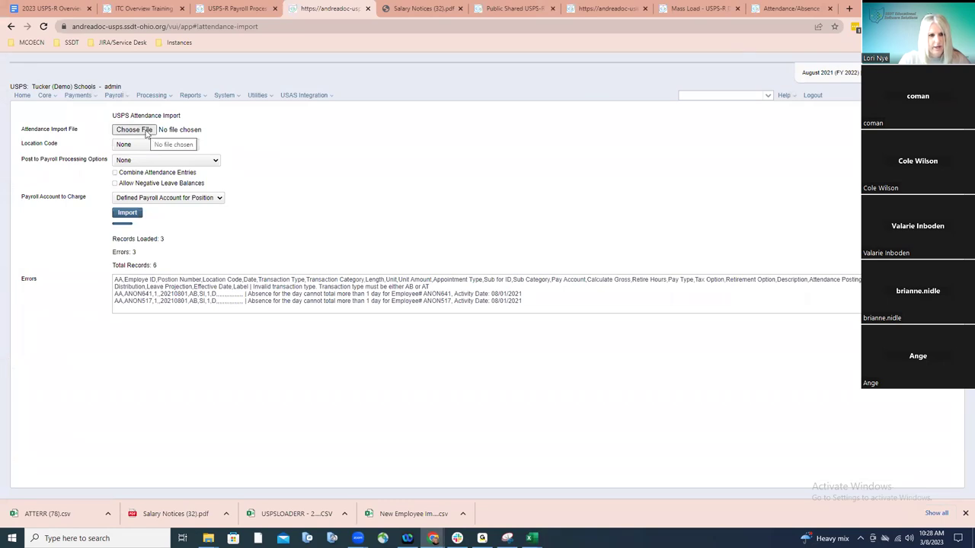
Import Absence Corrected.csv as attendance, then dismiss the Session Expired warning
{"action": "left_click", "coordinate": [176, 131]}
{"action": "double_click", "coordinate": [144, 76]}
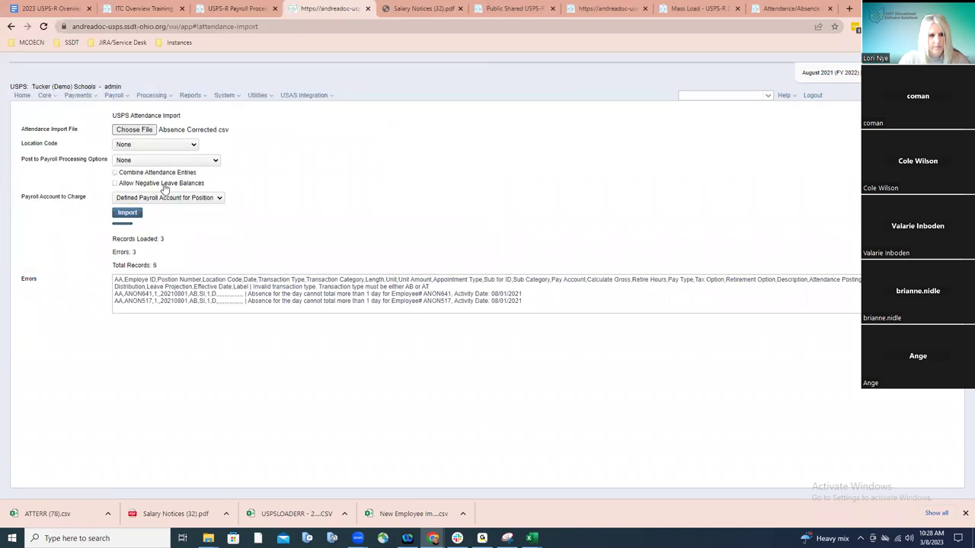
{"action": "left_click", "coordinate": [131, 217]}
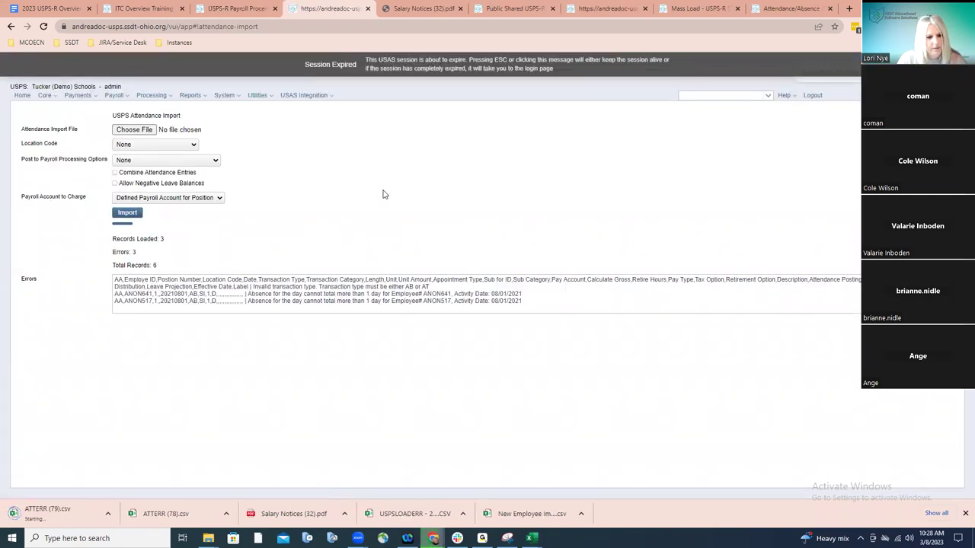
{"action": "key", "text": "Escape"}
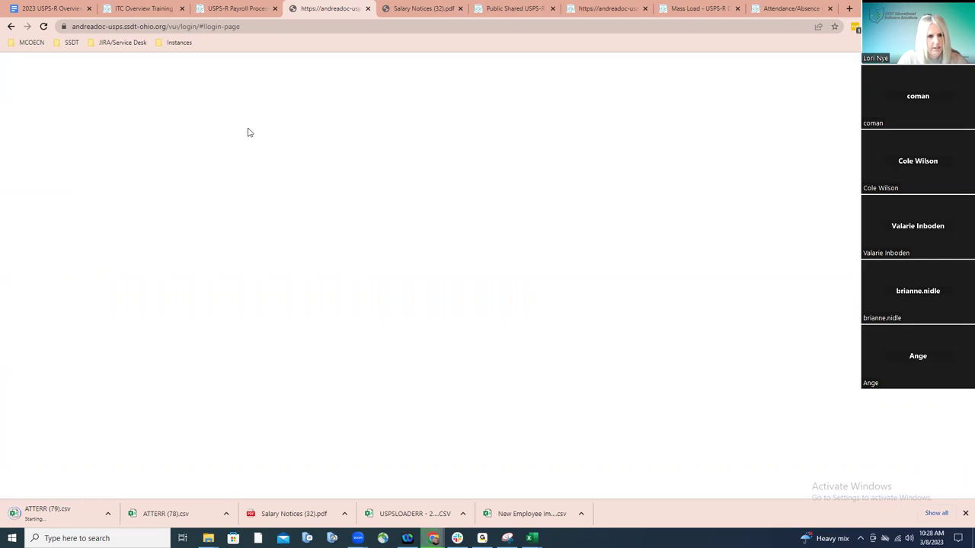
Log back into USPS-R and go to the Attendance Import utility
{"action": "left_click", "coordinate": [43, 26]}
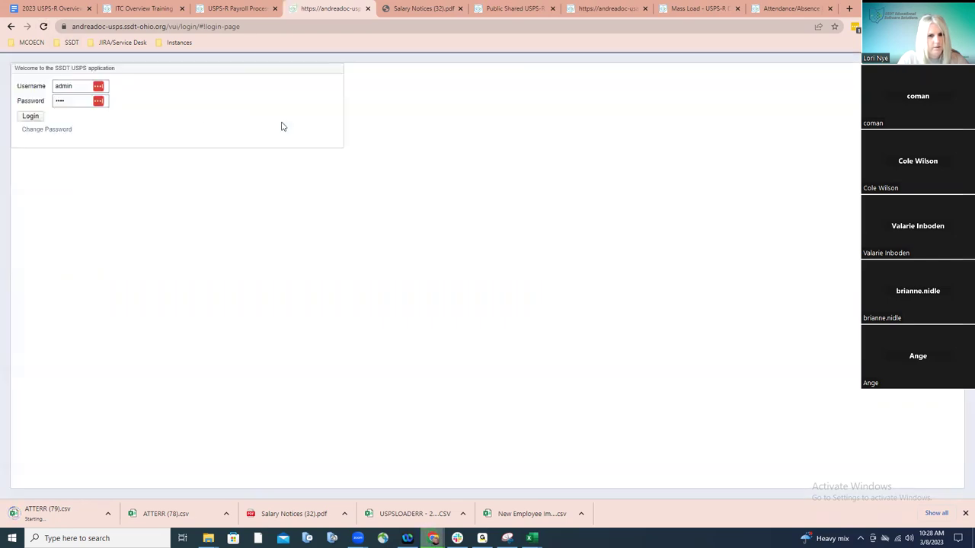
{"action": "left_click", "coordinate": [30, 119]}
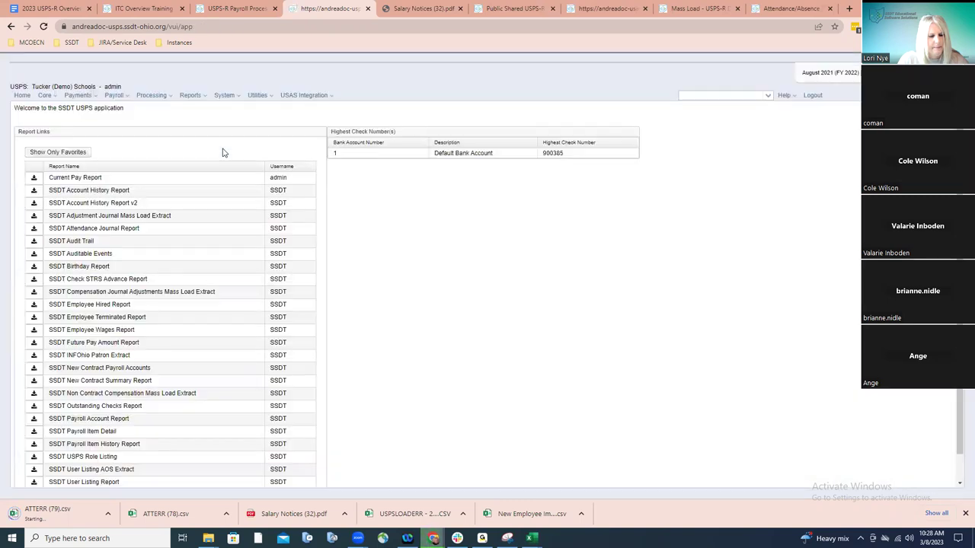
{"action": "left_click", "coordinate": [258, 95]}
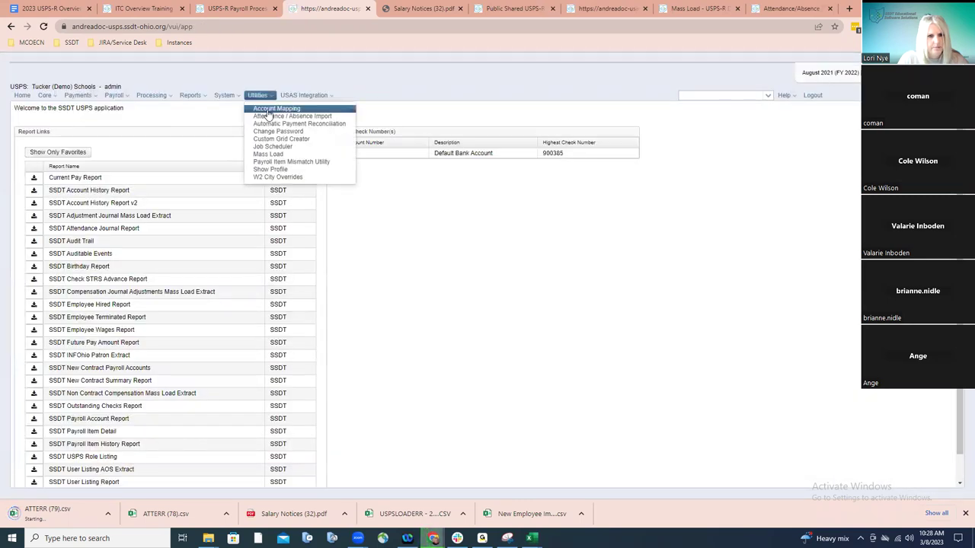
{"action": "left_click", "coordinate": [271, 113]}
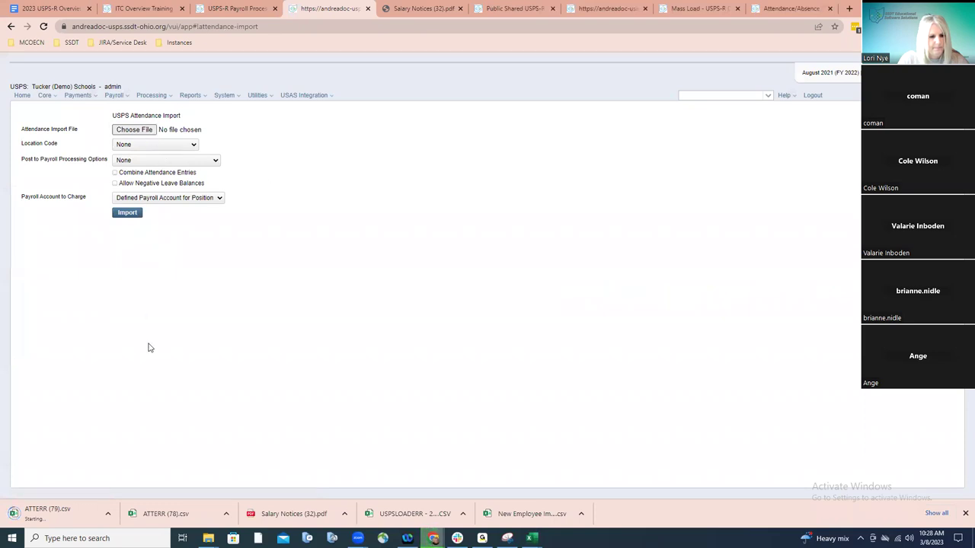
Cancel the ATTERR (79).csv download and import Absence Corrected.csv, getting 0 records loaded and 3 errors
{"action": "left_click", "coordinate": [105, 518]}
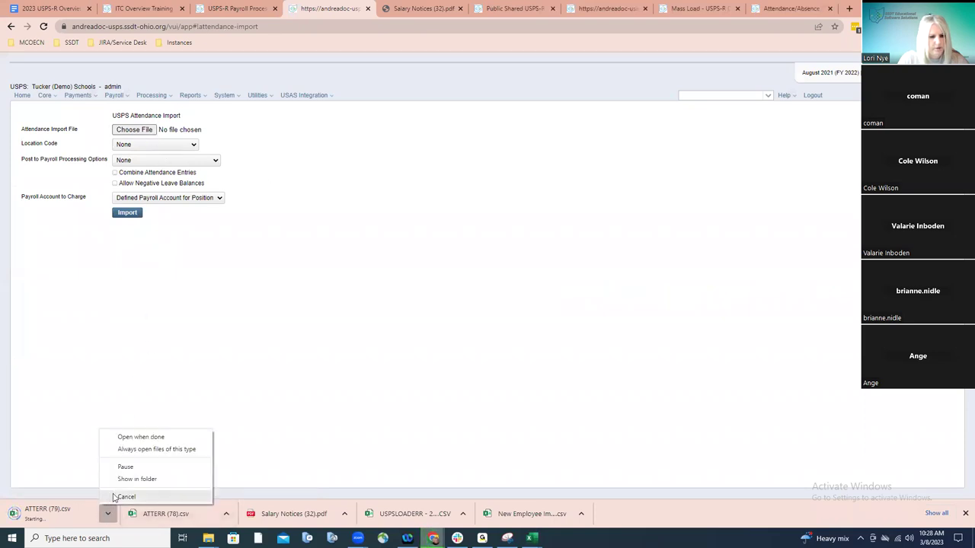
{"action": "left_click", "coordinate": [112, 497]}
{"action": "left_click", "coordinate": [145, 130]}
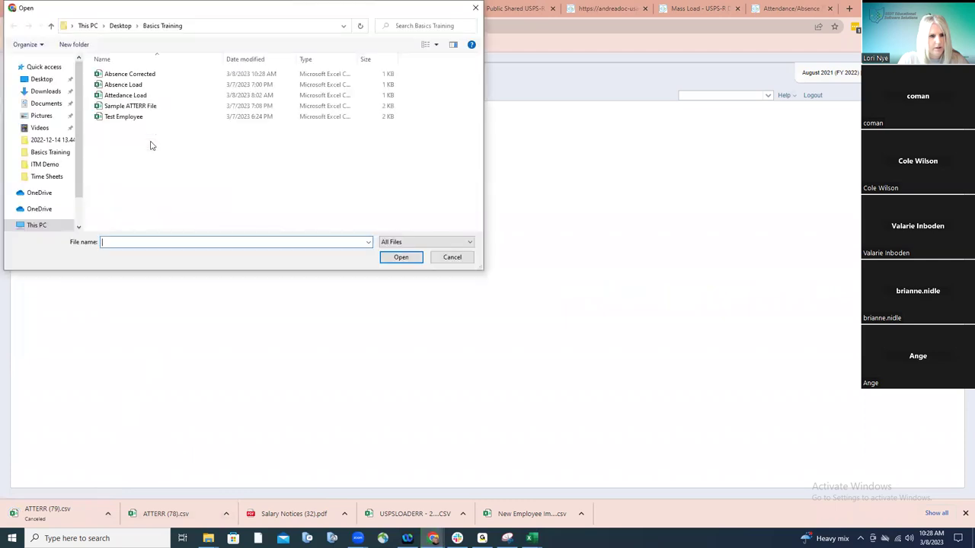
{"action": "double_click", "coordinate": [131, 76]}
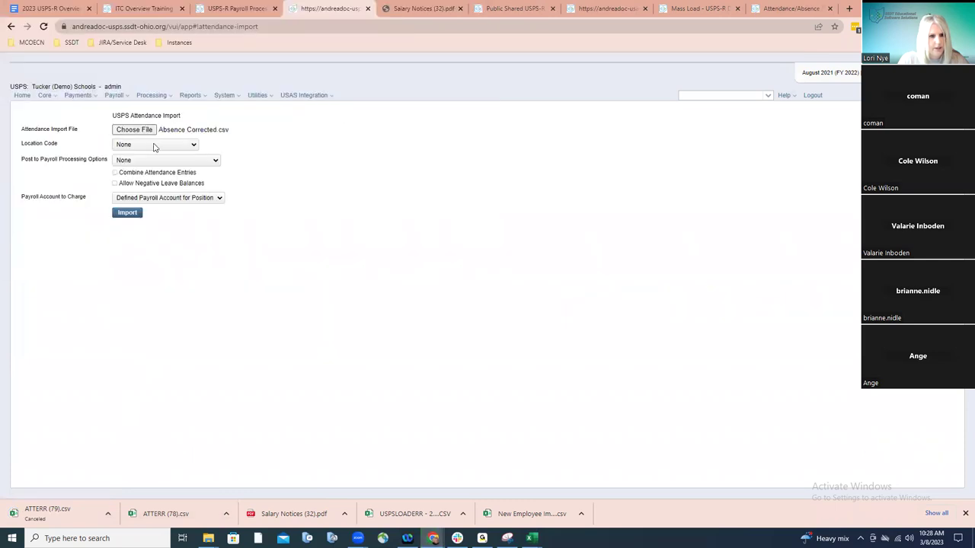
{"action": "left_click", "coordinate": [128, 212]}
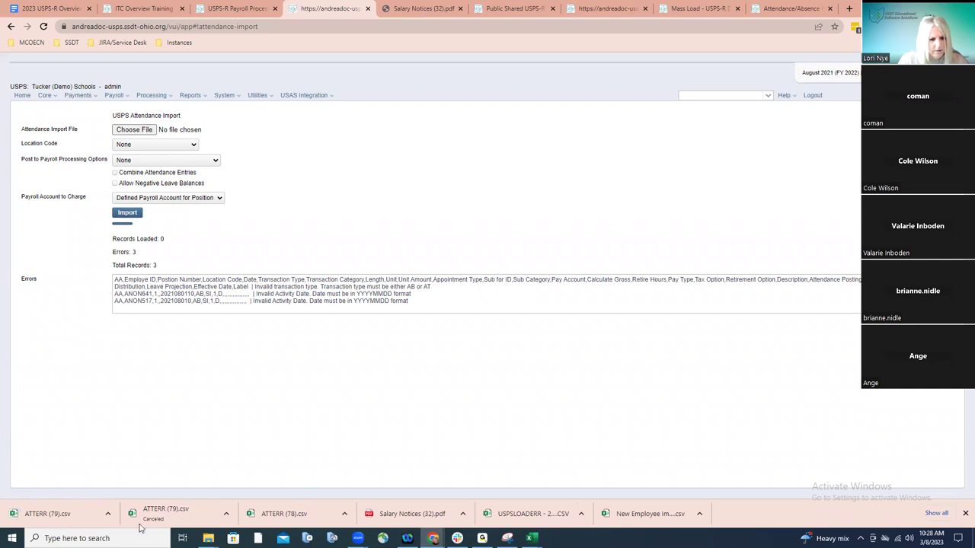
{"action": "left_click", "coordinate": [73, 515]}
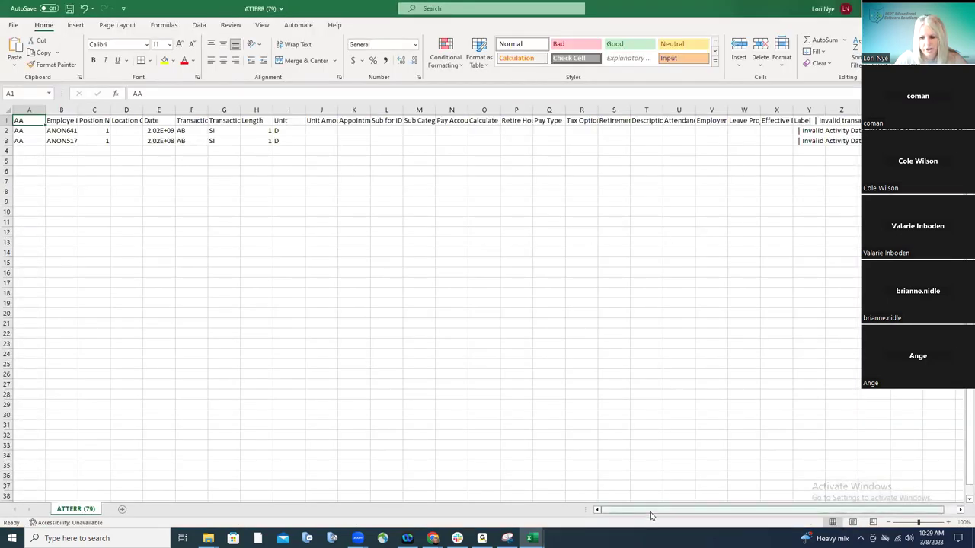
{"action": "left_click_drag", "start_coordinate": [651, 512], "coordinate": [662, 512]}
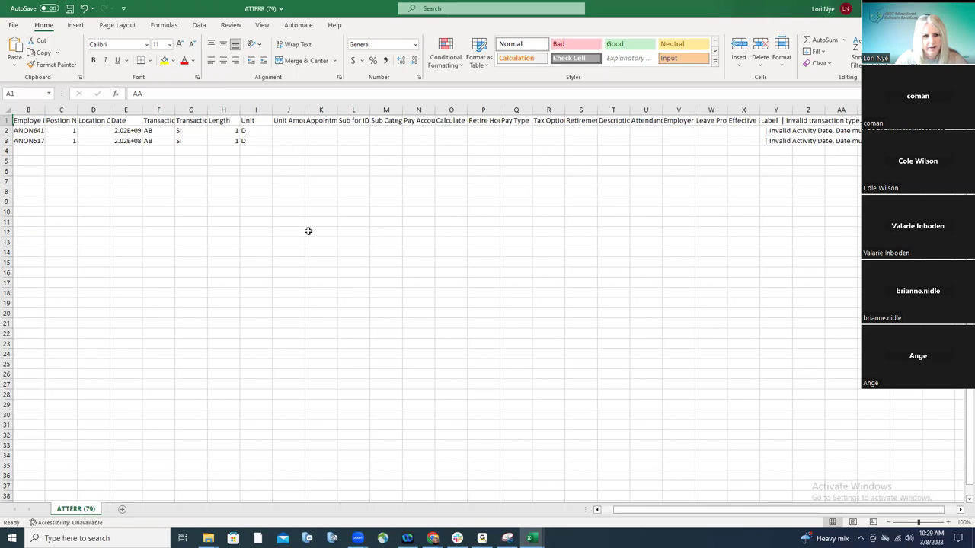
{"action": "left_click_drag", "start_coordinate": [631, 516], "coordinate": [609, 515]}
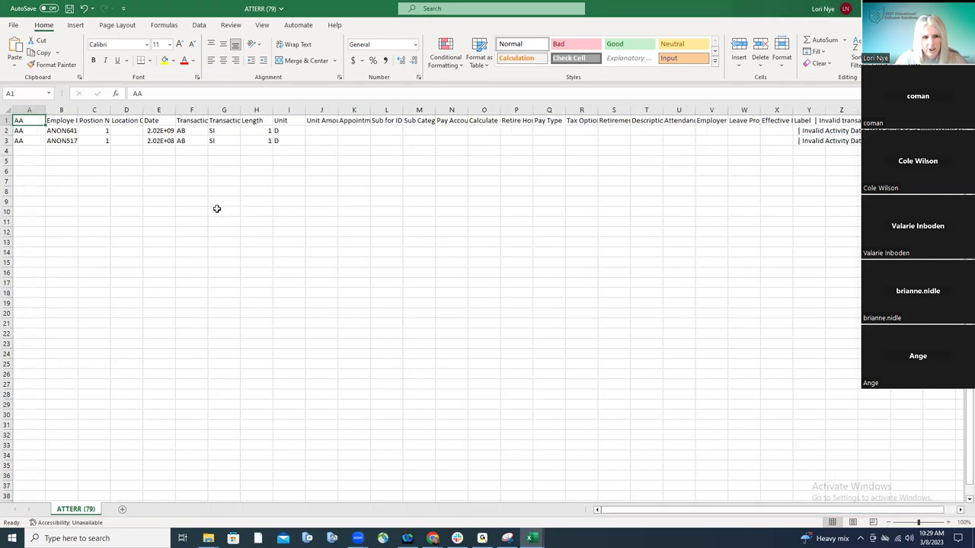
{"action": "double_click", "coordinate": [175, 110]}
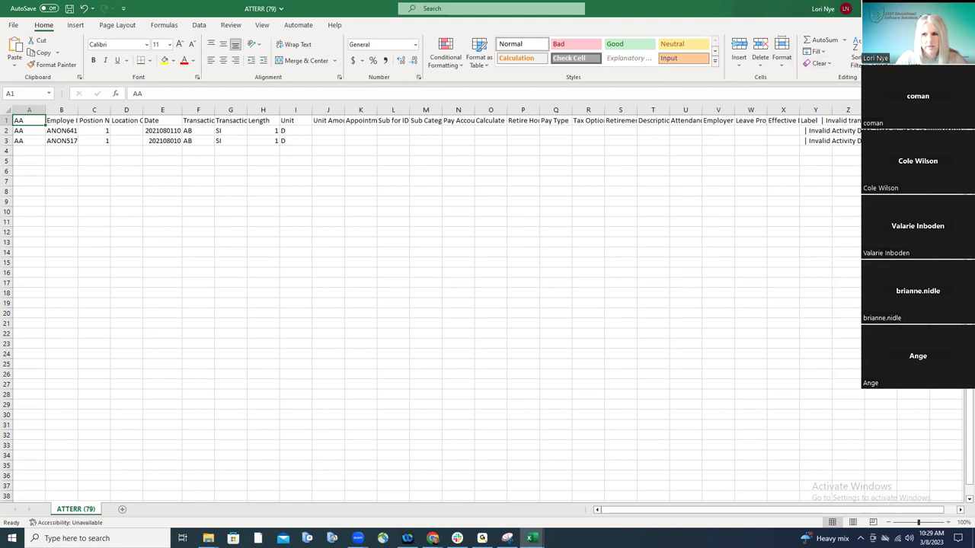
{"action": "key", "text": "alt+Tab"}
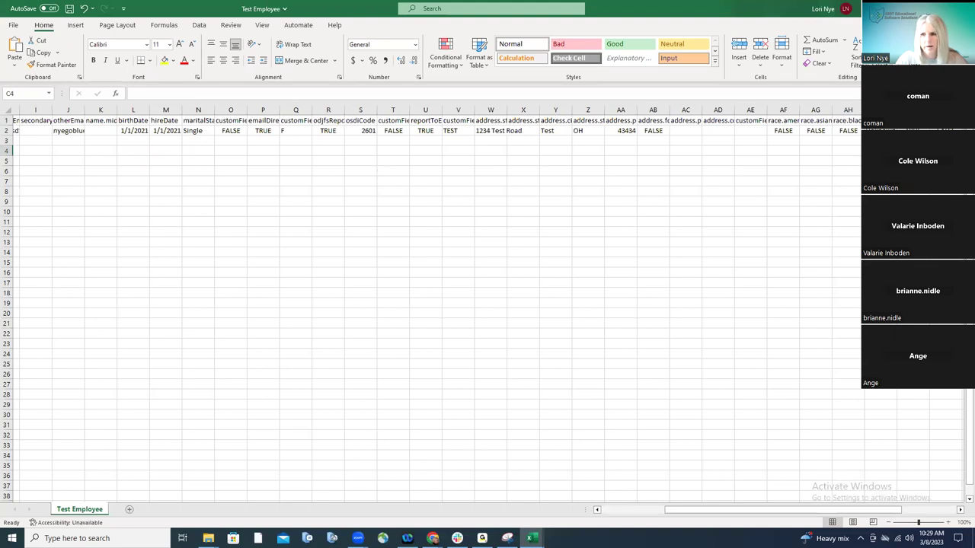
{"action": "key", "text": "alt+Tab"}
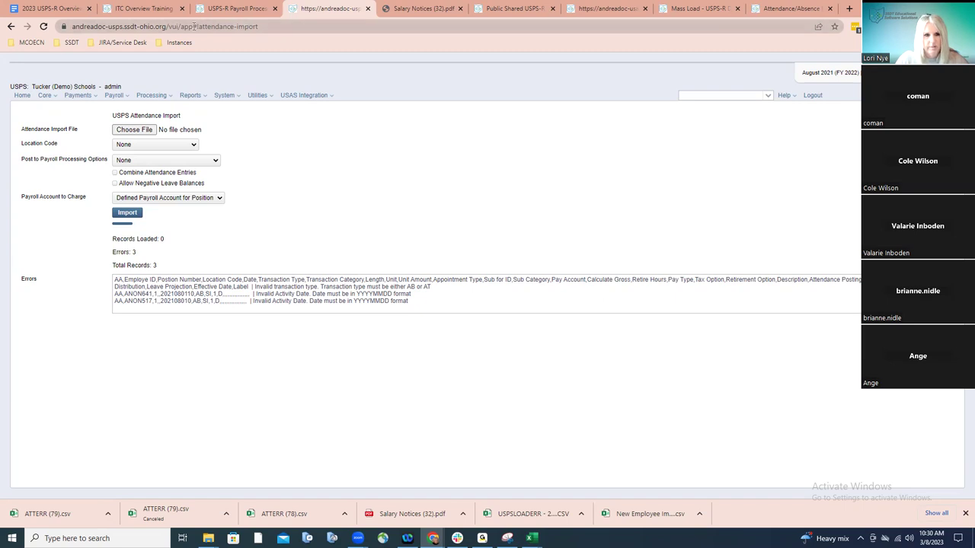
Read the Payroll Processing checklist's attendance and absence import steps, then return to USPS-R
{"action": "left_click", "coordinate": [225, 10]}
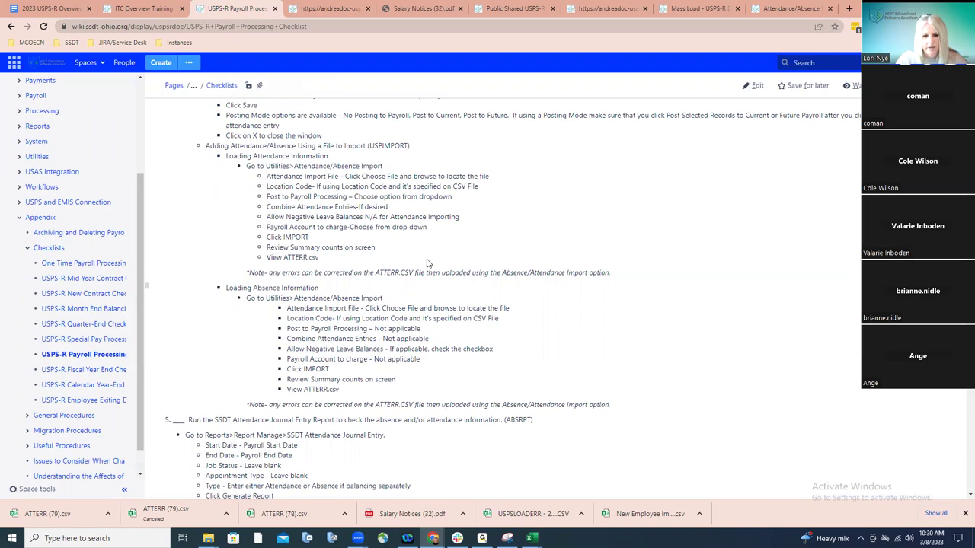
{"action": "scroll", "coordinate": [427, 263], "scroll_direction": "down", "scroll_amount": 2}
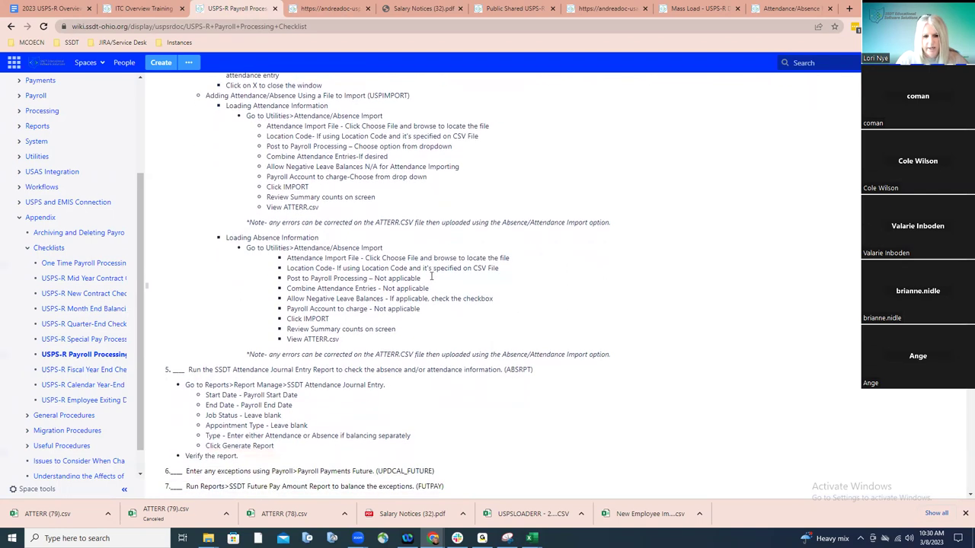
{"action": "scroll", "coordinate": [431, 278], "scroll_direction": "down", "scroll_amount": 1}
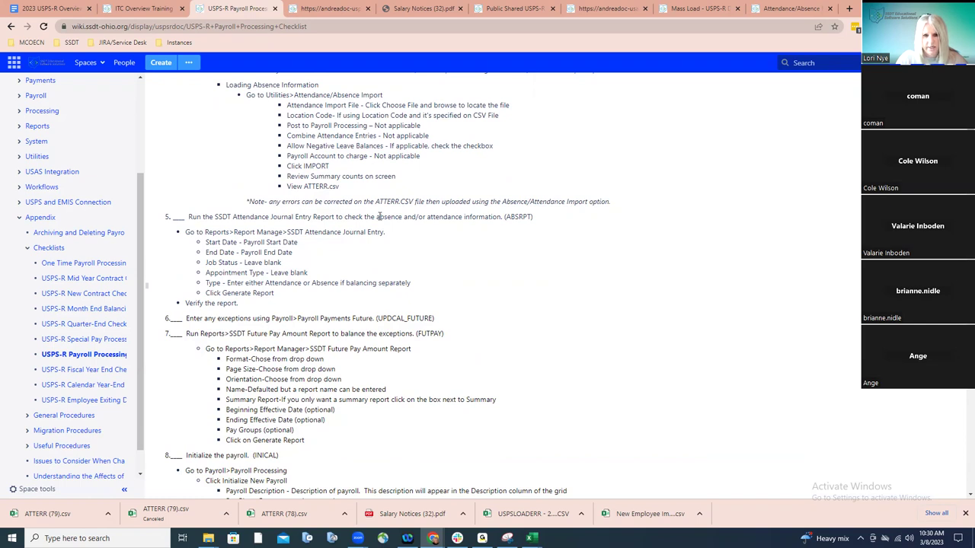
{"action": "left_click", "coordinate": [342, 13]}
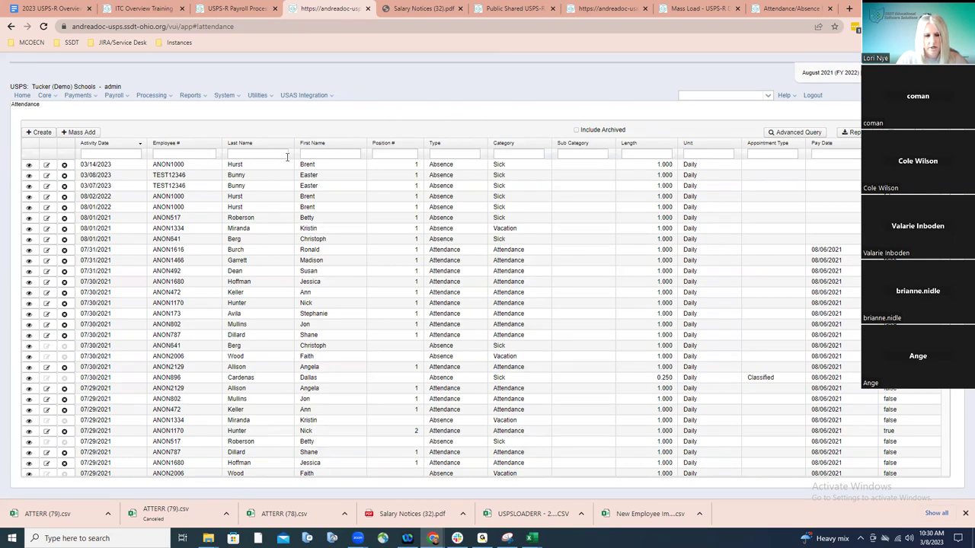
Start a new attendance entry and select the test employee's position 1 in Employee #
{"action": "left_click", "coordinate": [45, 133]}
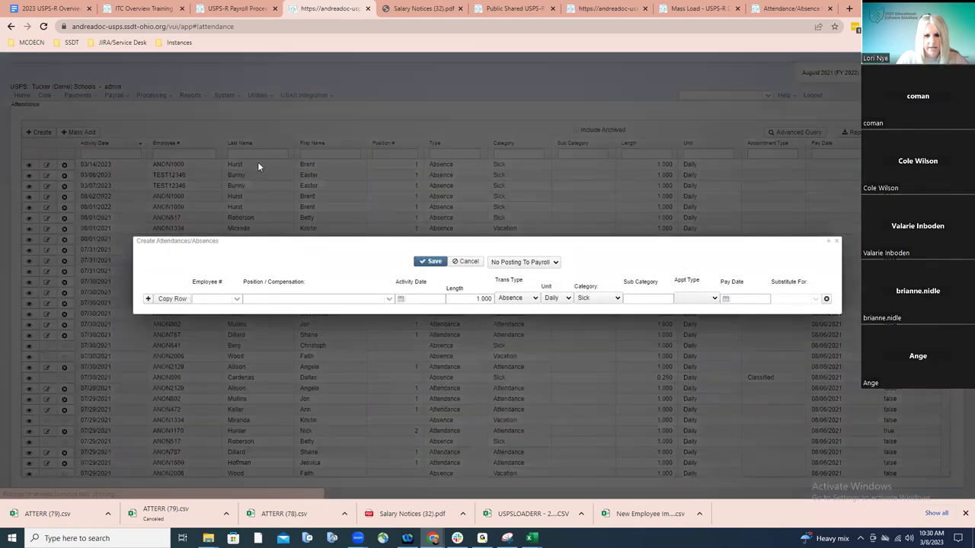
{"action": "left_click_drag", "start_coordinate": [353, 242], "coordinate": [396, 57]}
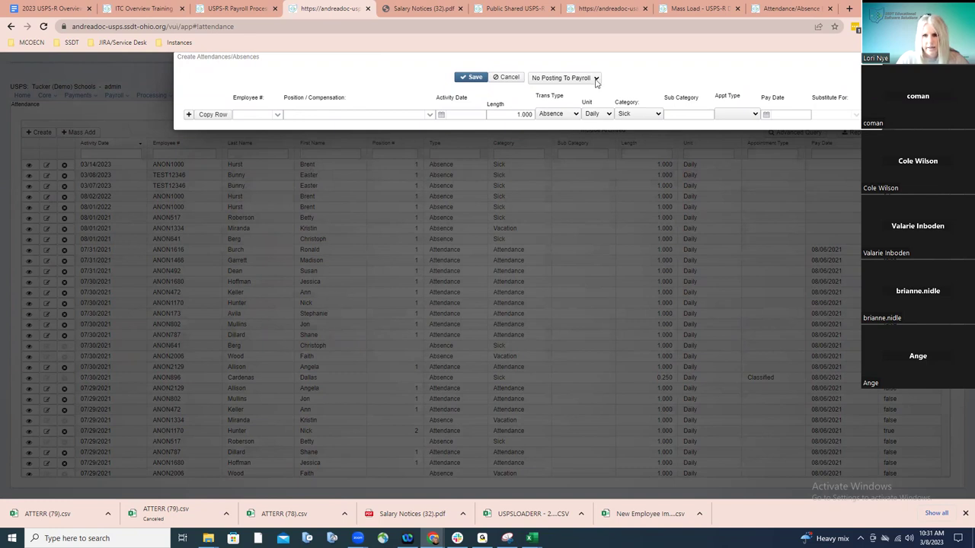
{"action": "left_click", "coordinate": [251, 112]}
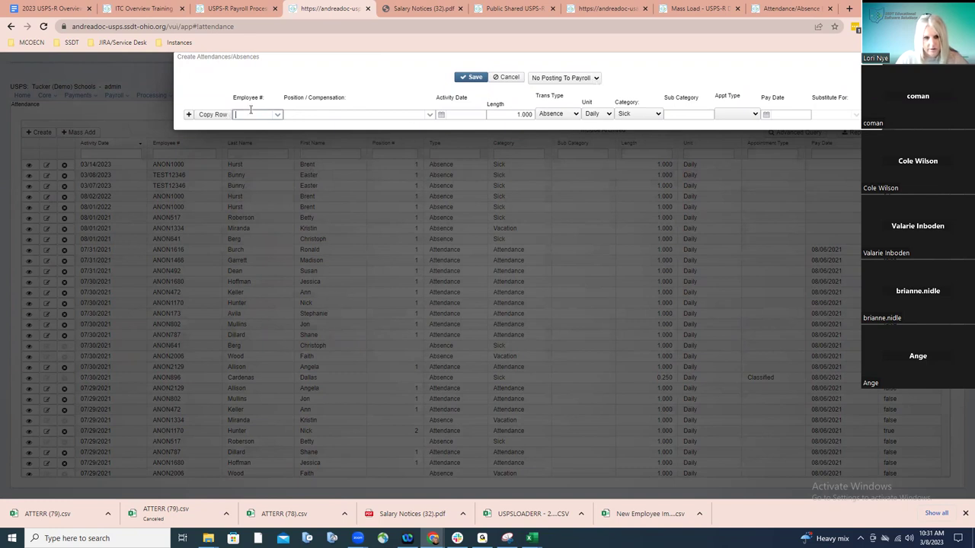
{"action": "type", "text": "bunny"}
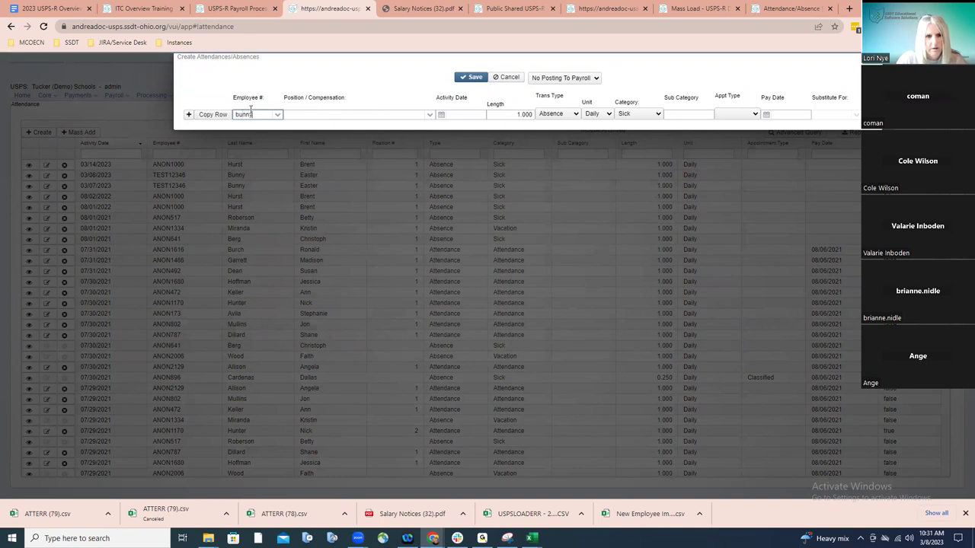
{"action": "left_click", "coordinate": [257, 128]}
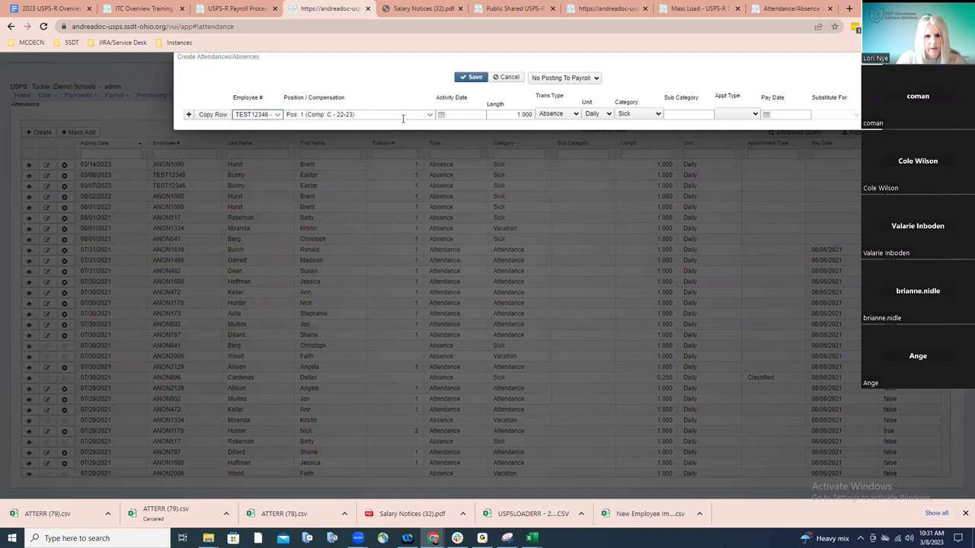
Set the activity date to 3/1/23 and the transaction type to Attendance
{"action": "left_click", "coordinate": [441, 114]}
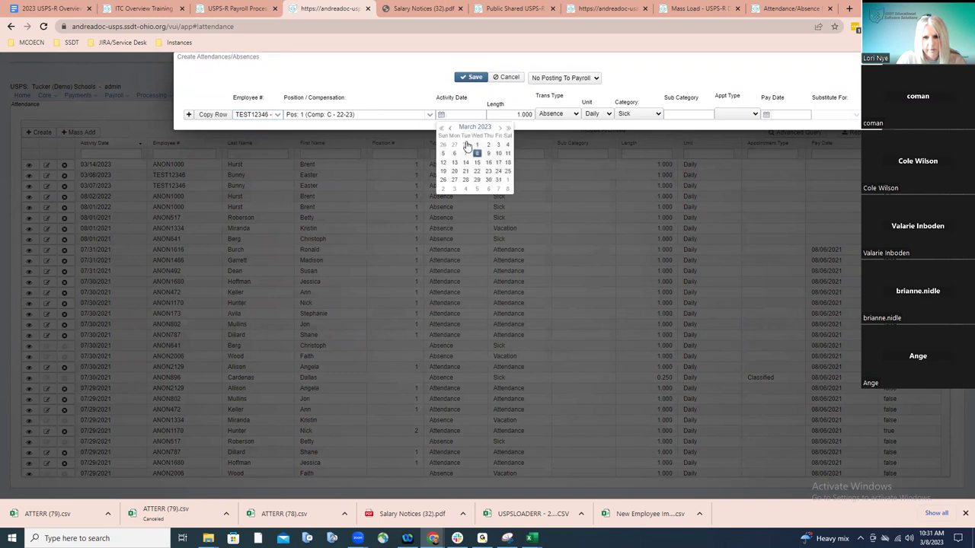
{"action": "left_click", "coordinate": [477, 145]}
{"action": "left_click", "coordinate": [556, 116]}
{"action": "left_click", "coordinate": [557, 125]}
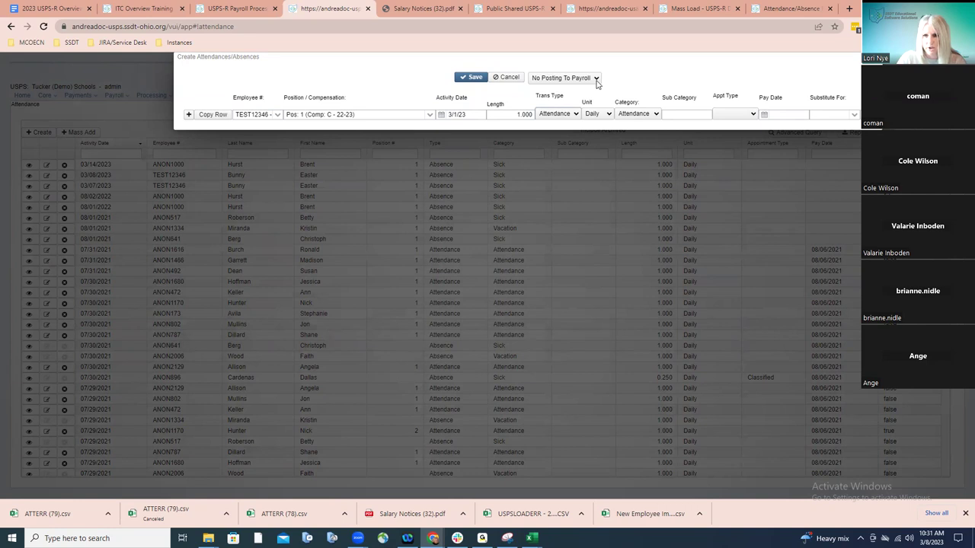
{"action": "left_click", "coordinate": [596, 79]}
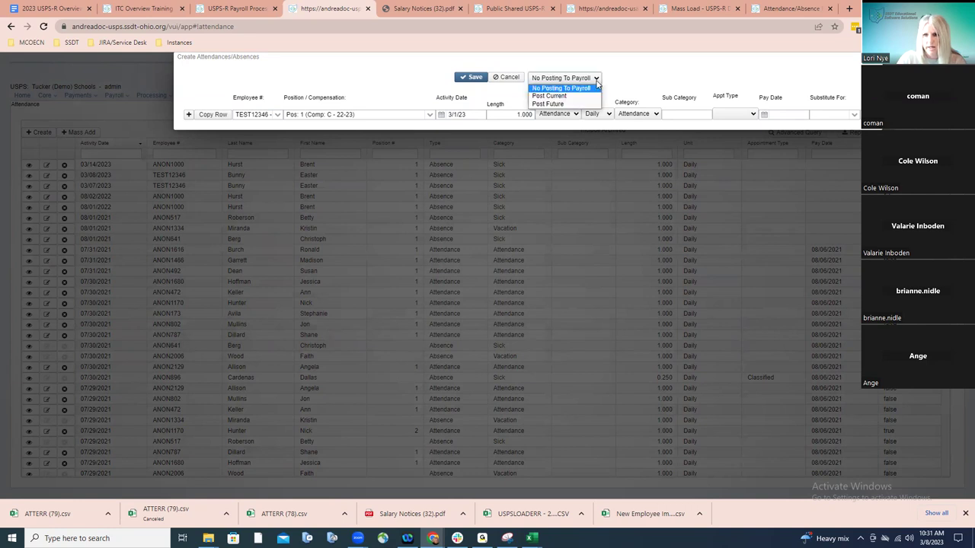
Post the 3/1/23 attendance to future payroll, replacing the zero rate with 50
{"action": "left_click", "coordinate": [582, 104]}
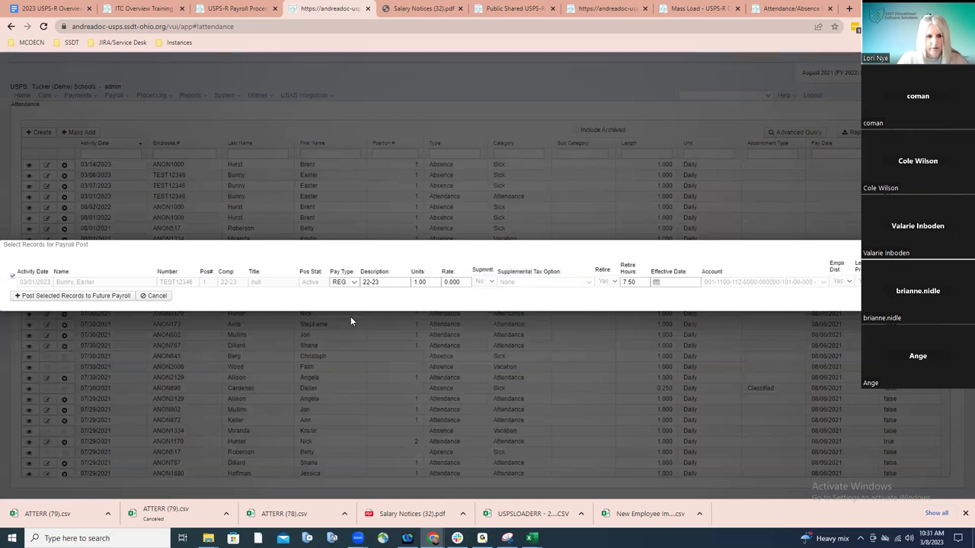
{"action": "left_click", "coordinate": [67, 297]}
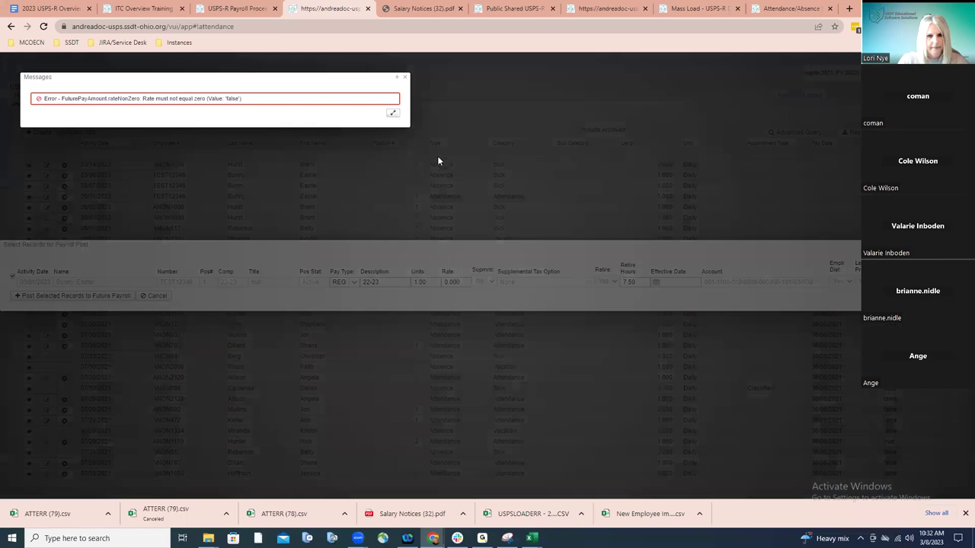
{"action": "left_click", "coordinate": [405, 77]}
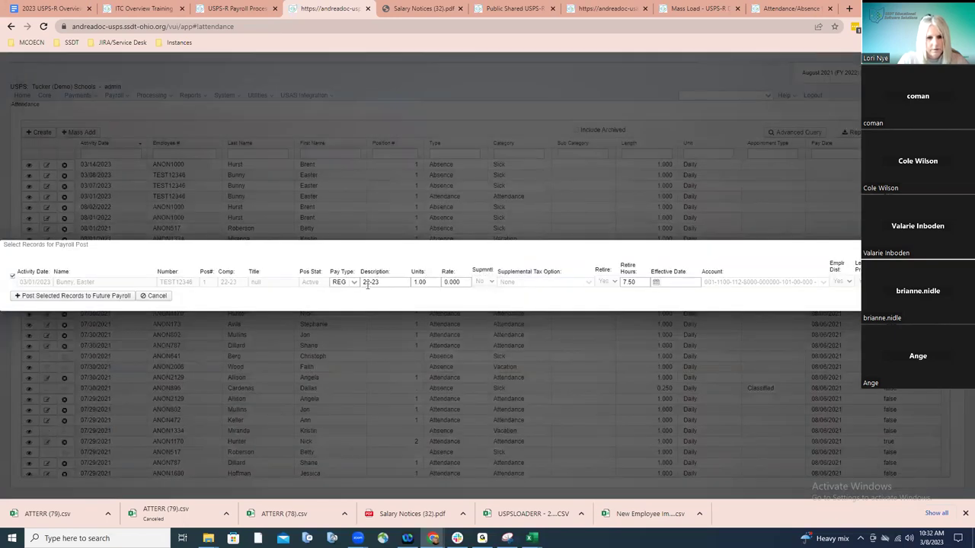
{"action": "left_click_drag", "start_coordinate": [462, 281], "coordinate": [446, 280]}
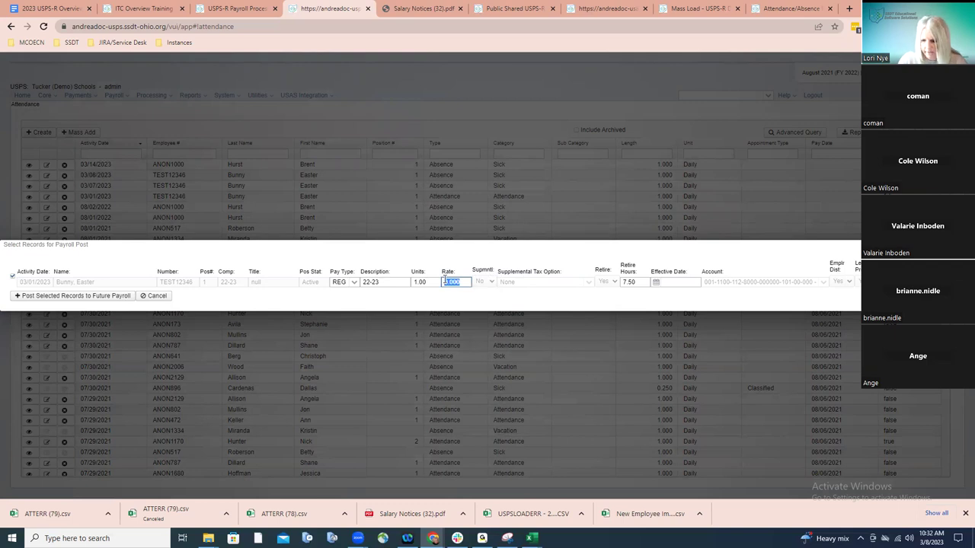
{"action": "type", "text": "50"}
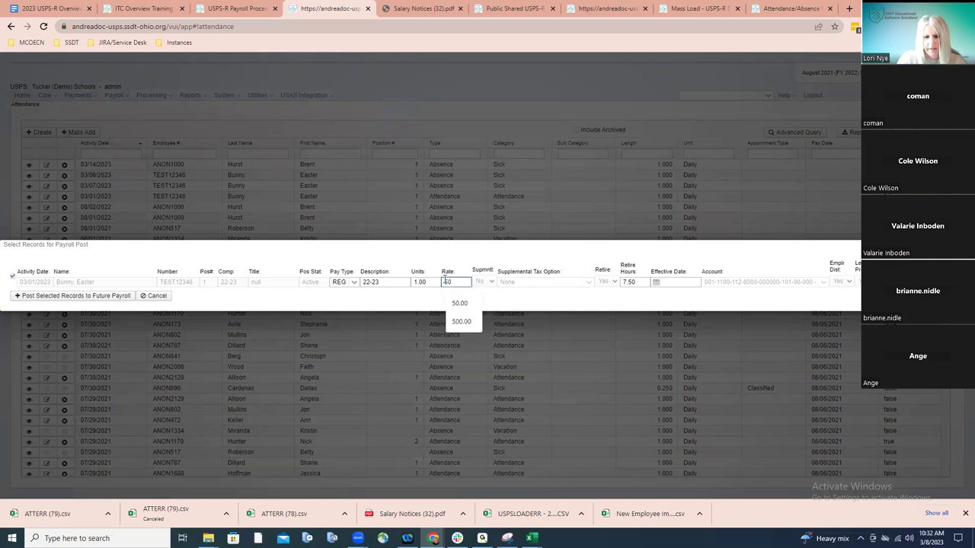
{"action": "left_click", "coordinate": [120, 296]}
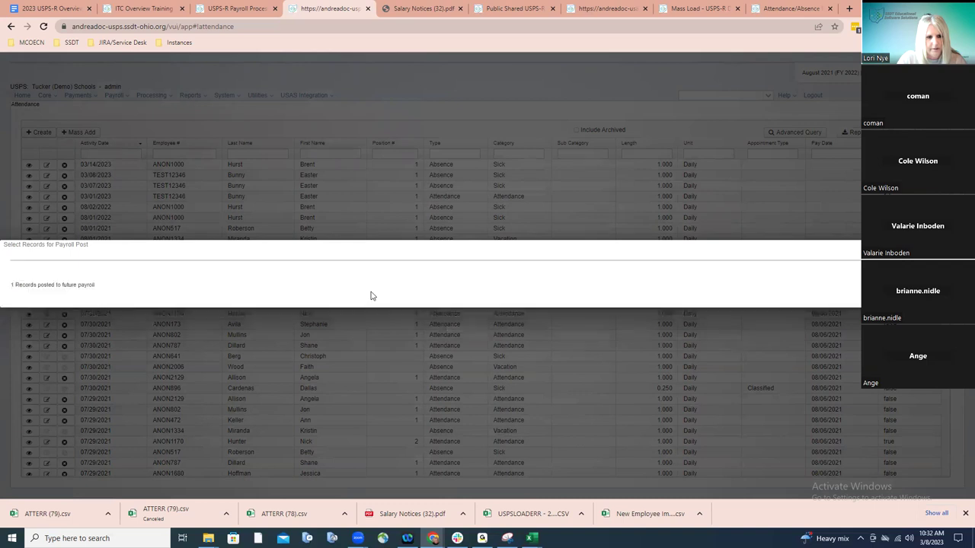
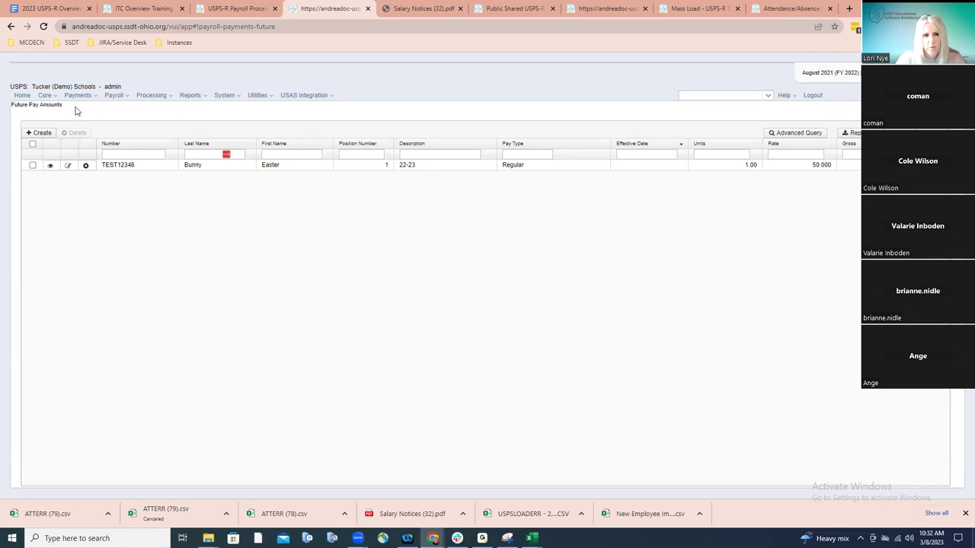
Open the Attendance records page from the Core menu
{"action": "left_click", "coordinate": [52, 98]}
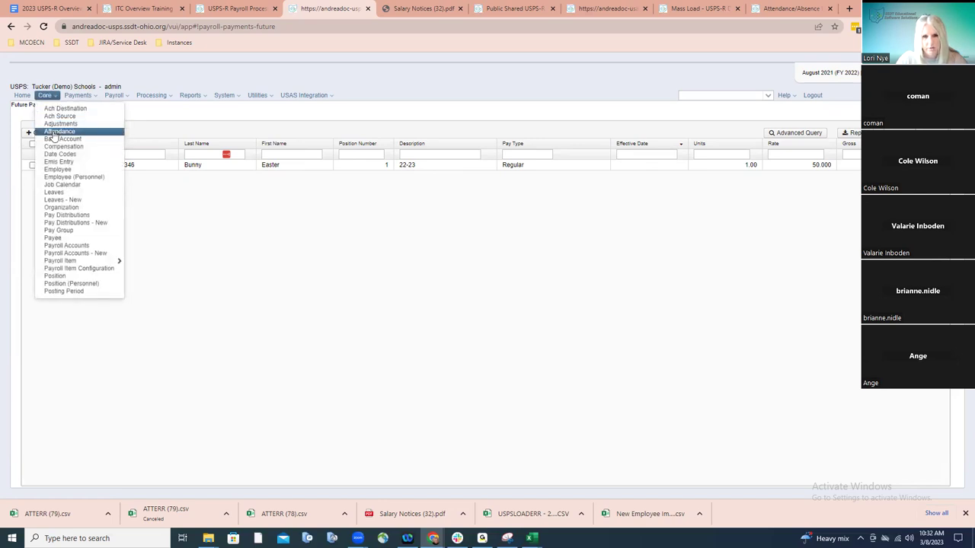
{"action": "left_click", "coordinate": [54, 133]}
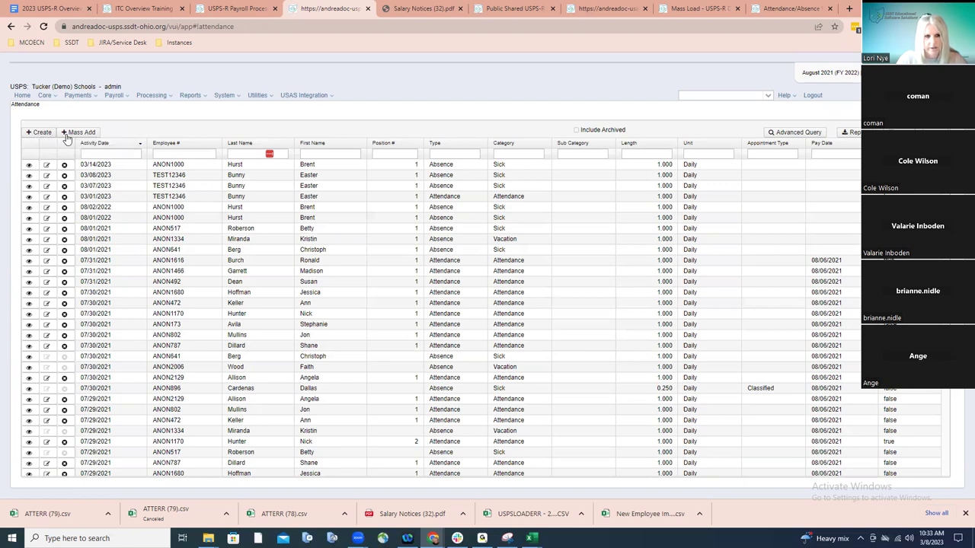
Start an Attendance Mass Add for the test employee with transaction type Attendance
{"action": "left_click", "coordinate": [80, 132]}
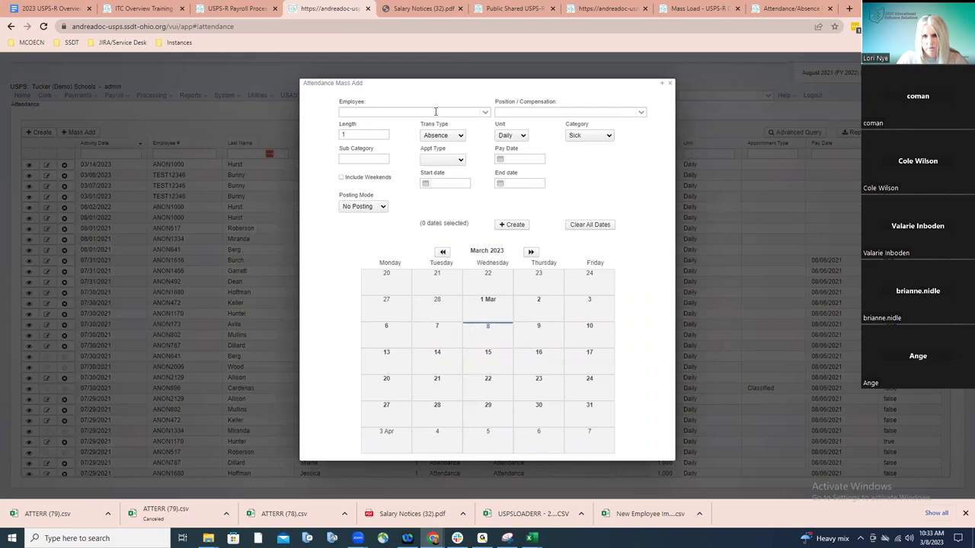
{"action": "left_click", "coordinate": [436, 111]}
{"action": "type", "text": "bunn"}
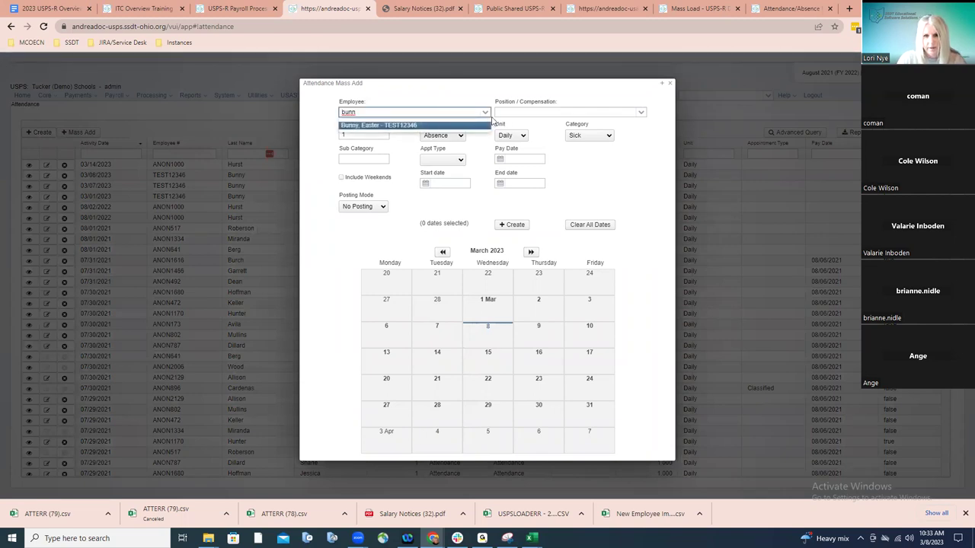
{"action": "left_click", "coordinate": [485, 126]}
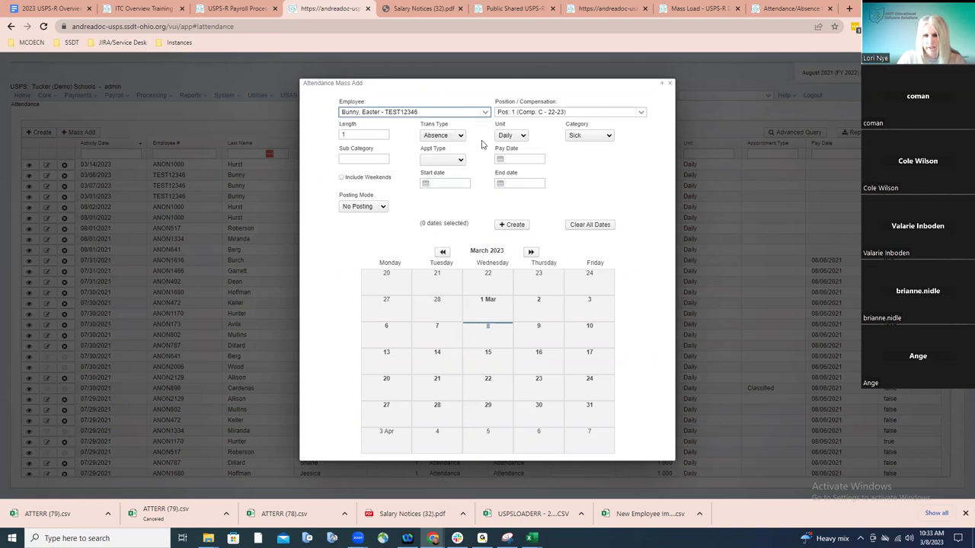
{"action": "left_click", "coordinate": [455, 138]}
{"action": "left_click", "coordinate": [440, 153]}
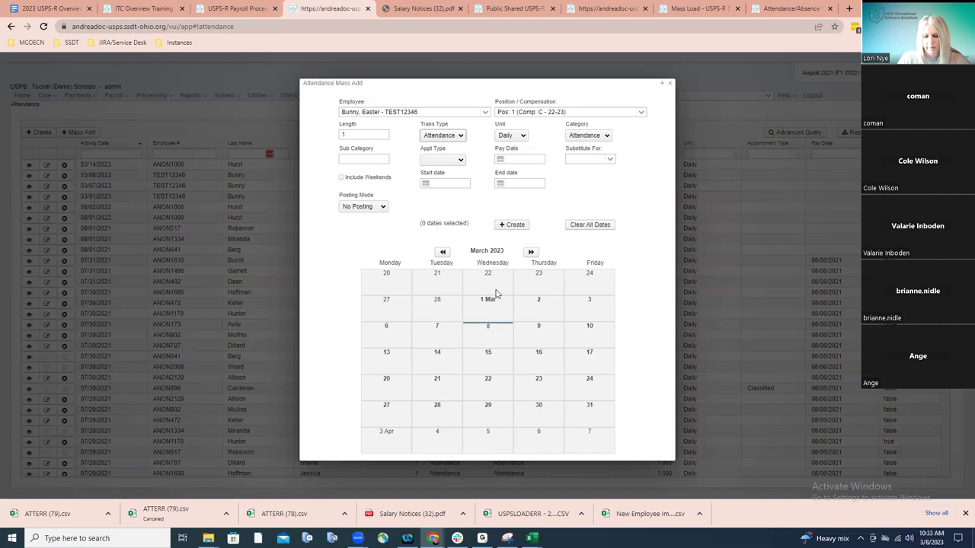
Select nine dates from 28 February to 17 March and set posting mode to Post Future
{"action": "left_click", "coordinate": [443, 315]}
{"action": "left_click", "coordinate": [491, 310]}
{"action": "left_click", "coordinate": [535, 311]}
{"action": "left_click", "coordinate": [571, 312]}
{"action": "left_click", "coordinate": [441, 338]}
{"action": "left_click", "coordinate": [478, 338]}
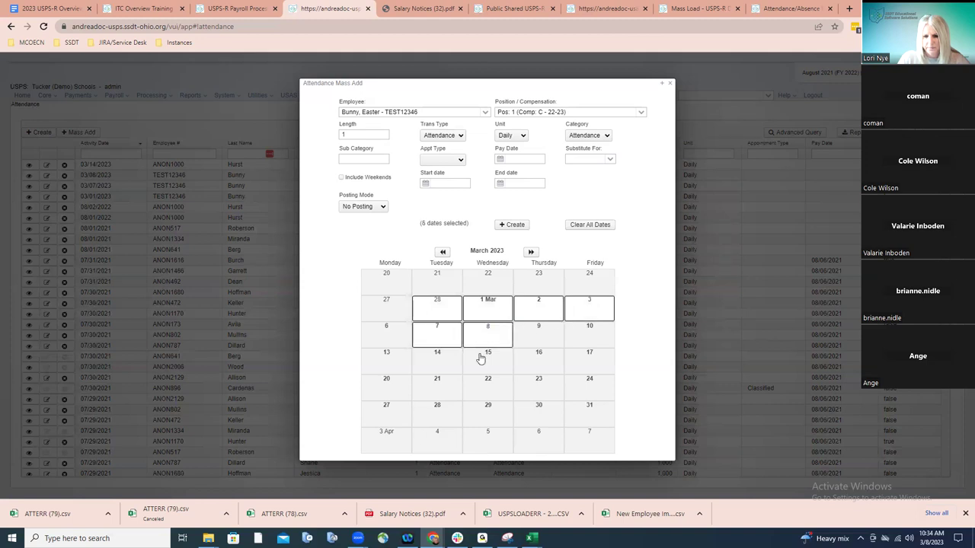
{"action": "left_click", "coordinate": [481, 359]}
{"action": "left_click", "coordinate": [538, 368]}
{"action": "left_click", "coordinate": [579, 367]}
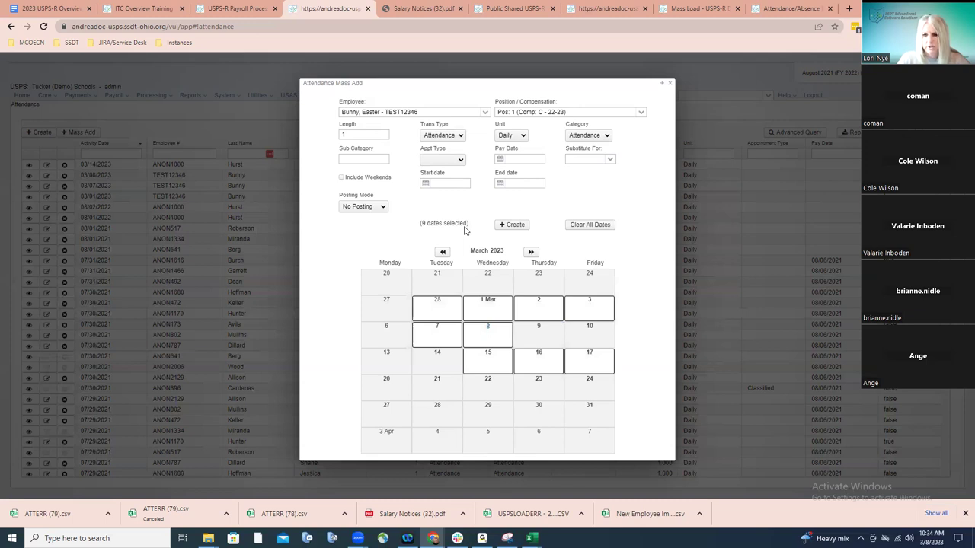
{"action": "left_click", "coordinate": [381, 210]}
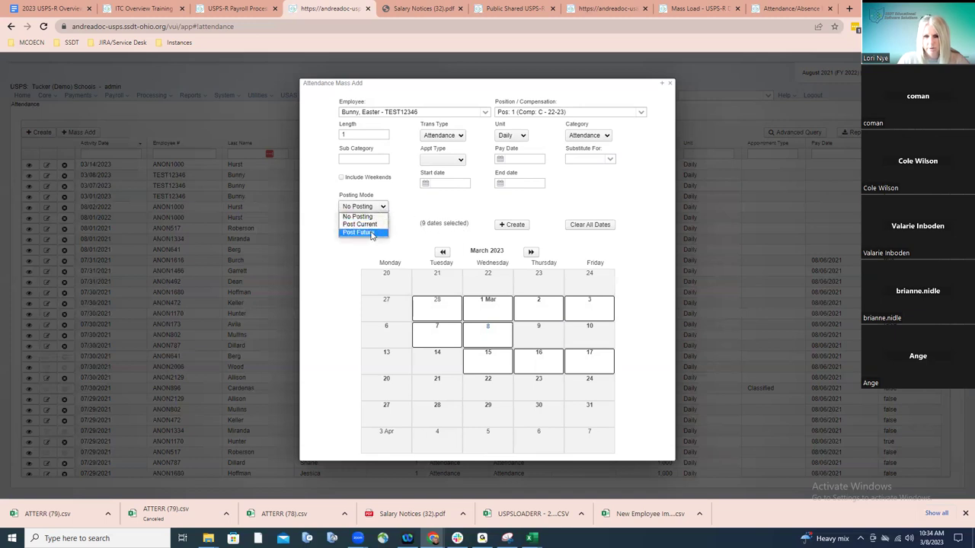
{"action": "left_click", "coordinate": [372, 233]}
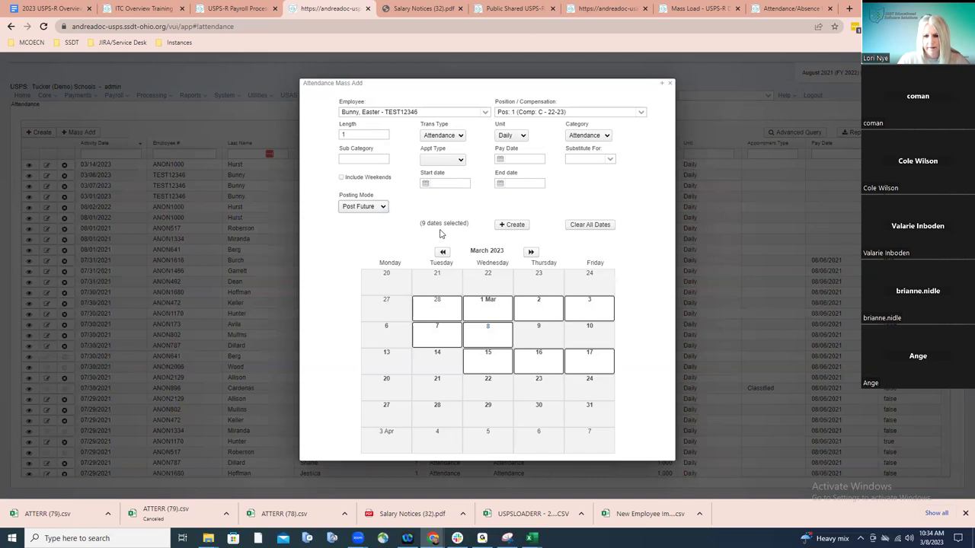
Try creating the records, then drop 28 February and 1 March after one-day-limit errors
{"action": "left_click", "coordinate": [512, 225]}
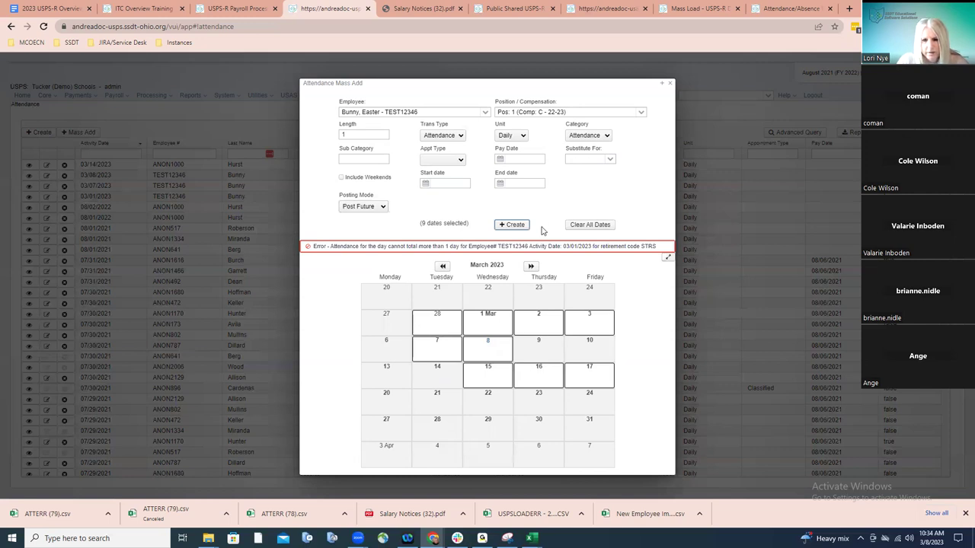
{"action": "left_click", "coordinate": [436, 320]}
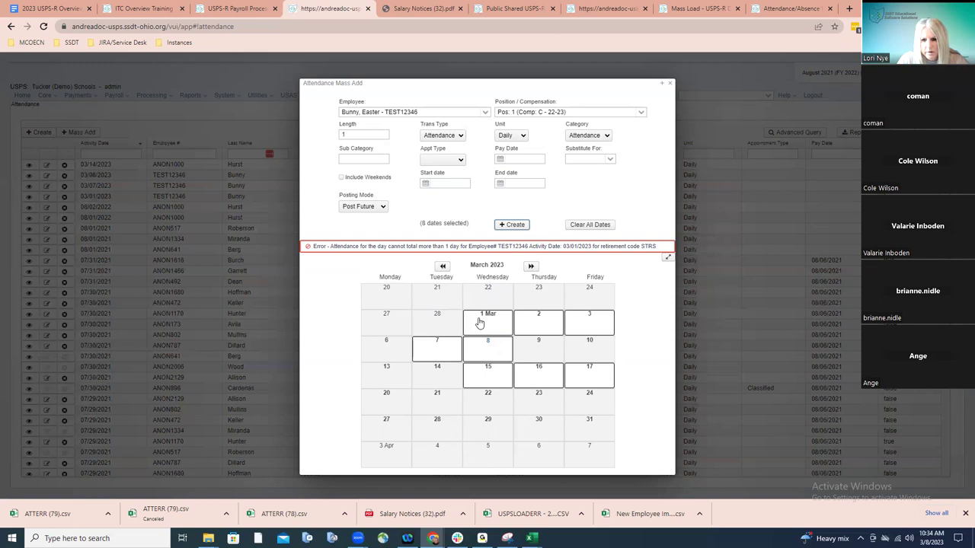
{"action": "left_click", "coordinate": [480, 323]}
{"action": "left_click", "coordinate": [446, 320]}
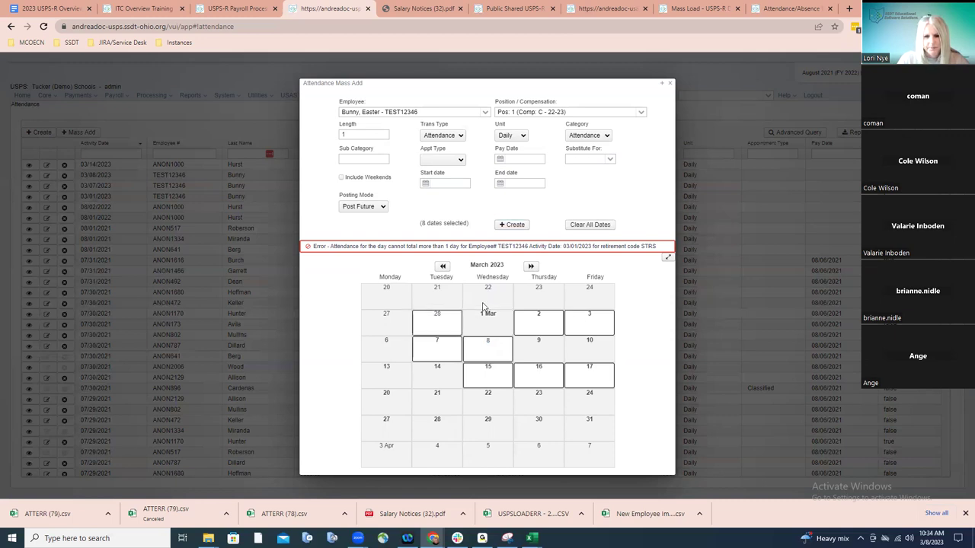
{"action": "left_click", "coordinate": [514, 226]}
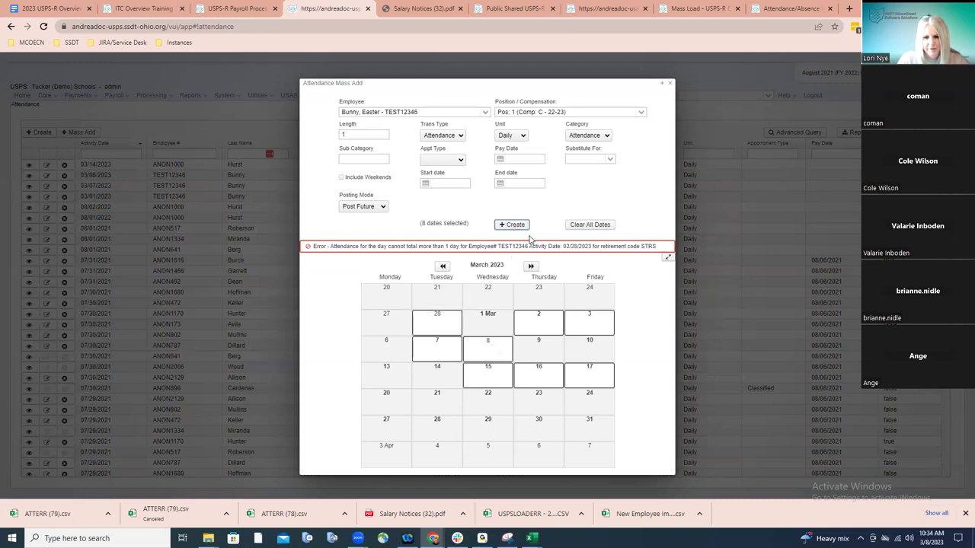
{"action": "left_click", "coordinate": [443, 267]}
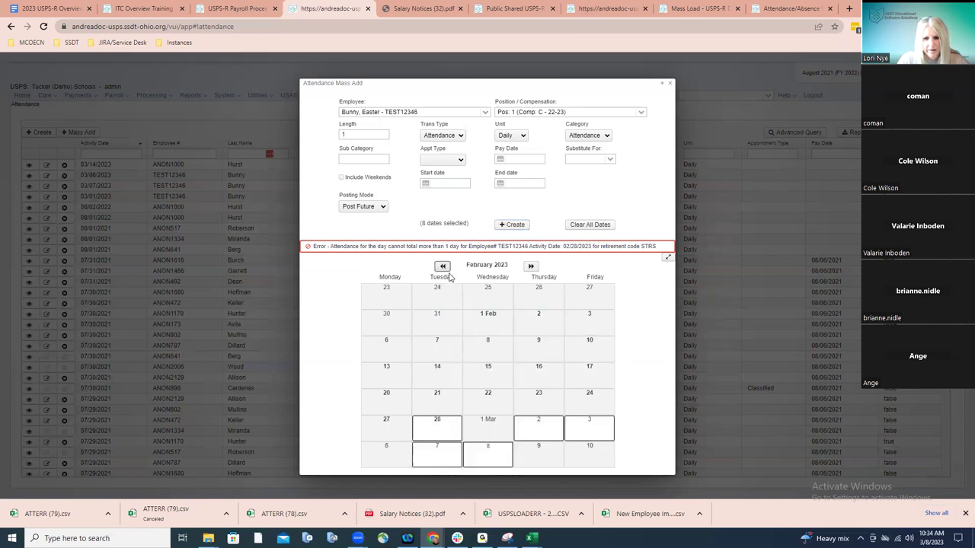
{"action": "left_click", "coordinate": [434, 415]}
{"action": "left_click", "coordinate": [513, 226]}
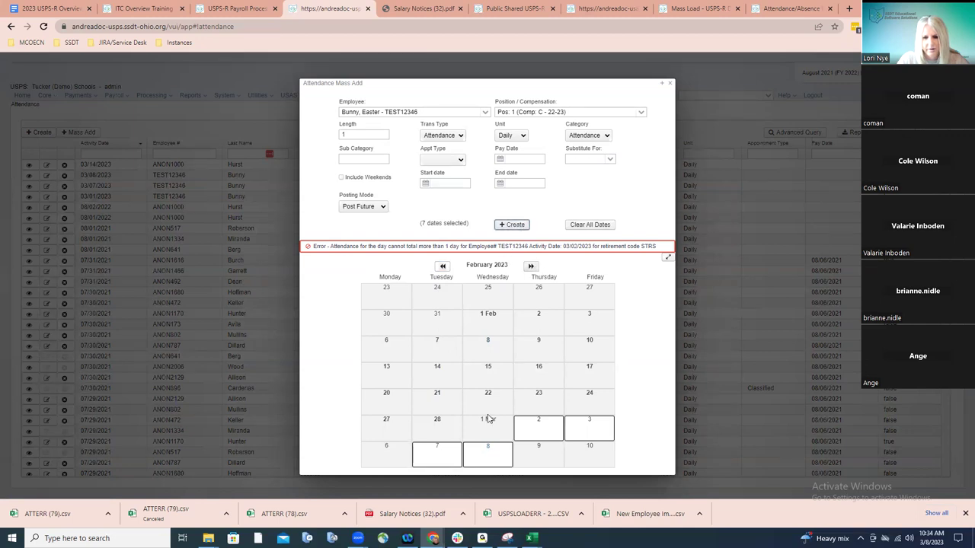
Swap 2–3 March for 9–10 March and retry the creation
{"action": "left_click", "coordinate": [530, 435]}
{"action": "left_click", "coordinate": [584, 430]}
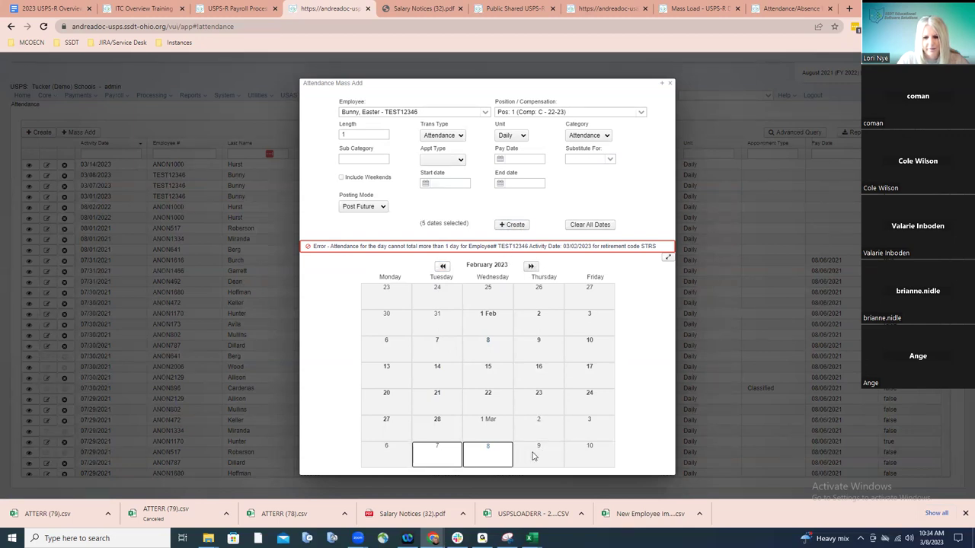
{"action": "left_click", "coordinate": [535, 454]}
{"action": "left_click", "coordinate": [576, 454]}
{"action": "left_click", "coordinate": [511, 227]}
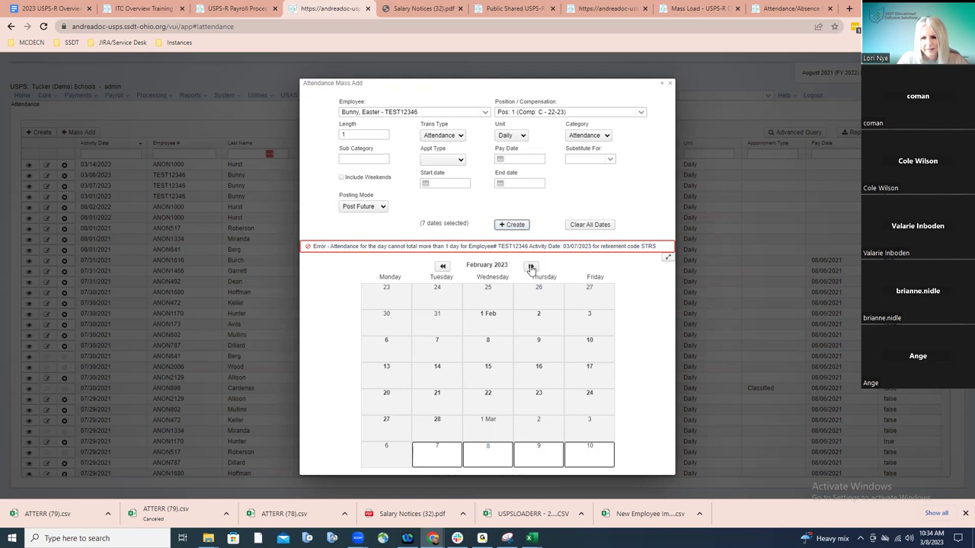
Replace 7–10 March with 14 and 21 March and retry the creation
{"action": "left_click", "coordinate": [531, 266]}
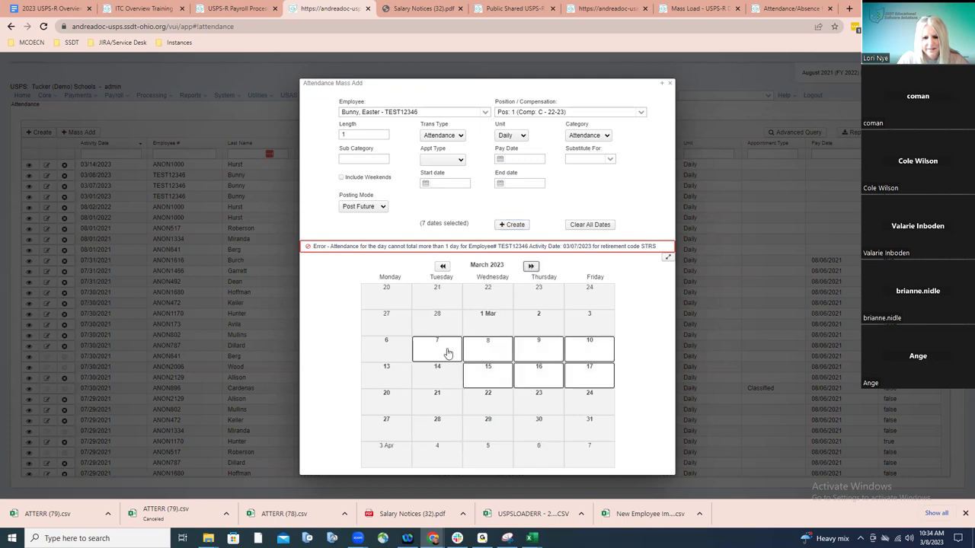
{"action": "left_click", "coordinate": [449, 352]}
{"action": "left_click", "coordinate": [470, 353]}
{"action": "left_click", "coordinate": [529, 353]}
{"action": "left_click", "coordinate": [592, 352]}
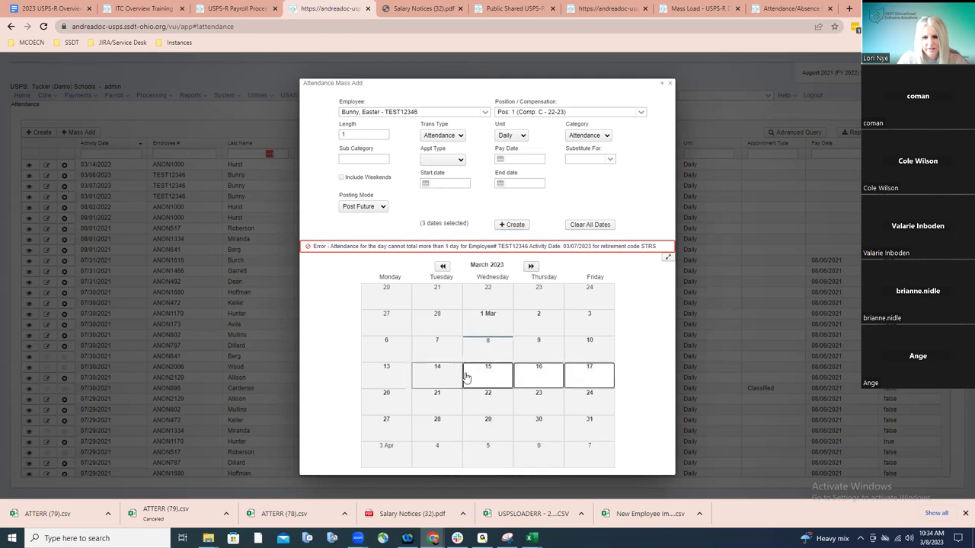
{"action": "left_click", "coordinate": [455, 376]}
{"action": "left_click", "coordinate": [437, 403]}
{"action": "left_click", "coordinate": [522, 225]}
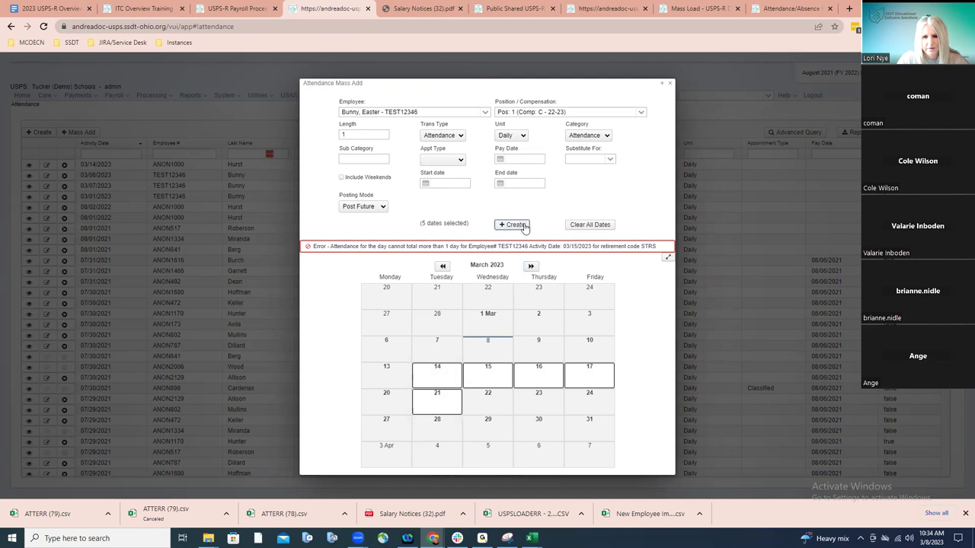
Keep only 21 and 22 March selected and create the attendance records
{"action": "left_click", "coordinate": [444, 375]}
{"action": "left_click", "coordinate": [488, 376]}
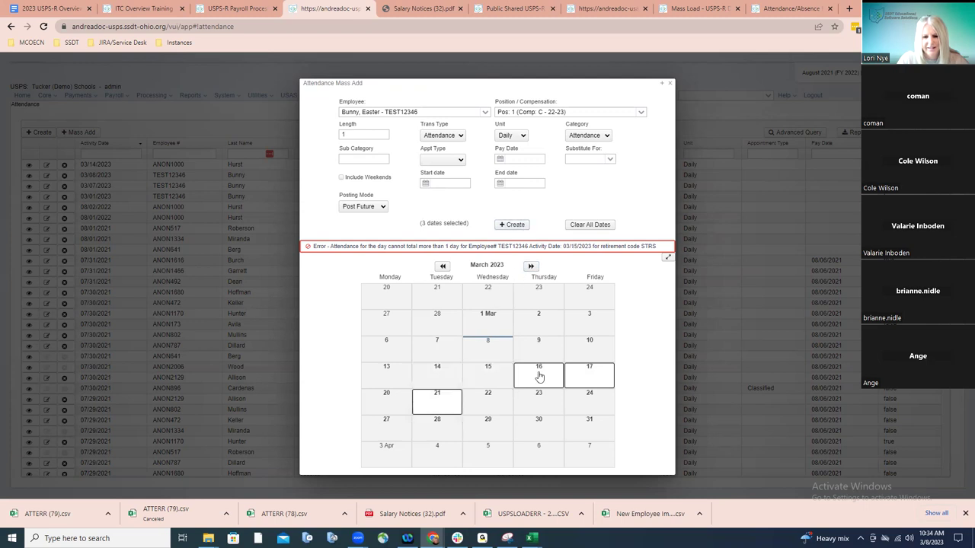
{"action": "left_click", "coordinate": [538, 375]}
{"action": "left_click", "coordinate": [571, 376]}
{"action": "left_click", "coordinate": [483, 401]}
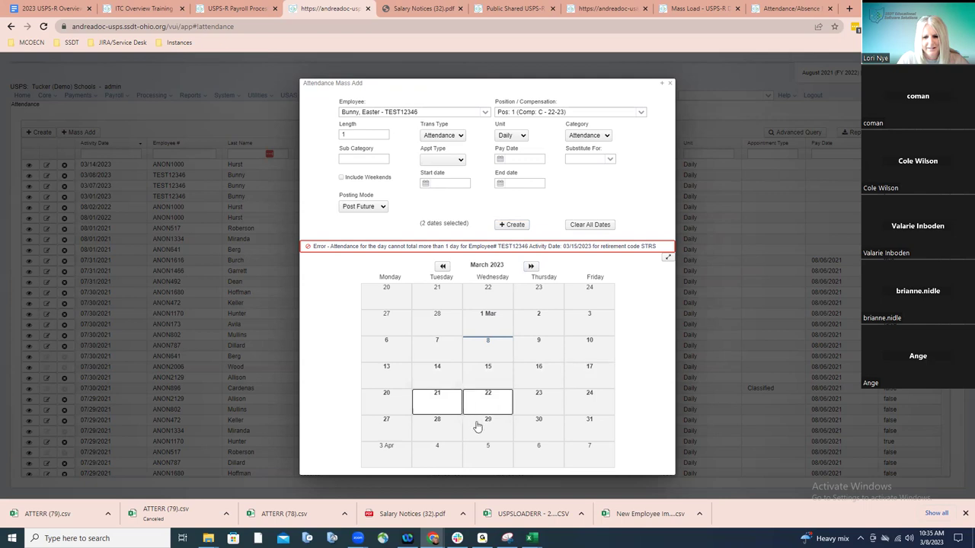
{"action": "left_click", "coordinate": [513, 226]}
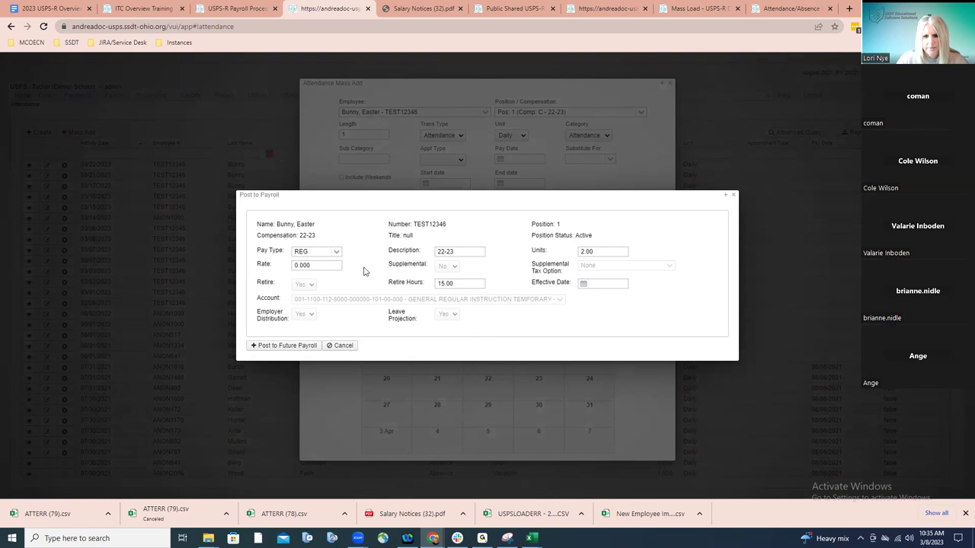
Set the rate to 50, post to future payroll, and close the posting details
{"action": "left_click", "coordinate": [332, 267]}
{"action": "type", "text": "30"}
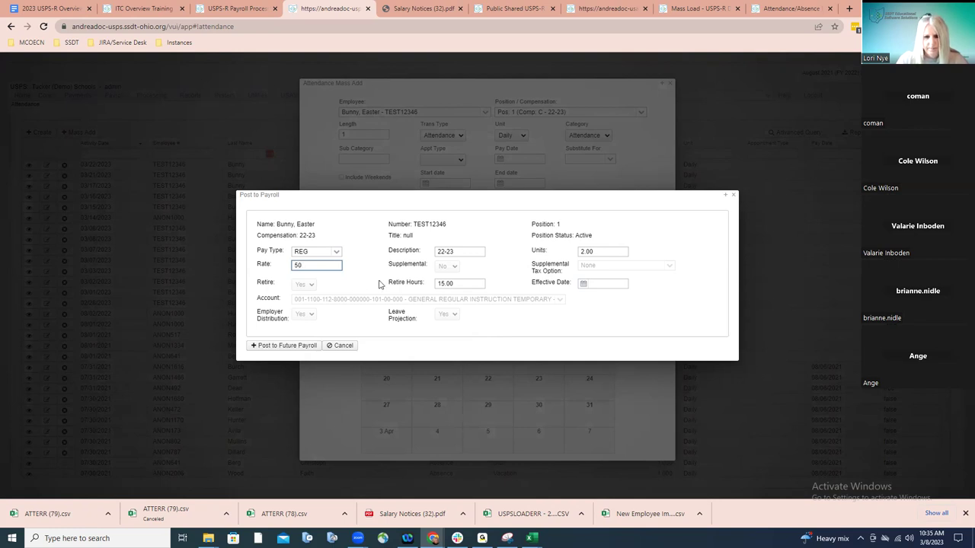
{"action": "left_click", "coordinate": [306, 347]}
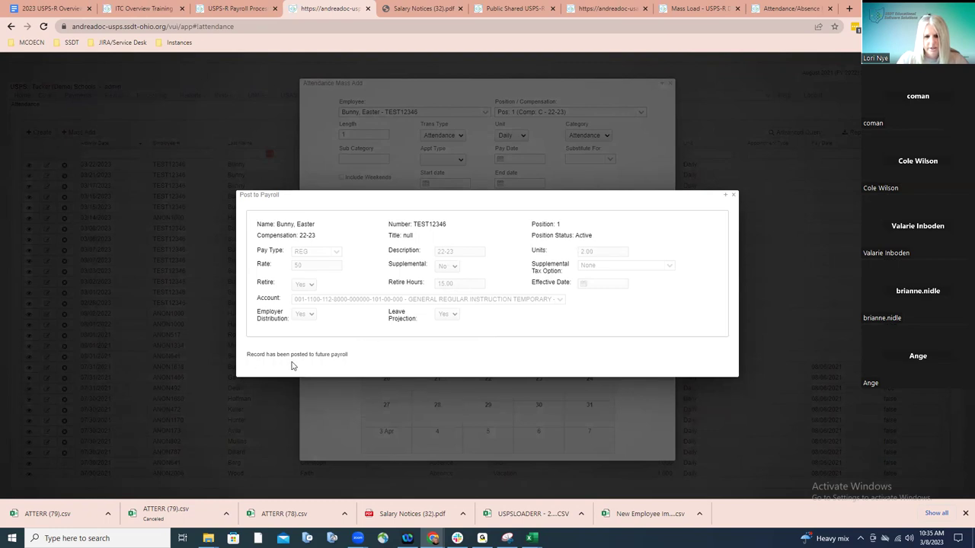
{"action": "left_click", "coordinate": [733, 198]}
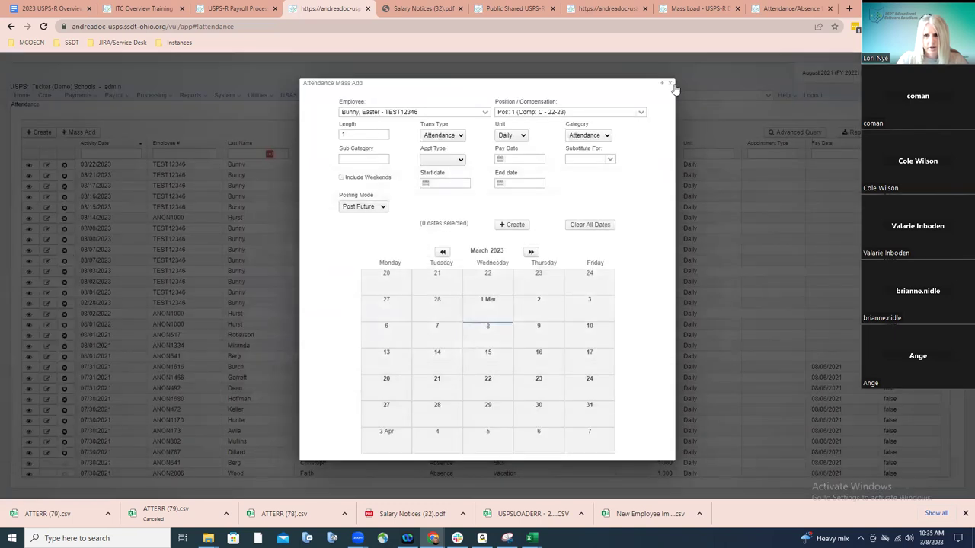
Open Future Pay Amounts showing the new 2-unit Regular pay at rate 50, checking the import specs
{"action": "left_click", "coordinate": [671, 86]}
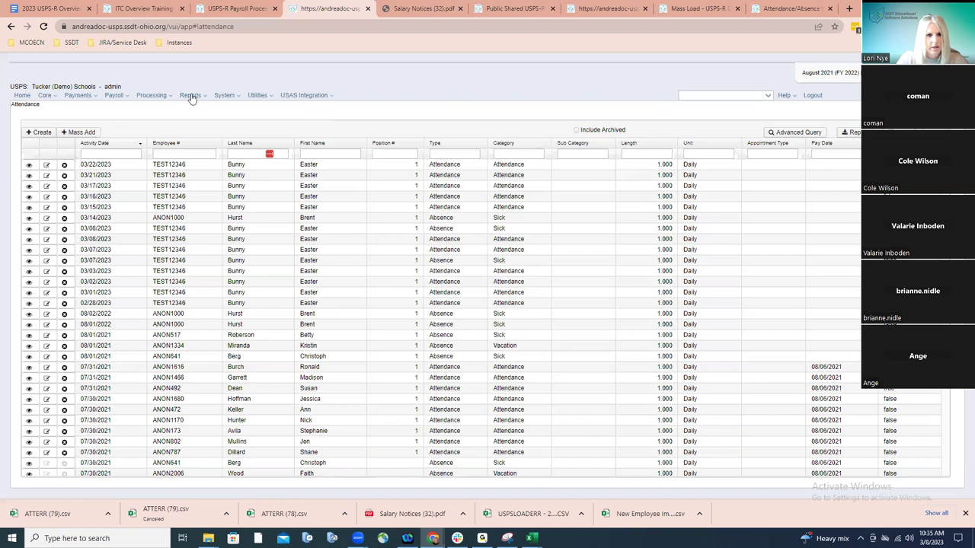
{"action": "left_click", "coordinate": [122, 97]}
{"action": "left_click", "coordinate": [130, 124]}
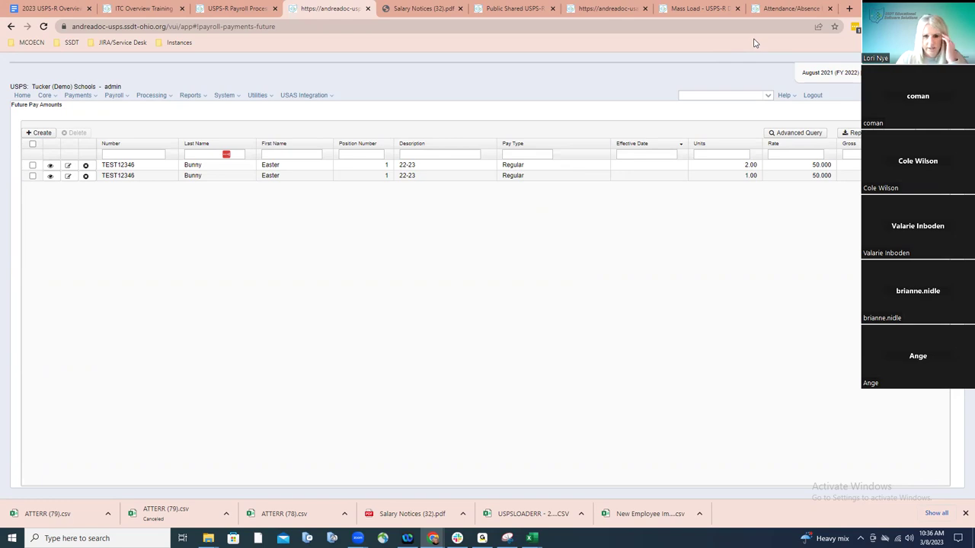
{"action": "left_click", "coordinate": [779, 10]}
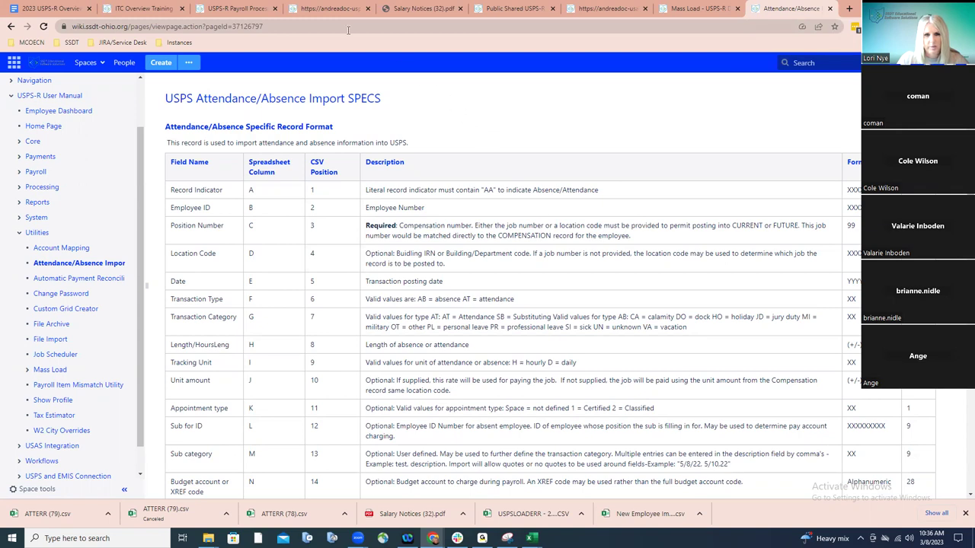
{"action": "left_click", "coordinate": [328, 10]}
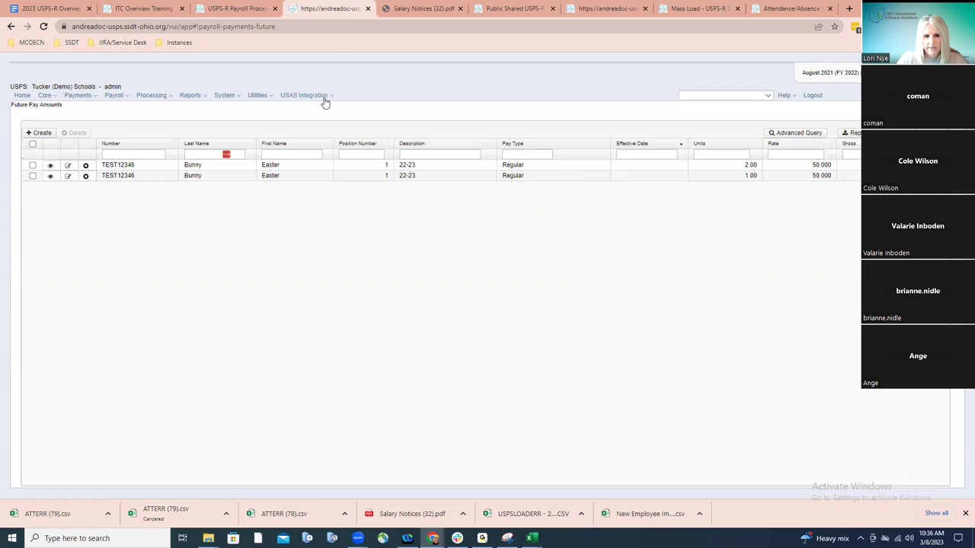
In Attendance / Absence Import, choose the 'Attedance Load' file and set posting to Future
{"action": "left_click", "coordinate": [259, 97]}
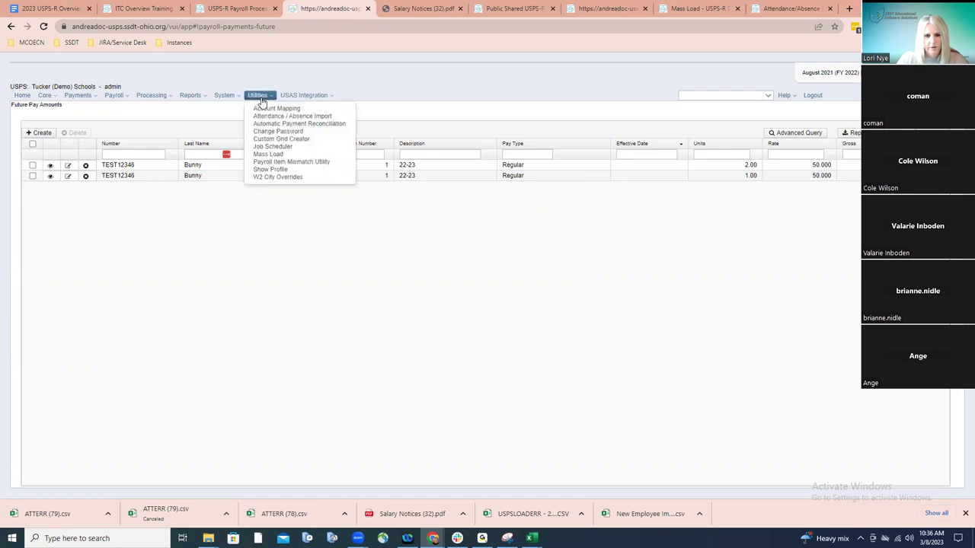
{"action": "left_click", "coordinate": [268, 116]}
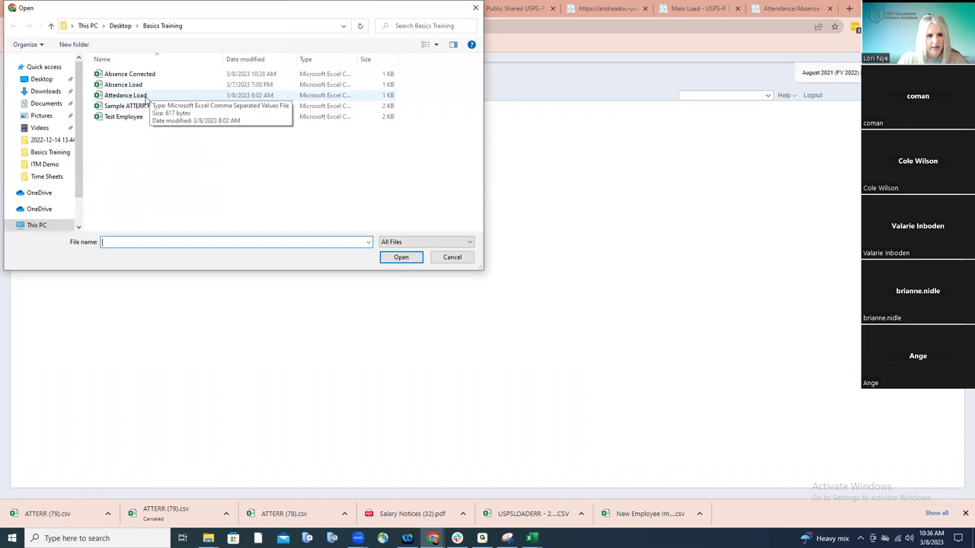
{"action": "double_click", "coordinate": [142, 97]}
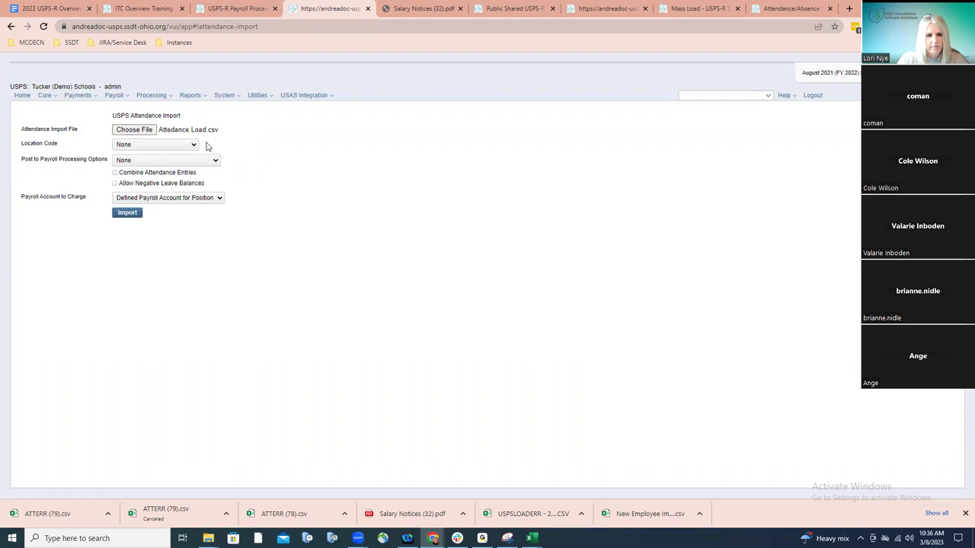
{"action": "left_click", "coordinate": [194, 161]}
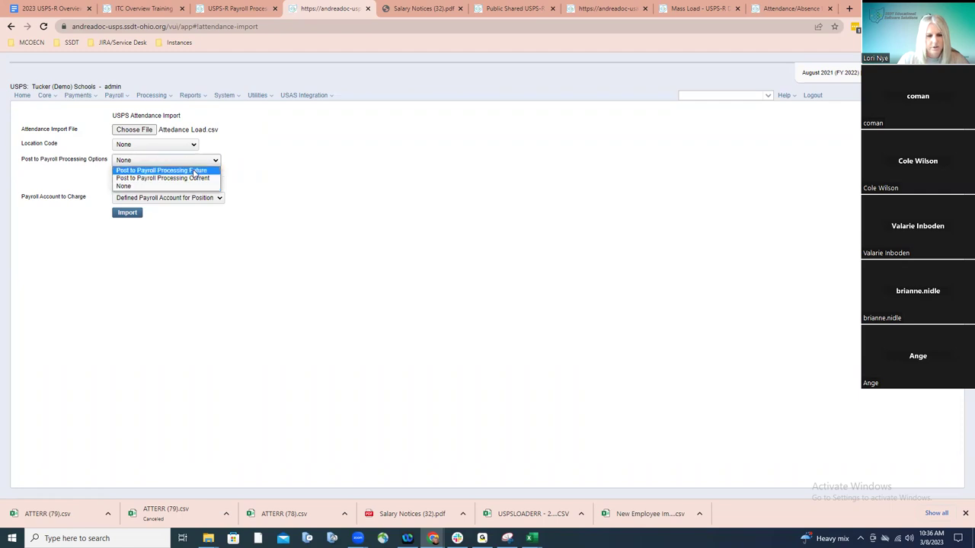
{"action": "left_click", "coordinate": [194, 171]}
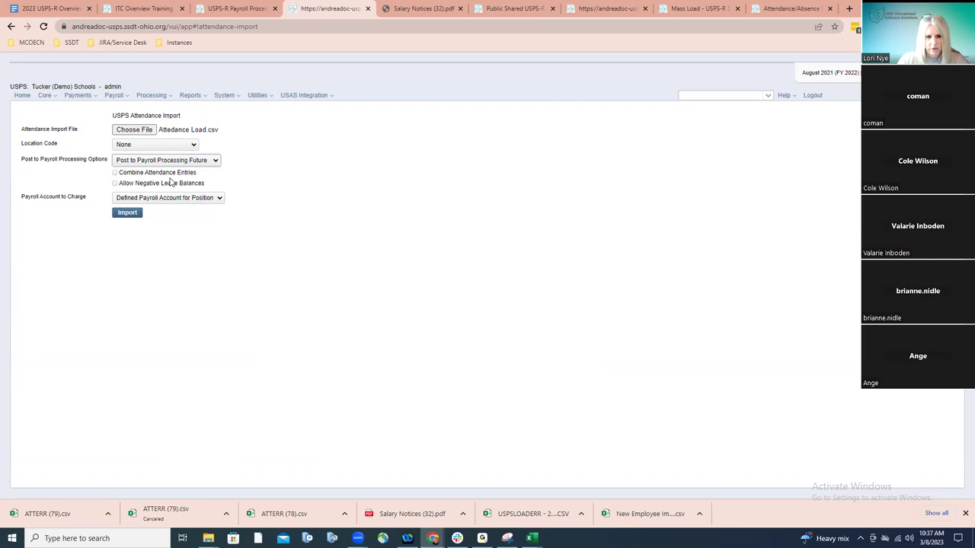
Run the import, loading 4 records and 4 future pay amounts, and review the 2 errors
{"action": "left_click", "coordinate": [128, 214]}
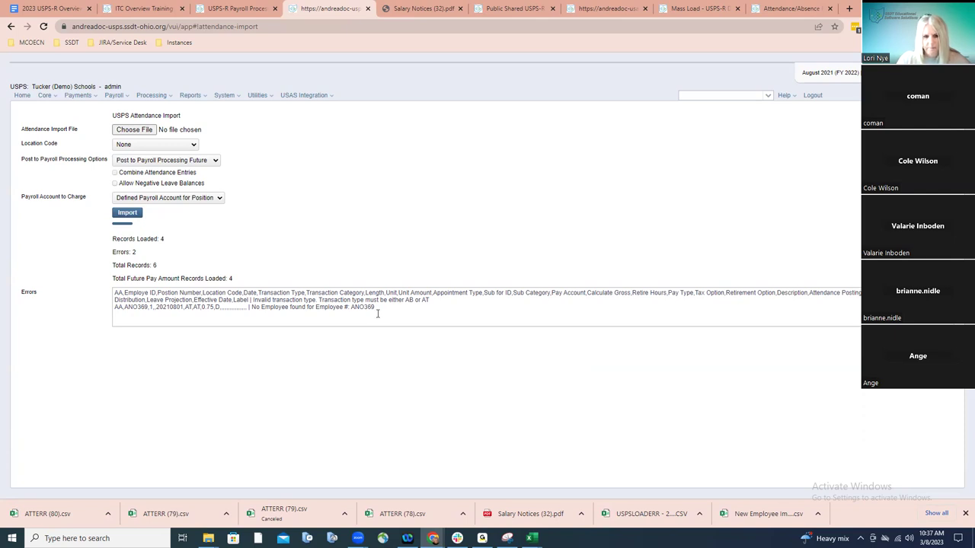
{"action": "left_click", "coordinate": [377, 311]}
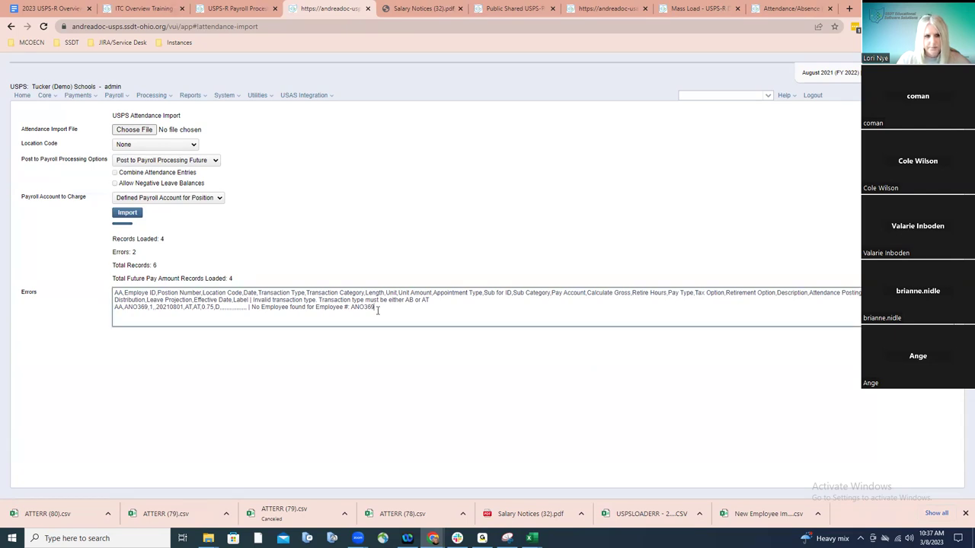
{"action": "left_click", "coordinate": [124, 101]}
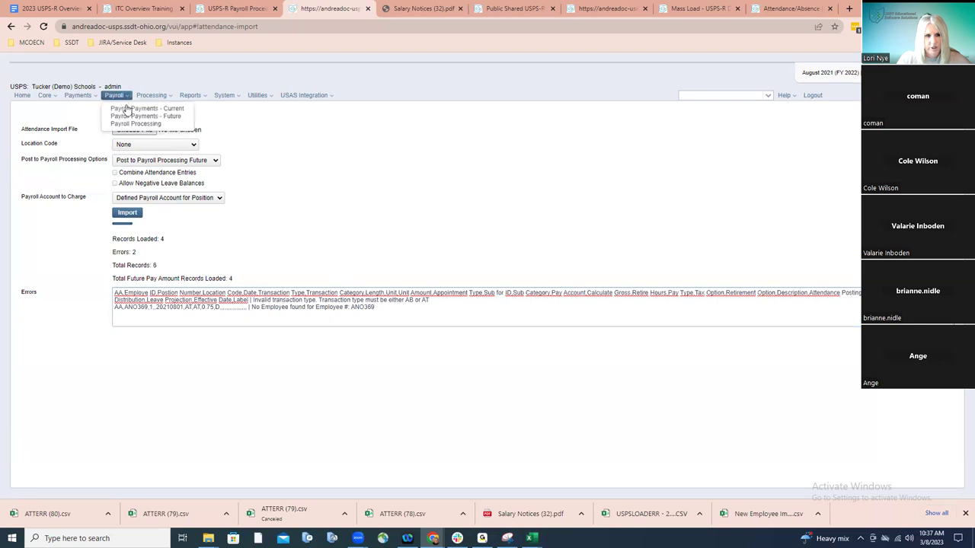
Open Payroll Payments - Future and reload it to review the six listed pay entries
{"action": "left_click", "coordinate": [140, 115]}
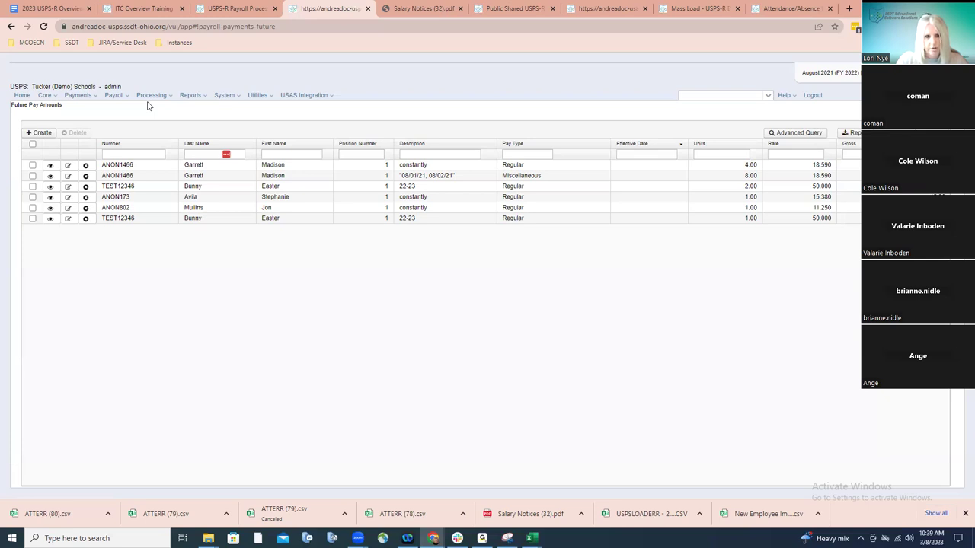
{"action": "left_click", "coordinate": [125, 97]}
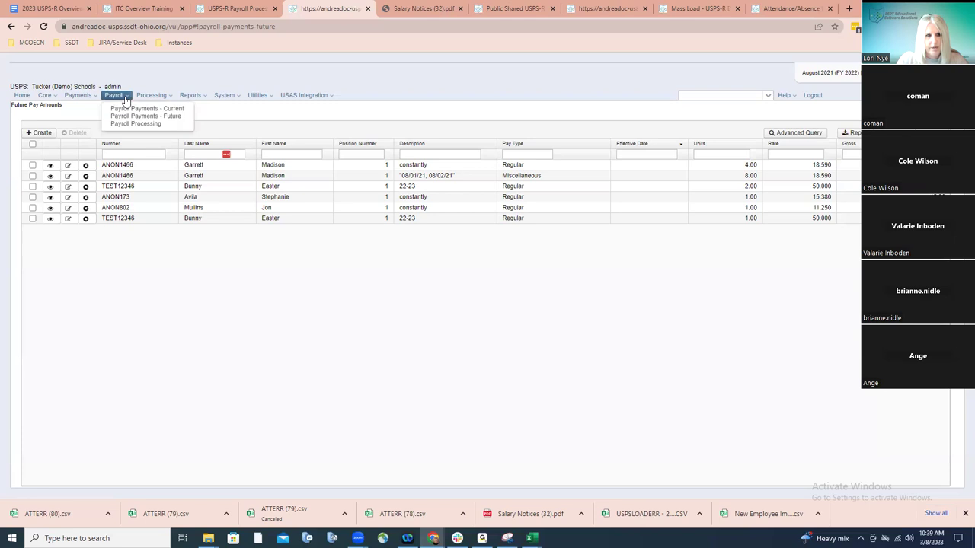
{"action": "left_click", "coordinate": [137, 116]}
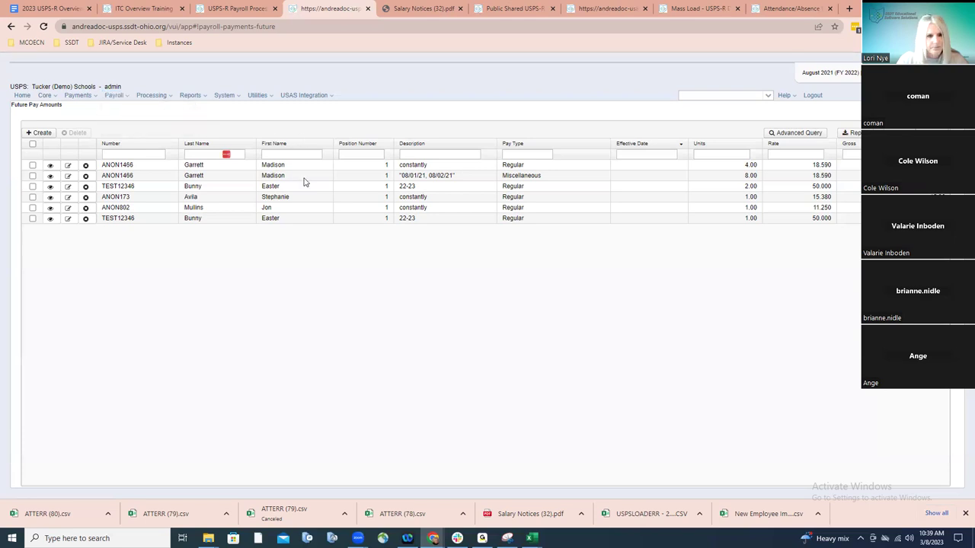
Create a new future pay amount and select the test employee
{"action": "left_click", "coordinate": [44, 135]}
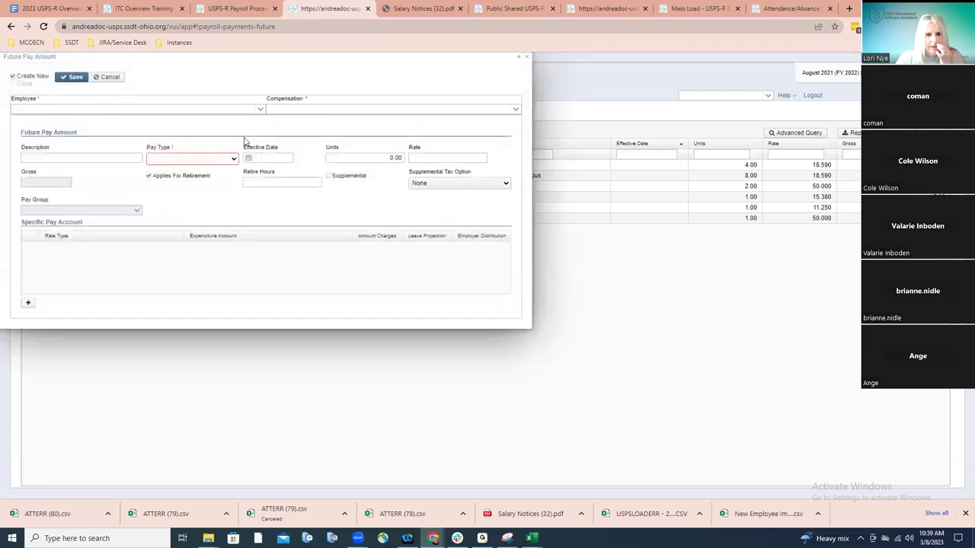
{"action": "left_click", "coordinate": [232, 110]}
{"action": "type", "text": "bunny"}
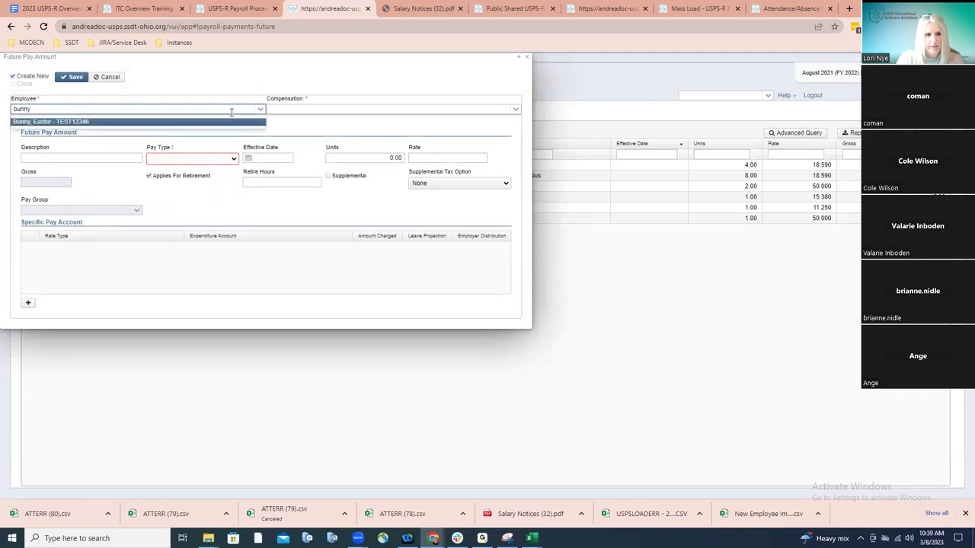
{"action": "left_click", "coordinate": [232, 122]}
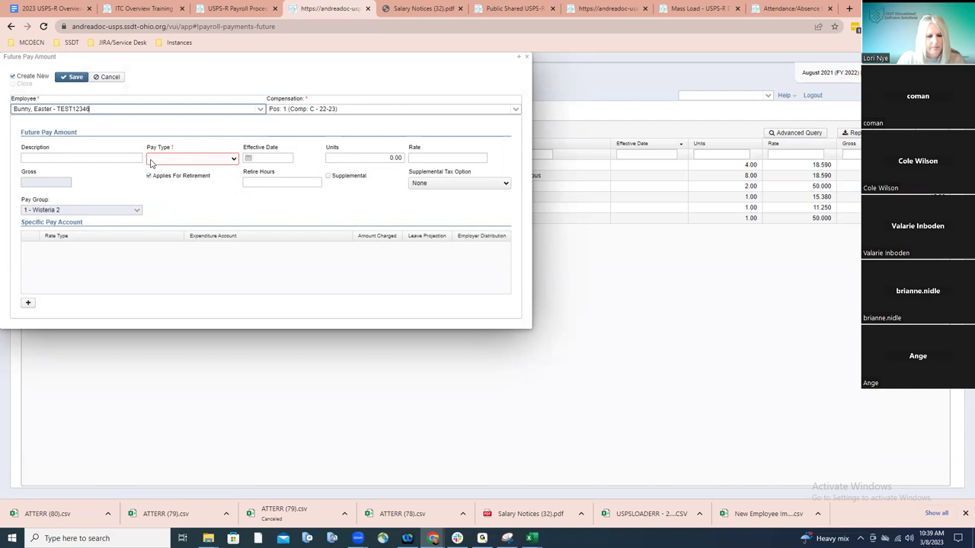
Enter description 'Test', pay type Miscellaneous and 1 unit
{"action": "left_click", "coordinate": [94, 158]}
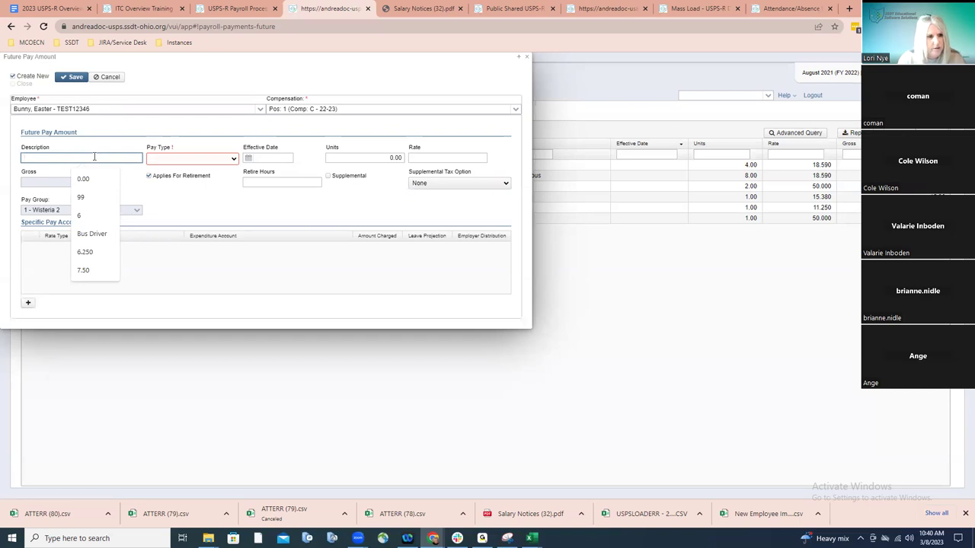
{"action": "type", "text": "Test"}
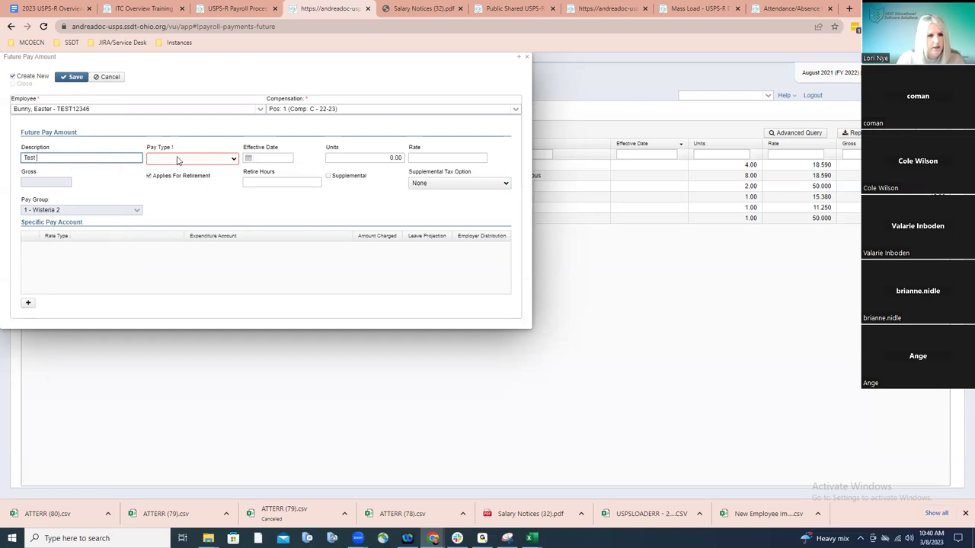
{"action": "left_click", "coordinate": [177, 160]}
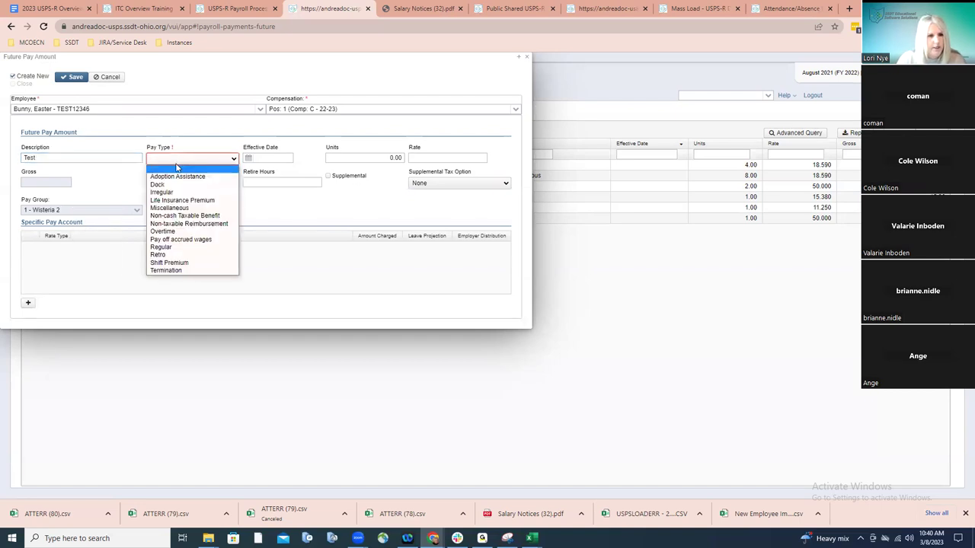
{"action": "left_click", "coordinate": [169, 209]}
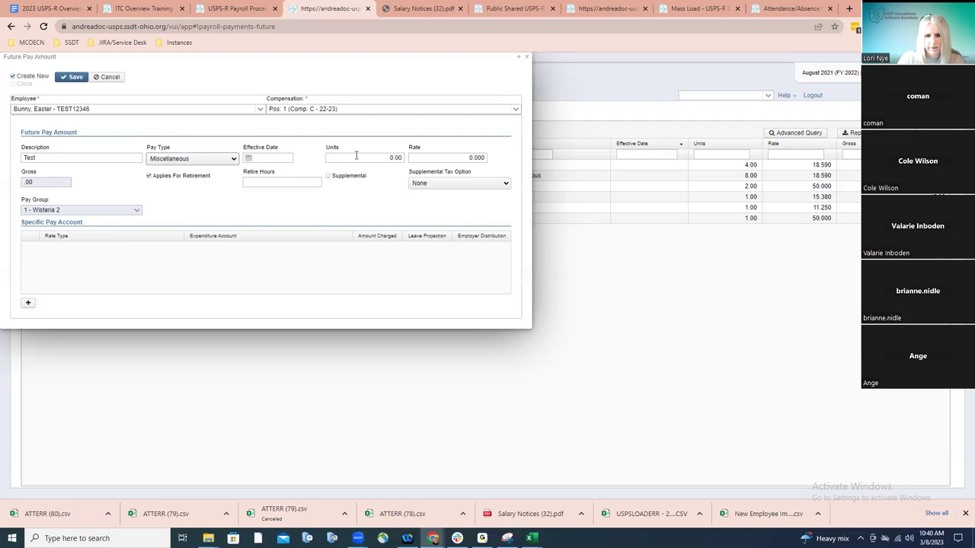
{"action": "left_click", "coordinate": [401, 157]}
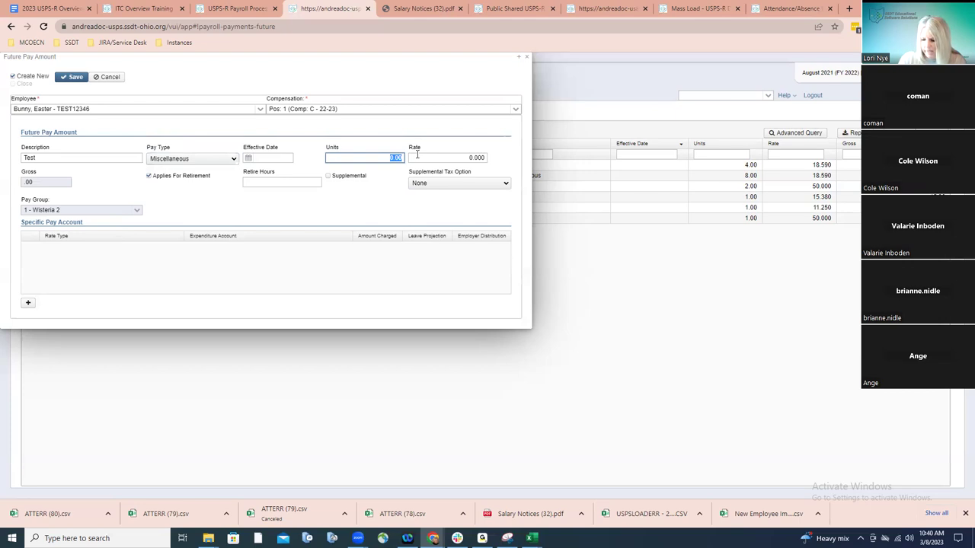
{"action": "type", "text": "1"}
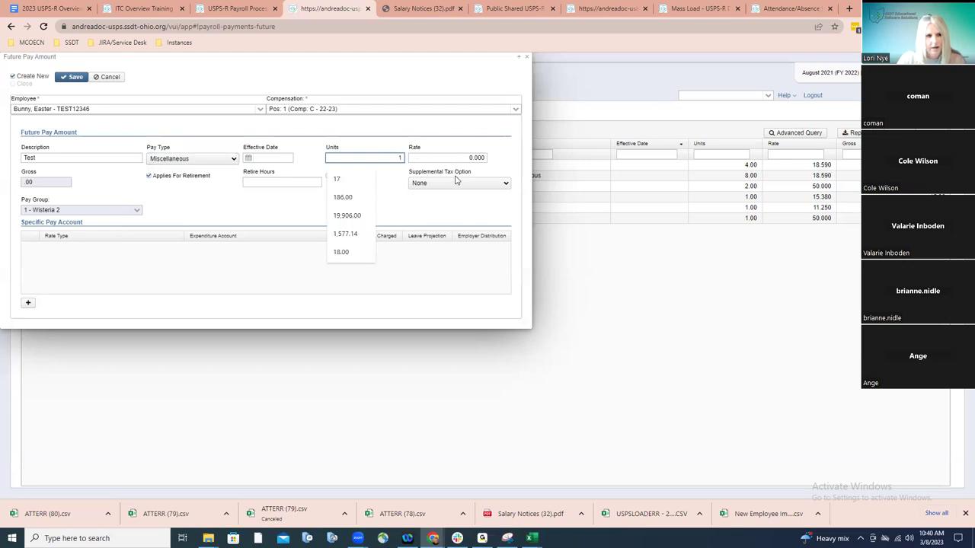
{"action": "left_click", "coordinate": [229, 110]}
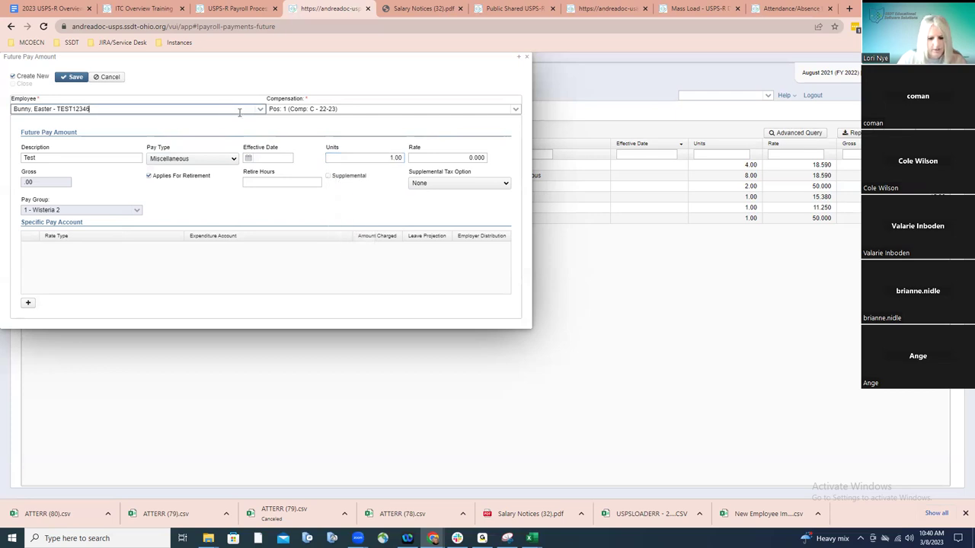
Replace the pay's employee with the other employee, found by searching 'hurs'
{"action": "key", "text": "BackSpace"}
{"action": "key", "text": "BackSpace"}
{"action": "key", "text": "BackSpace"}
{"action": "key", "text": "BackSpace"}
{"action": "key", "text": "BackSpace"}
{"action": "key", "text": "BackSpace"}
{"action": "key", "text": "BackSpace"}
{"action": "key", "text": "BackSpace"}
{"action": "key", "text": "BackSpace"}
{"action": "key", "text": "BackSpace"}
{"action": "key", "text": "BackSpace"}
{"action": "key", "text": "BackSpace"}
{"action": "key", "text": "BackSpace"}
{"action": "key", "text": "BackSpace"}
{"action": "key", "text": "BackSpace"}
{"action": "key", "text": "BackSpace"}
{"action": "key", "text": "BackSpace"}
{"action": "key", "text": "BackSpace"}
{"action": "key", "text": "BackSpace"}
{"action": "key", "text": "BackSpace"}
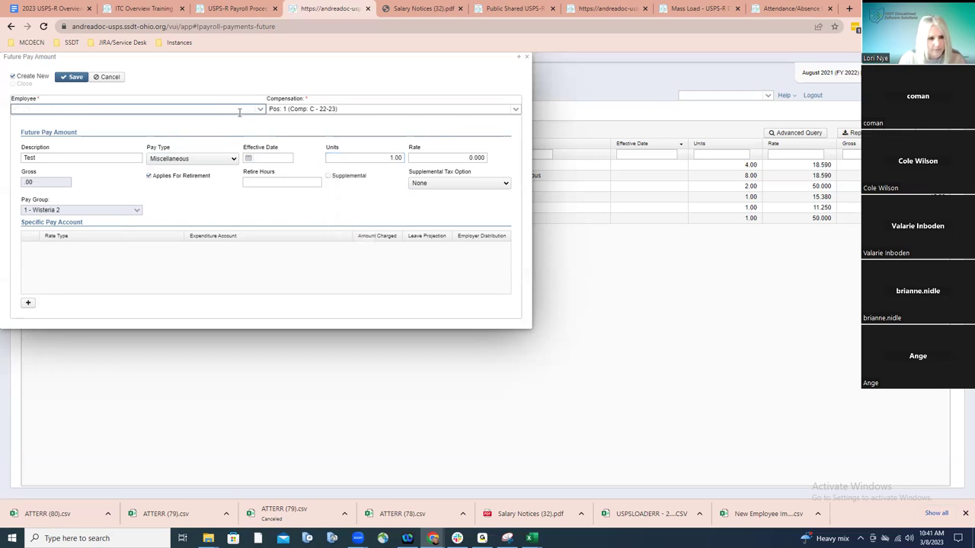
{"action": "type", "text": "u"}
{"action": "key", "text": "BackSpace"}
{"action": "type", "text": "hurst"}
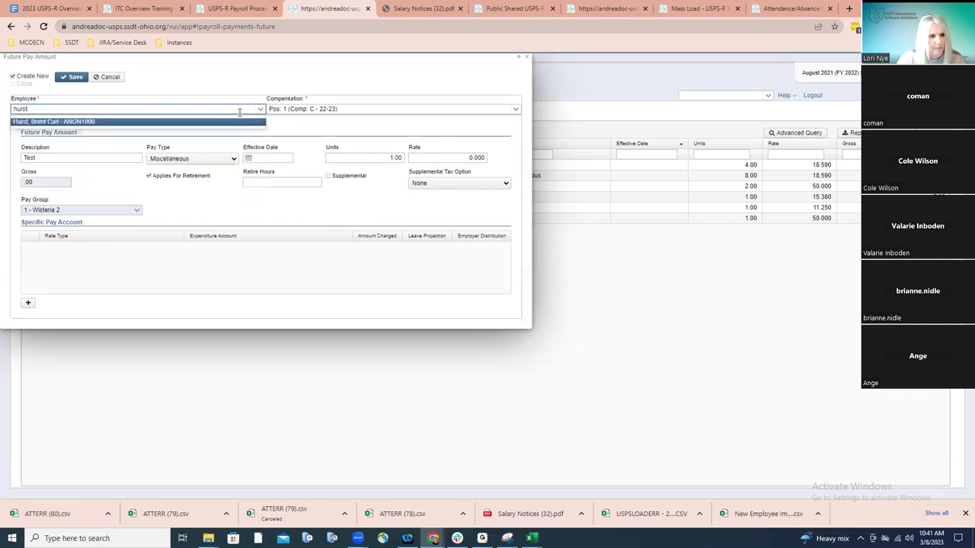
{"action": "left_click", "coordinate": [238, 122]}
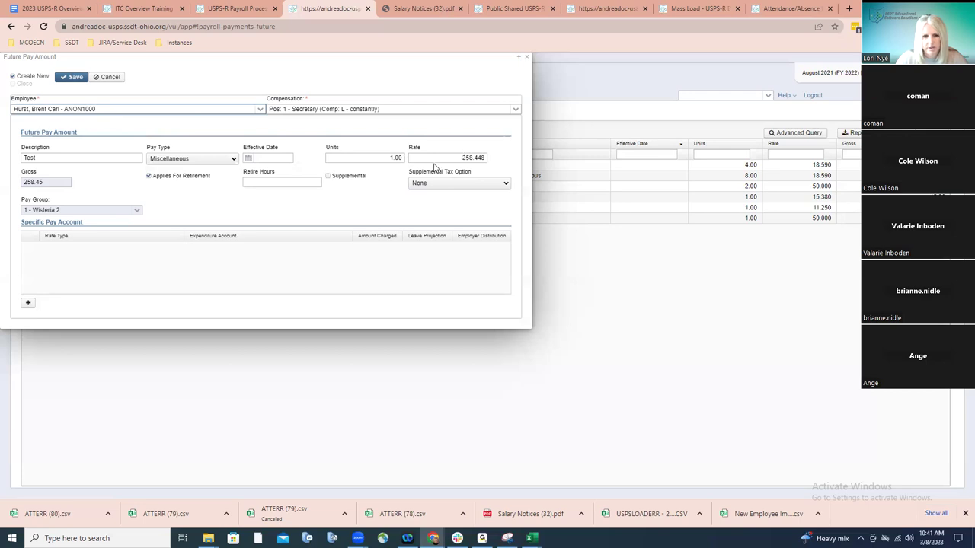
Add a 100-percent specific pay account line charged to the 599-2176 miscellaneous federal grant account
{"action": "left_click", "coordinate": [27, 305]}
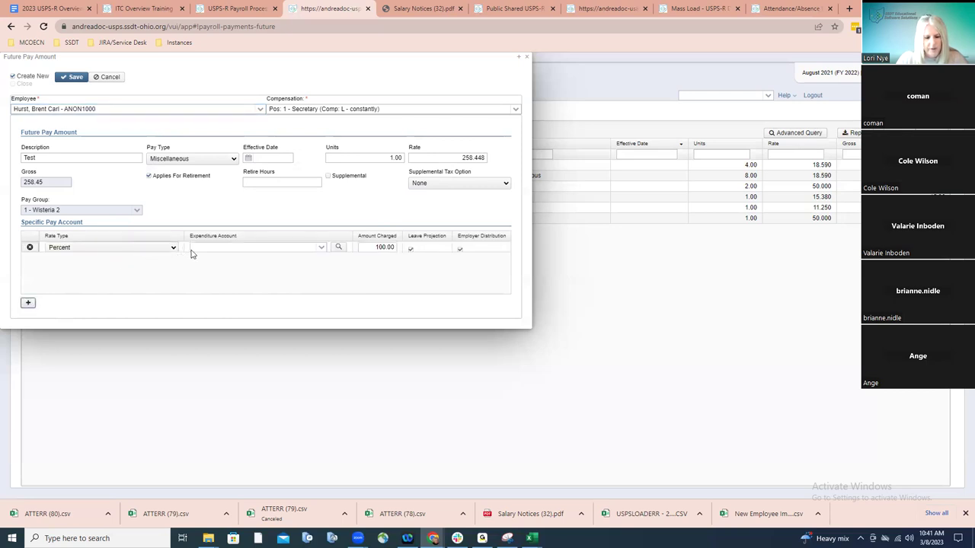
{"action": "left_click", "coordinate": [272, 248]}
{"action": "left_click", "coordinate": [321, 248]}
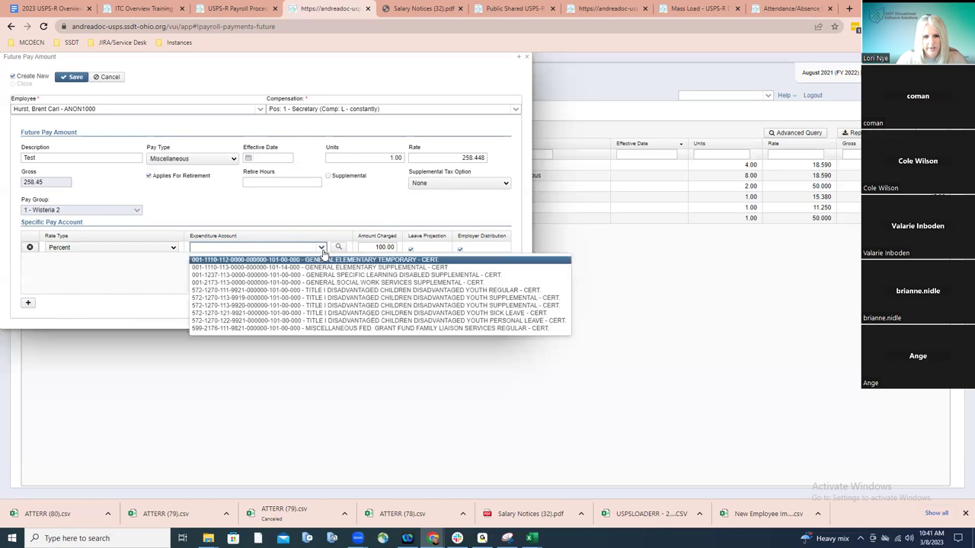
{"action": "key", "text": "Down"}
{"action": "key", "text": "Down"}
{"action": "key", "text": "Down"}
{"action": "key", "text": "Down"}
{"action": "key", "text": "Down"}
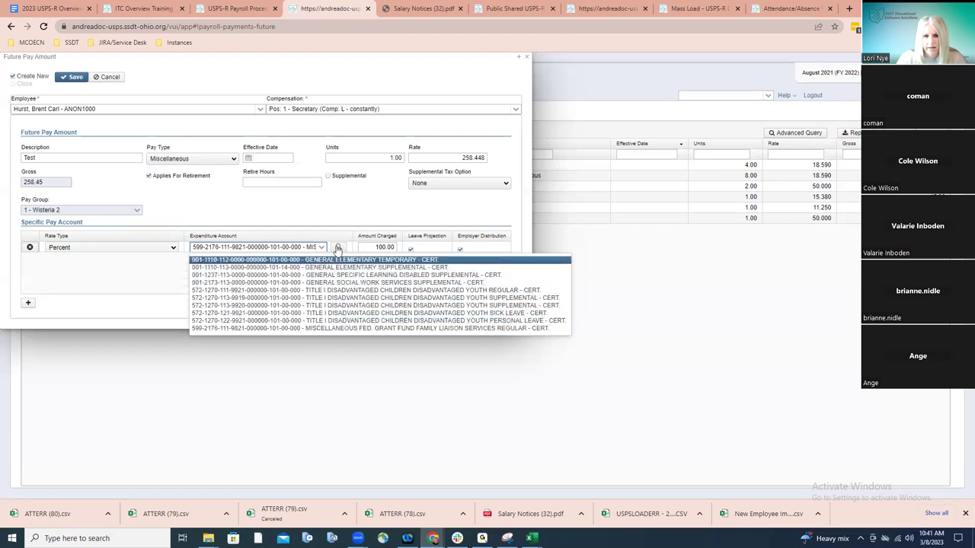
In the expenditure account search, filter by fund 001 and function 1120
{"action": "left_click", "coordinate": [337, 249]}
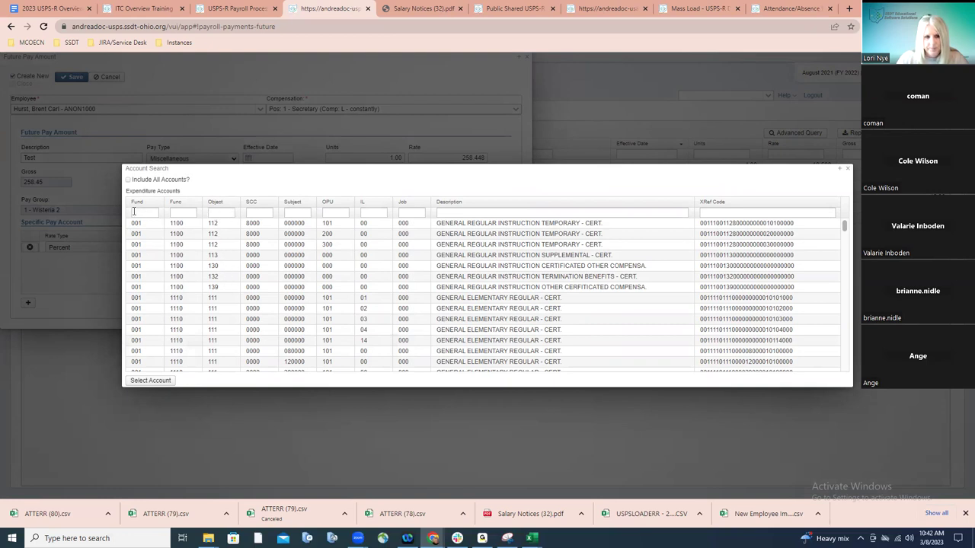
{"action": "left_click", "coordinate": [134, 211]}
{"action": "type", "text": "001"}
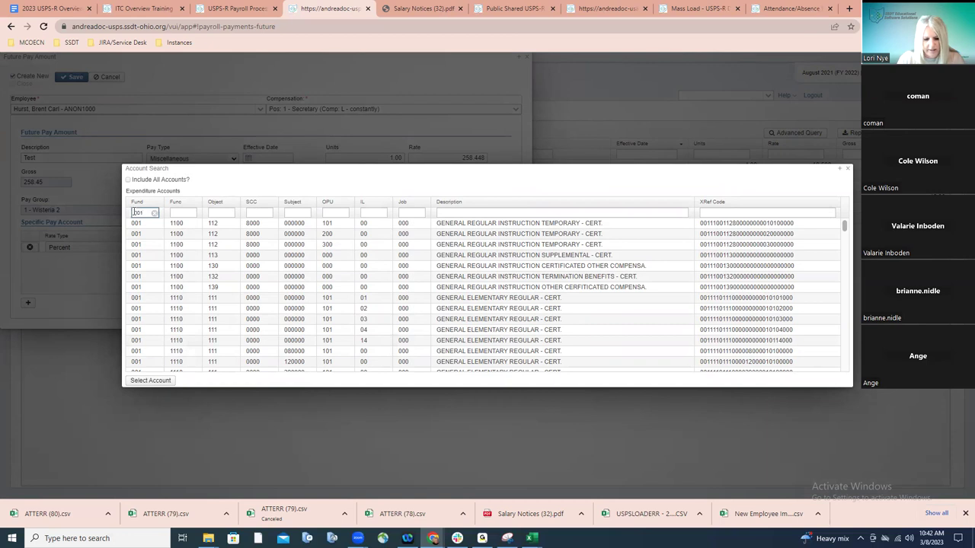
{"action": "key", "text": "Tab"}
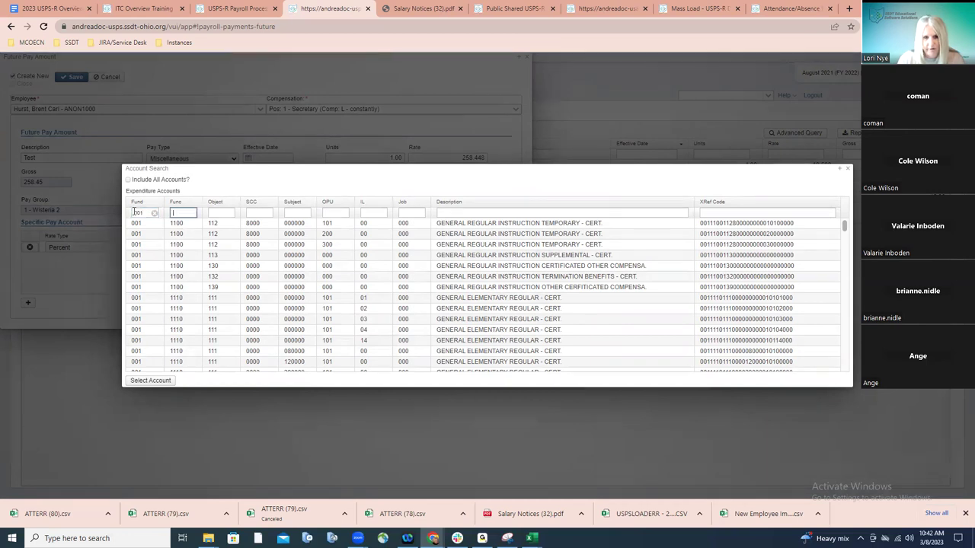
{"action": "type", "text": "2700"}
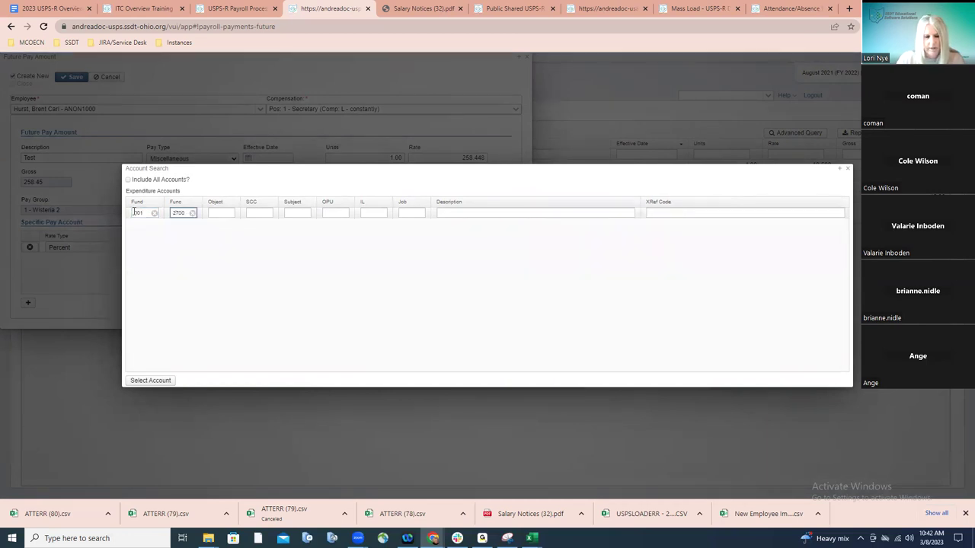
{"action": "key", "text": "BackSpace"}
{"action": "key", "text": "BackSpace"}
{"action": "key", "text": "BackSpace"}
{"action": "key", "text": "BackSpace"}
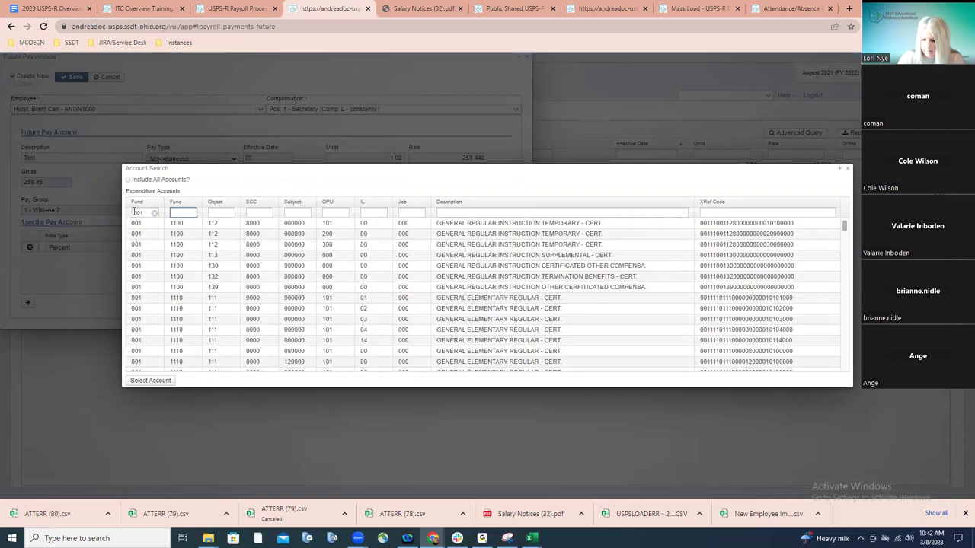
{"action": "type", "text": "1120"}
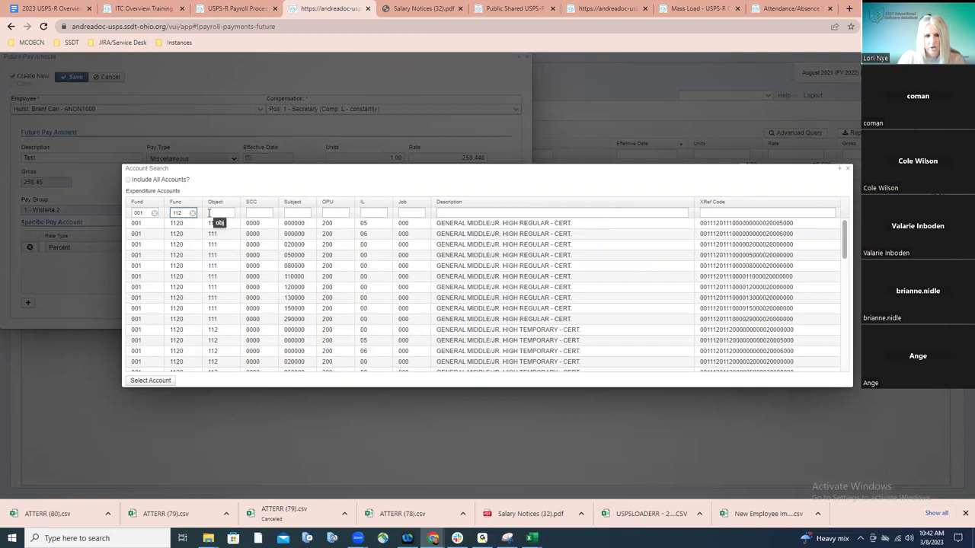
Try Include All Accounts and an object code 2 filter, then close the search without selecting
{"action": "left_click", "coordinate": [128, 180]}
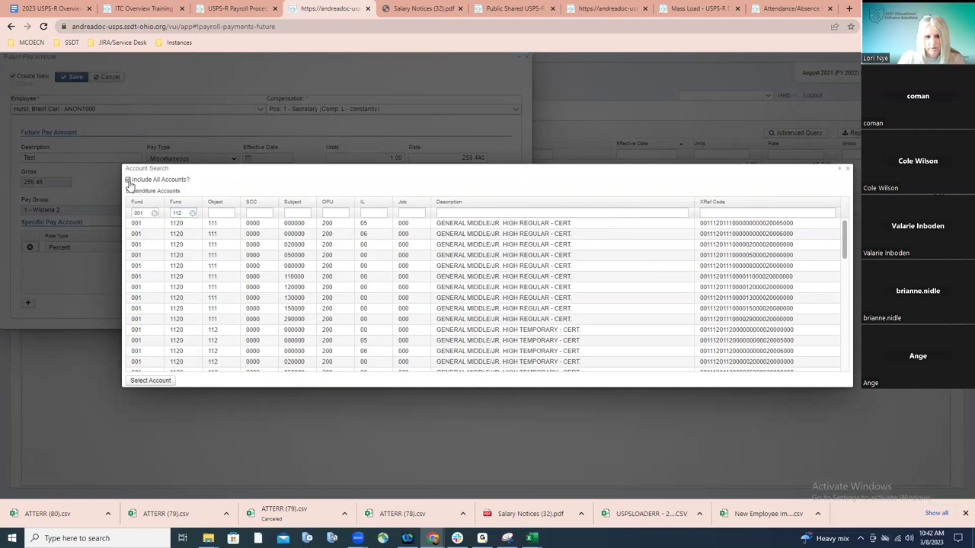
{"action": "left_click", "coordinate": [193, 213]}
{"action": "left_click", "coordinate": [154, 214]}
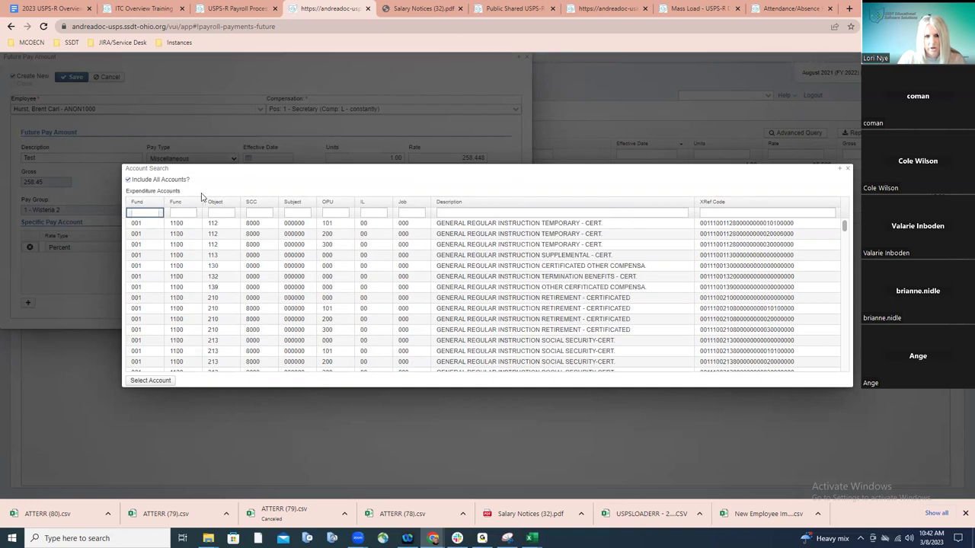
{"action": "left_click", "coordinate": [213, 213]}
{"action": "type", "text": "2"}
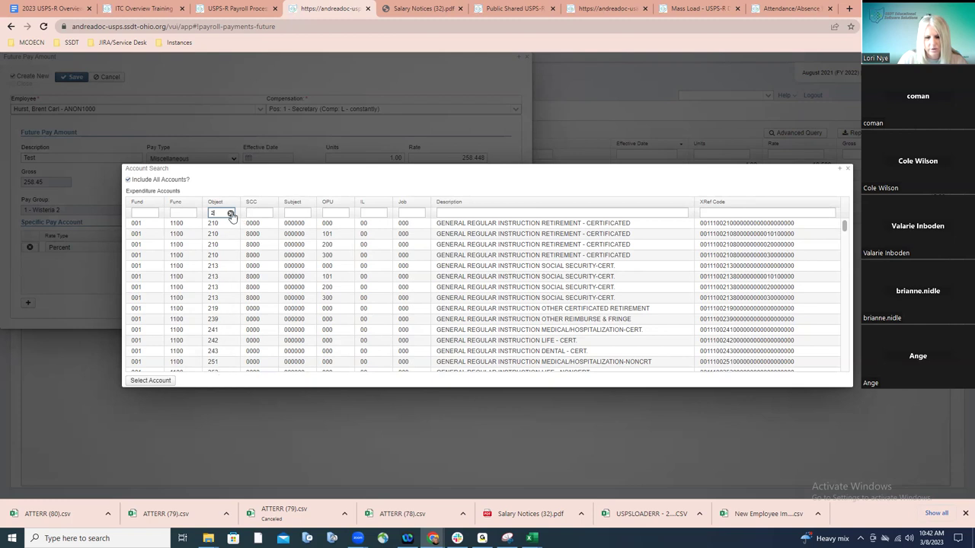
{"action": "left_click", "coordinate": [231, 214]}
{"action": "left_click", "coordinate": [128, 180]}
{"action": "left_click", "coordinate": [226, 213]}
{"action": "type", "text": "2"}
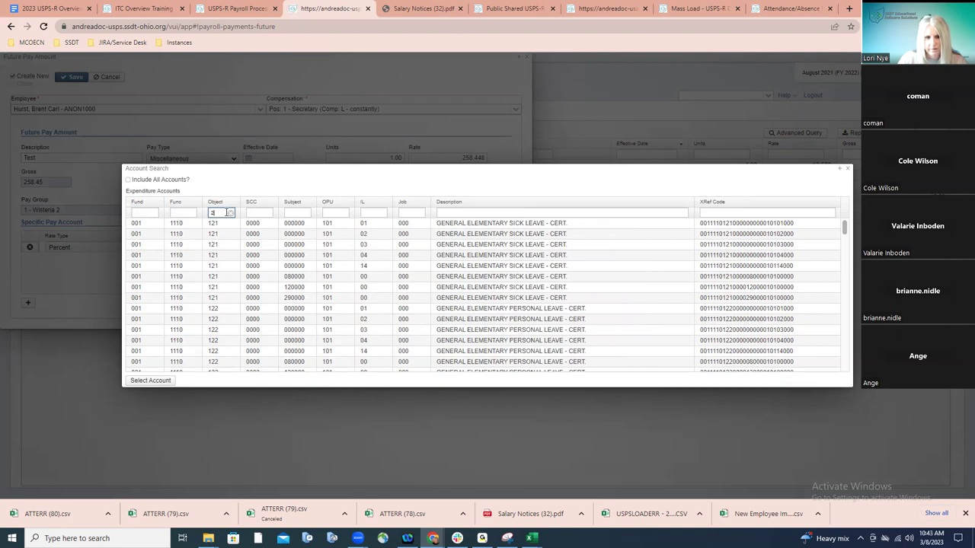
{"action": "key", "text": "BackSpace"}
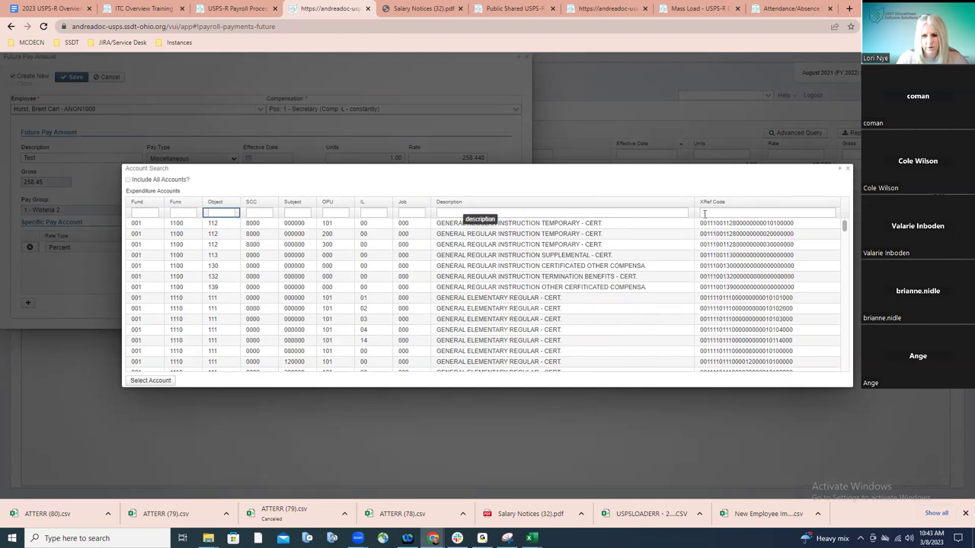
{"action": "left_click", "coordinate": [849, 170]}
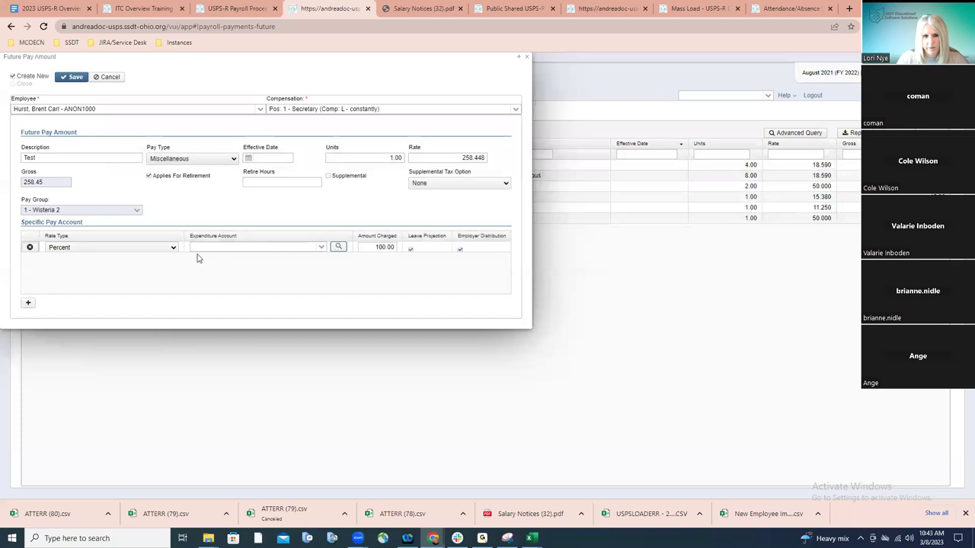
{"action": "left_click", "coordinate": [322, 248]}
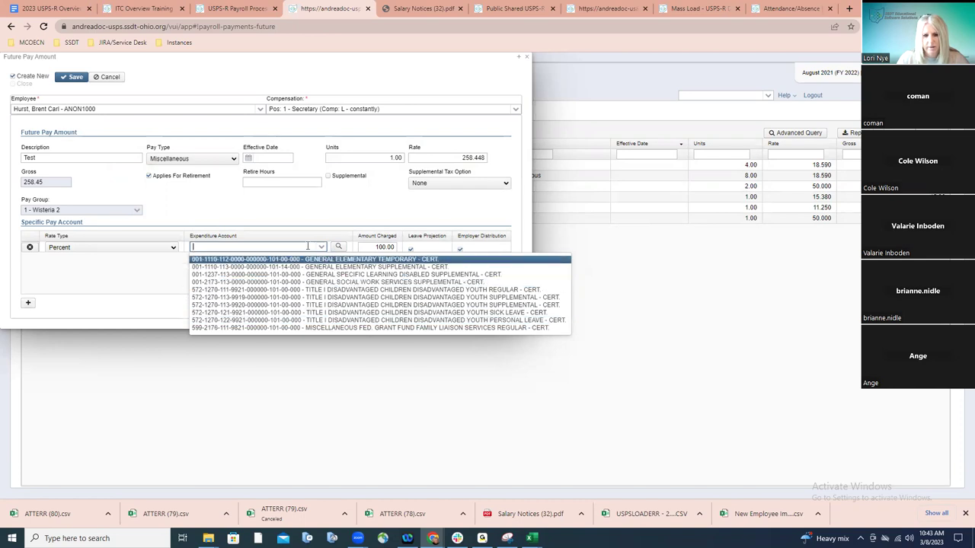
{"action": "left_click", "coordinate": [339, 246]}
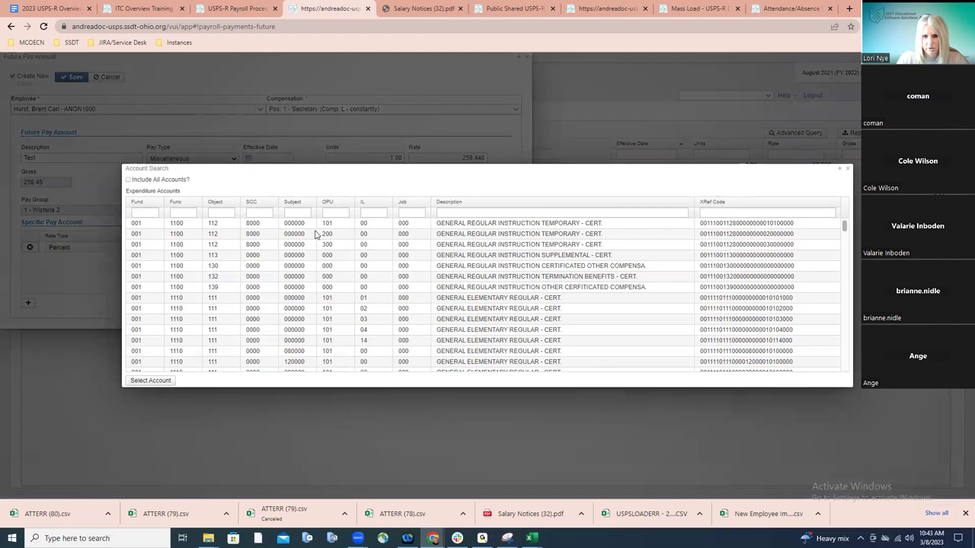
{"action": "left_click", "coordinate": [151, 225]}
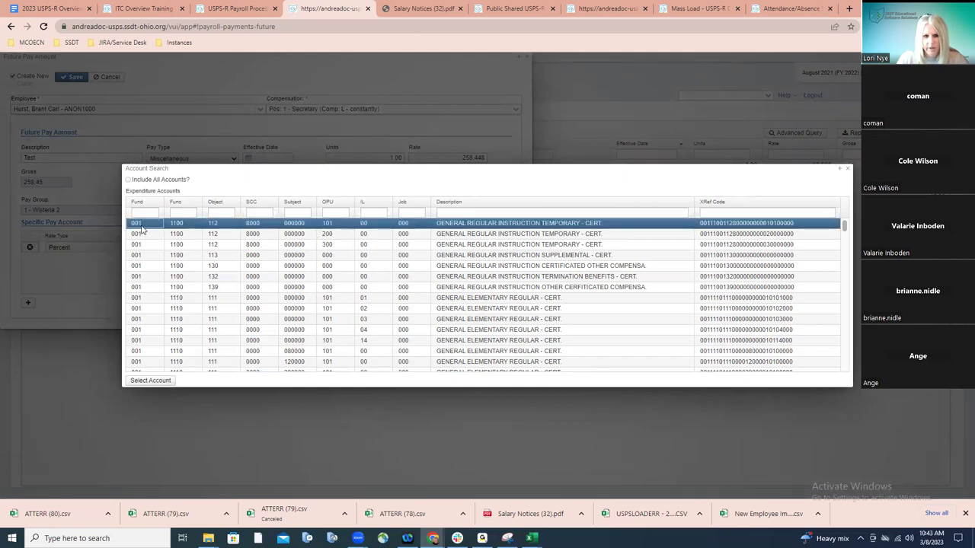
{"action": "left_click", "coordinate": [152, 380]}
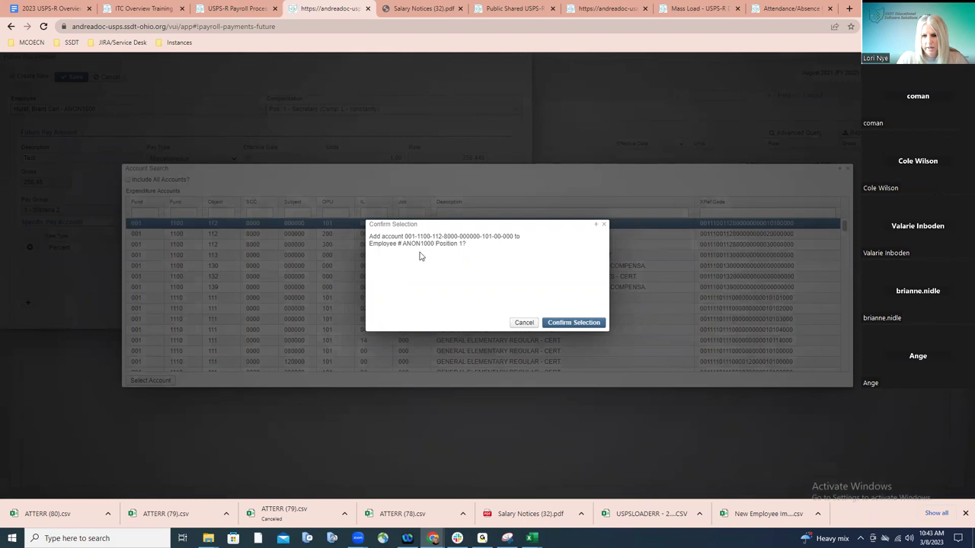
{"action": "left_click", "coordinate": [562, 323]}
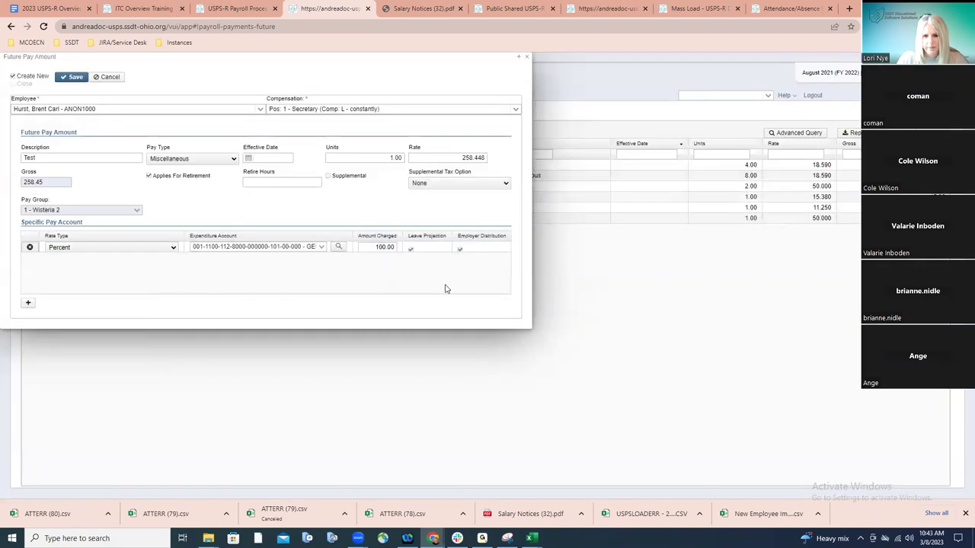
Save the 258.448 Miscellaneous Test pay, switch the Employee field to the test employee, and close the form
{"action": "left_click", "coordinate": [73, 79]}
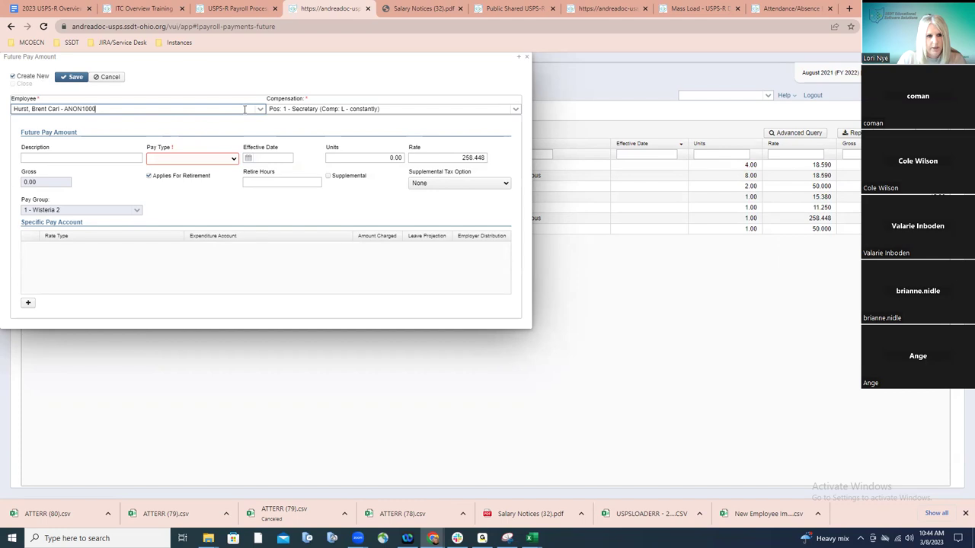
{"action": "left_click_drag", "start_coordinate": [245, 109], "coordinate": [8, 123]}
{"action": "type", "text": "bunny"}
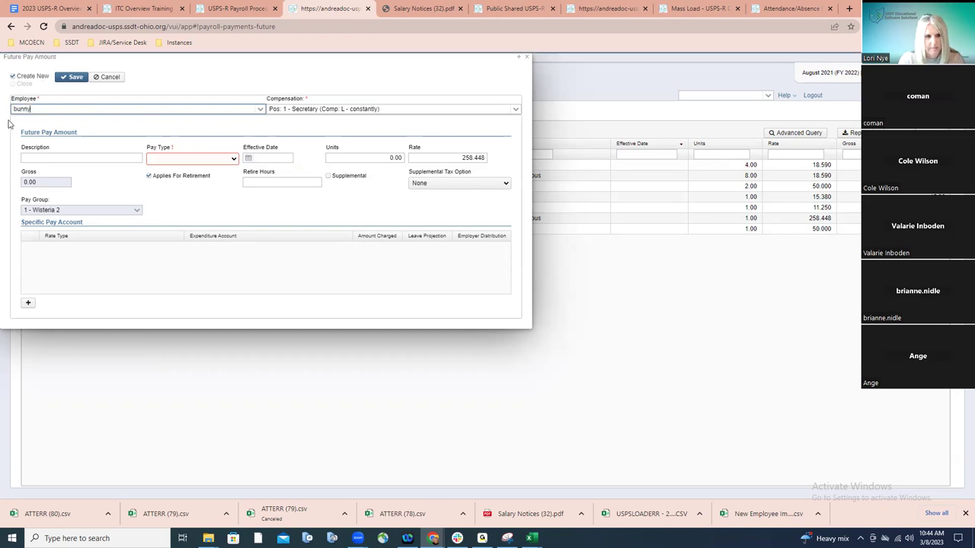
{"action": "left_click", "coordinate": [15, 123]}
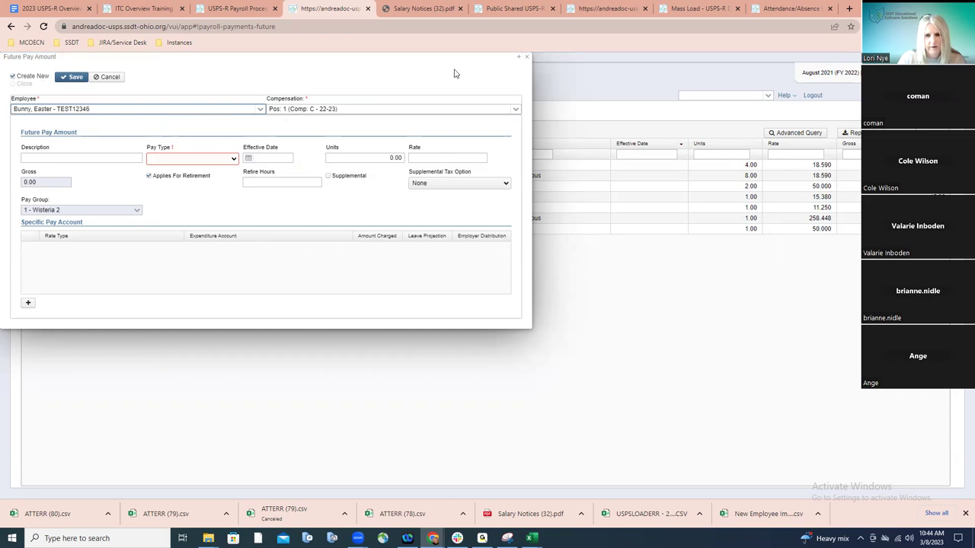
{"action": "left_click", "coordinate": [522, 58]}
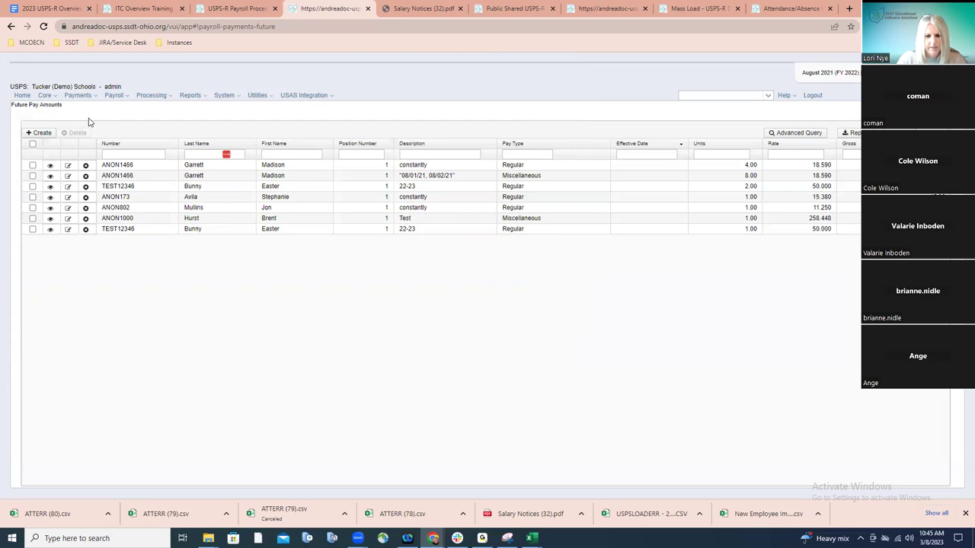
Glance at the payroll processing checklist, then return to USPS-R's home page
{"action": "left_click", "coordinate": [227, 9]}
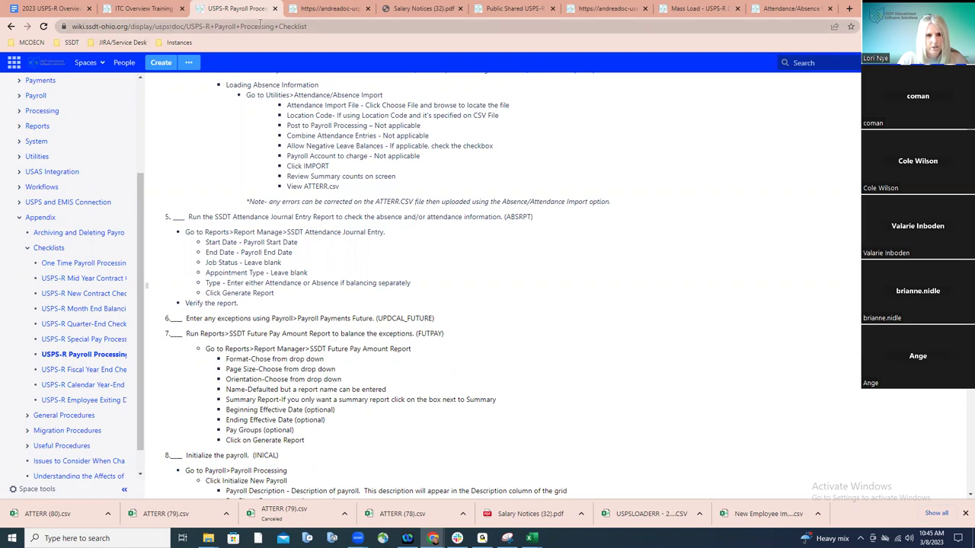
{"action": "left_click", "coordinate": [296, 9]}
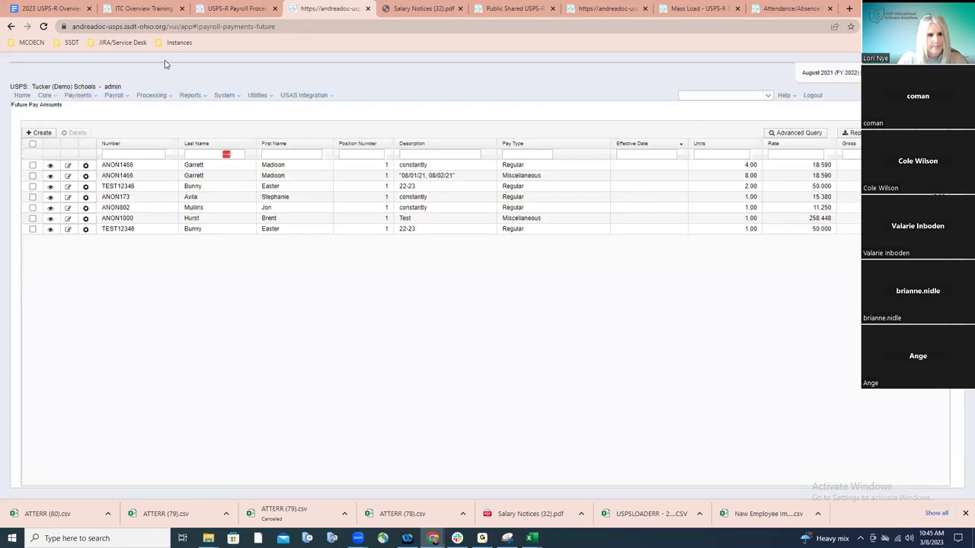
{"action": "left_click", "coordinate": [25, 97]}
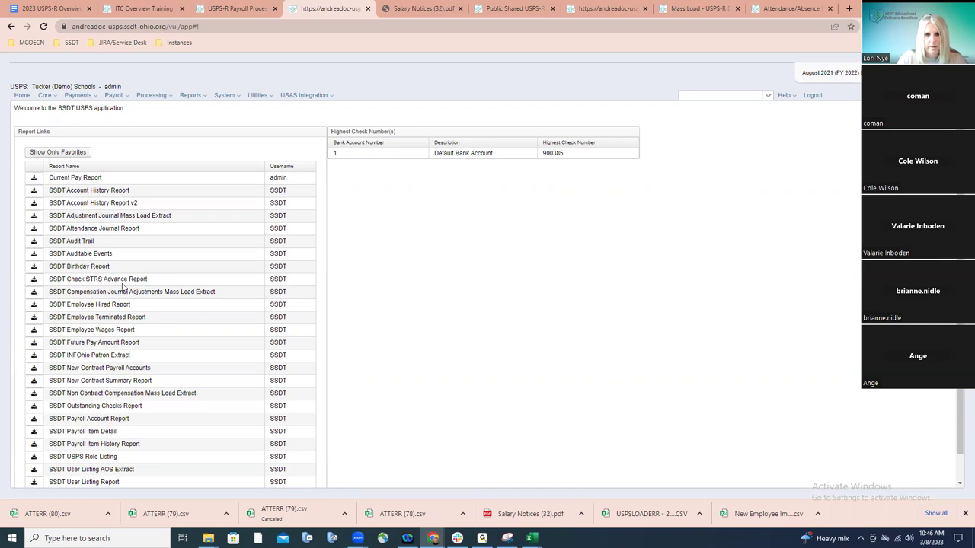
{"action": "left_click", "coordinate": [256, 14]}
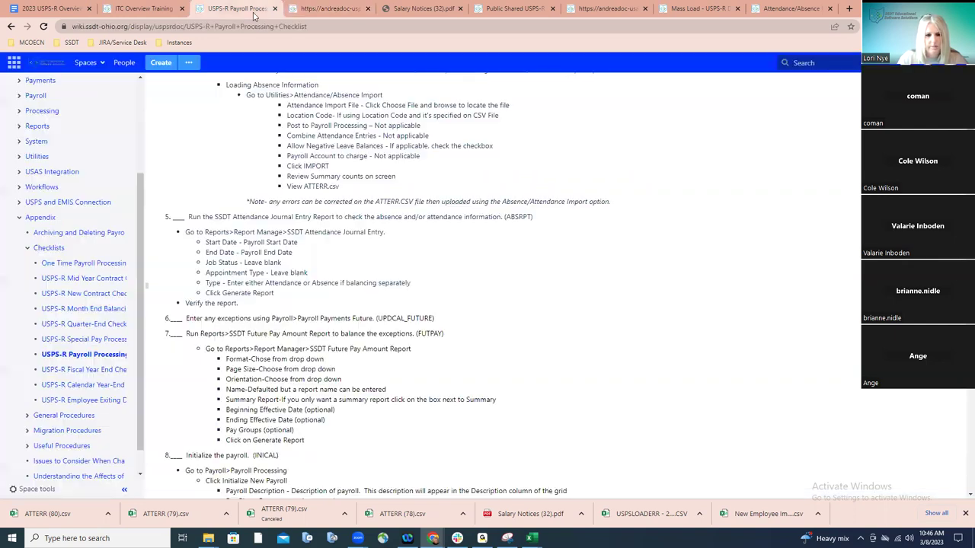
{"action": "scroll", "coordinate": [379, 344], "scroll_direction": "down", "scroll_amount": 4}
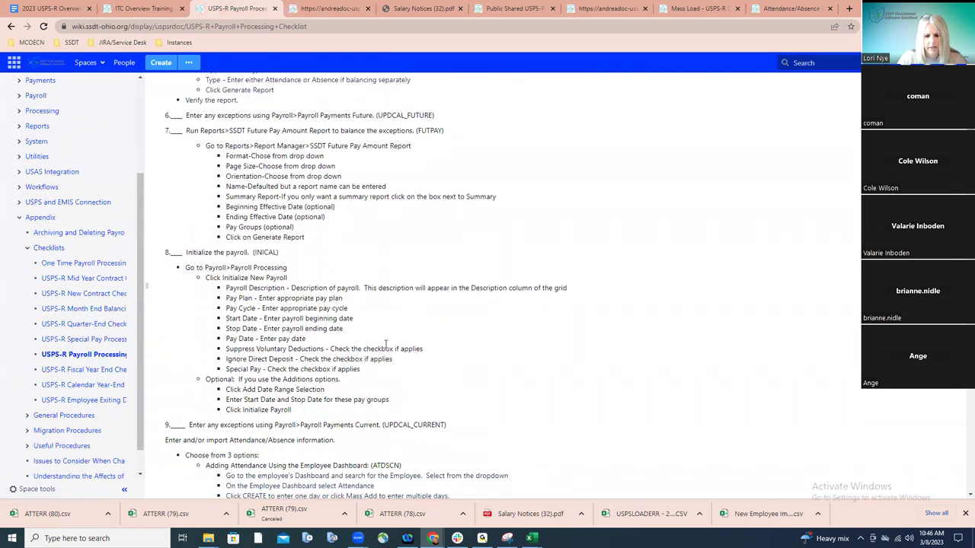
{"action": "scroll", "coordinate": [385, 344], "scroll_direction": "down", "scroll_amount": 1}
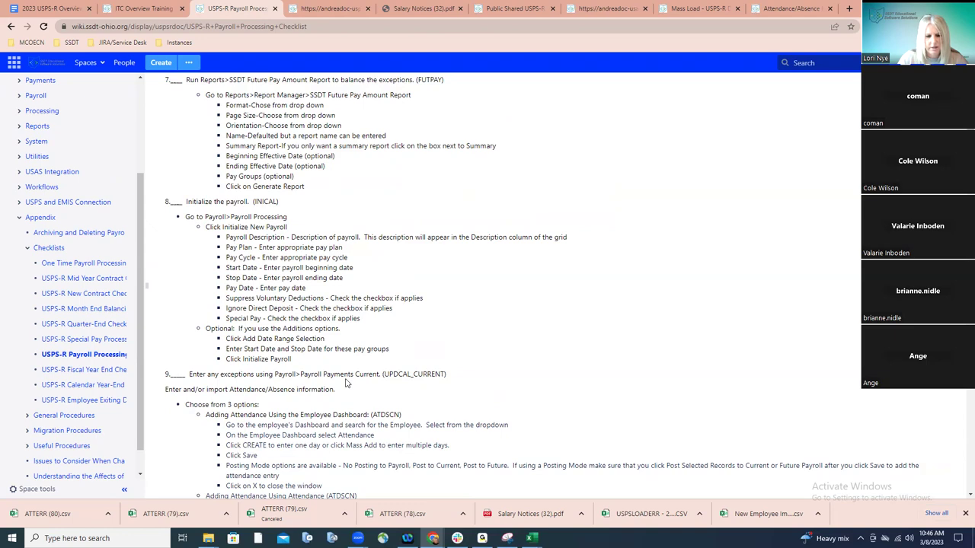
{"action": "scroll", "coordinate": [345, 383], "scroll_direction": "down", "scroll_amount": 5}
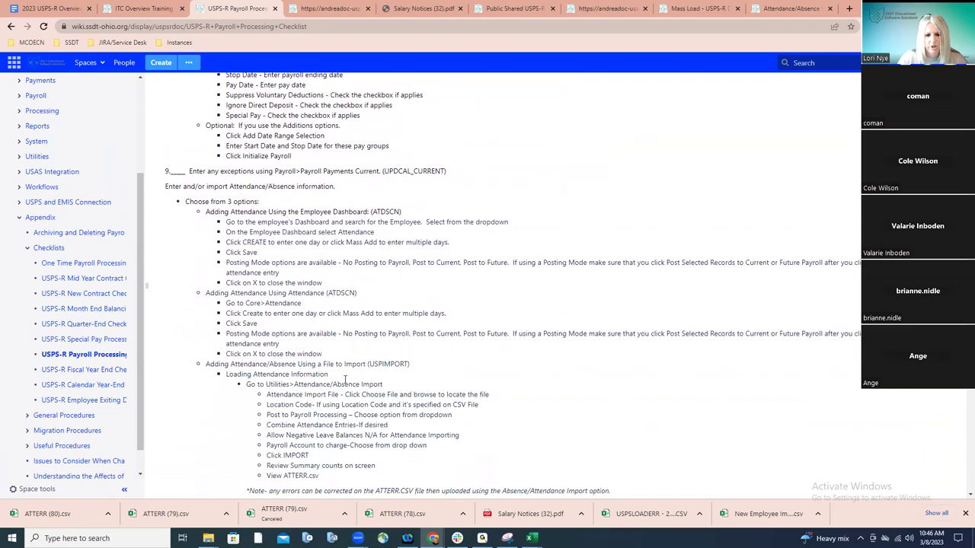
{"action": "scroll", "coordinate": [342, 384], "scroll_direction": "down", "scroll_amount": 1}
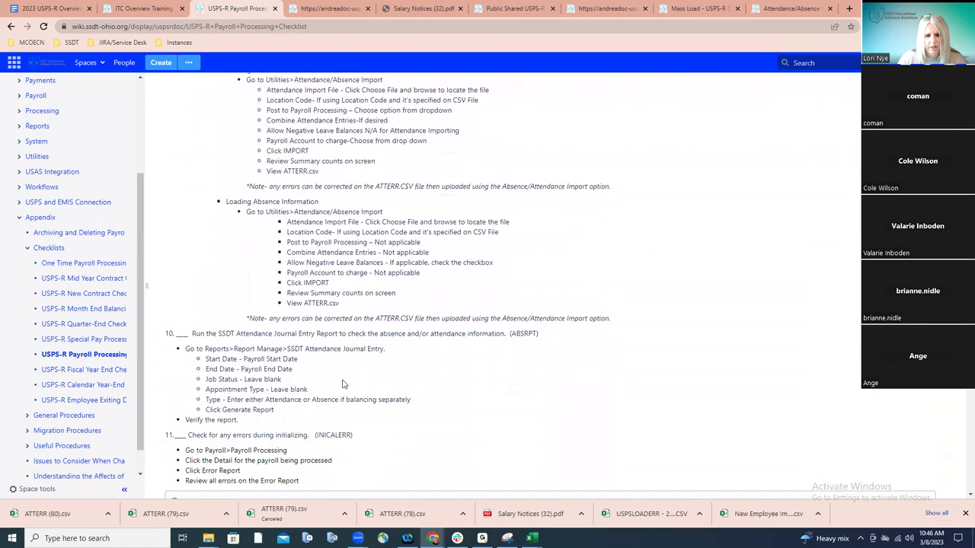
{"action": "scroll", "coordinate": [343, 383], "scroll_direction": "down", "scroll_amount": 2}
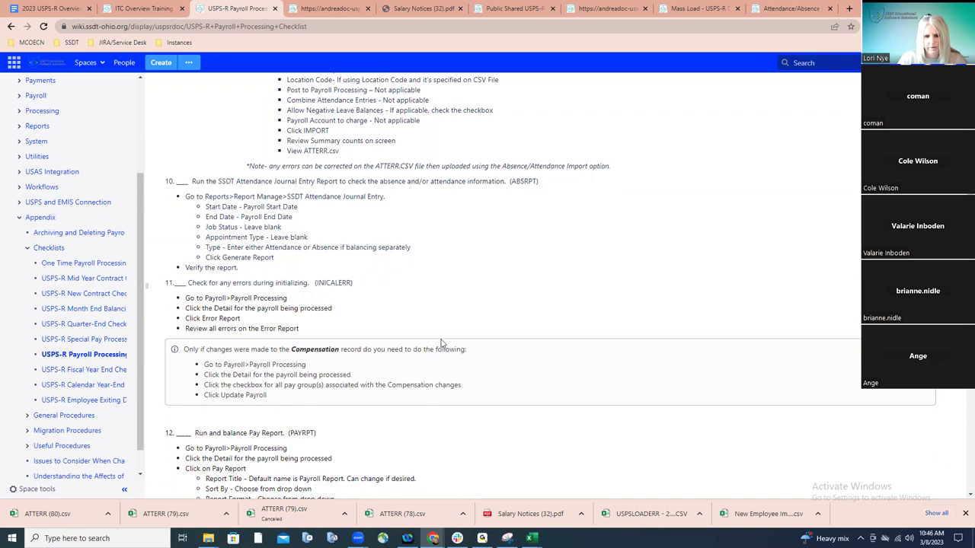
{"action": "scroll", "coordinate": [441, 343], "scroll_direction": "up", "scroll_amount": 2}
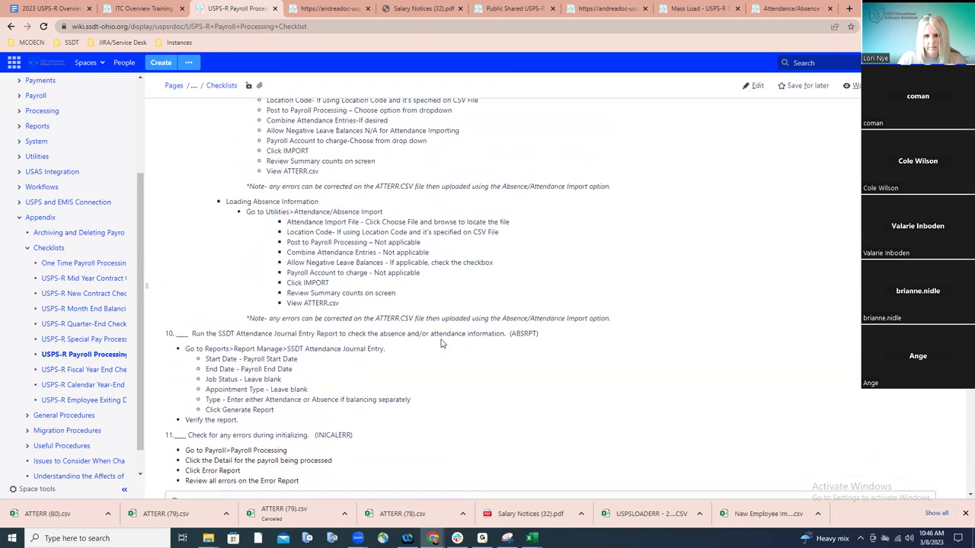
{"action": "scroll", "coordinate": [441, 343], "scroll_direction": "up", "scroll_amount": 10}
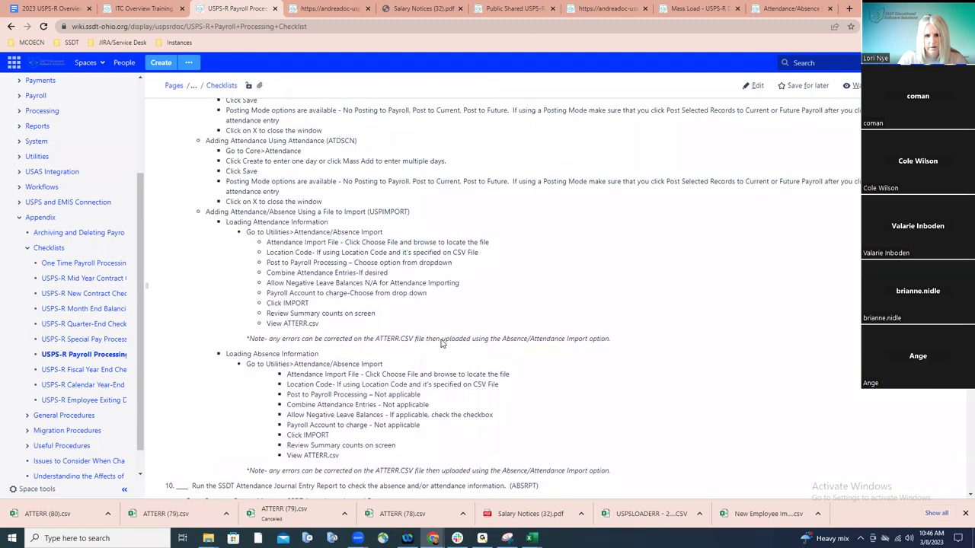
{"action": "scroll", "coordinate": [441, 343], "scroll_direction": "up", "scroll_amount": 3}
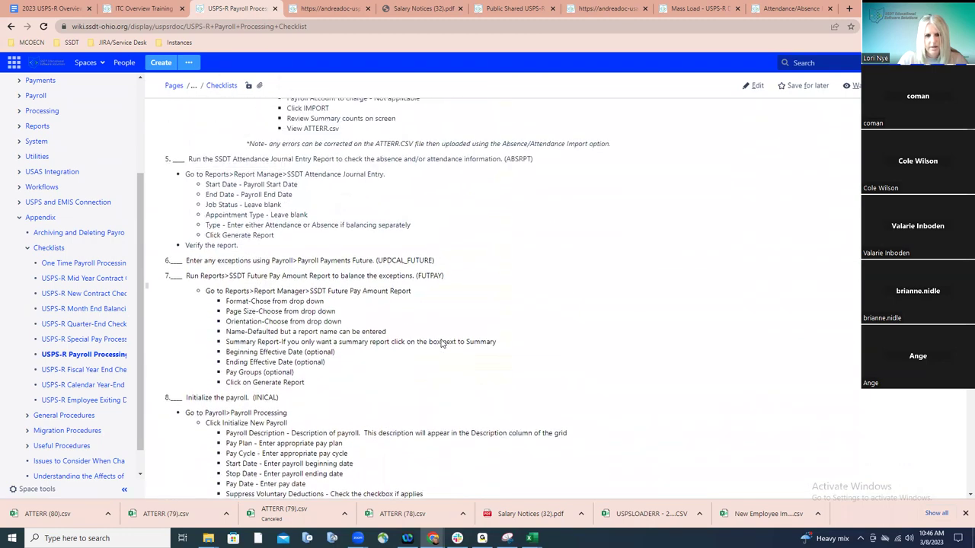